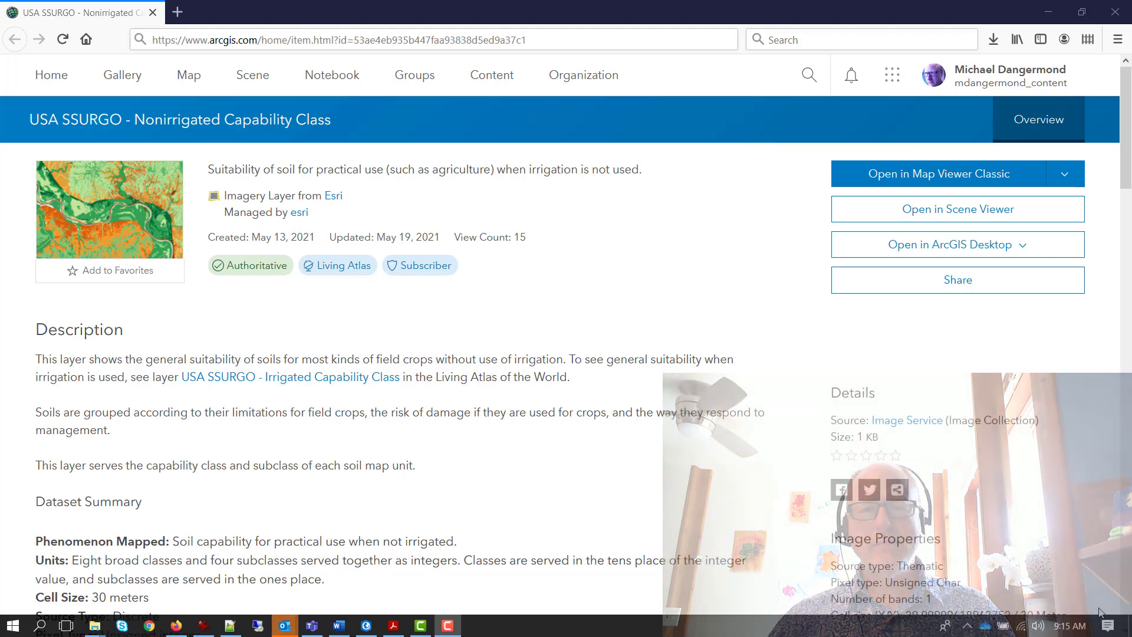
# Open the soil land capability class legend image, review its eight limitation classes, and put it away.
pyautogui.moveTo(312, 624)
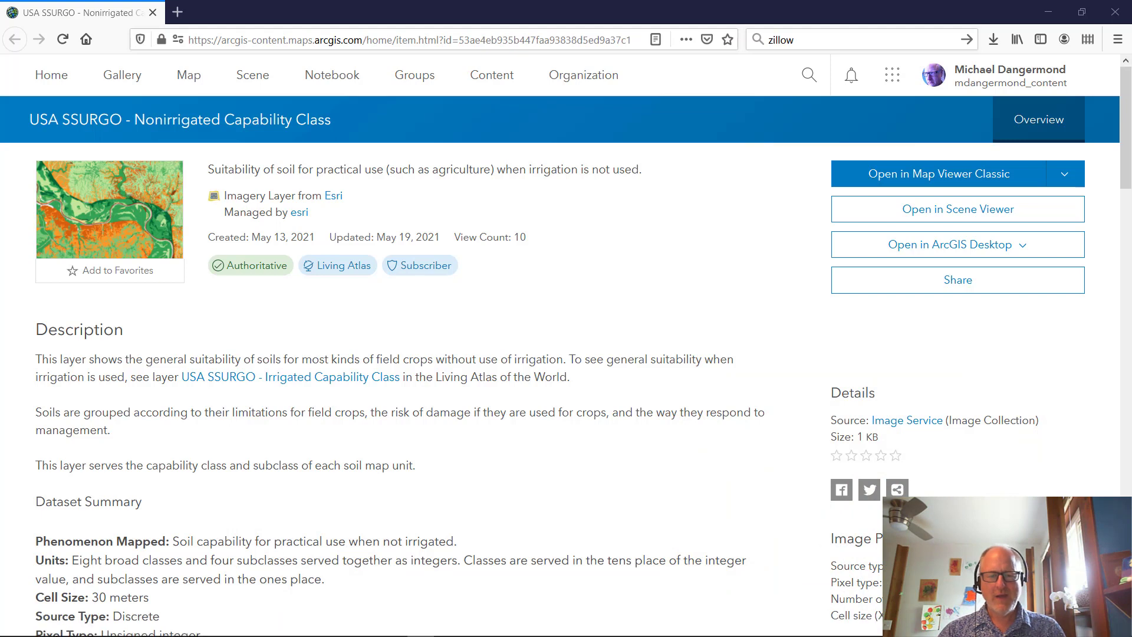
pyautogui.click(202, 625)
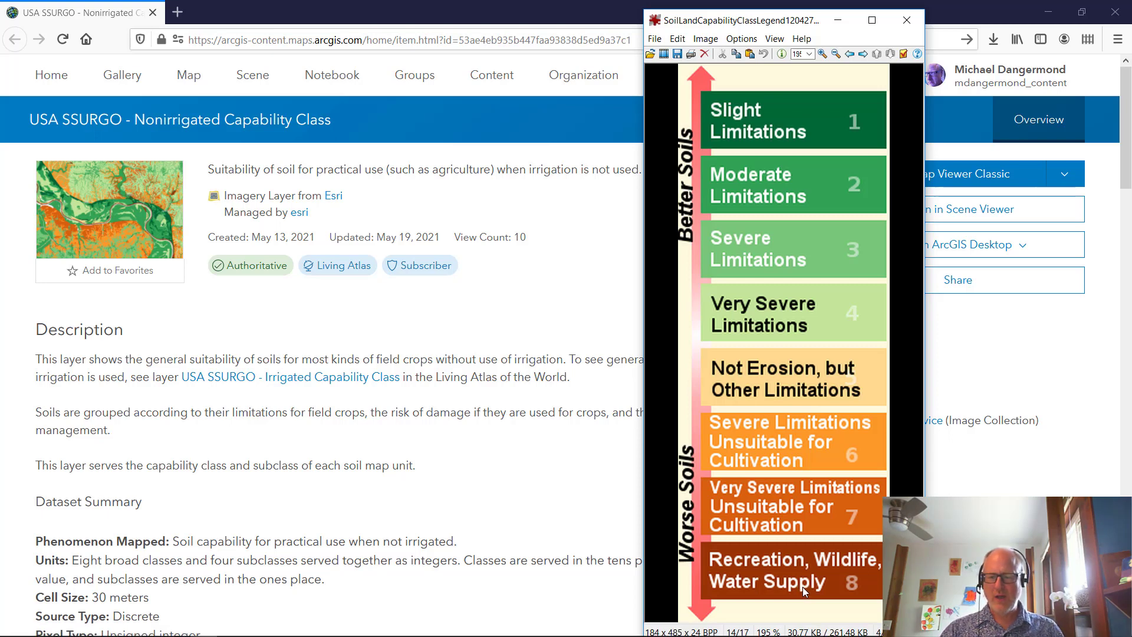
pyautogui.click(844, 22)
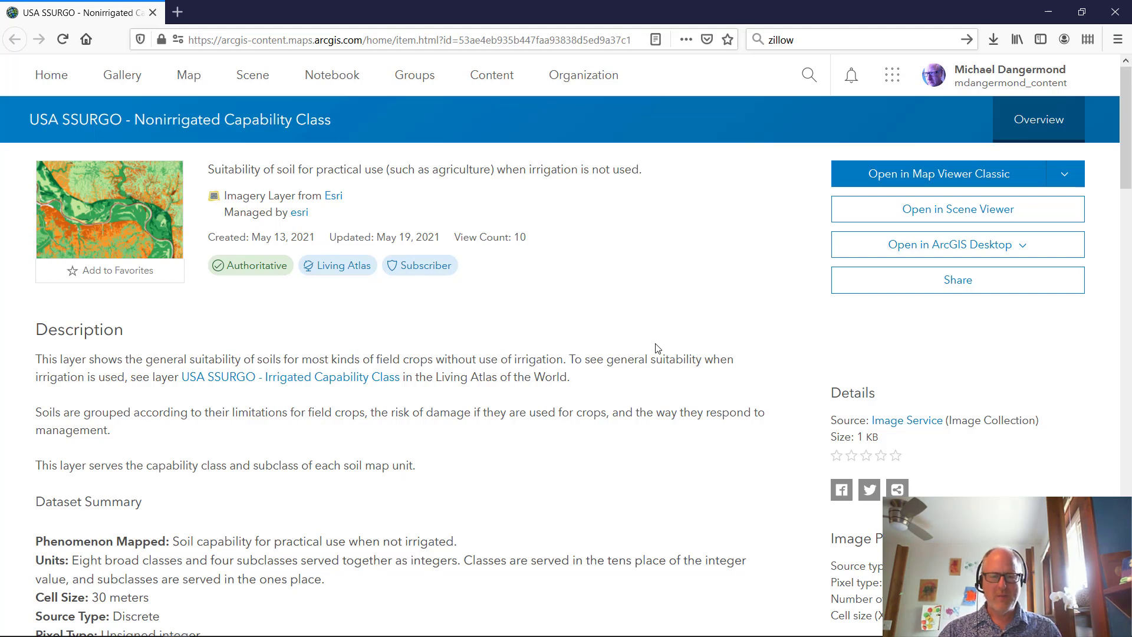
# Examine the Nonirrigated Capability Class item page, including the dataset summary and the capability class and subclass definitions.
pyautogui.scroll(-2, 655, 346)
pyautogui.scroll(2, 655, 346)
pyautogui.moveTo(75, 168)
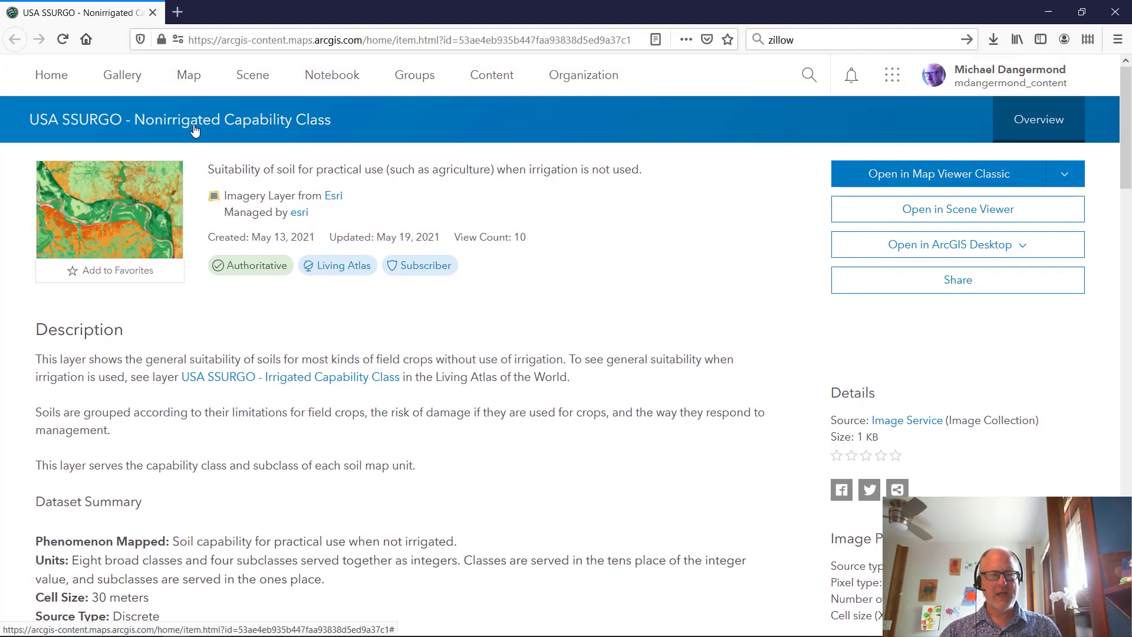
pyautogui.scroll(-1, 551, 303)
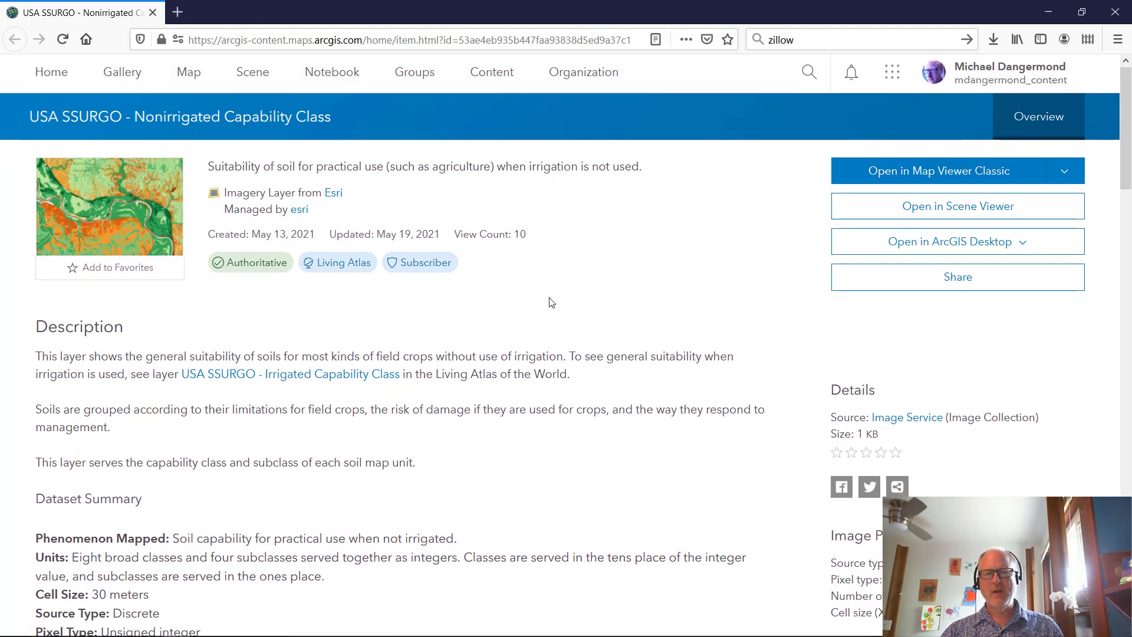
pyautogui.scroll(-3, 551, 303)
pyautogui.scroll(-3, 552, 303)
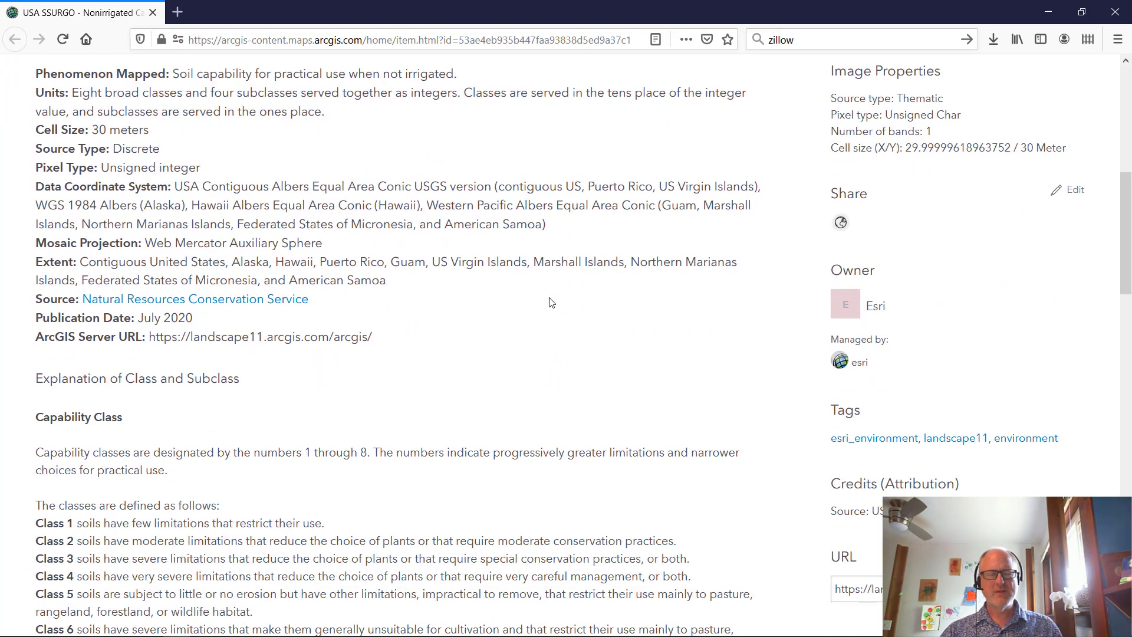
pyautogui.scroll(-4, 552, 302)
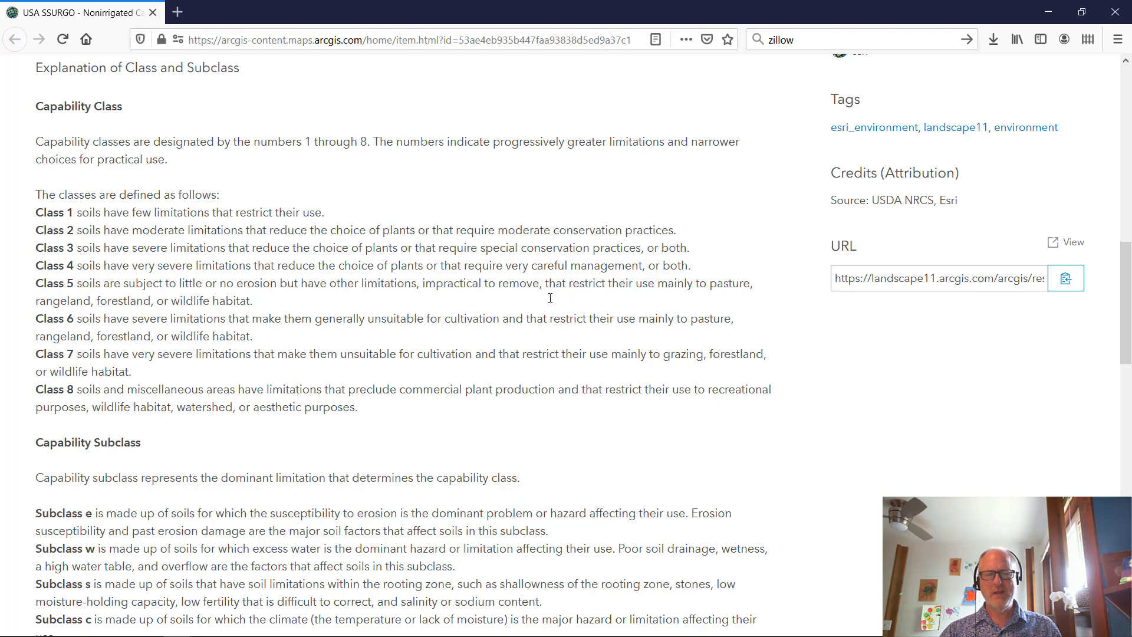
pyautogui.scroll(-2, 550, 298)
pyautogui.scroll(2, 348, 172)
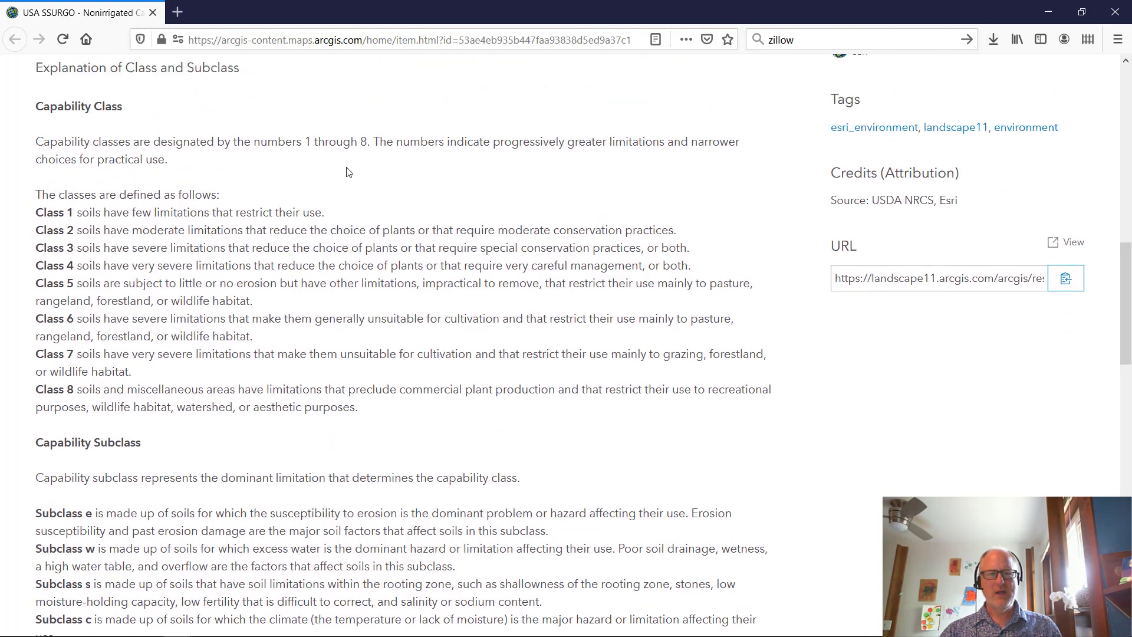
pyautogui.scroll(10, 378, 215)
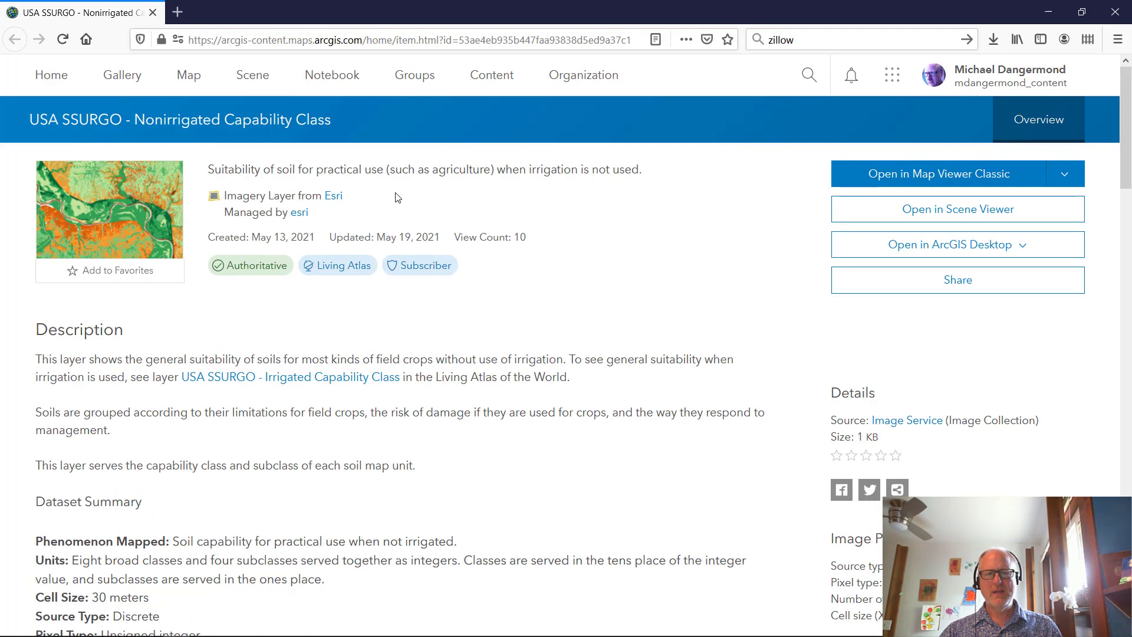
# Open the Nonirrigated Capability Class layer in the map viewer and inspect the soils around St. Louis.
pyautogui.click(110, 209)
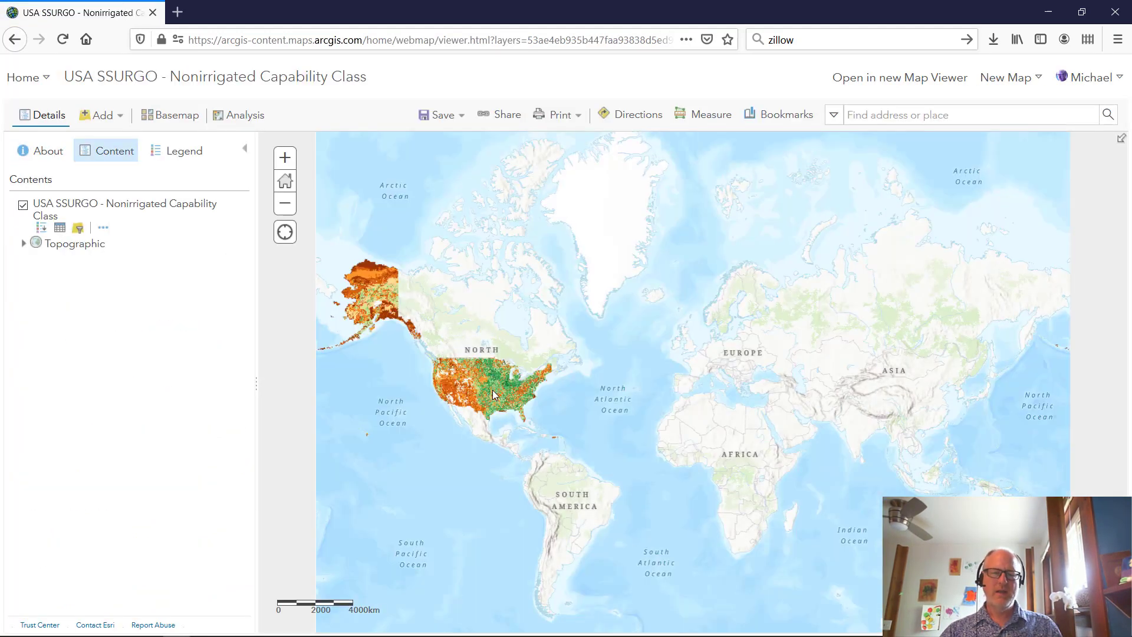
pyautogui.scroll(3, 493, 394)
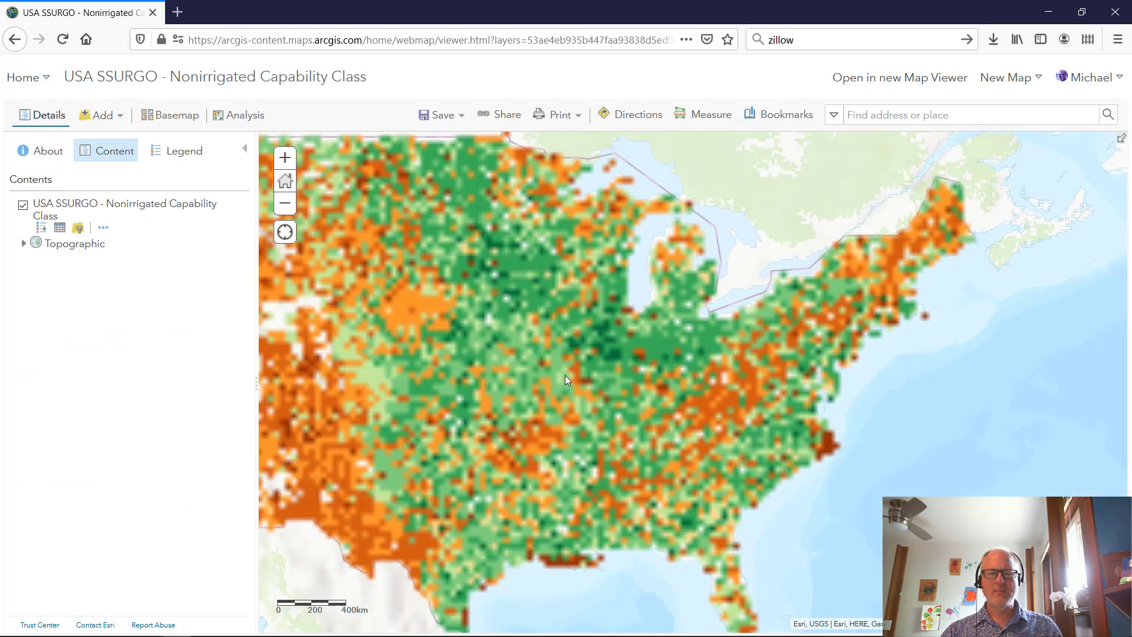
pyautogui.scroll(2, 565, 378)
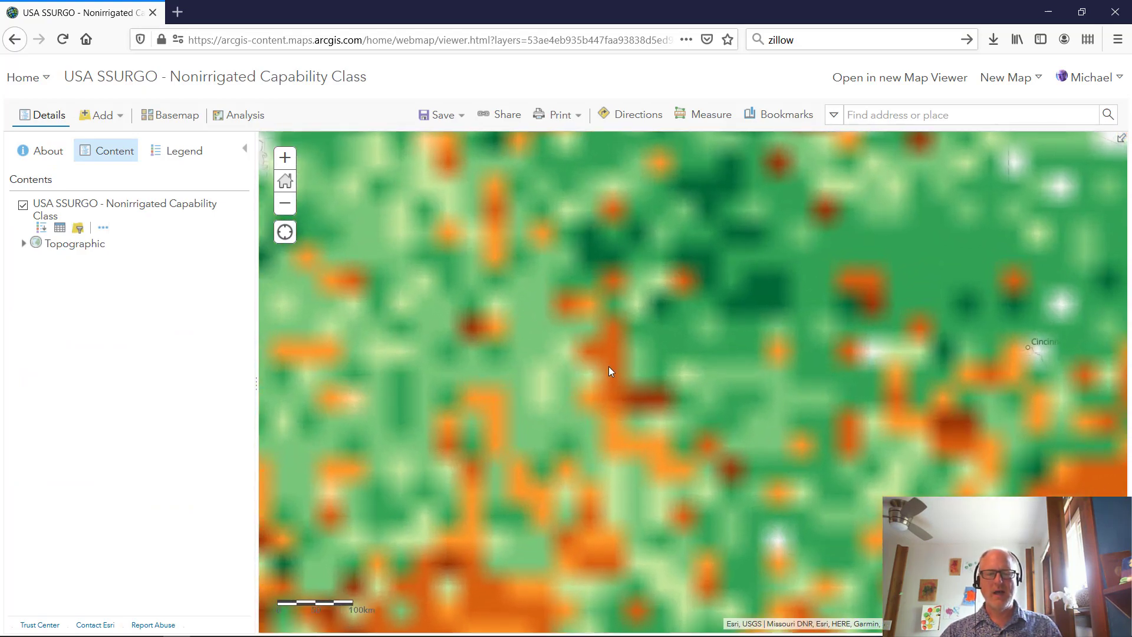
pyautogui.scroll(1, 625, 398)
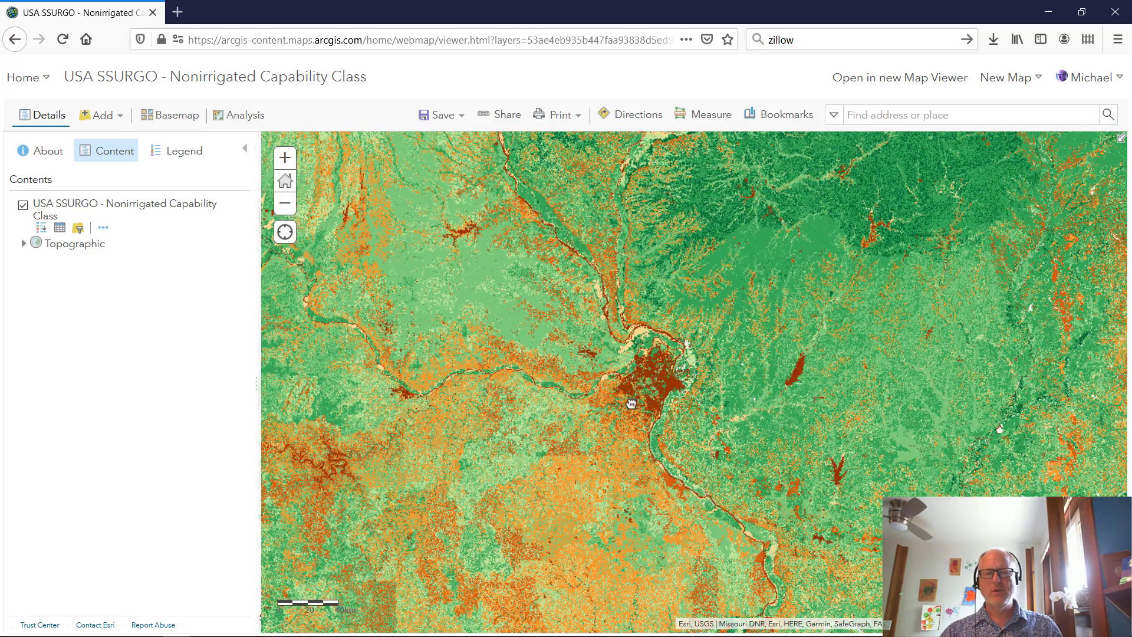
pyautogui.moveTo(618, 404); pyautogui.dragTo(659, 404)
pyautogui.scroll(1, 658, 404)
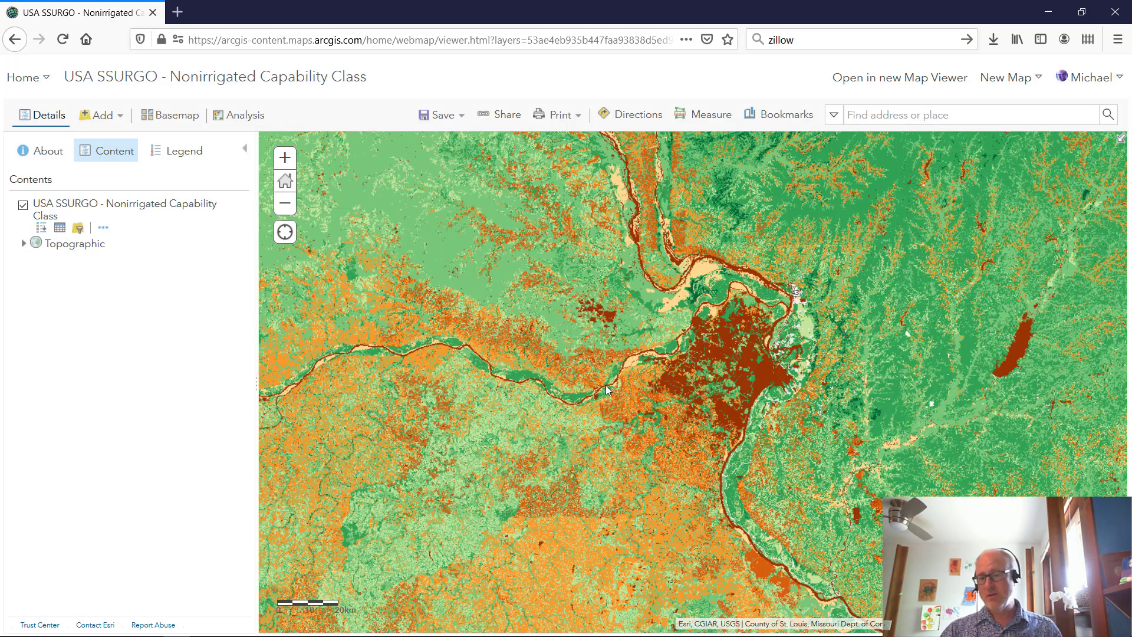
# Identify the capability class of the green river-bottom soil west of St. Louis, read its subclass description, and dismiss the pop-up.
pyautogui.click(521, 378)
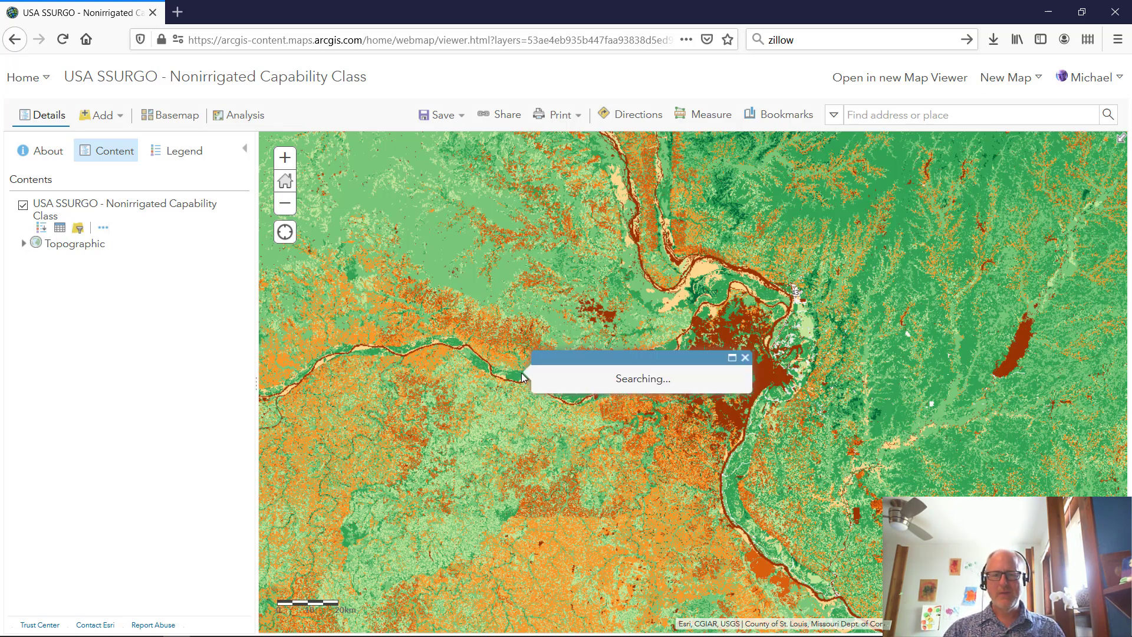
pyautogui.scroll(3, 519, 379)
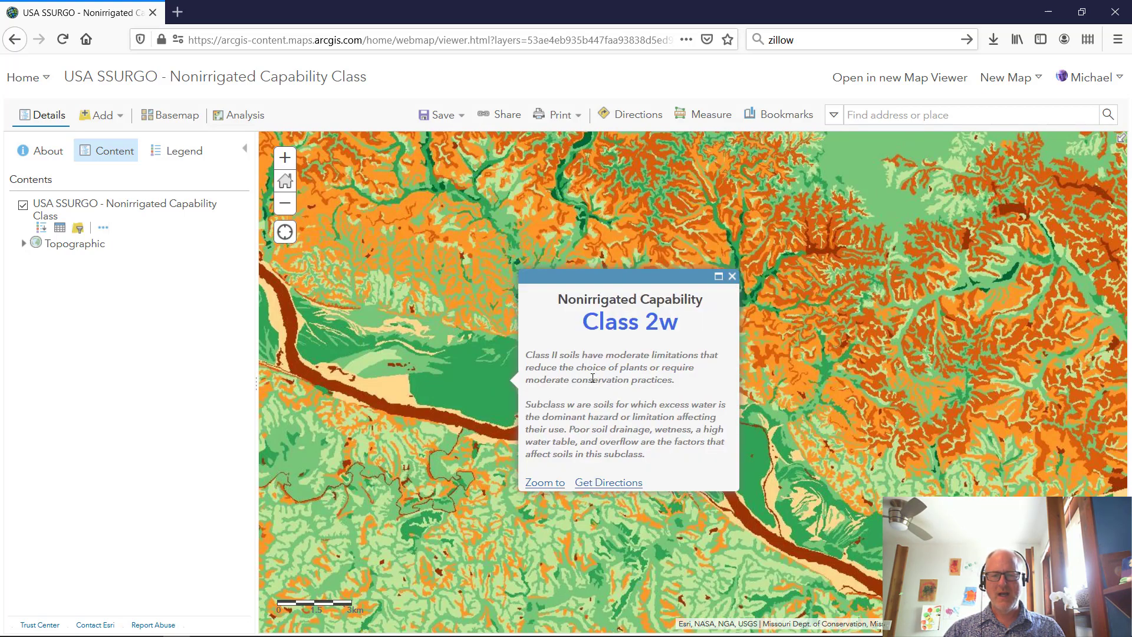
pyautogui.tripleClick(577, 402)
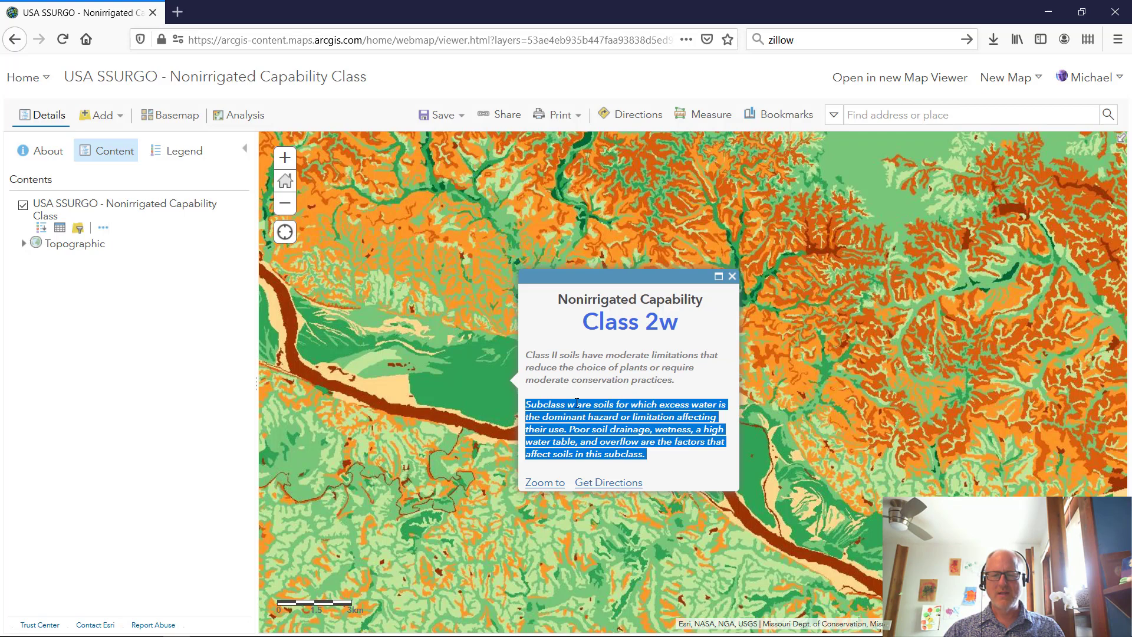
pyautogui.click(576, 403)
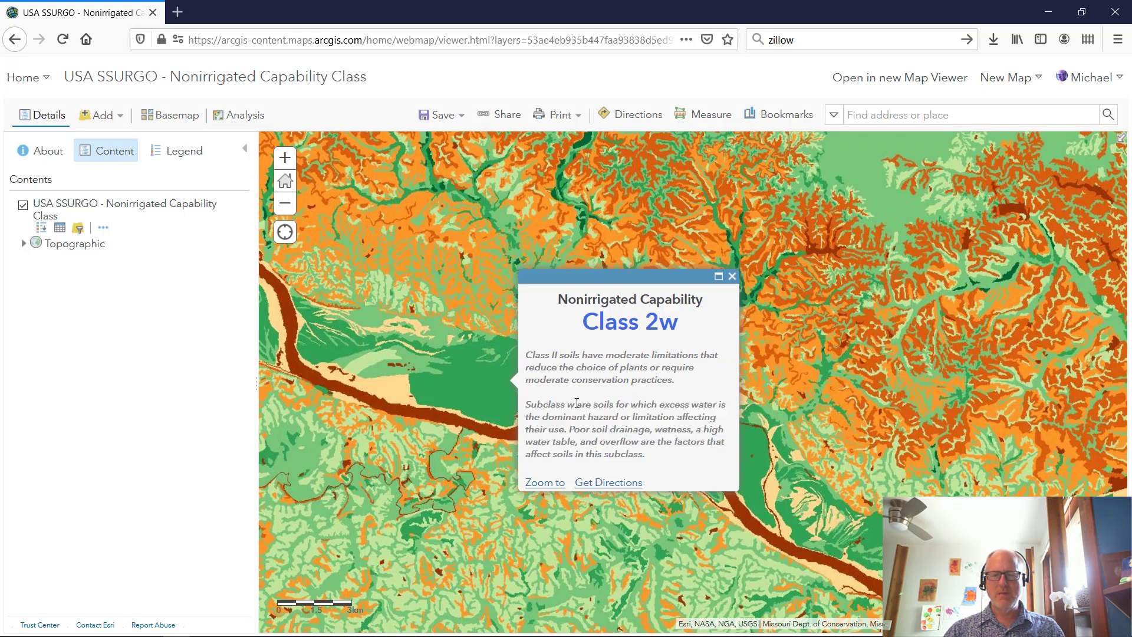
pyautogui.click(732, 277)
# Examine the soil capability pattern across St. Louis and southward along the Mississippi River valley.
pyautogui.scroll(-2, 641, 332)
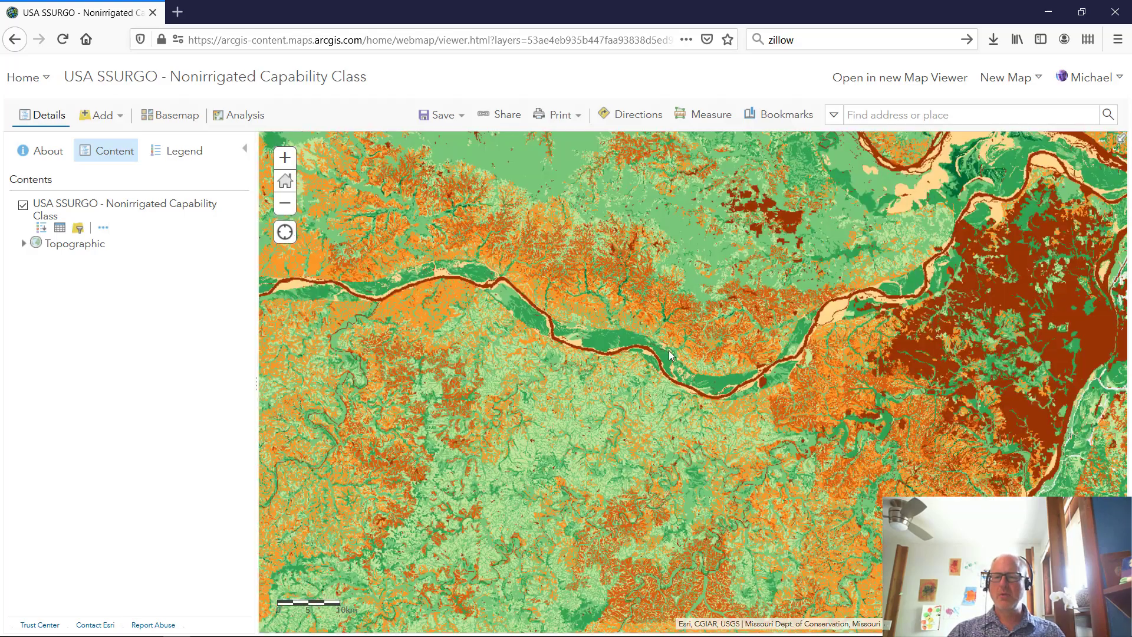
pyautogui.moveTo(674, 360); pyautogui.dragTo(625, 379)
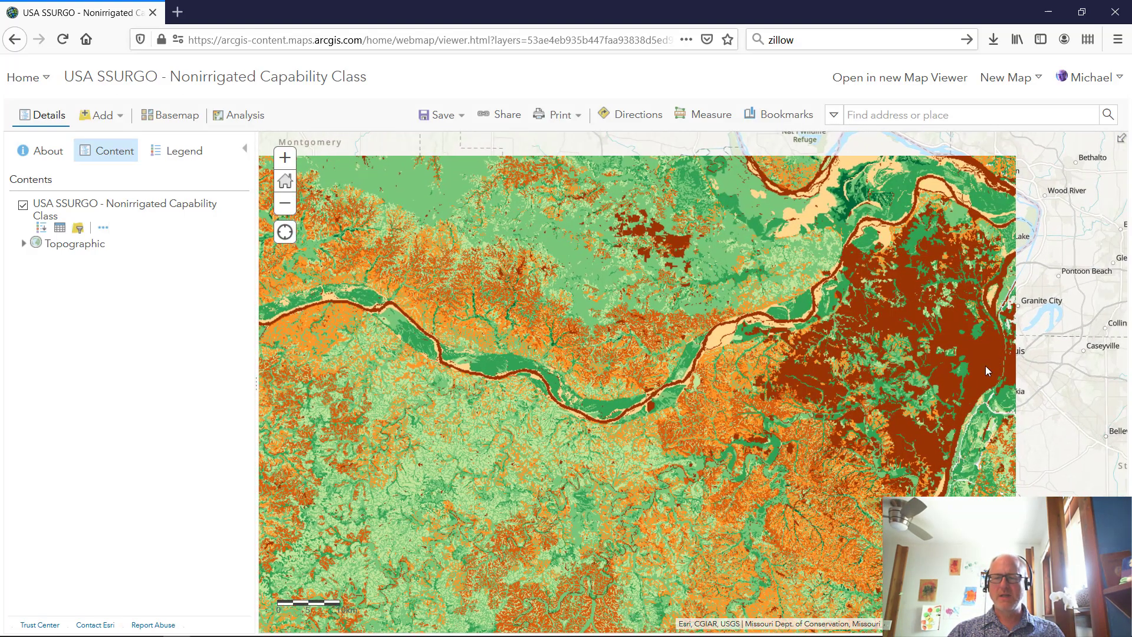
pyautogui.moveTo(986, 368); pyautogui.dragTo(972, 340)
pyautogui.moveTo(901, 443); pyautogui.dragTo(884, 412)
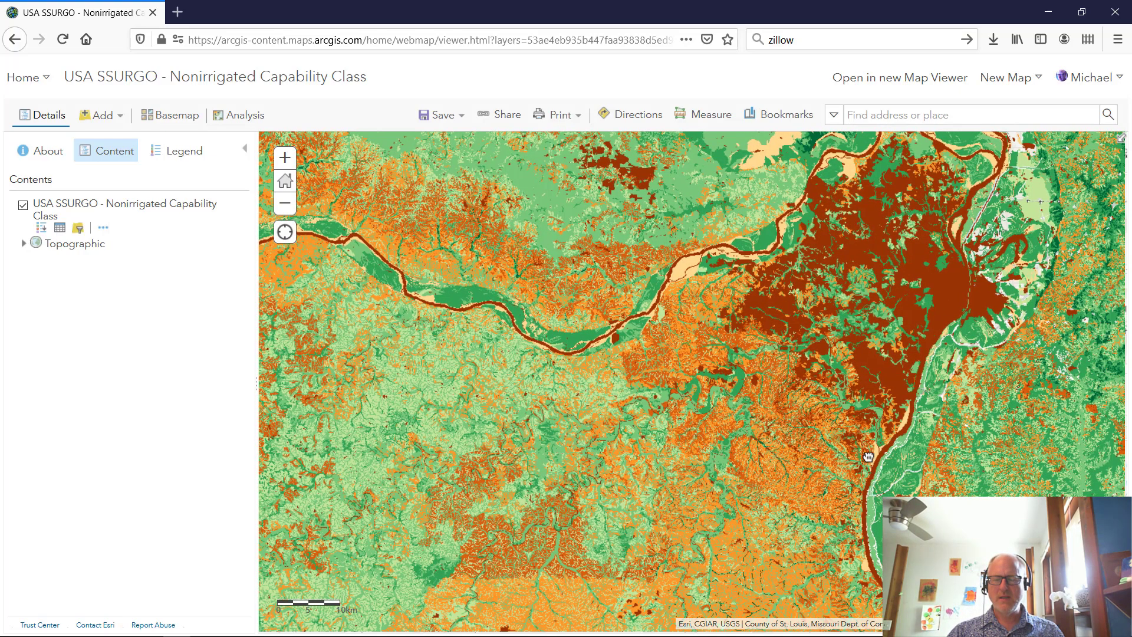
pyautogui.moveTo(873, 469); pyautogui.dragTo(793, 329)
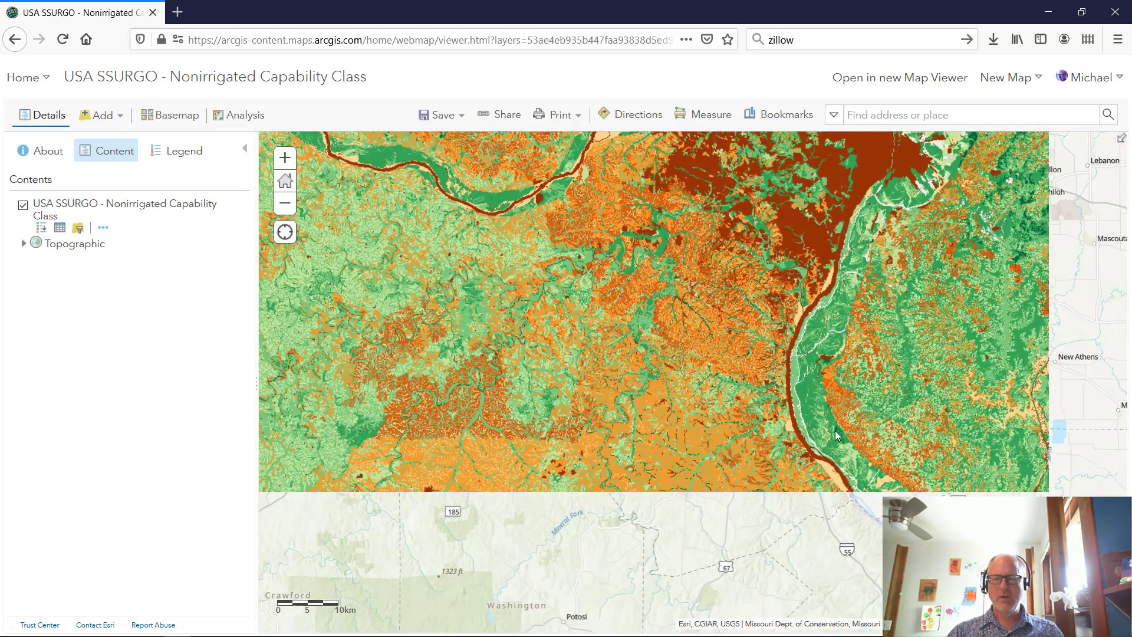
pyautogui.moveTo(837, 435); pyautogui.dragTo(753, 331)
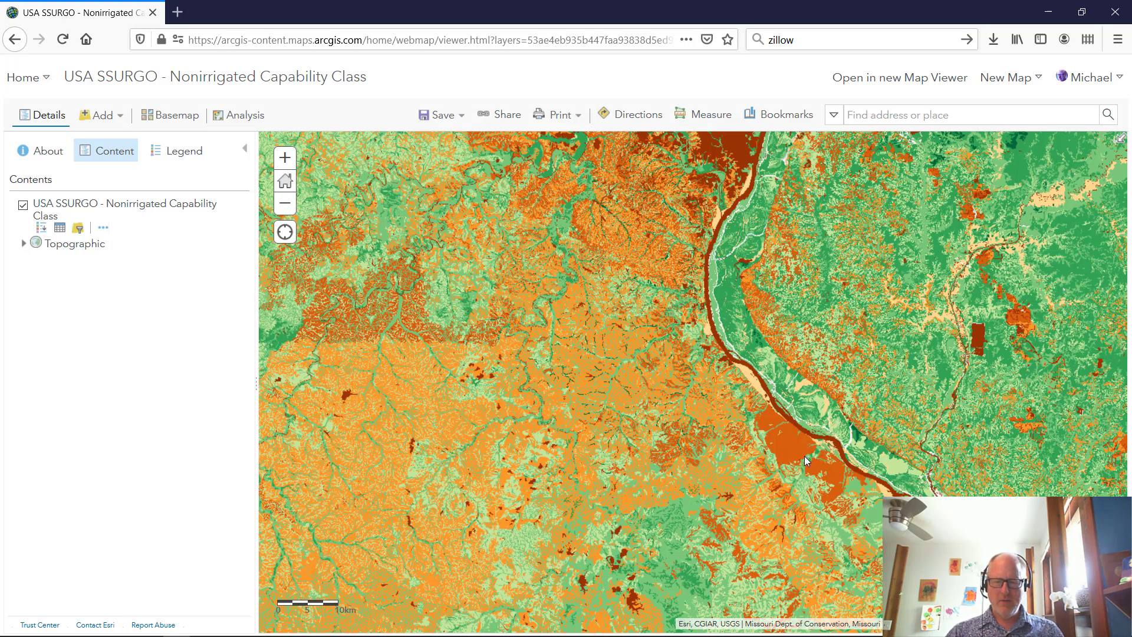
pyautogui.moveTo(806, 461); pyautogui.dragTo(690, 337)
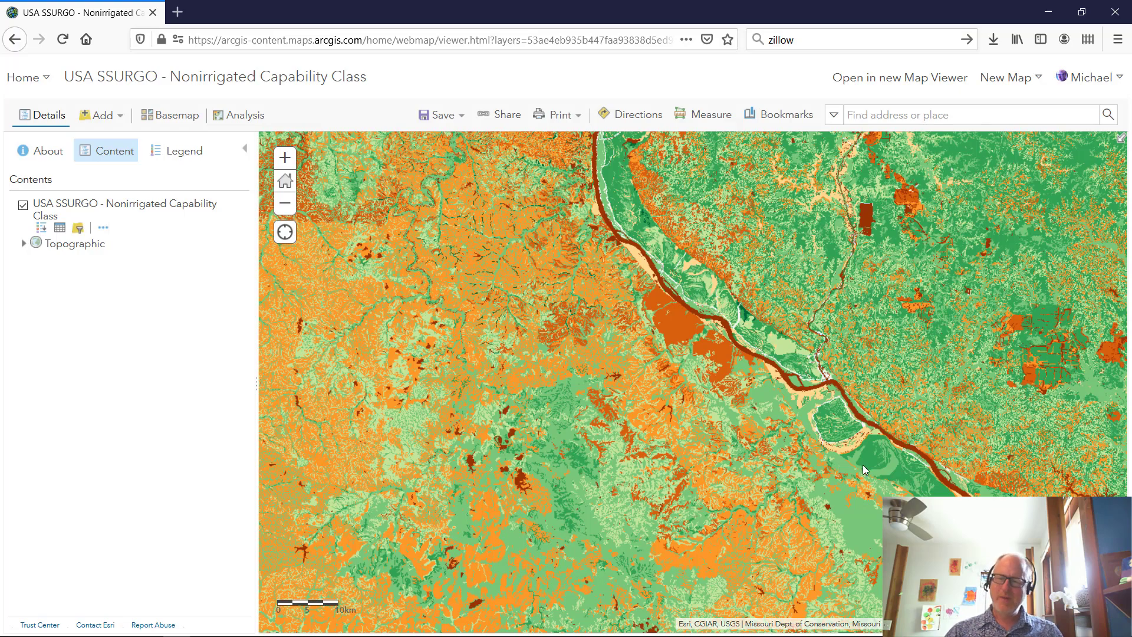
pyautogui.moveTo(865, 470); pyautogui.dragTo(798, 361)
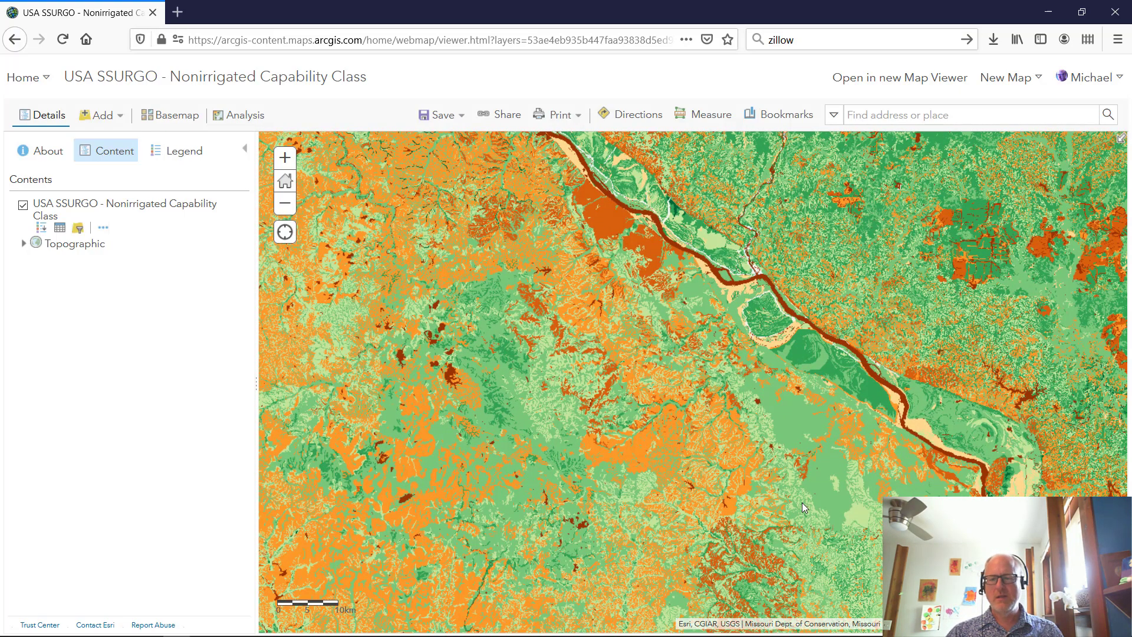
pyautogui.scroll(-1, 803, 507)
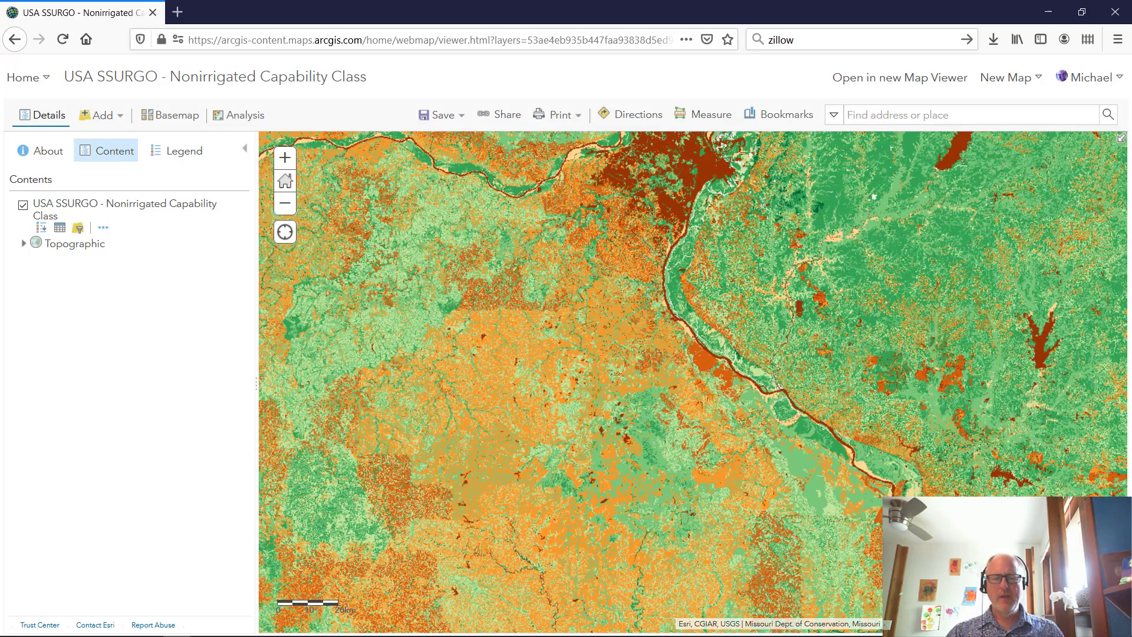
# Switch to ArcGIS Pro and create a new project from the blank Map template with the default name and location.
pyautogui.click(367, 629)
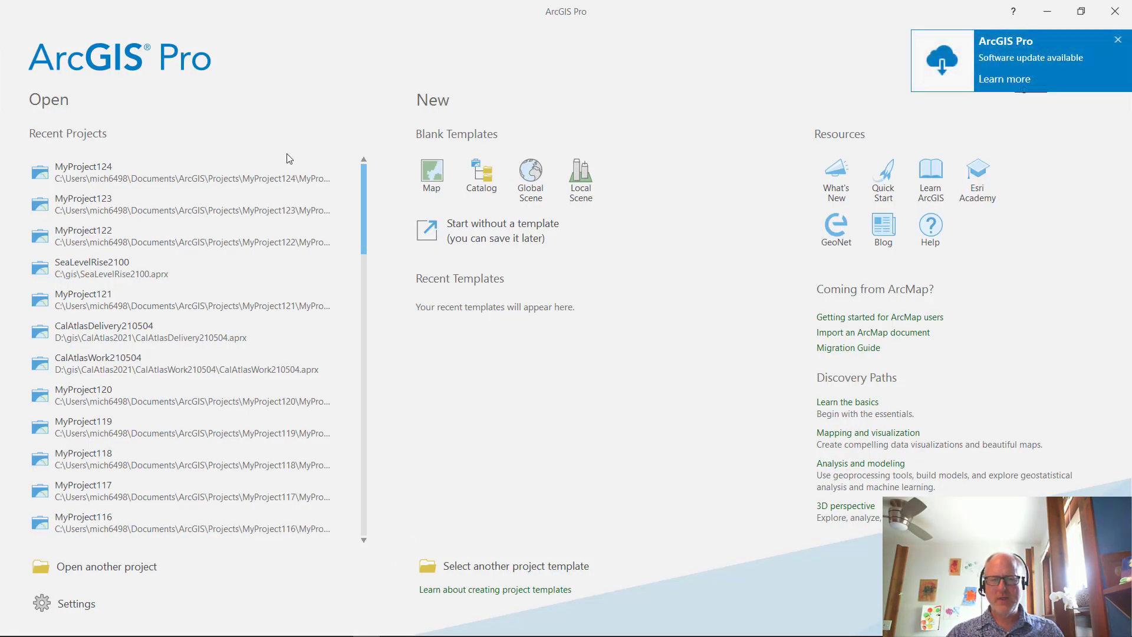
pyautogui.click(439, 177)
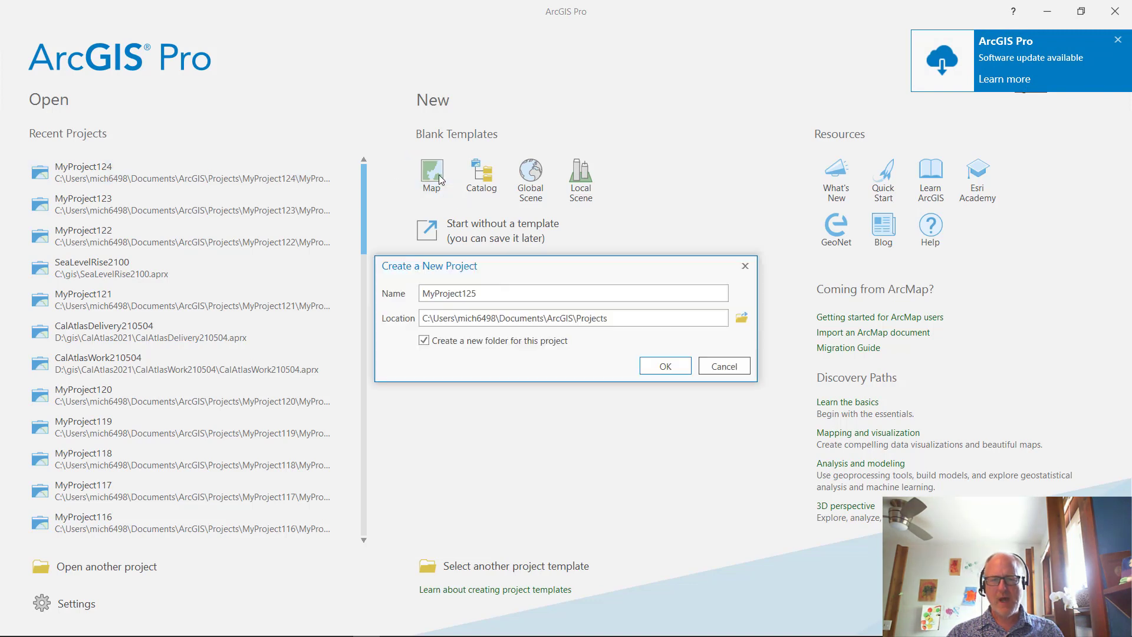
pyautogui.click(665, 366)
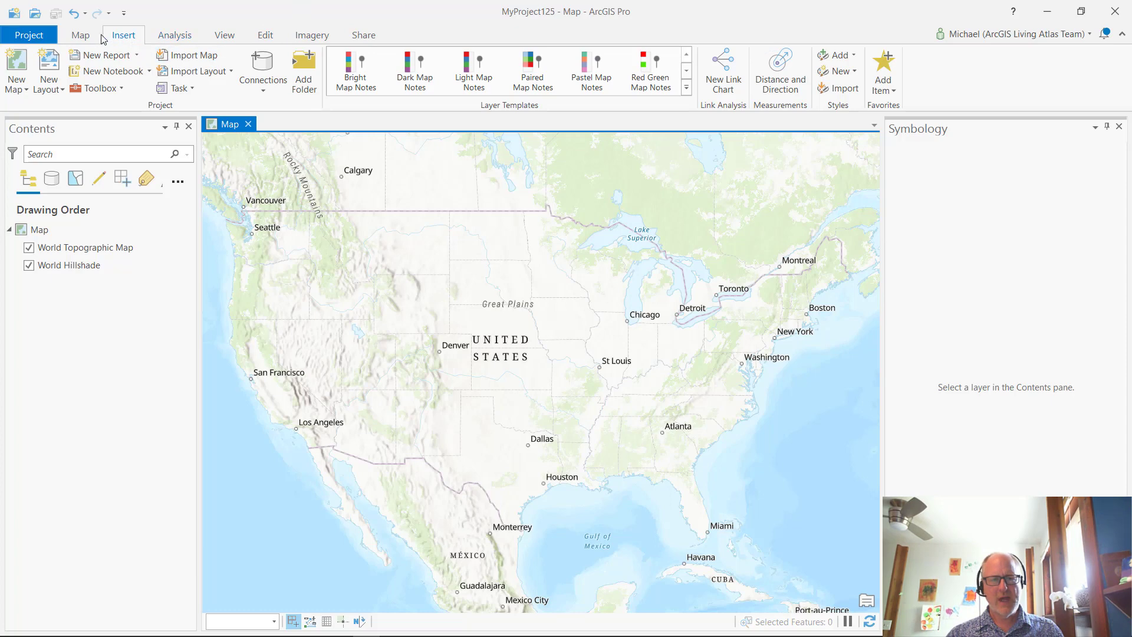
# Search the Living Atlas for "usa counties" and add the USA Counties layer to the map.
pyautogui.click(80, 36)
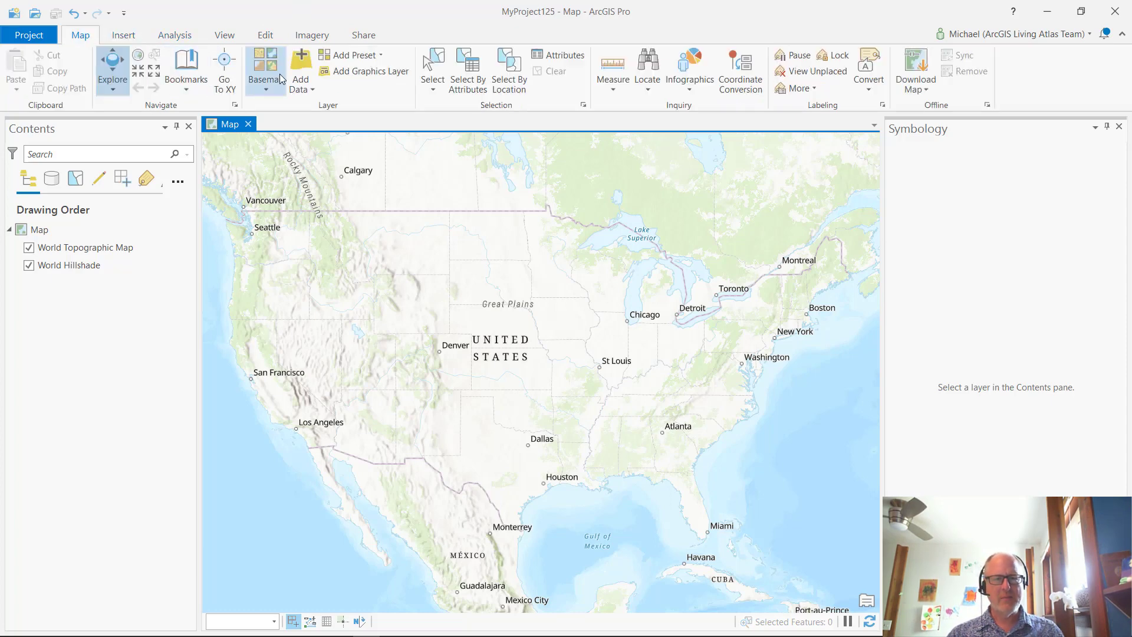
pyautogui.click(301, 65)
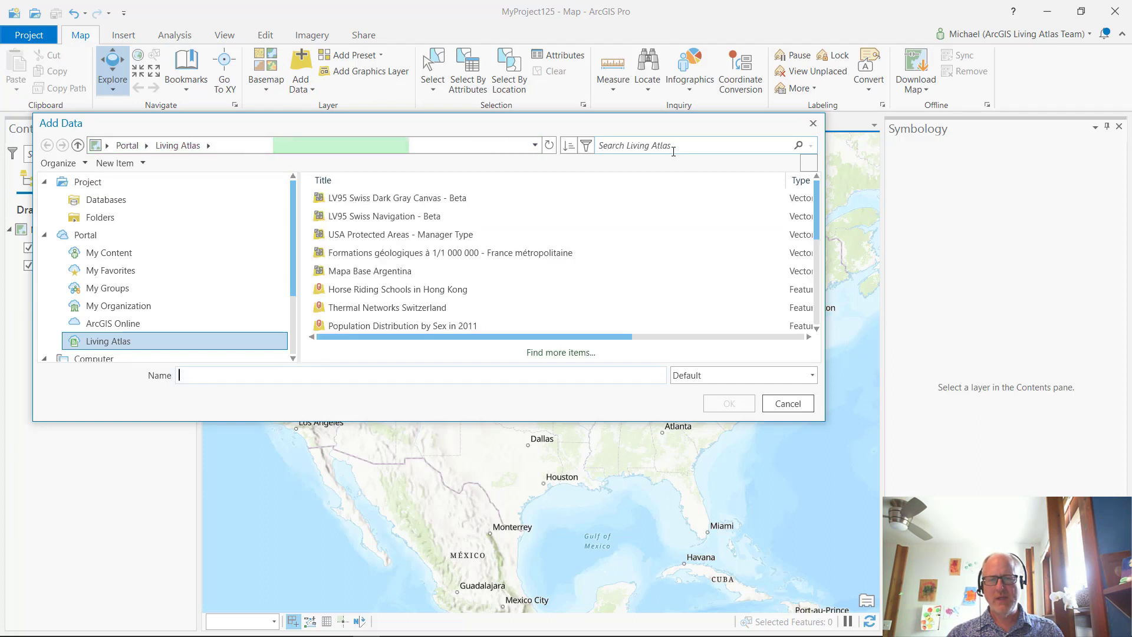
pyautogui.write('u')
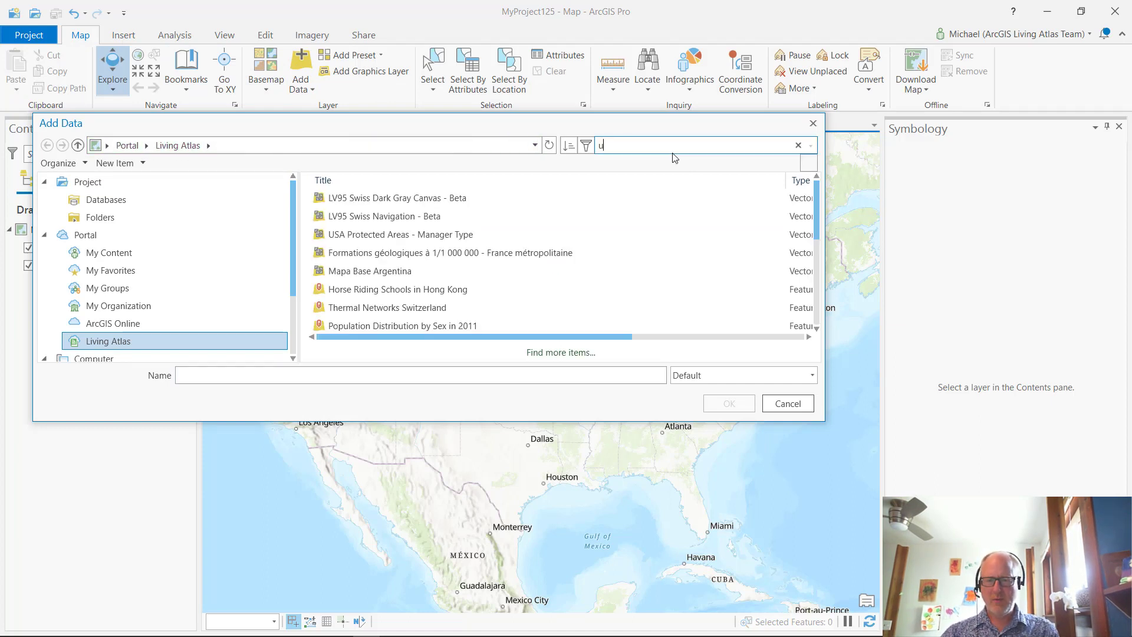
pyautogui.write('sa counties')
pyautogui.press('Return')
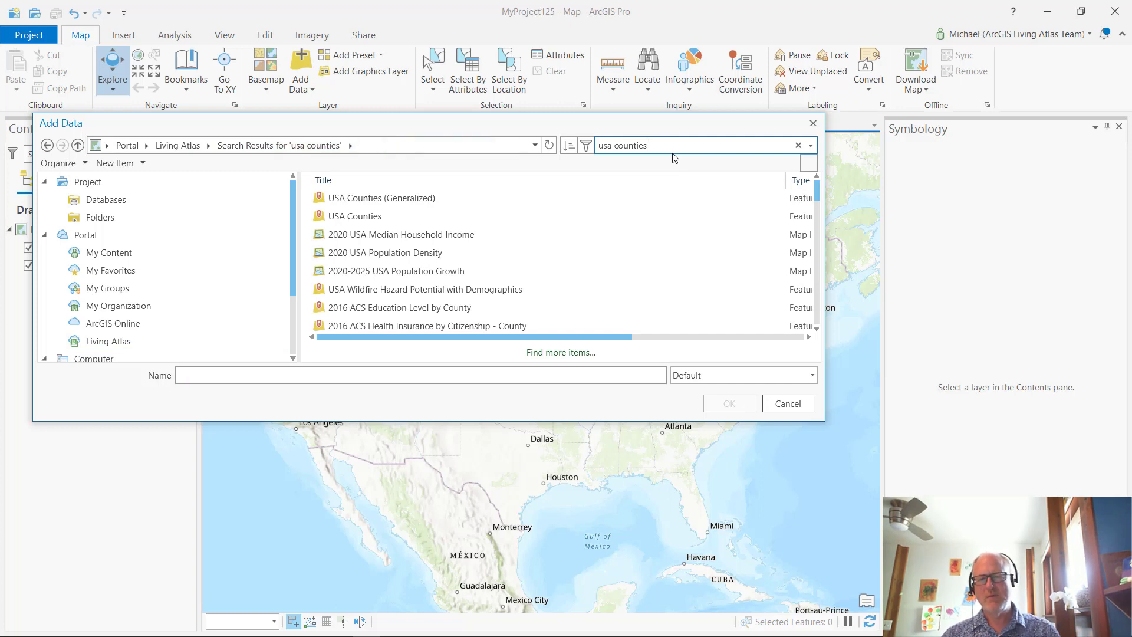
pyautogui.click(554, 217)
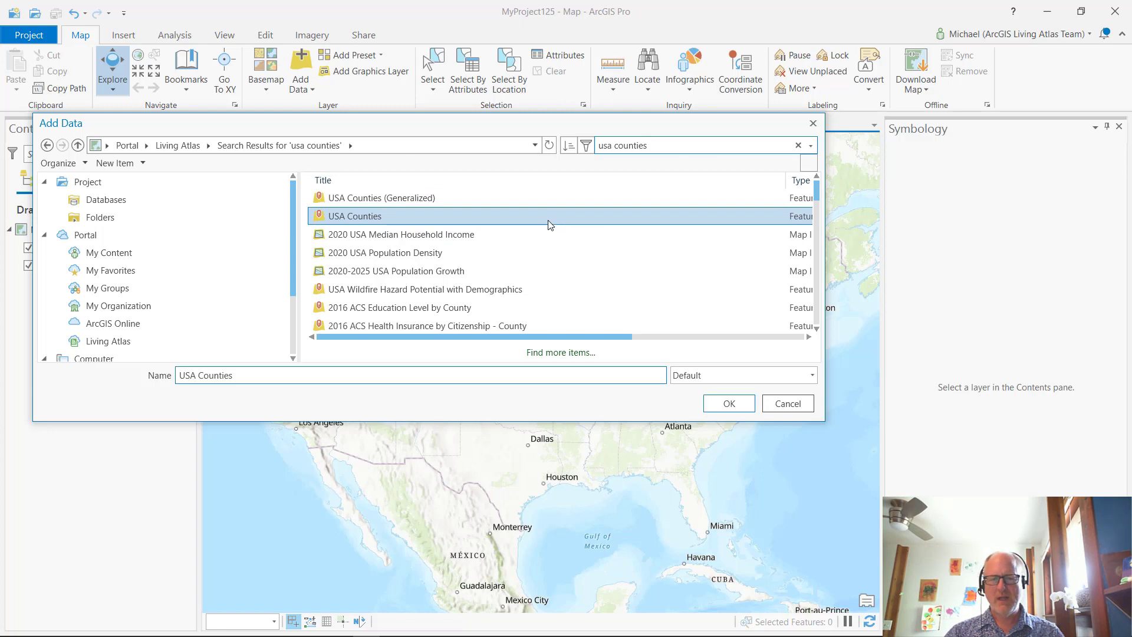
pyautogui.click(742, 403)
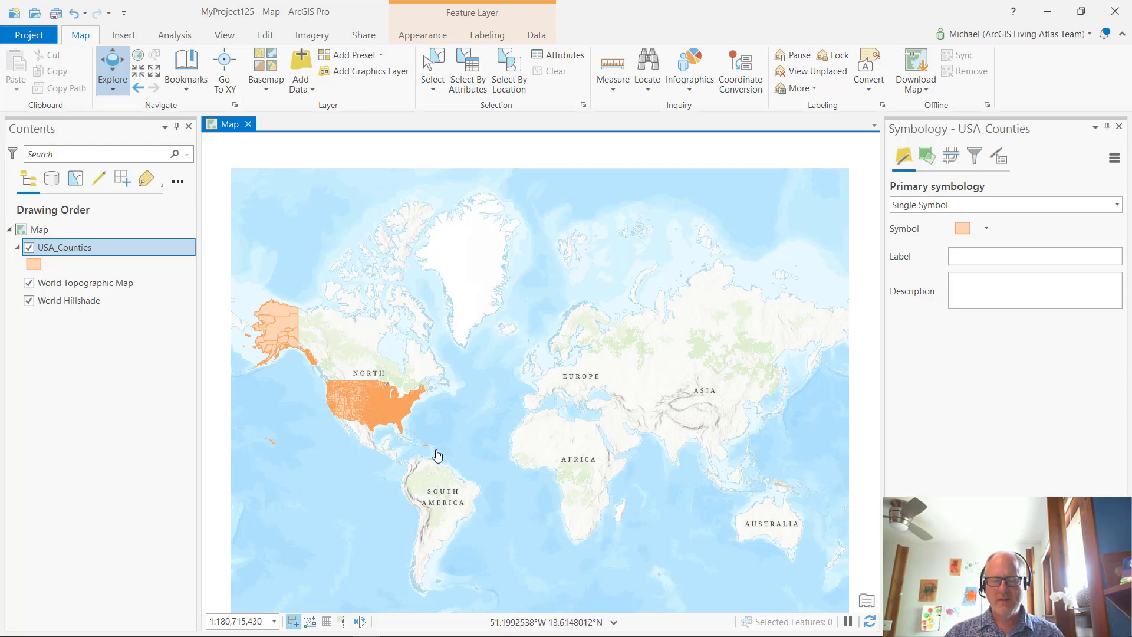
# Create a new definition query in the properties of the USA_Counties layer.
pyautogui.scroll(7, 345, 403)
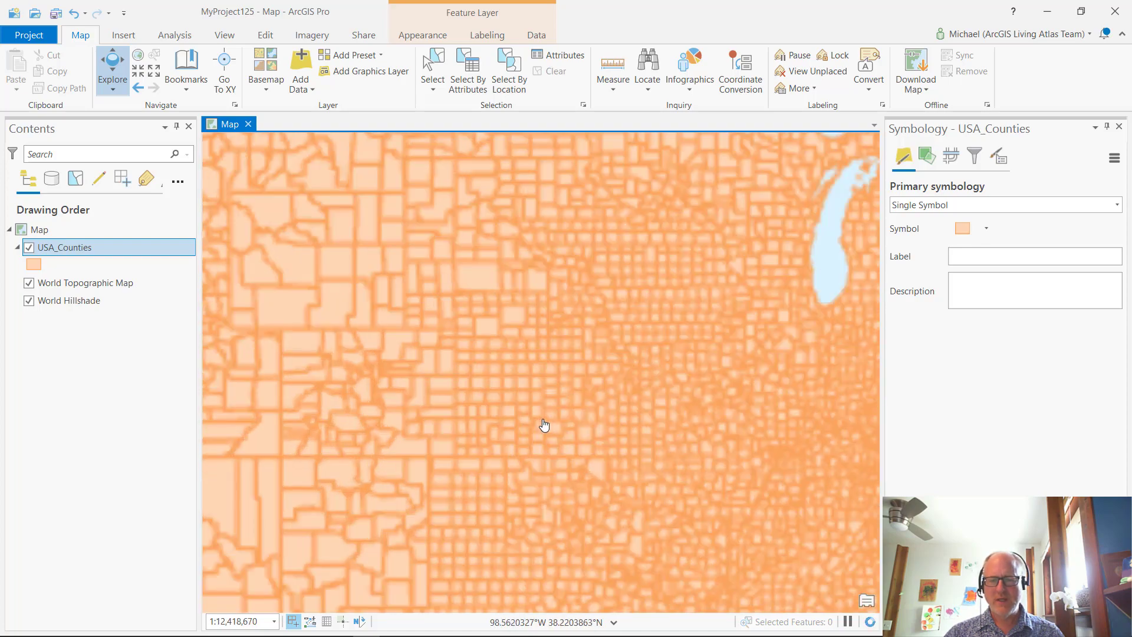
pyautogui.moveTo(621, 420); pyautogui.dragTo(467, 417)
pyautogui.rightClick(62, 246)
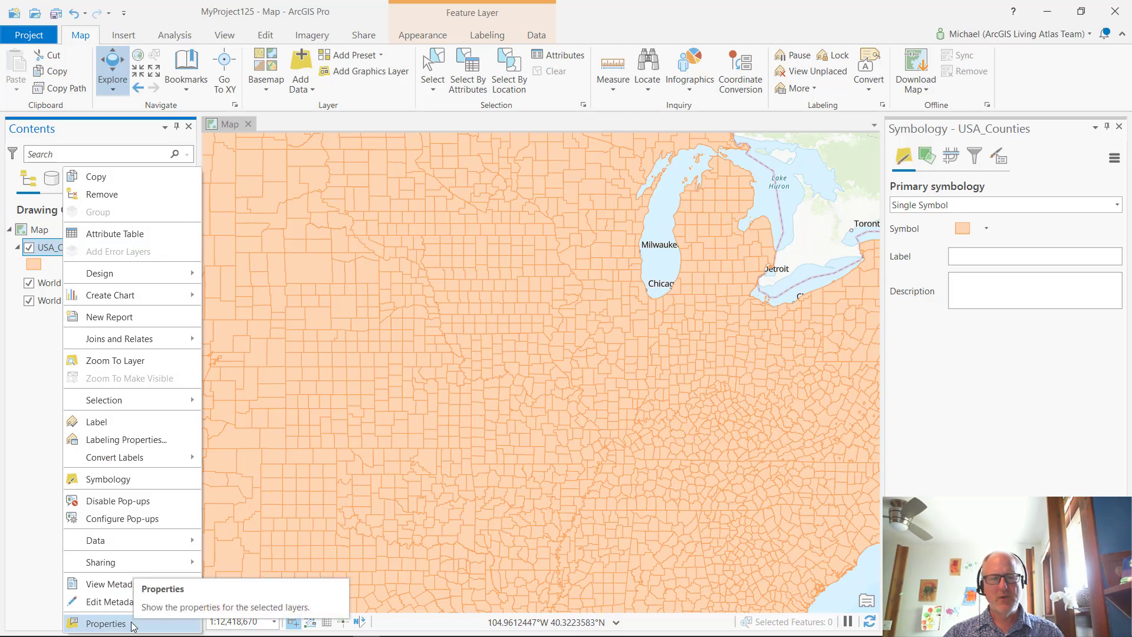
pyautogui.click(106, 623)
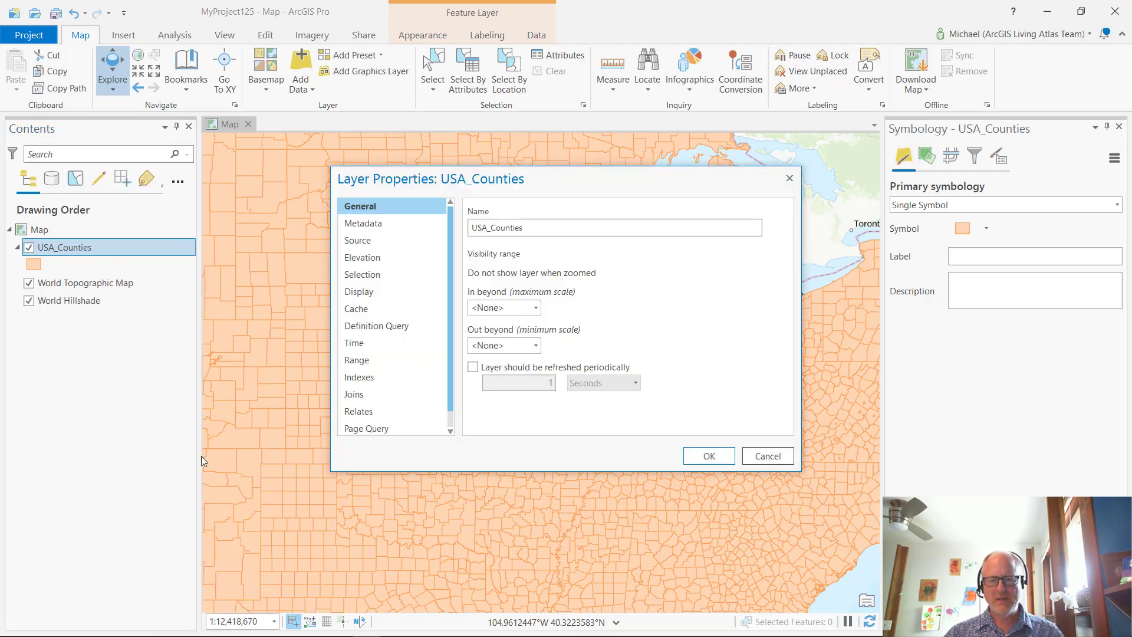
pyautogui.click(404, 329)
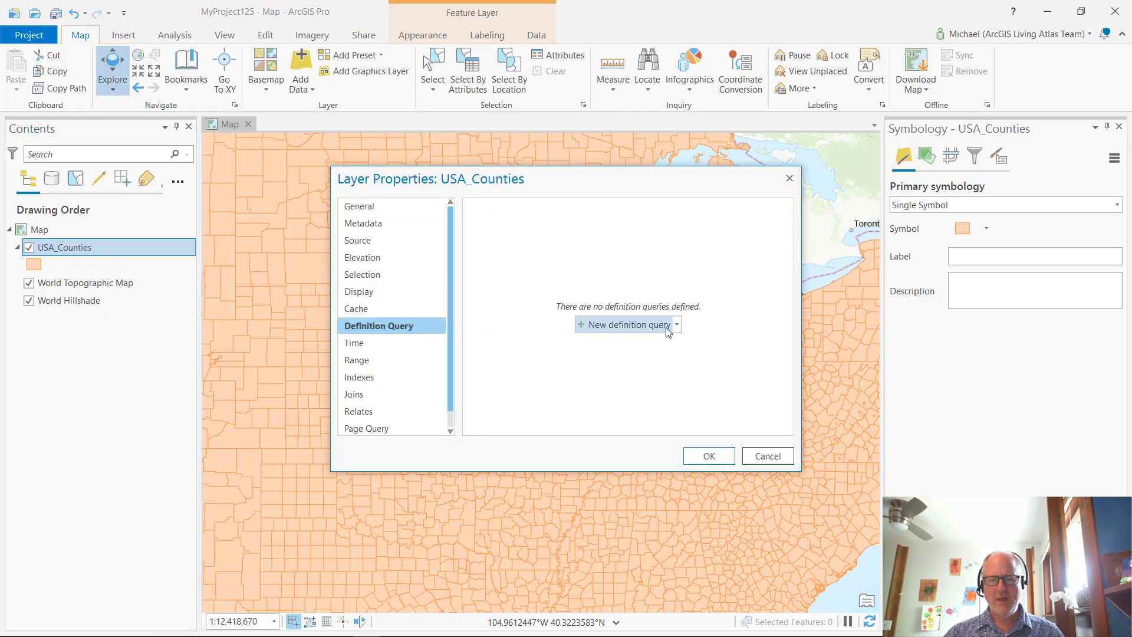
pyautogui.click(645, 326)
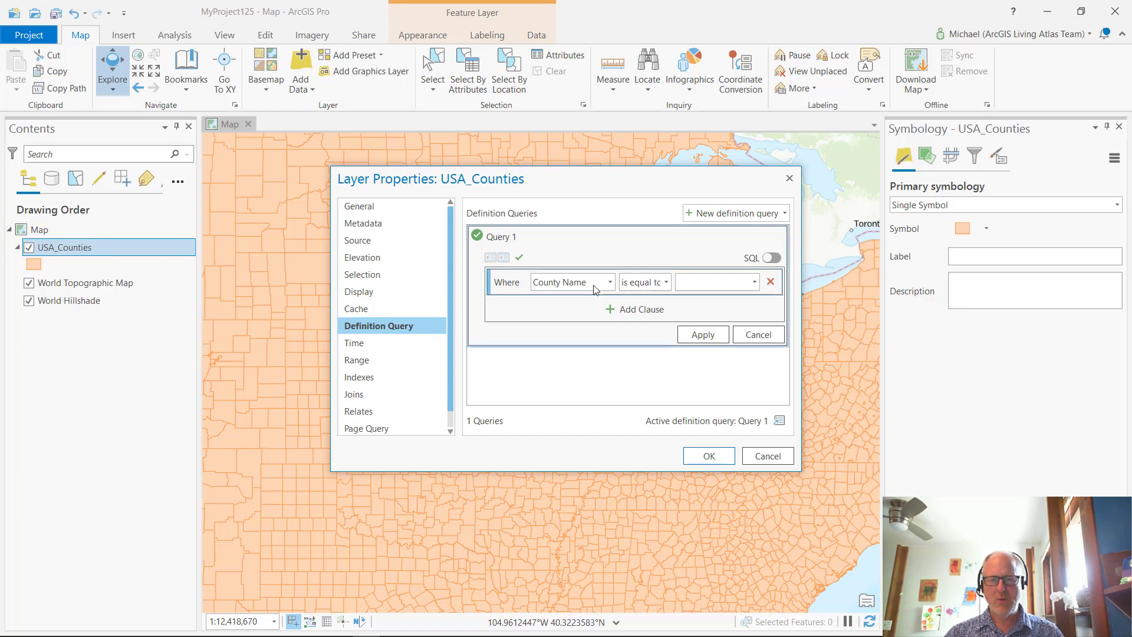
# Define the query as State Name is equal to Missouri and apply it to the counties layer.
pyautogui.click(610, 283)
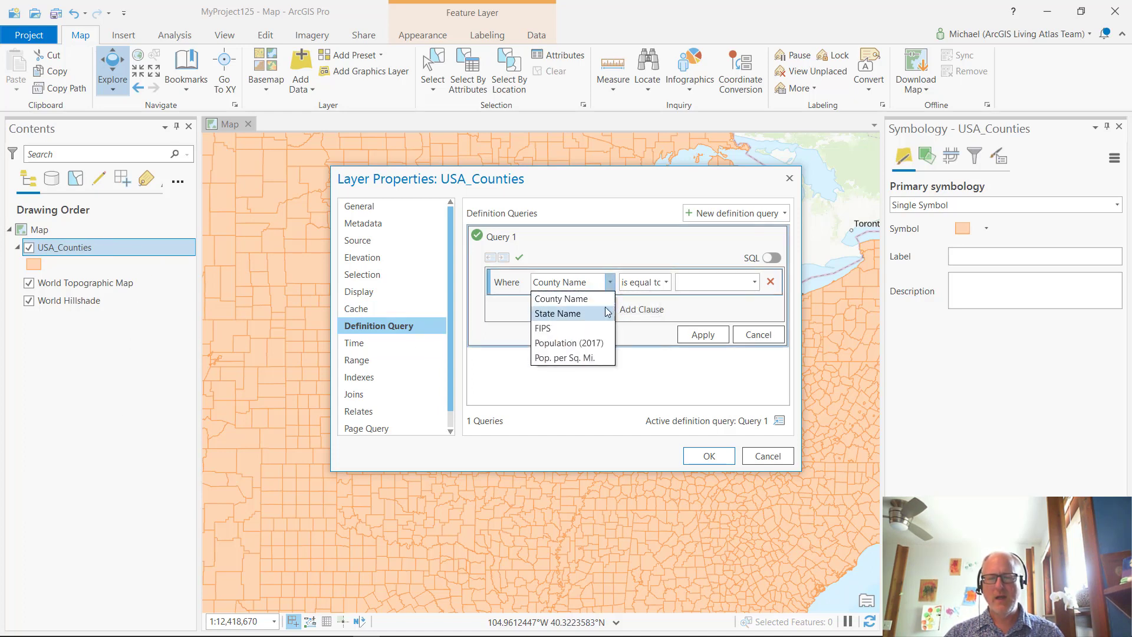
pyautogui.click(608, 313)
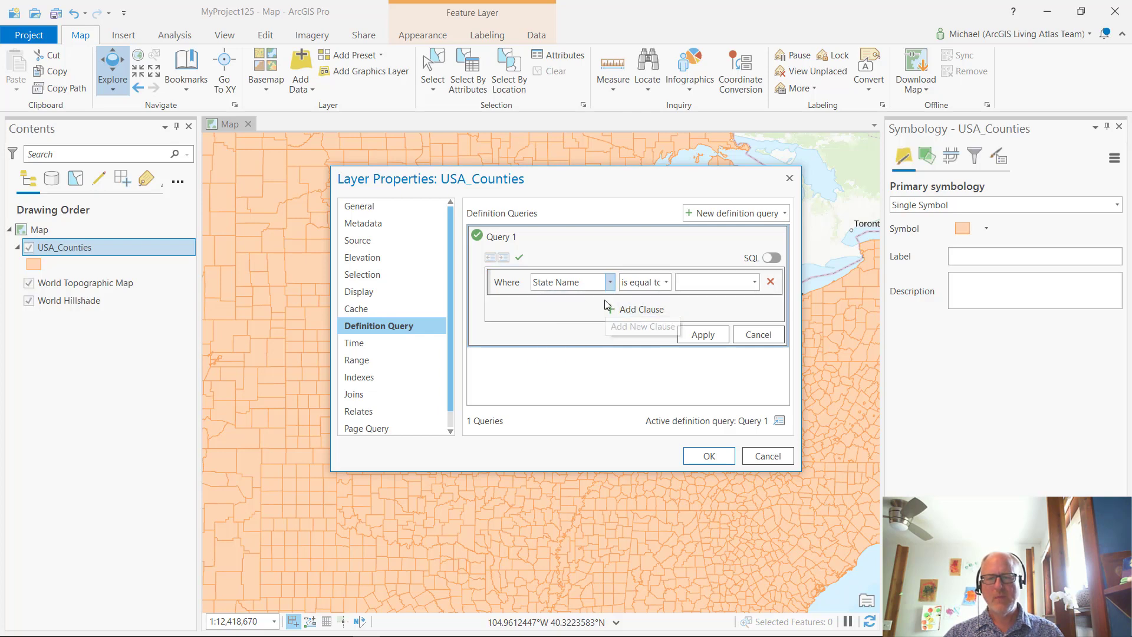
pyautogui.click(755, 283)
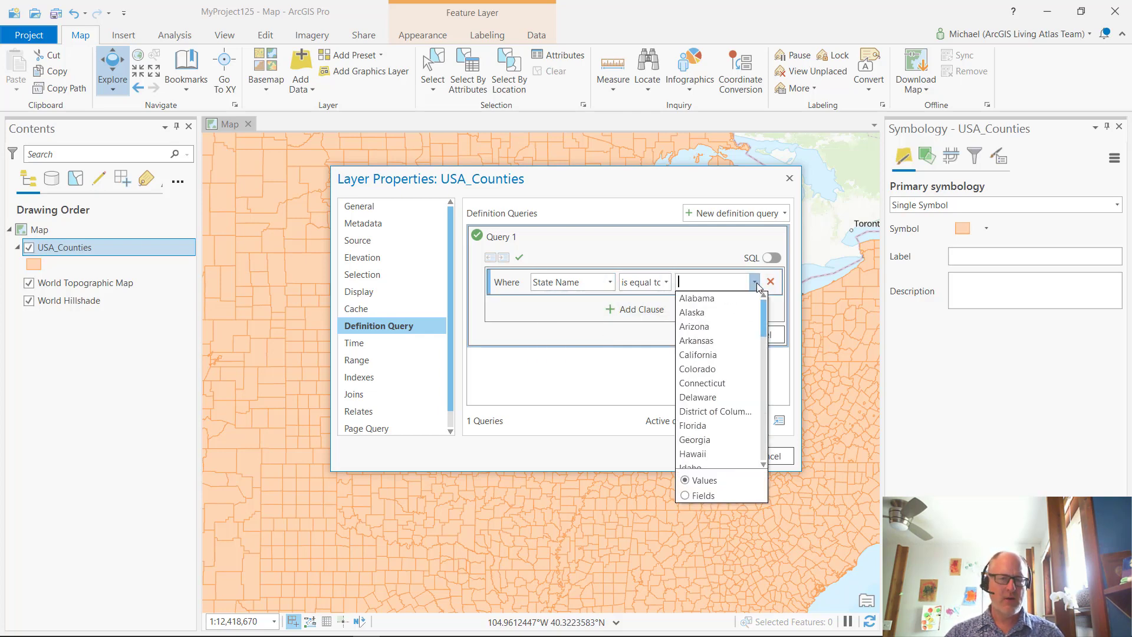
pyautogui.scroll(-4, 737, 343)
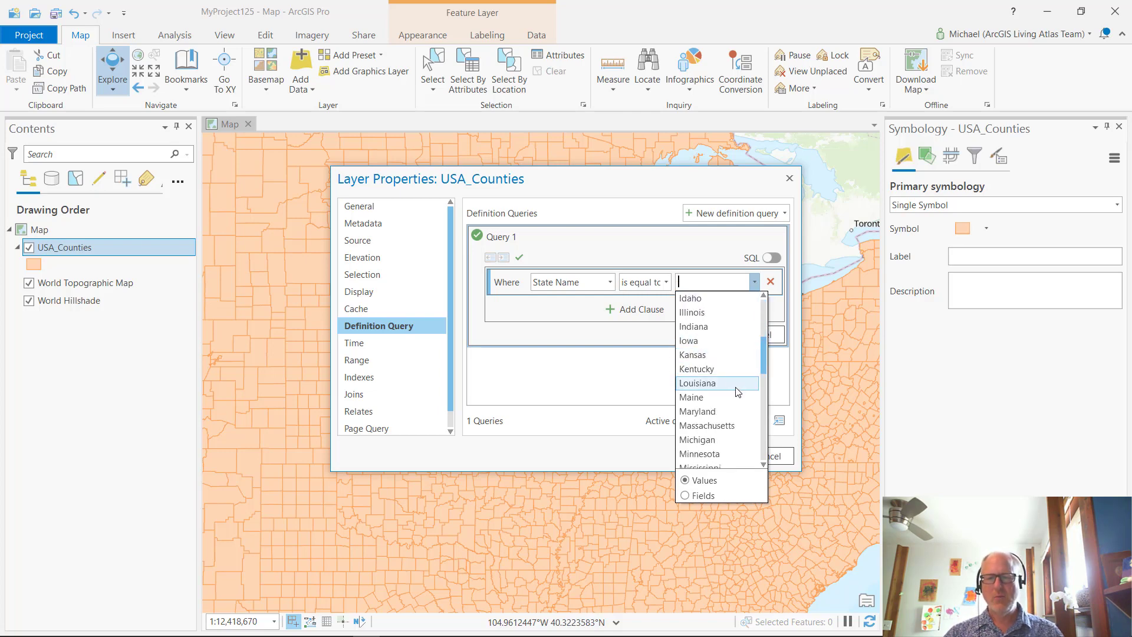
pyautogui.scroll(-1, 735, 446)
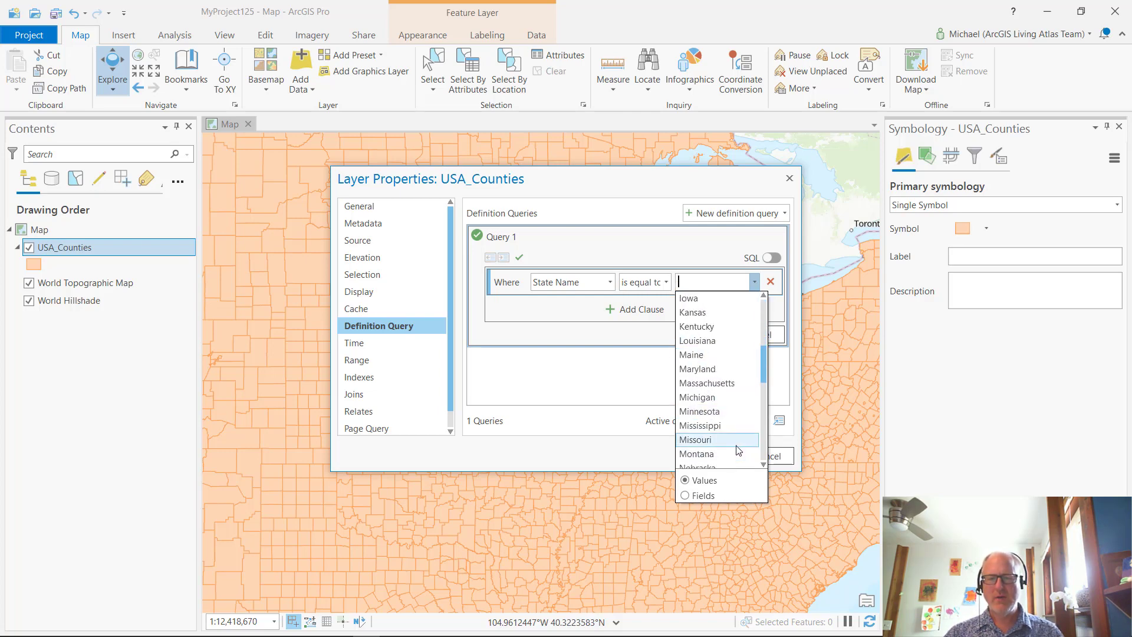
pyautogui.click(737, 445)
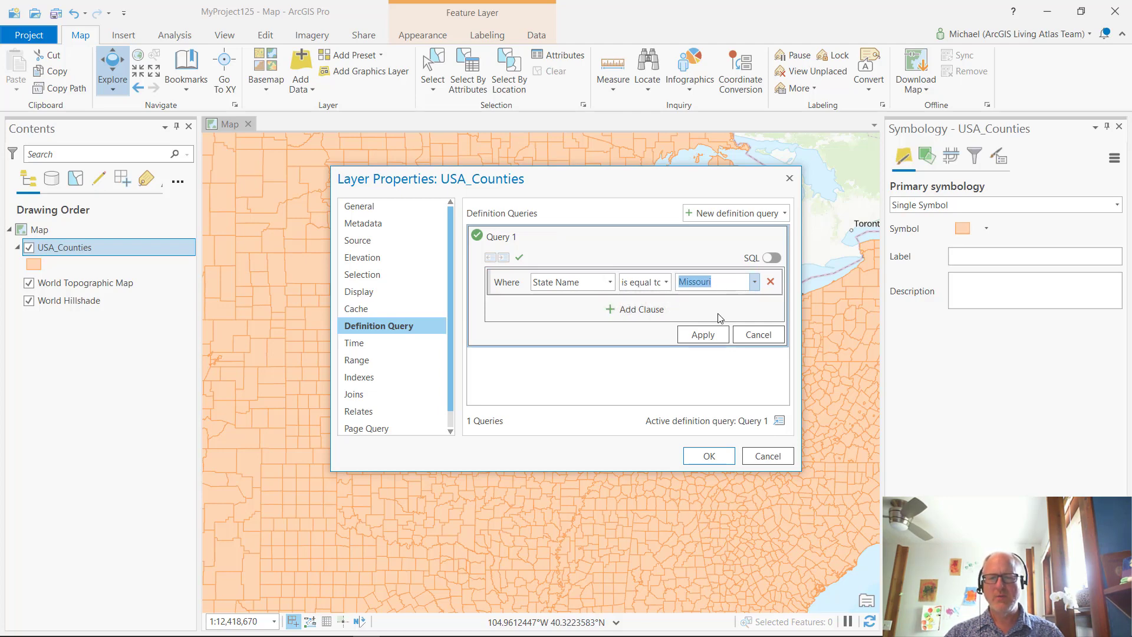
pyautogui.click(702, 335)
pyautogui.click(702, 453)
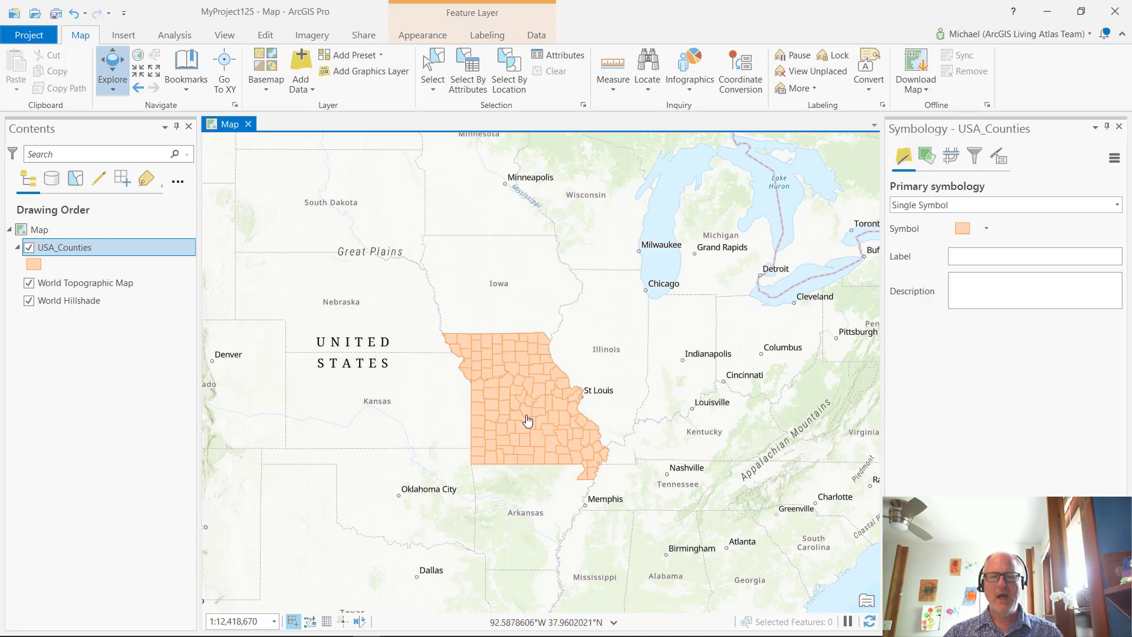
# Change the USA_Counties polygon symbol to the thinner Black Outline from the ArcGIS 2D gallery.
pyautogui.moveTo(526, 415); pyautogui.dragTo(544, 401)
pyautogui.scroll(3, 543, 401)
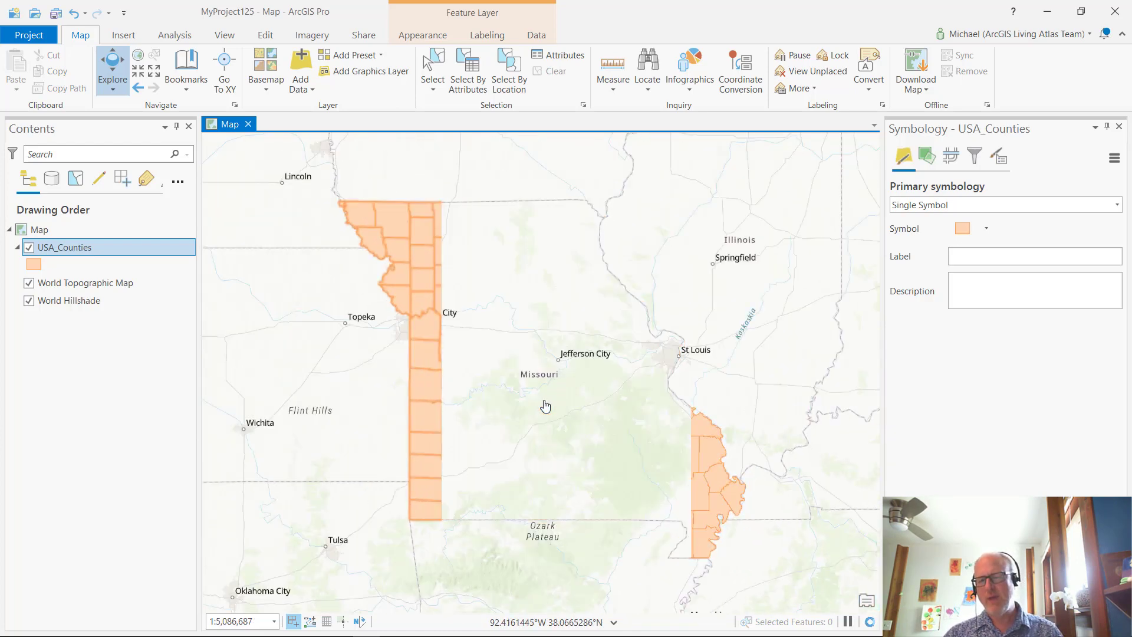
pyautogui.moveTo(545, 407); pyautogui.dragTo(538, 404)
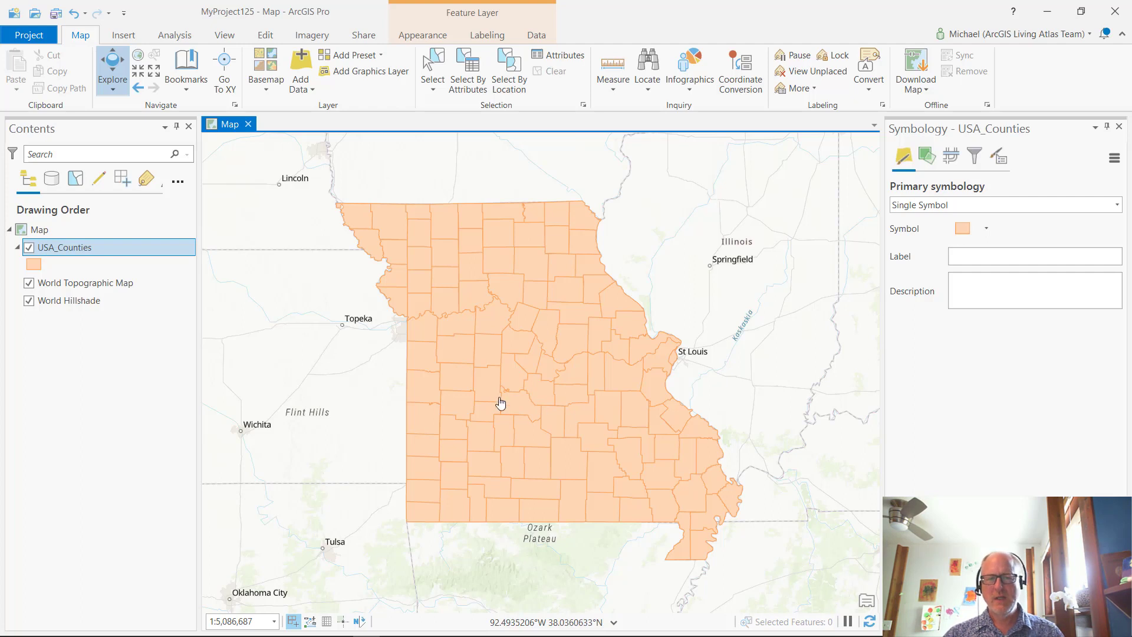
pyautogui.click(33, 266)
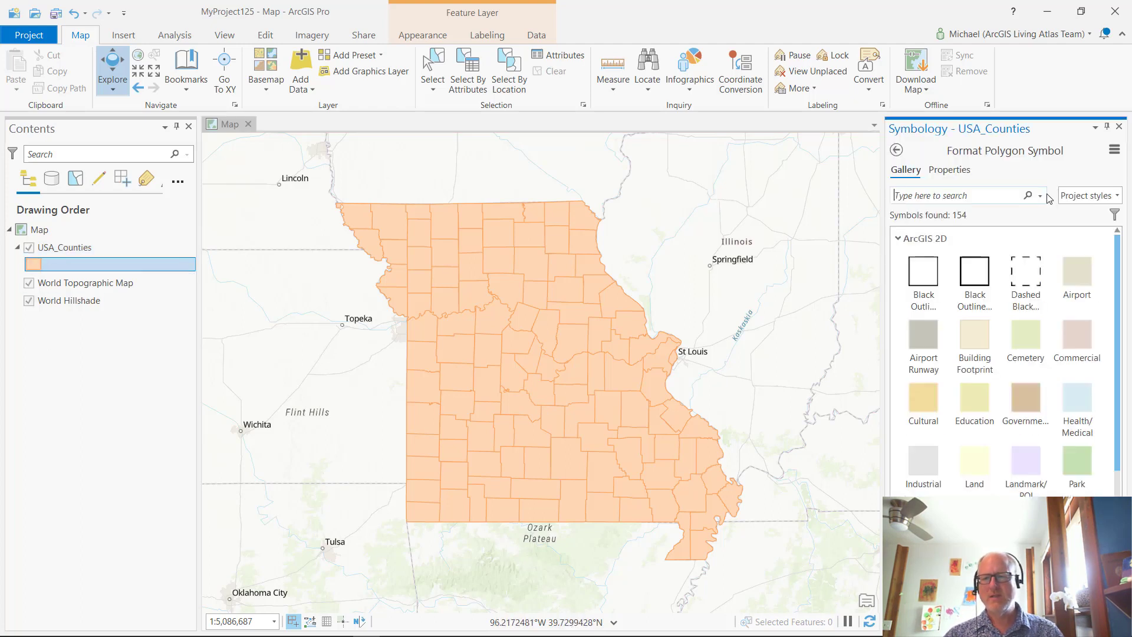
pyautogui.click(942, 289)
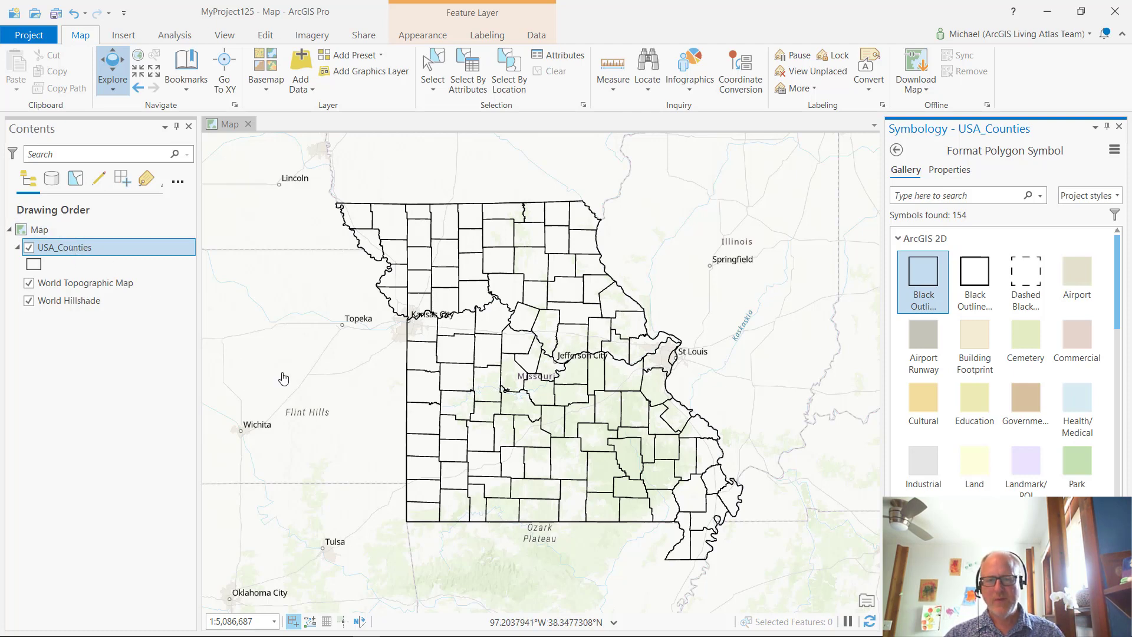
# Inspect the attribute pop-ups of Pettis, Callaway, Osage and Gasconade counties in central Missouri.
pyautogui.click(488, 341)
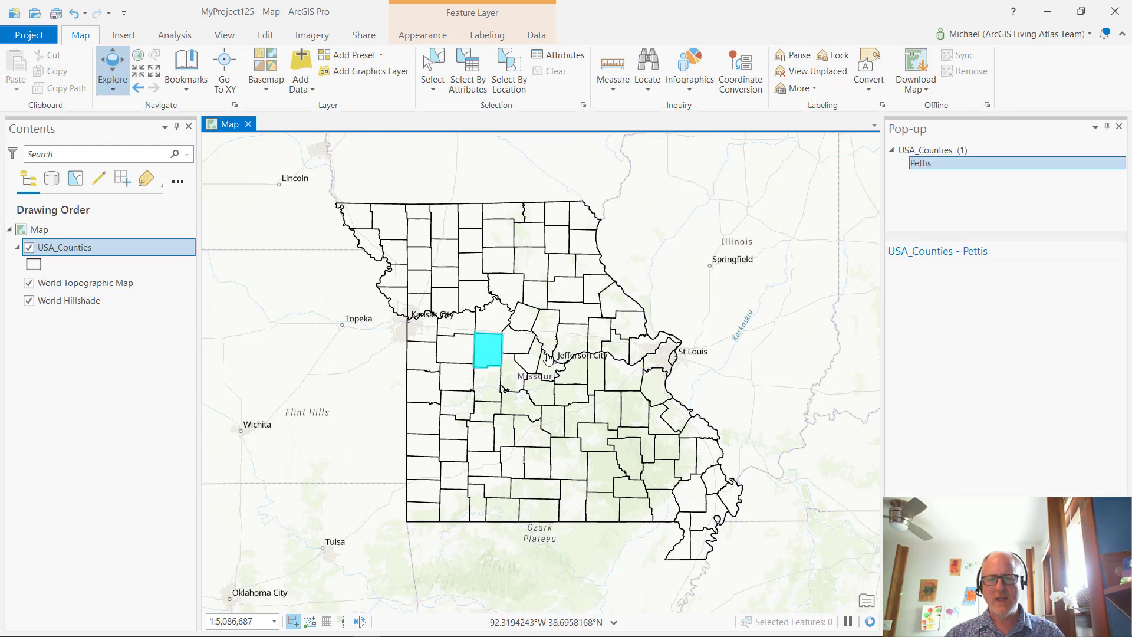
pyautogui.click(576, 349)
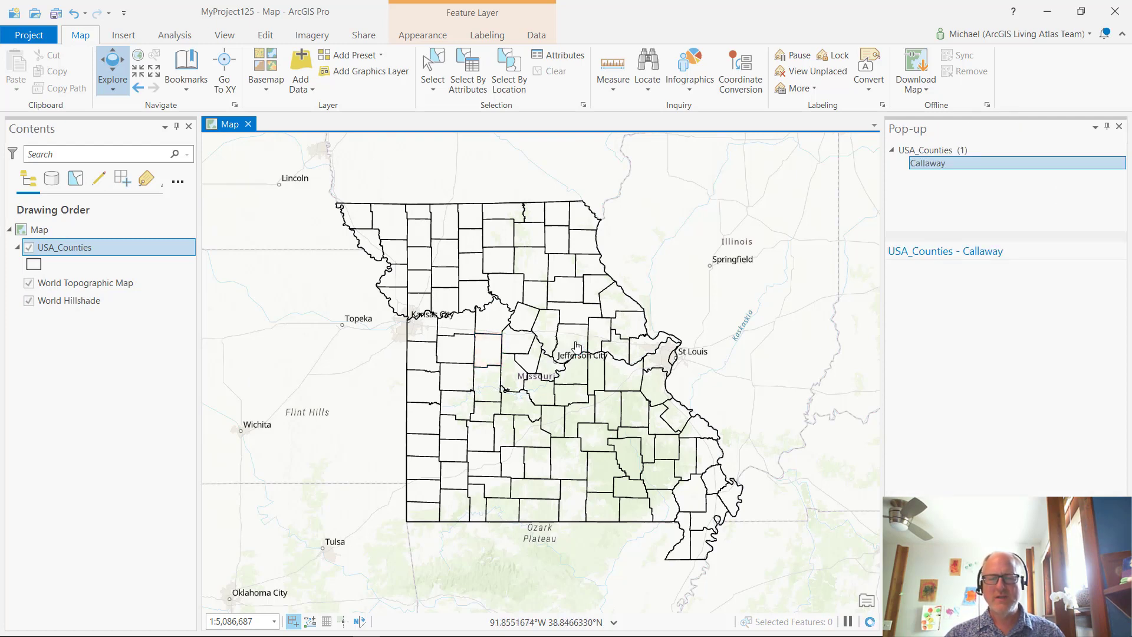
pyautogui.click(579, 381)
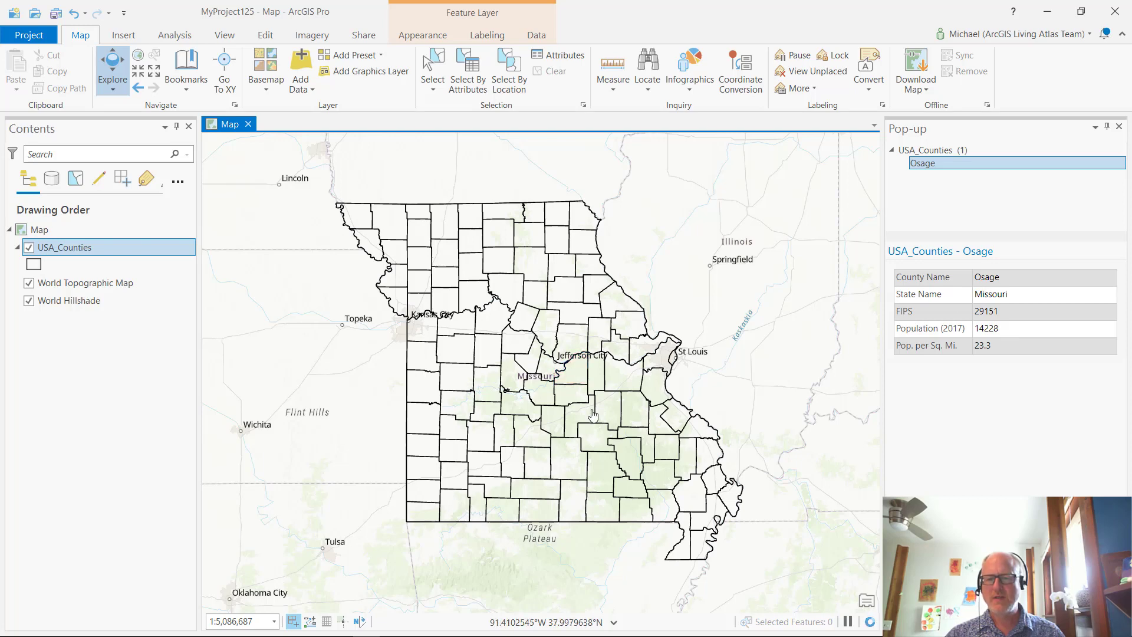
pyautogui.click(595, 370)
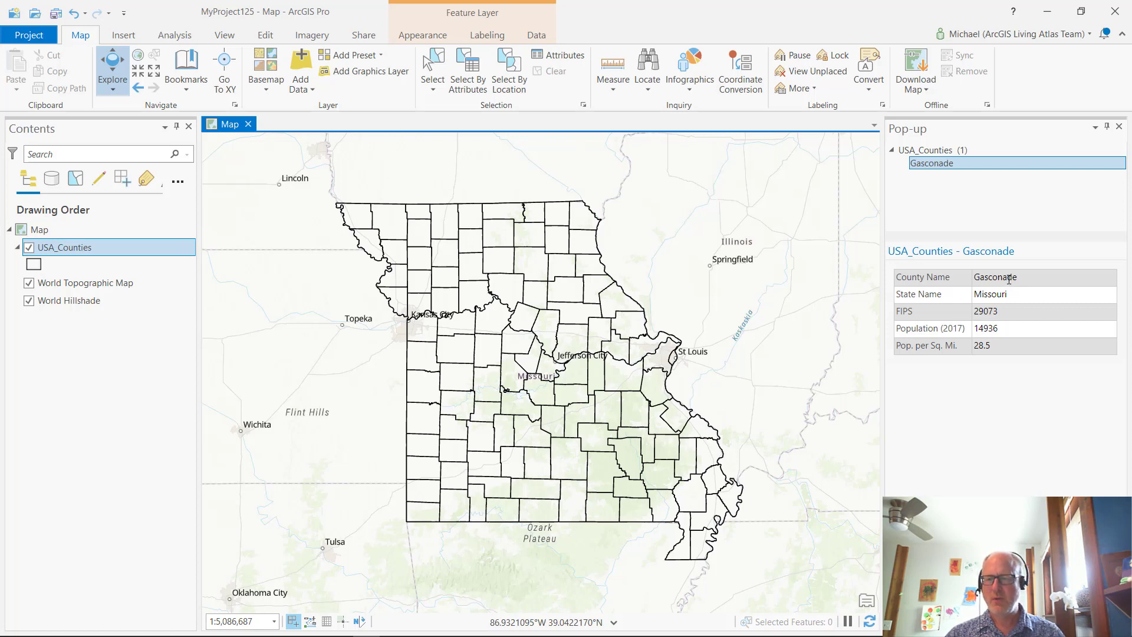
# Search the Living Atlas for "nonirrigated" and add the USA SSURGO - Nonirrigated Capability Class layer to the map.
pyautogui.click(104, 232)
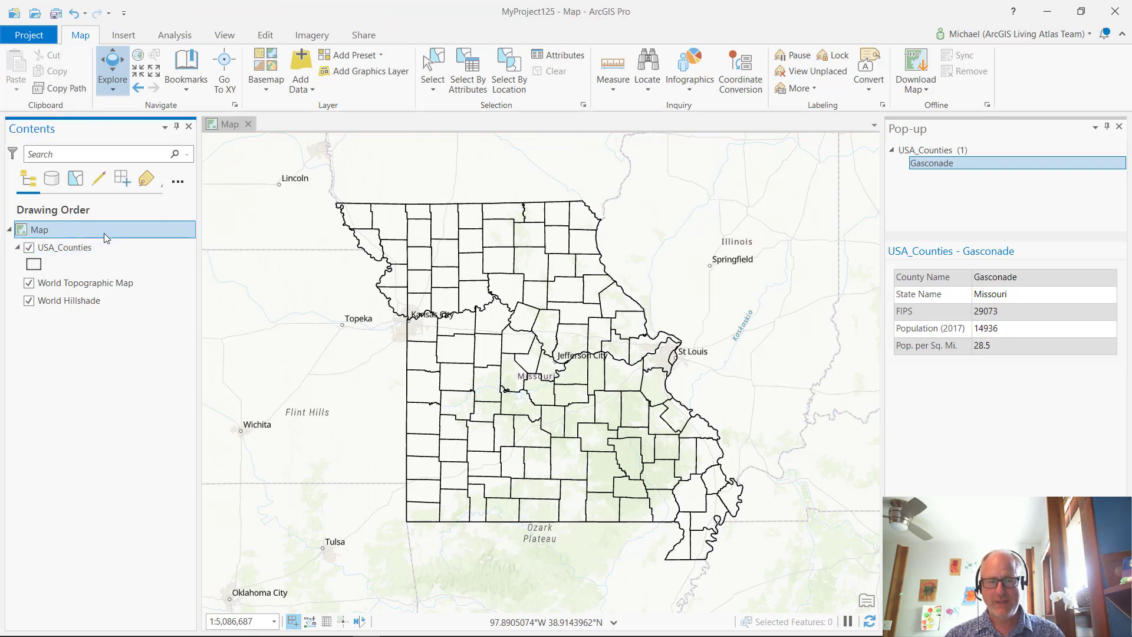
pyautogui.click(300, 59)
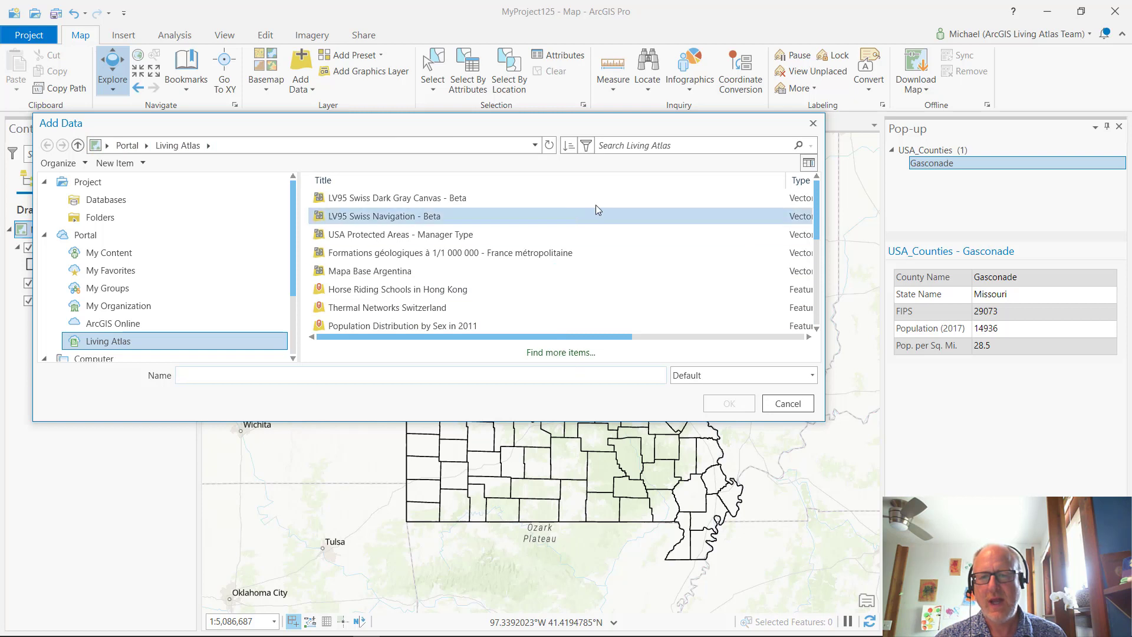
pyautogui.click(632, 145)
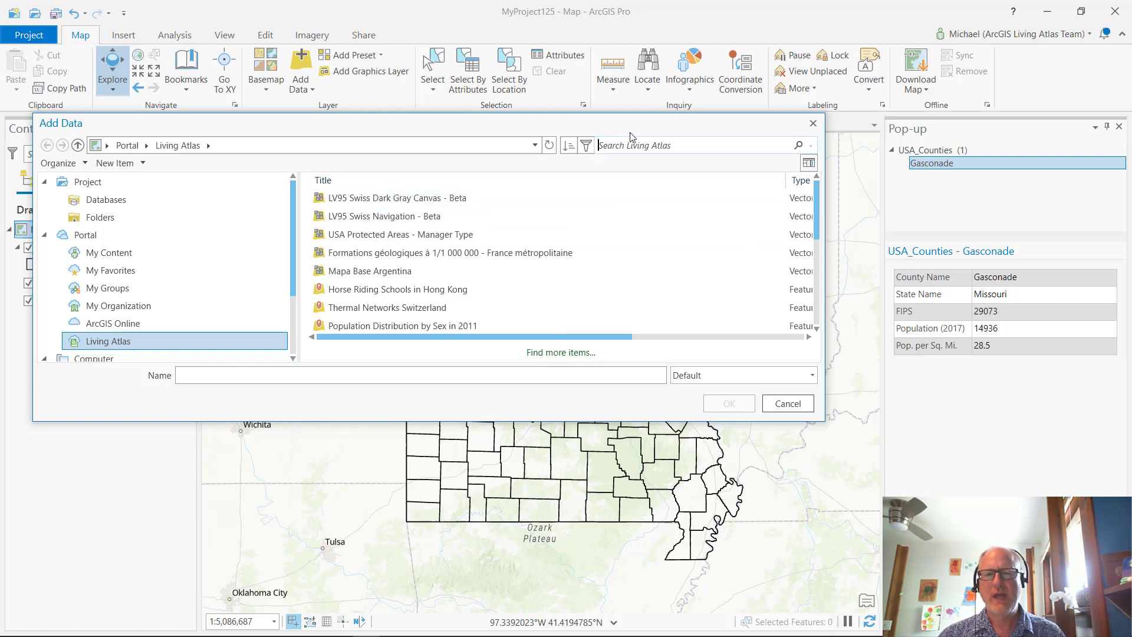
pyautogui.moveTo(631, 134); pyautogui.dragTo(726, 245)
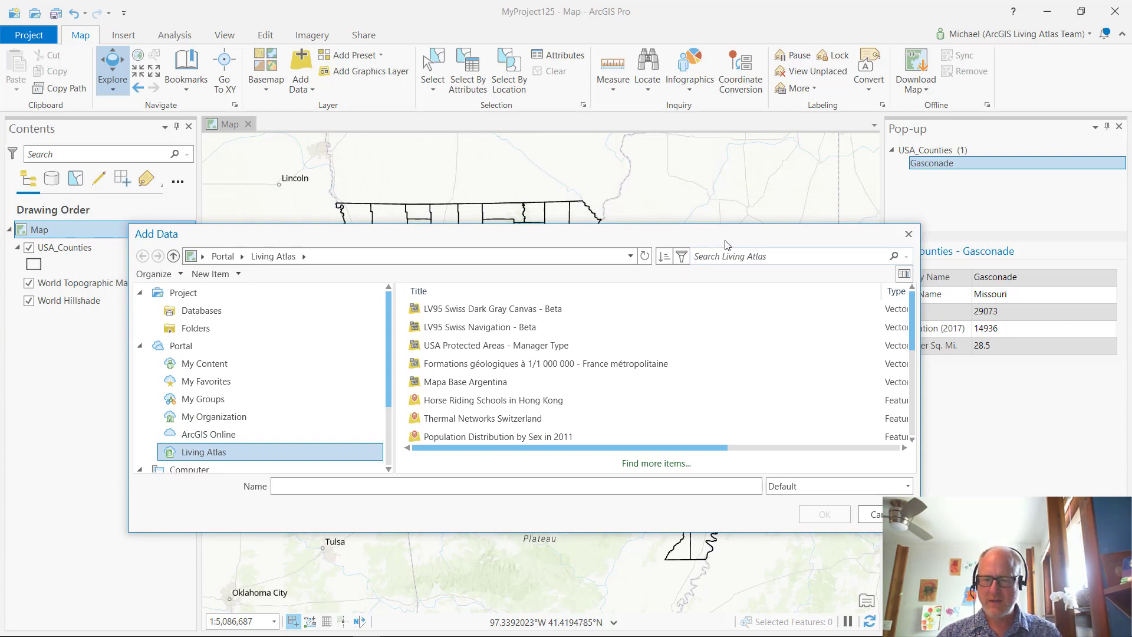
pyautogui.write('n')
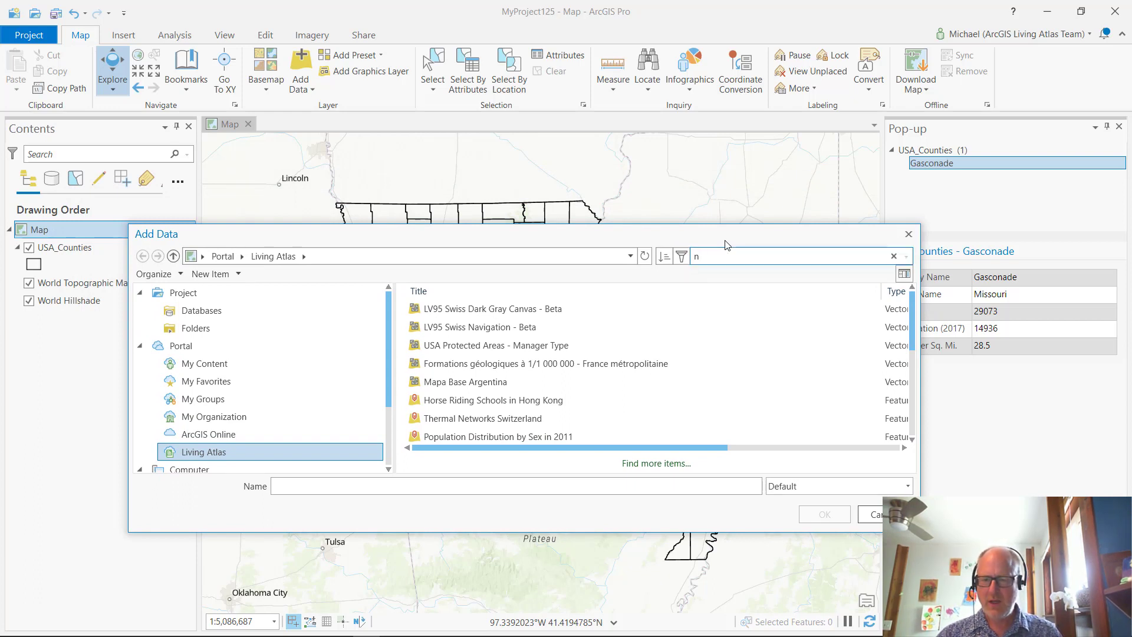
pyautogui.write('onirrig')
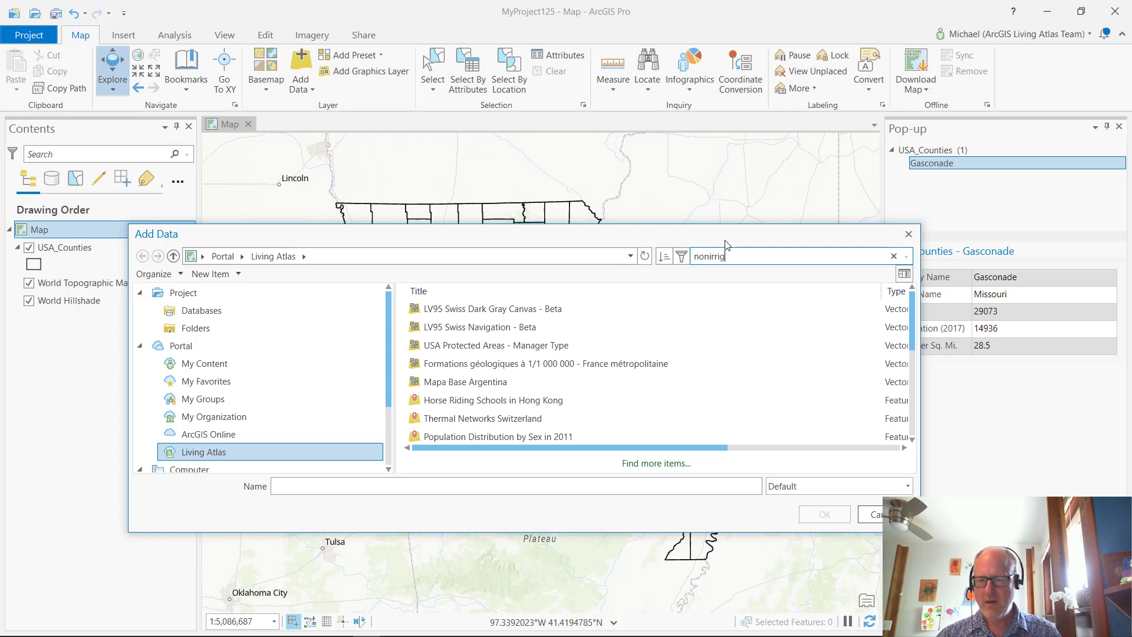
pyautogui.write('ated')
pyautogui.press('Return')
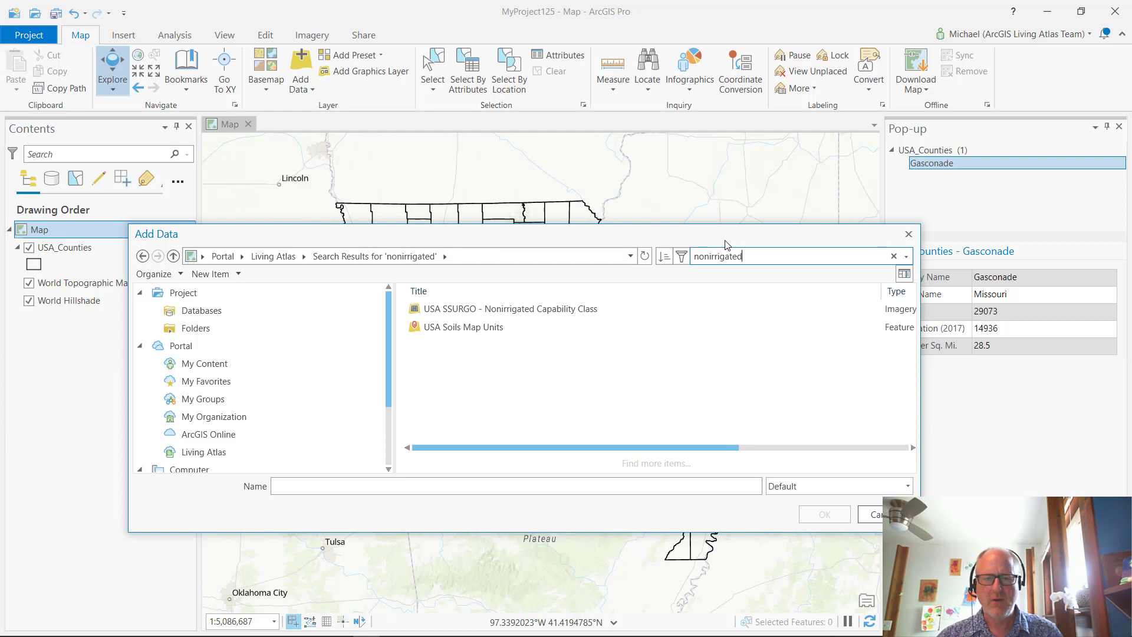
pyautogui.click(582, 307)
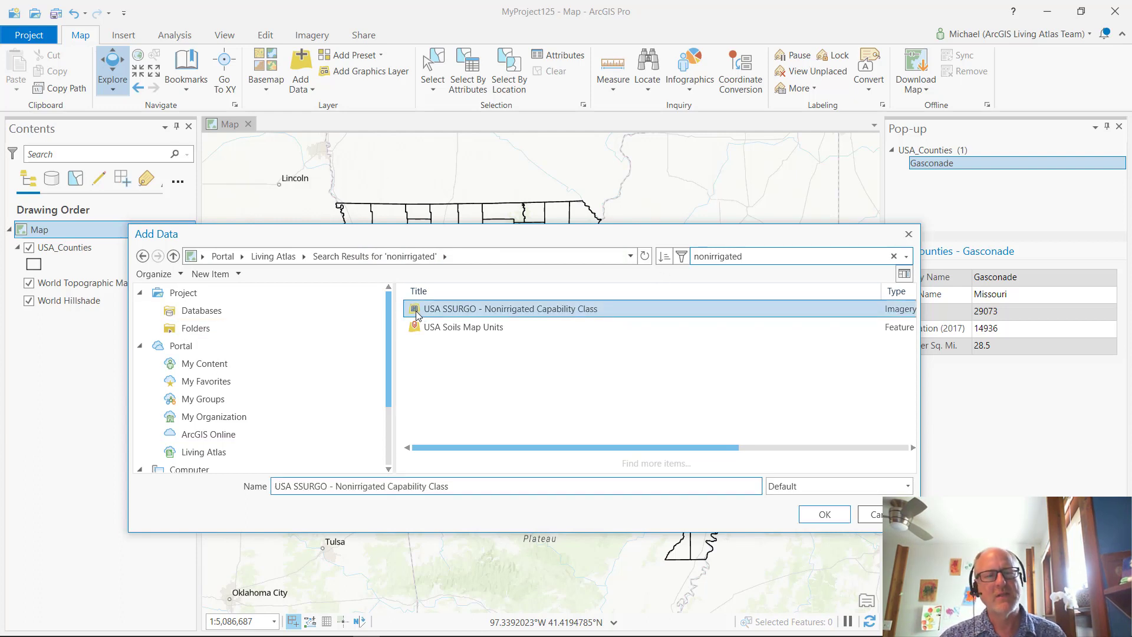
pyautogui.click(834, 514)
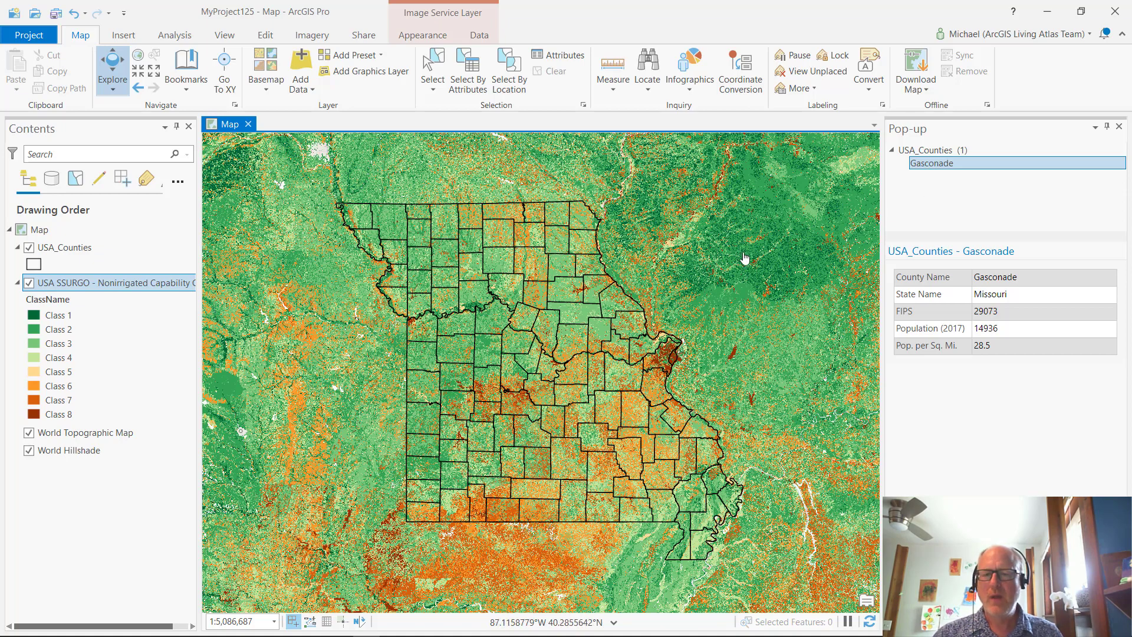
# Search the geoprocessing tools for "tabulate are" and open the Spatial Analyst tool Tabulate Area.
pyautogui.click(318, 36)
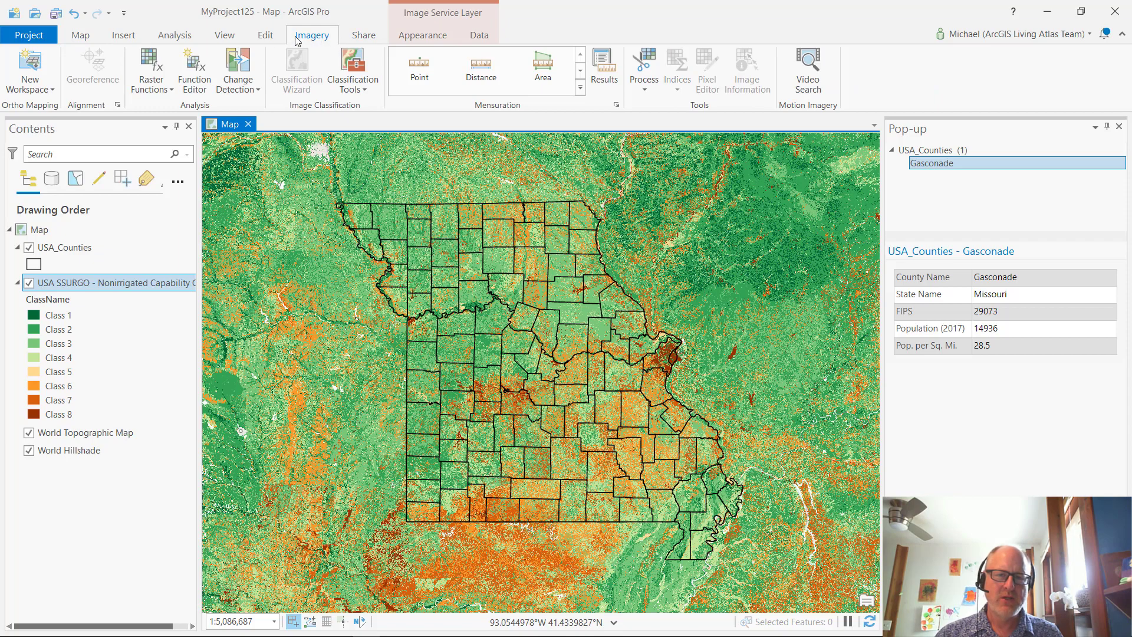
pyautogui.click(182, 37)
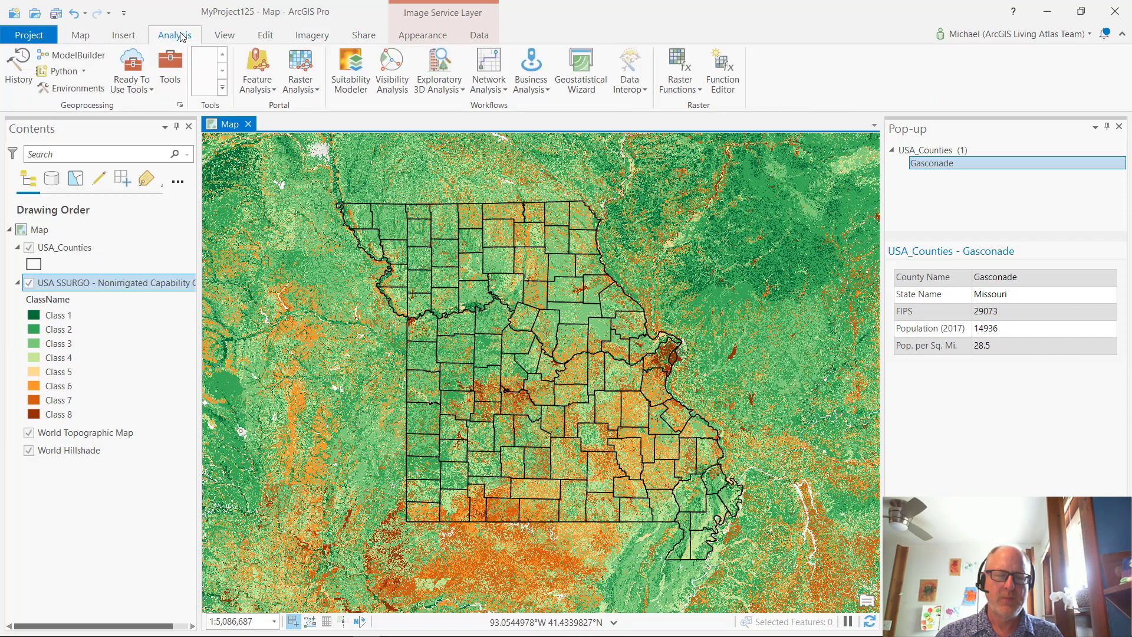
pyautogui.click(174, 70)
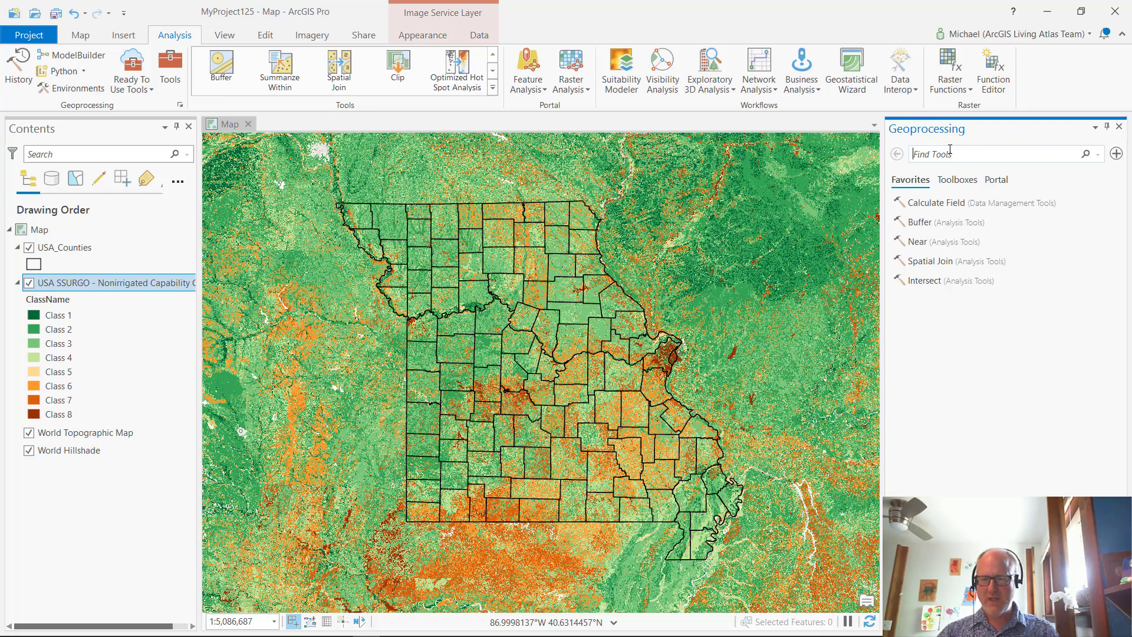
pyautogui.write('tabulat')
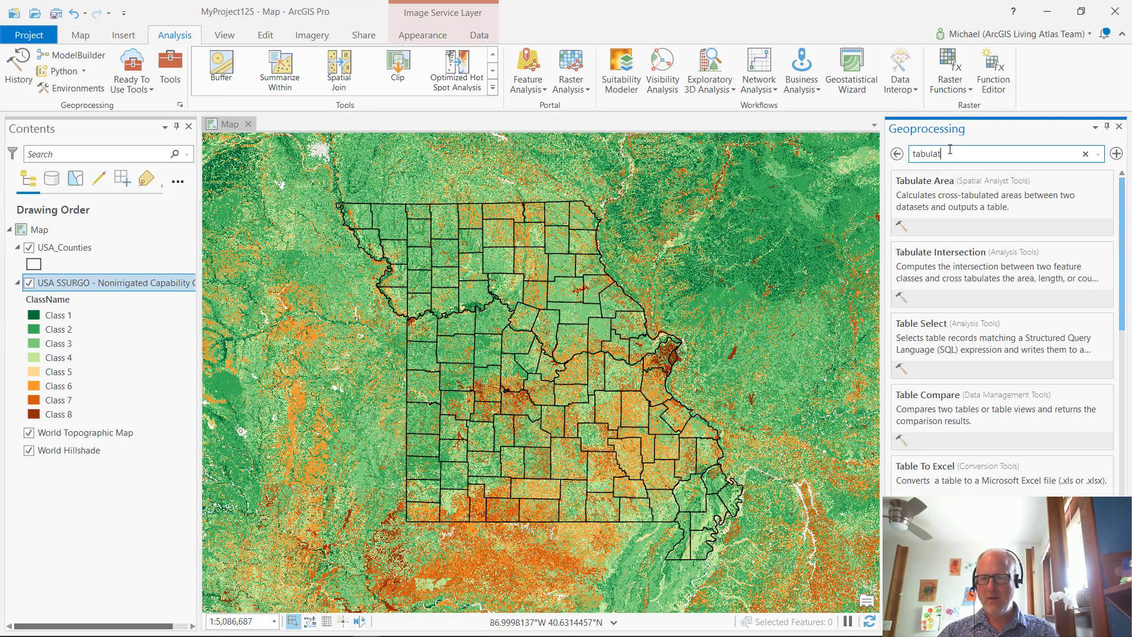
pyautogui.write('e are')
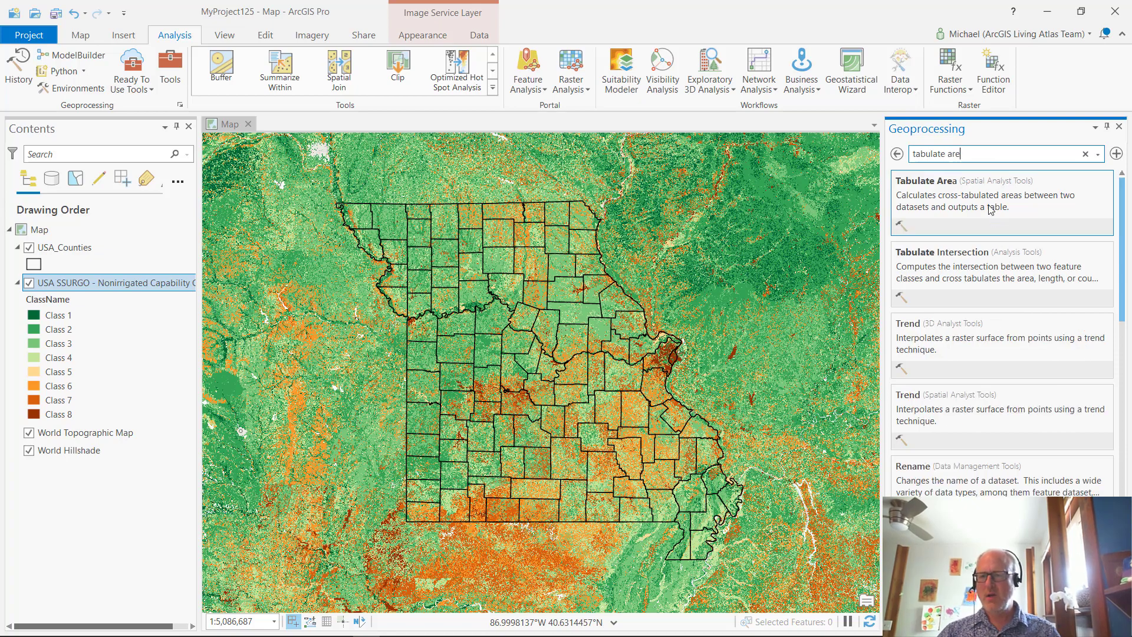
pyautogui.click(990, 209)
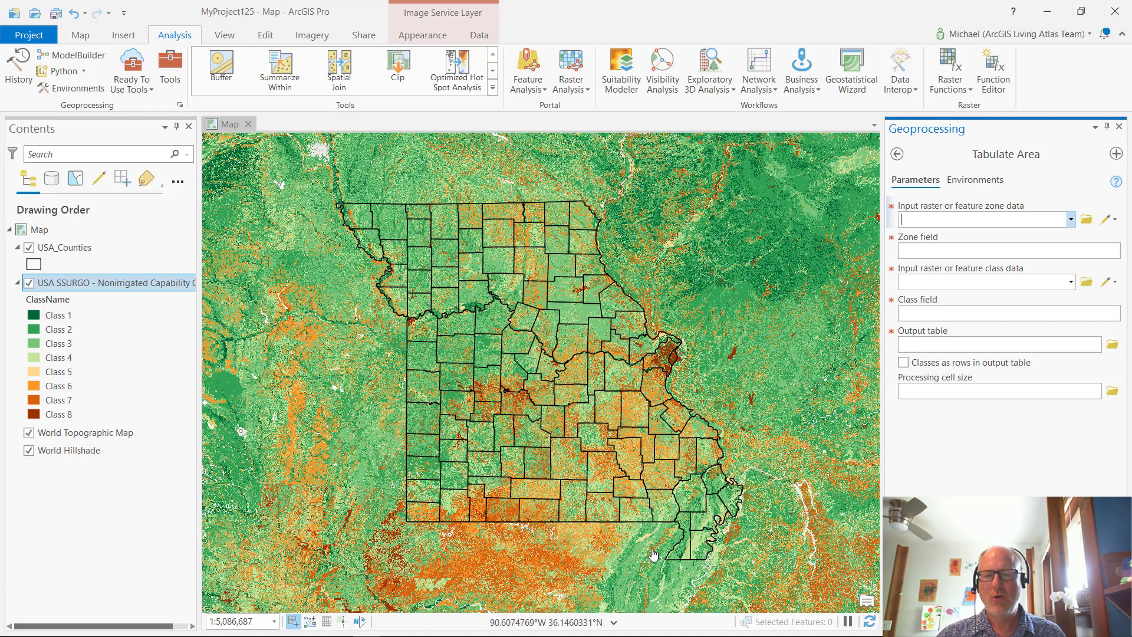
# Set the map's coordinate system to NAD 1983 Contiguous USA Albers, searching "albers" among the projected continental systems for North America.
pyautogui.rightClick(92, 230)
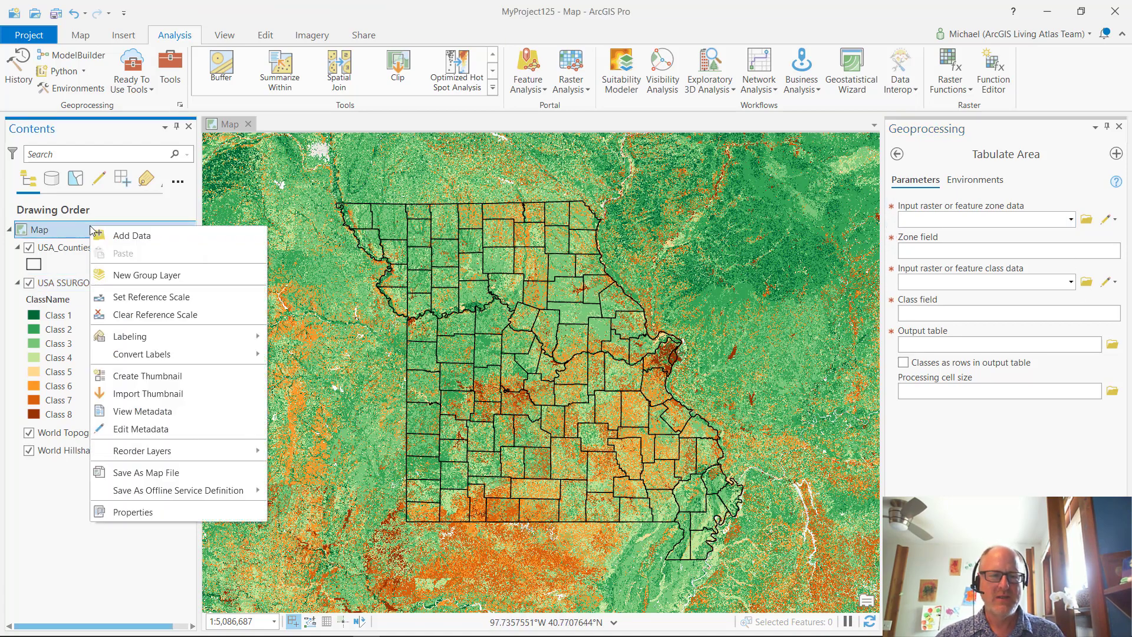
pyautogui.click(173, 520)
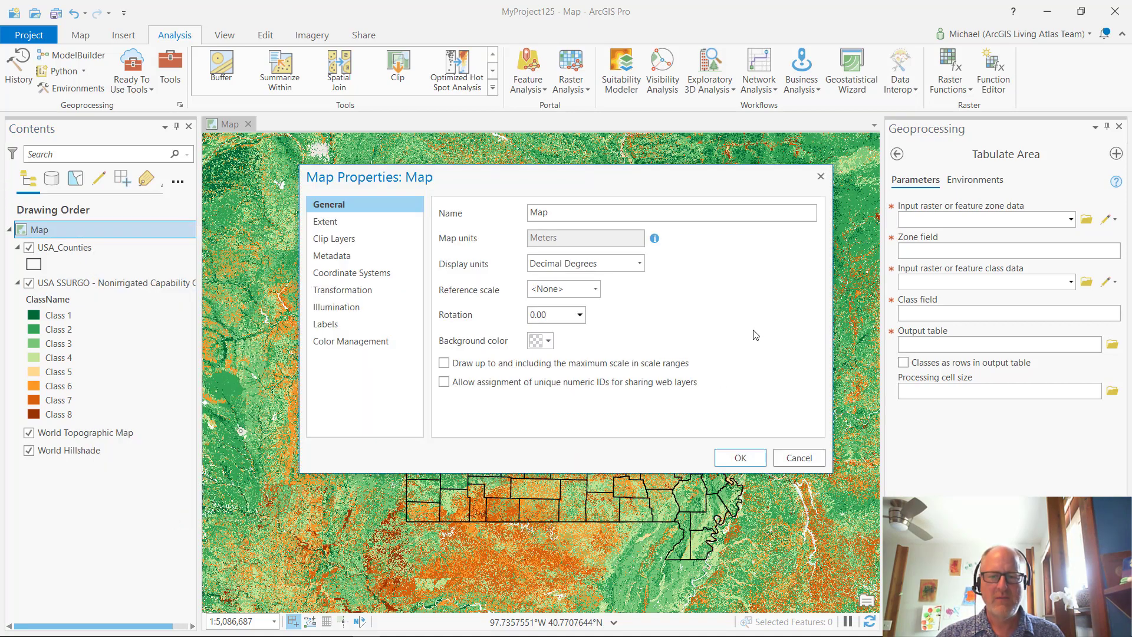
pyautogui.click(345, 274)
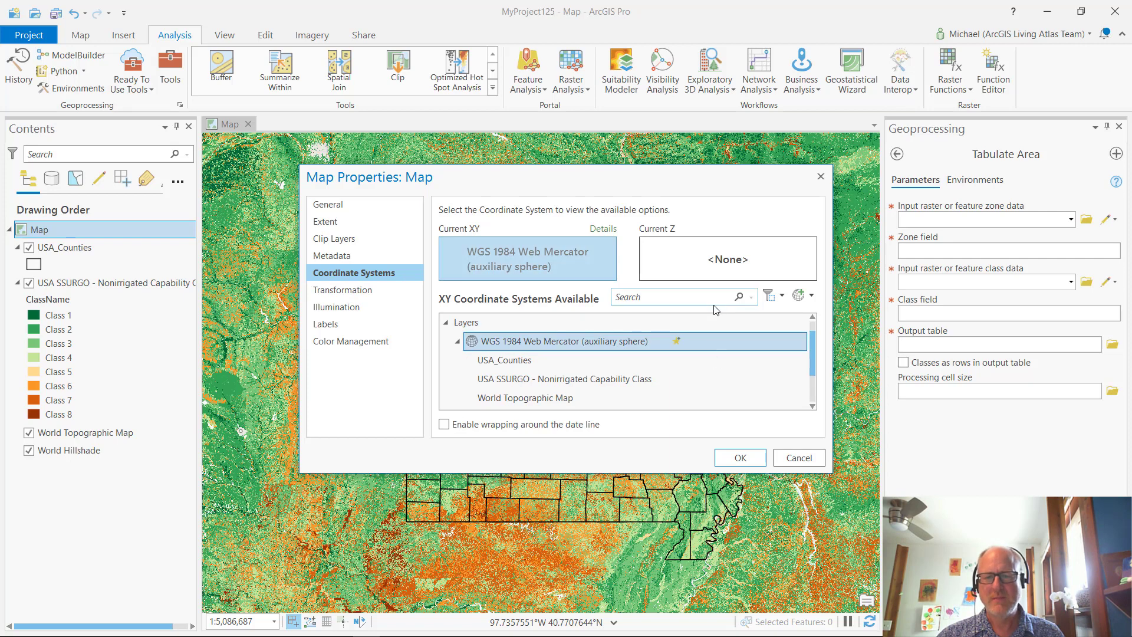
pyautogui.click(699, 296)
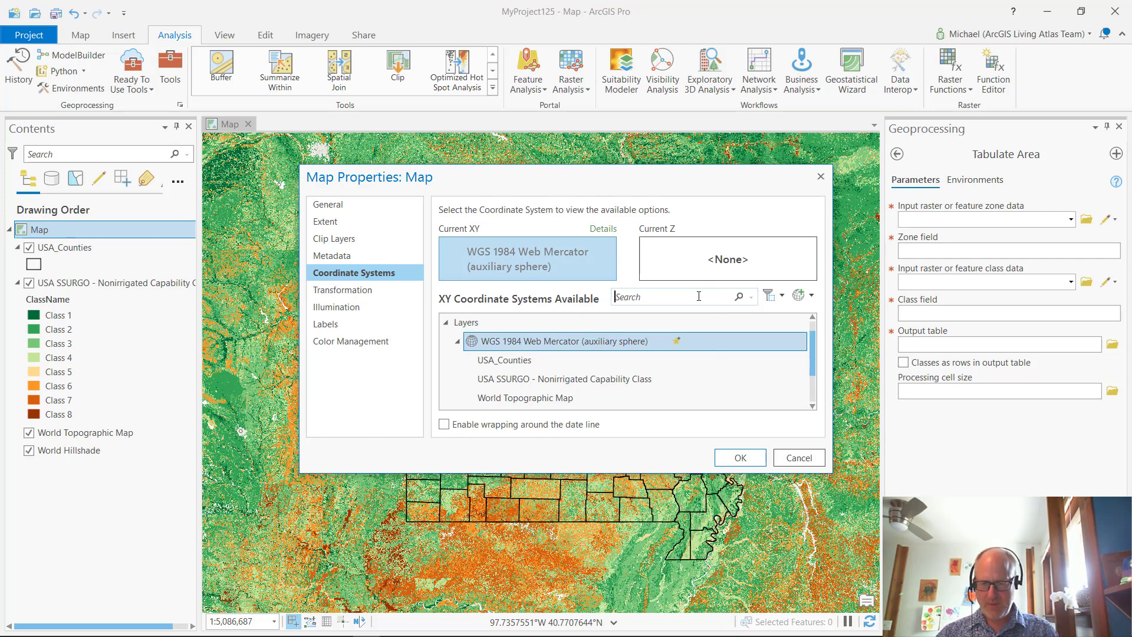
pyautogui.write('albers')
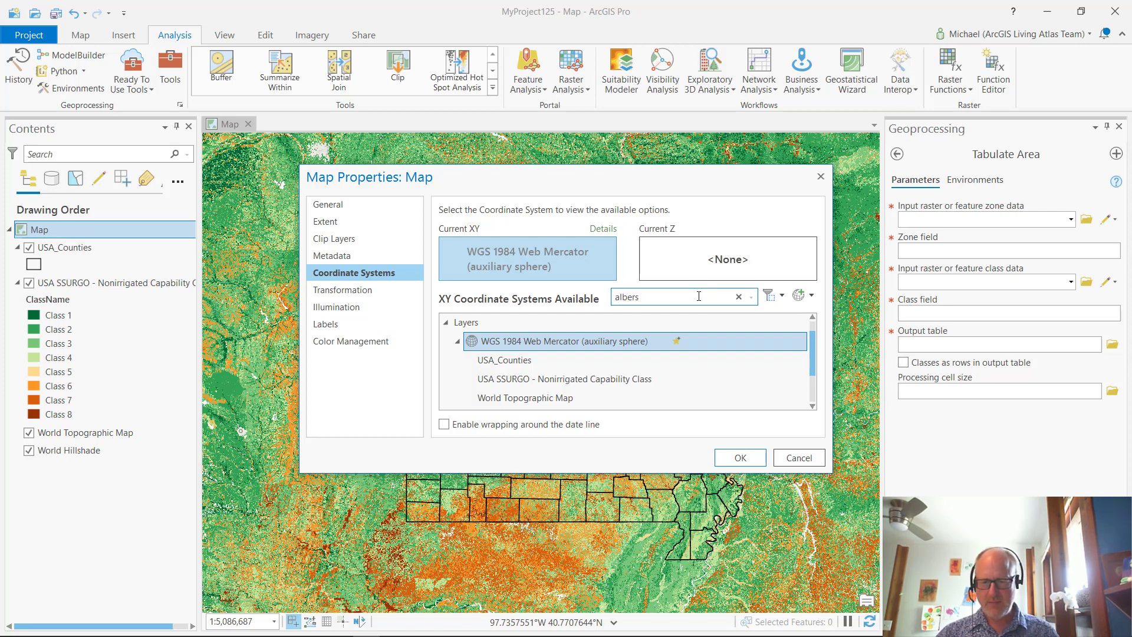
pyautogui.press('Return')
pyautogui.click(445, 380)
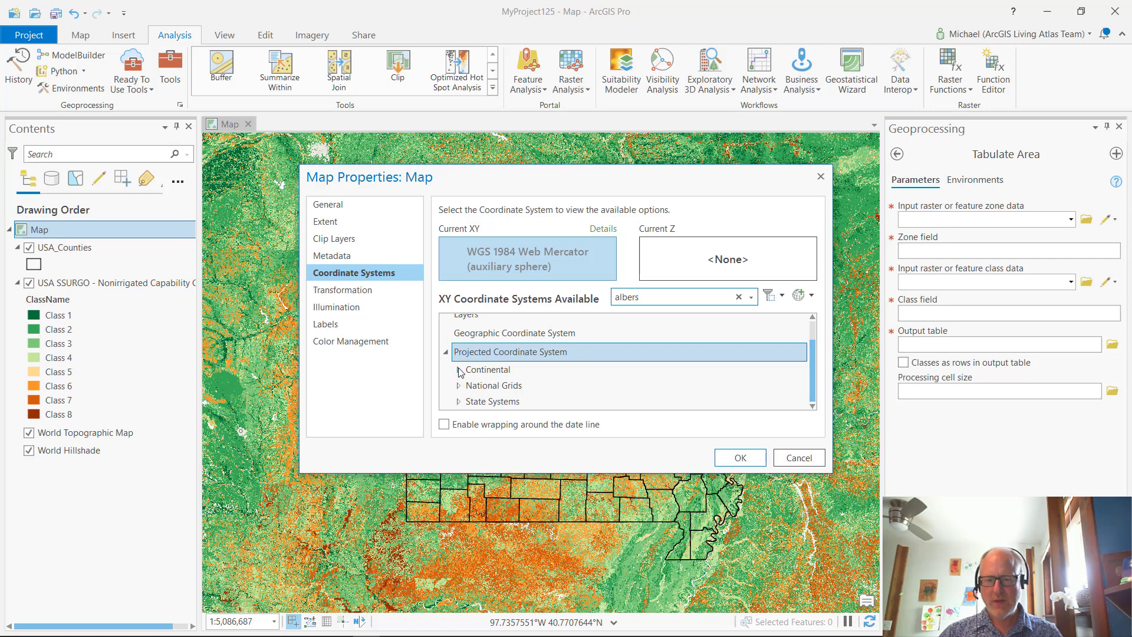
pyautogui.click(459, 369)
pyautogui.click(470, 386)
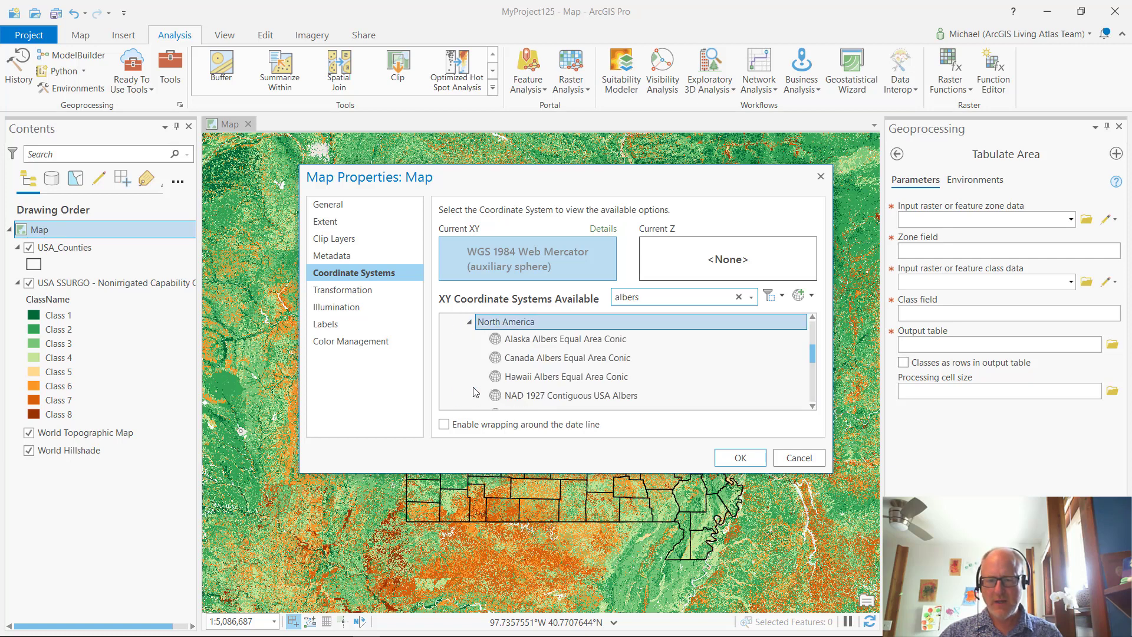
pyautogui.click(540, 358)
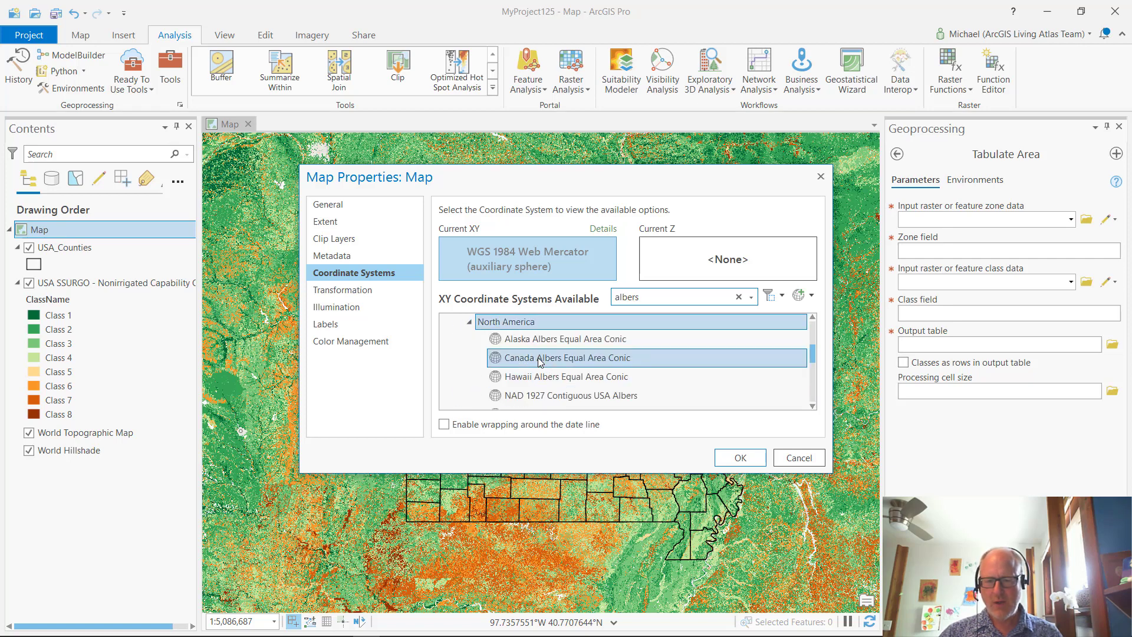
pyautogui.scroll(-1, 539, 361)
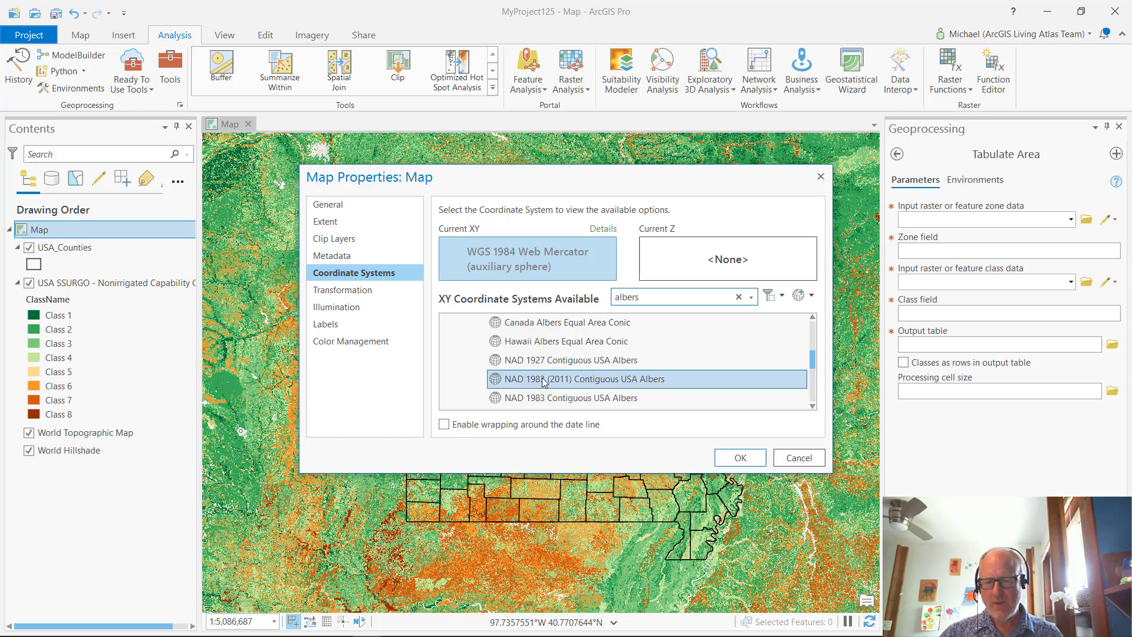
pyautogui.scroll(-1, 543, 382)
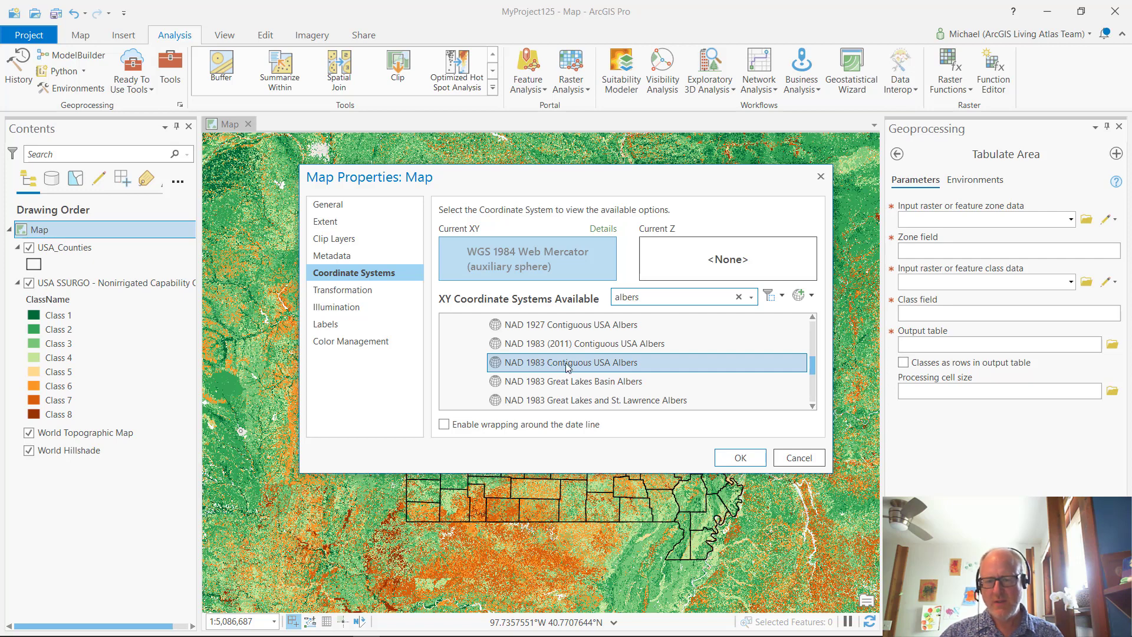
pyautogui.click(568, 363)
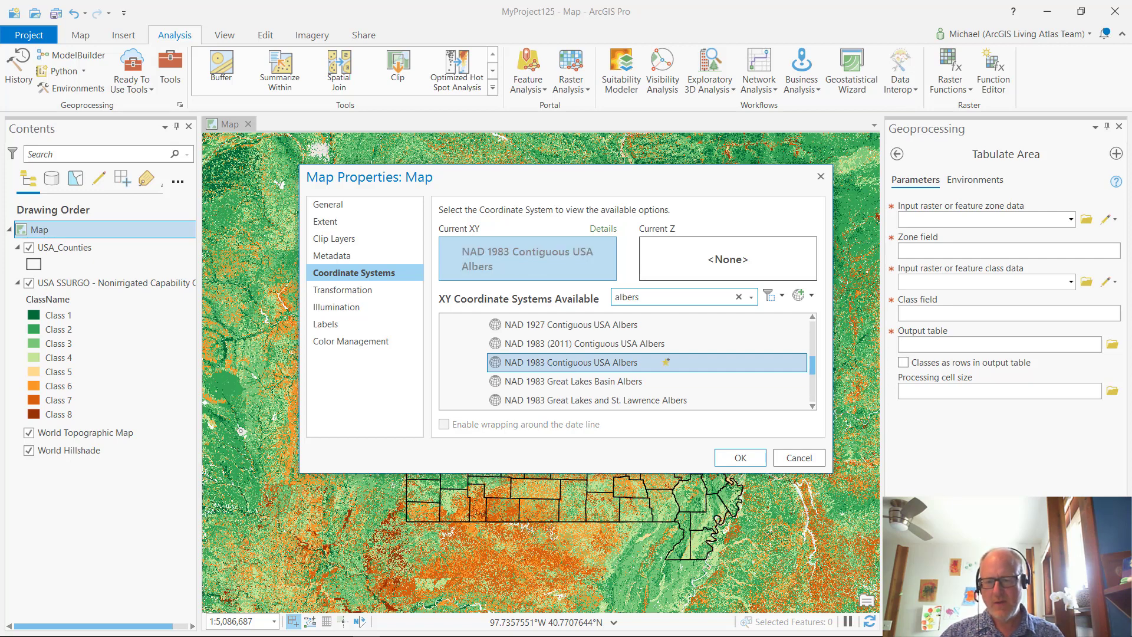
pyautogui.click(741, 458)
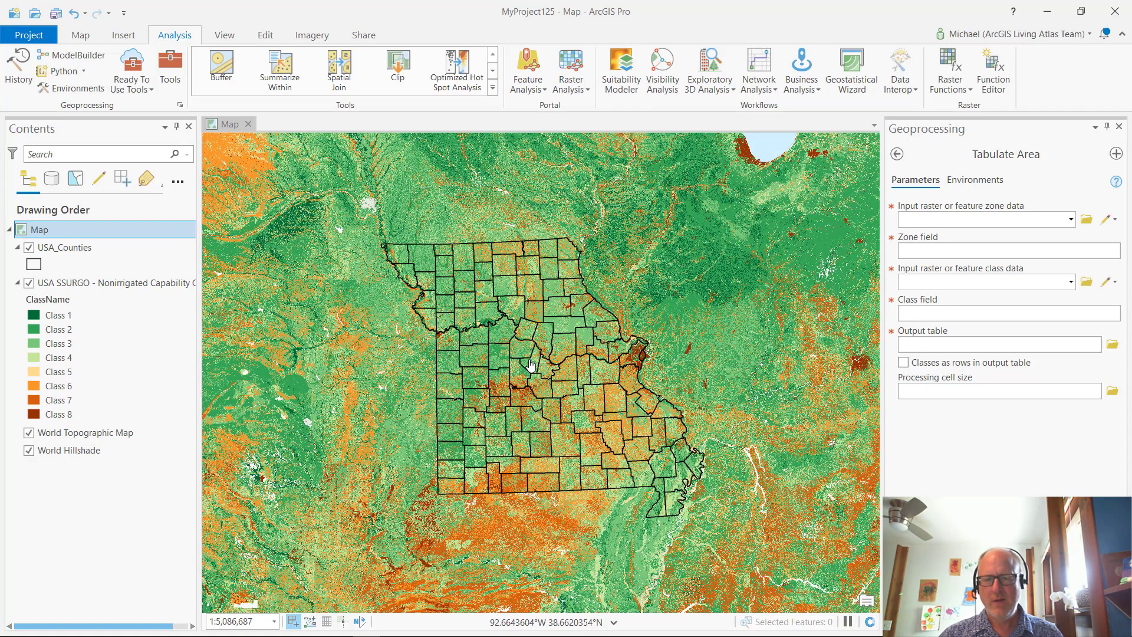
# Set the Tabulate Area output coordinate system environment to NAD 1983 Contiguous USA Albers, found by searching "albers".
pyautogui.click(976, 180)
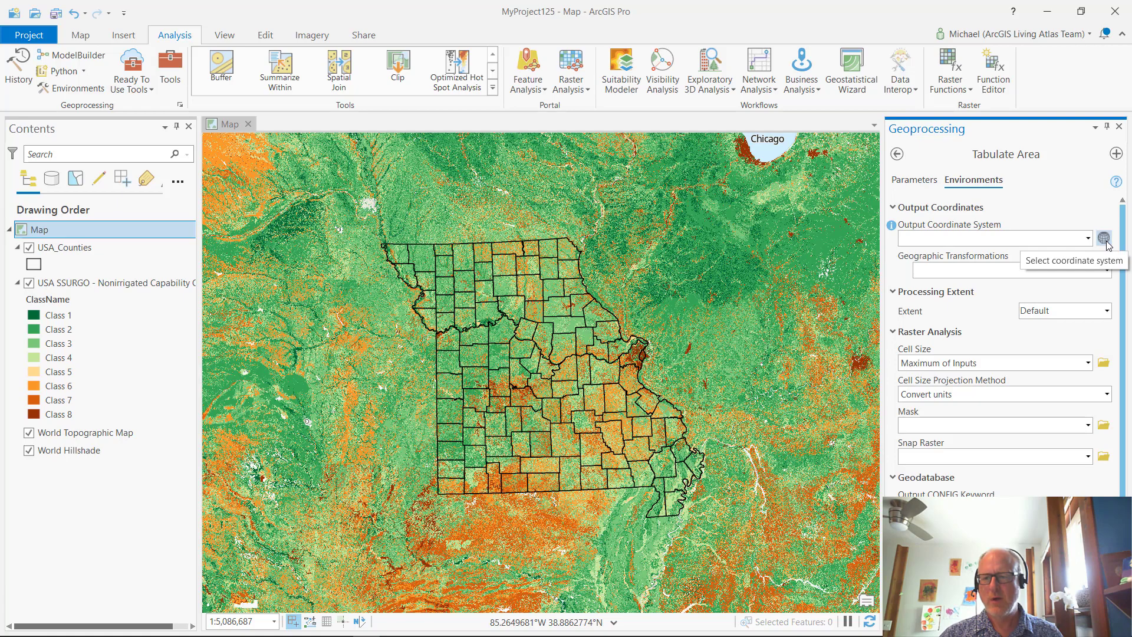
pyautogui.click(1104, 239)
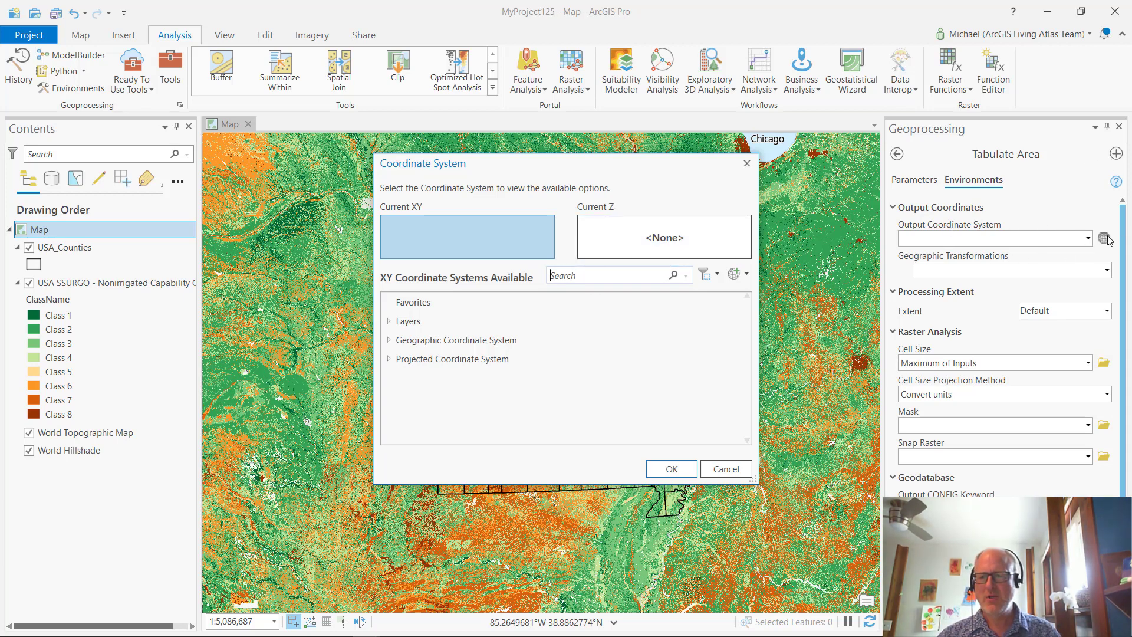
pyautogui.click(646, 269)
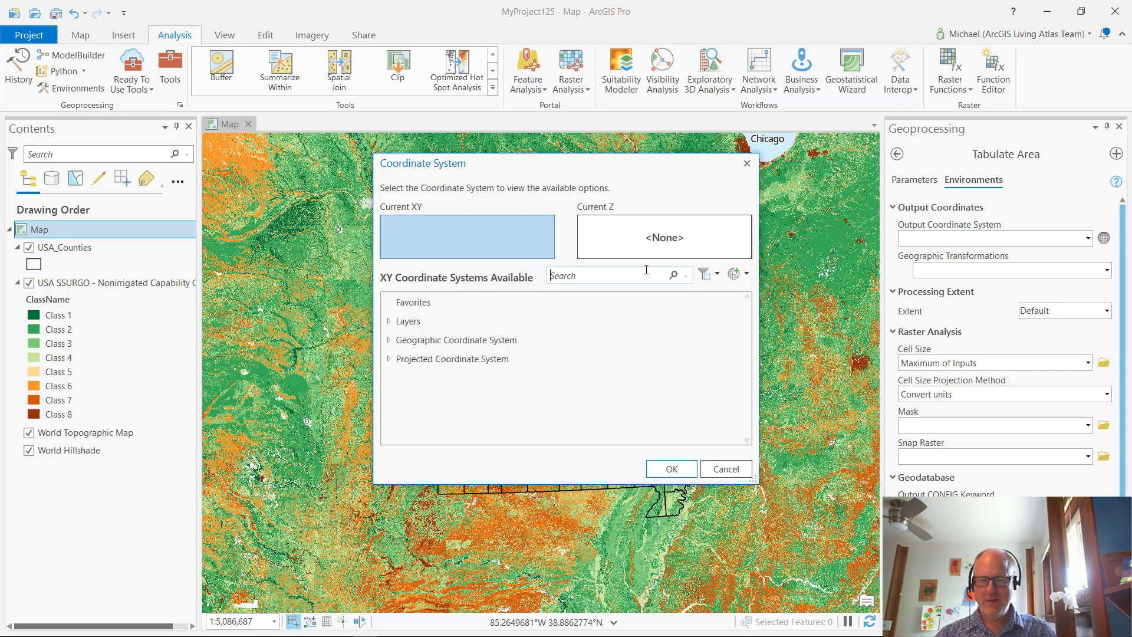
pyautogui.write('albers')
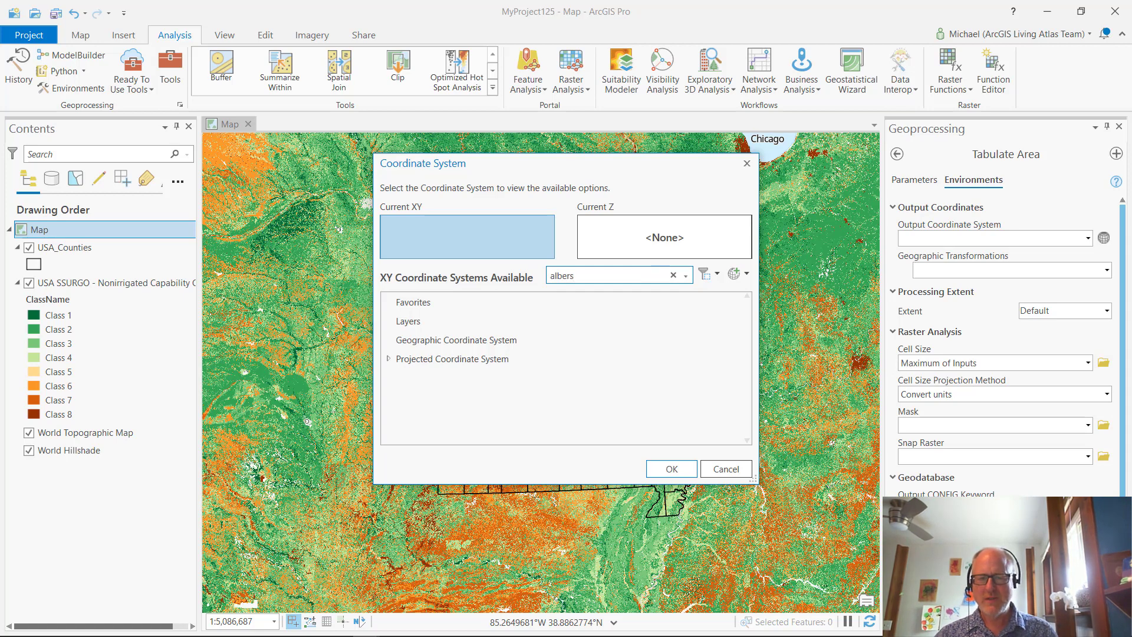
pyautogui.click(392, 359)
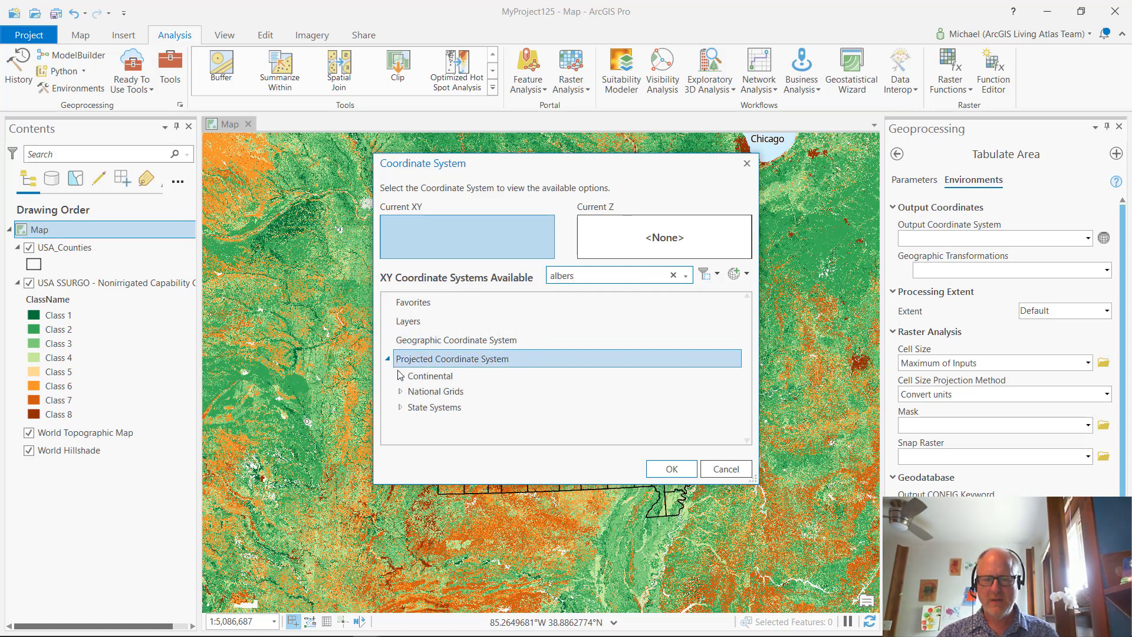
pyautogui.click(400, 375)
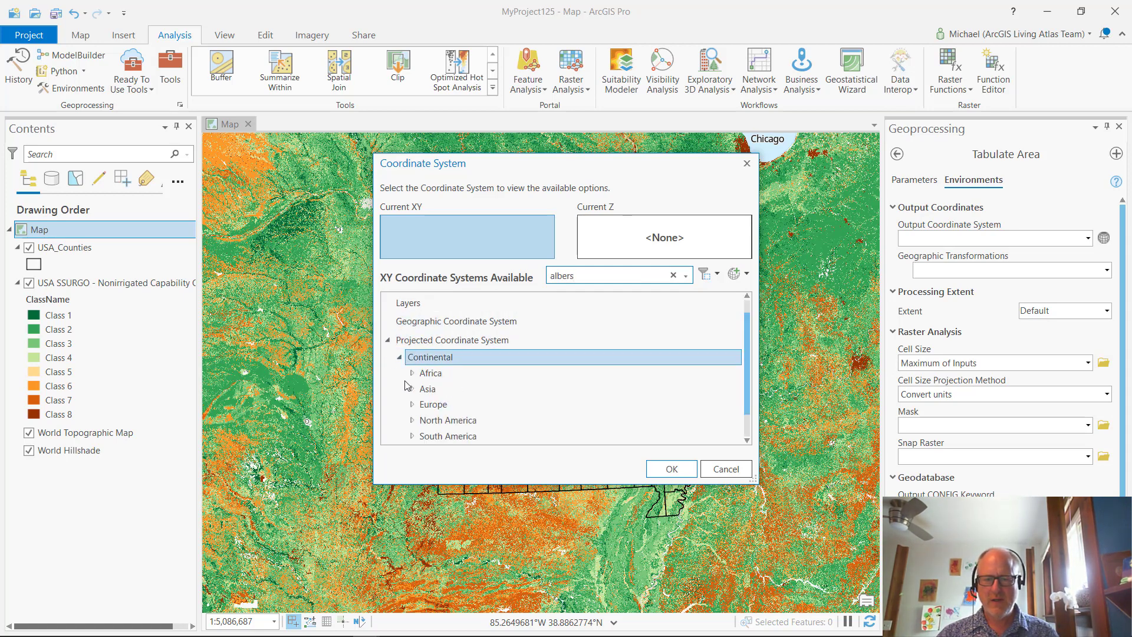
pyautogui.click(412, 420)
pyautogui.click(491, 412)
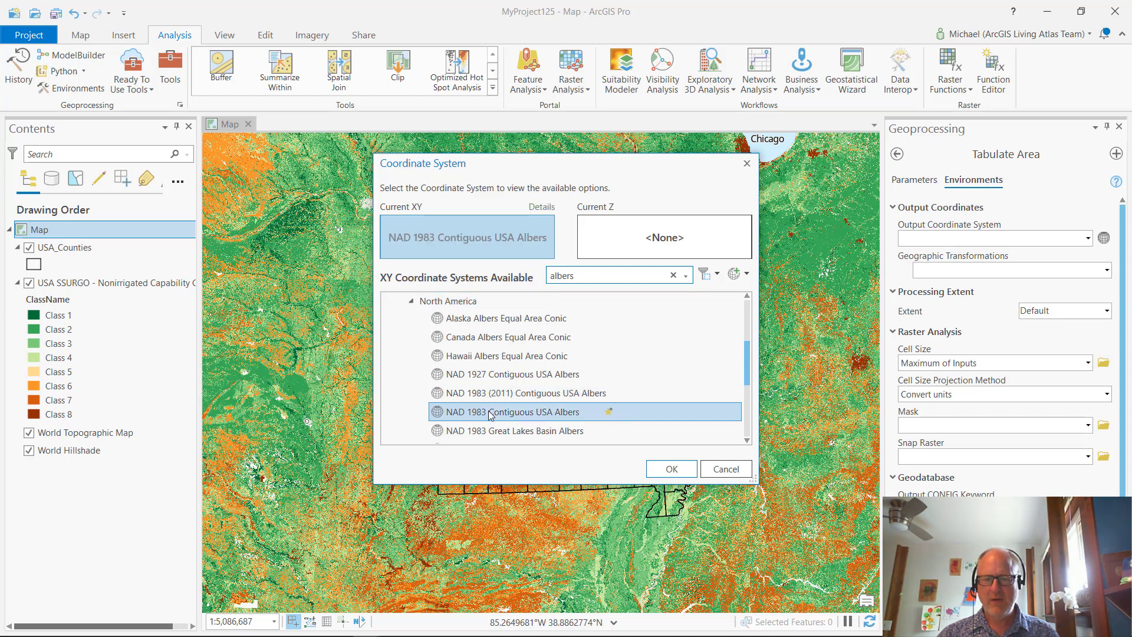
pyautogui.click(663, 470)
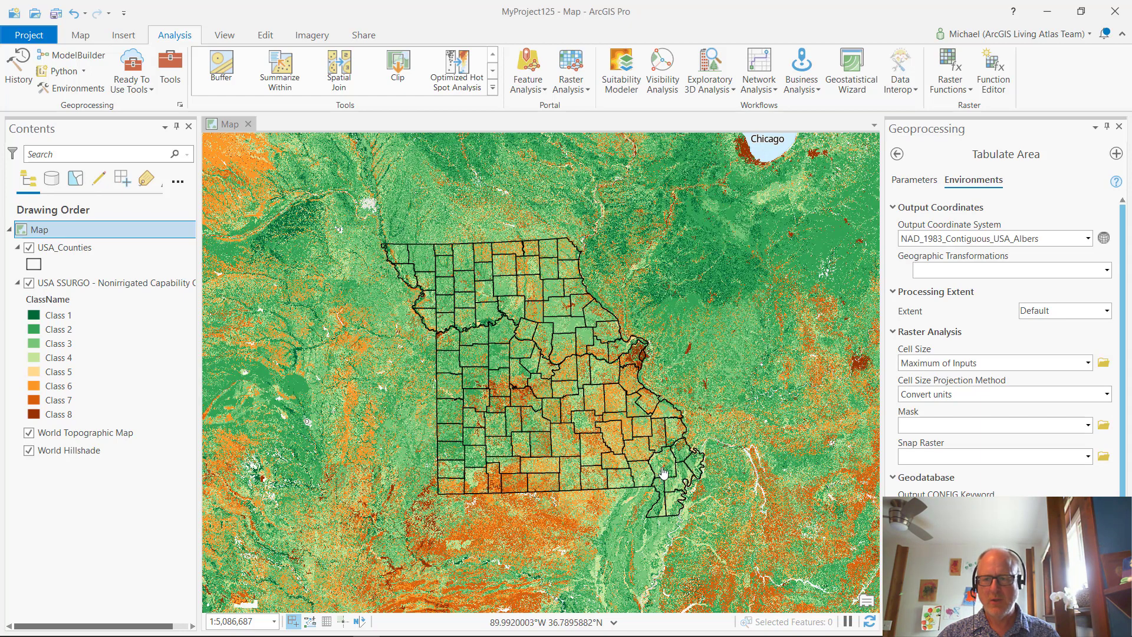
# Choose USA_Counties as the Tabulate Area zone data and keep County Name as the zone field.
pyautogui.click(923, 183)
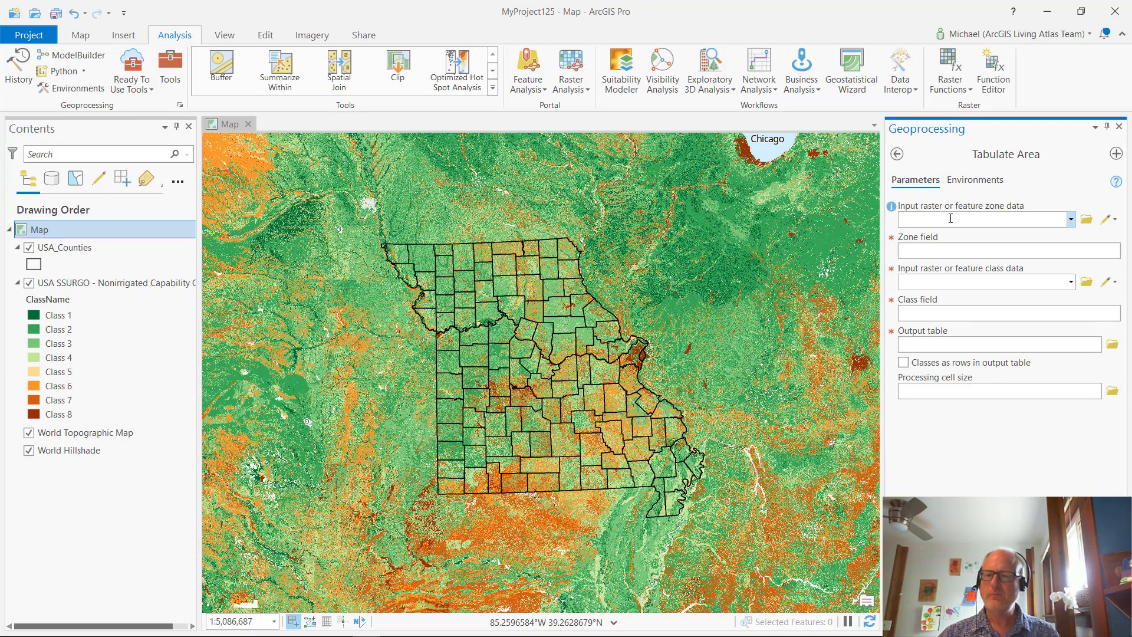
pyautogui.click(1070, 220)
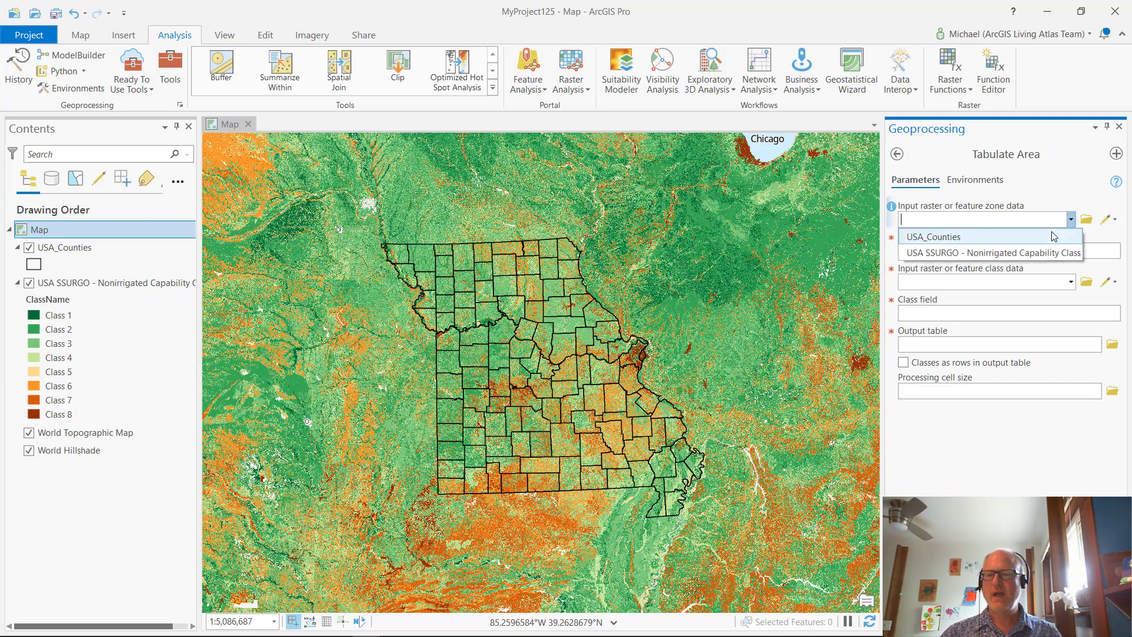
pyautogui.click(1053, 236)
pyautogui.scroll(1, 497, 395)
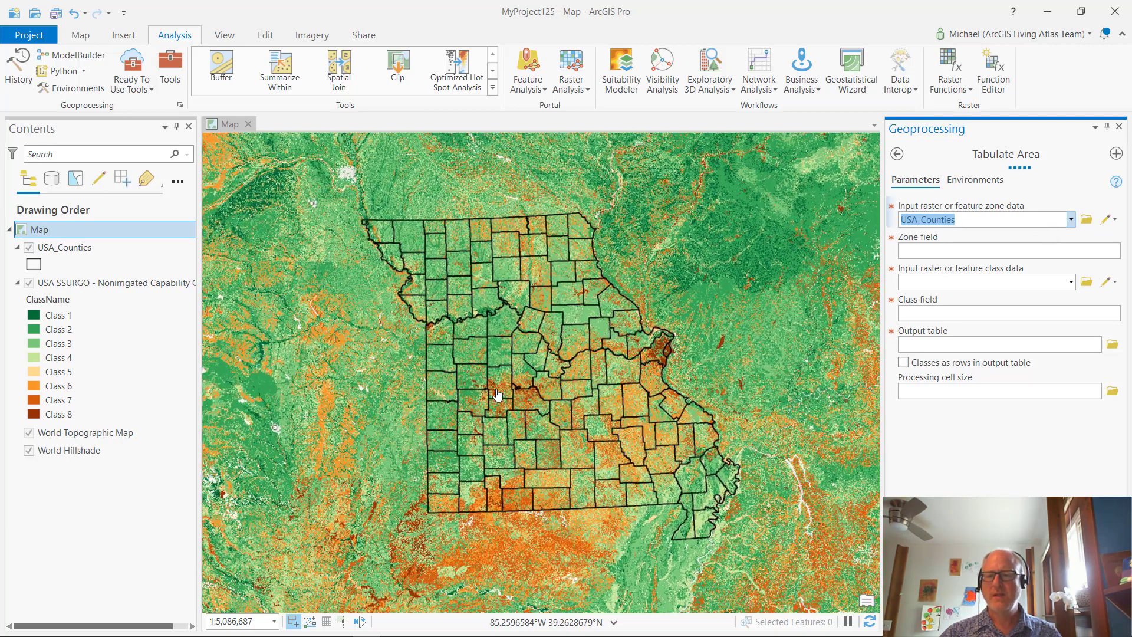
pyautogui.scroll(2, 497, 395)
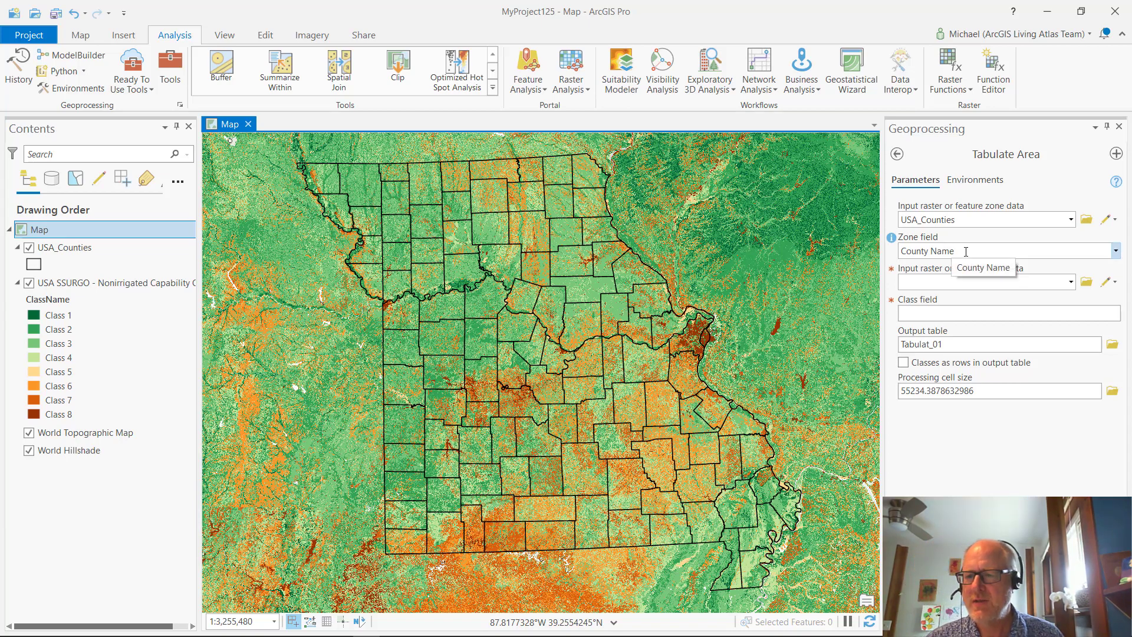
pyautogui.click(1115, 250)
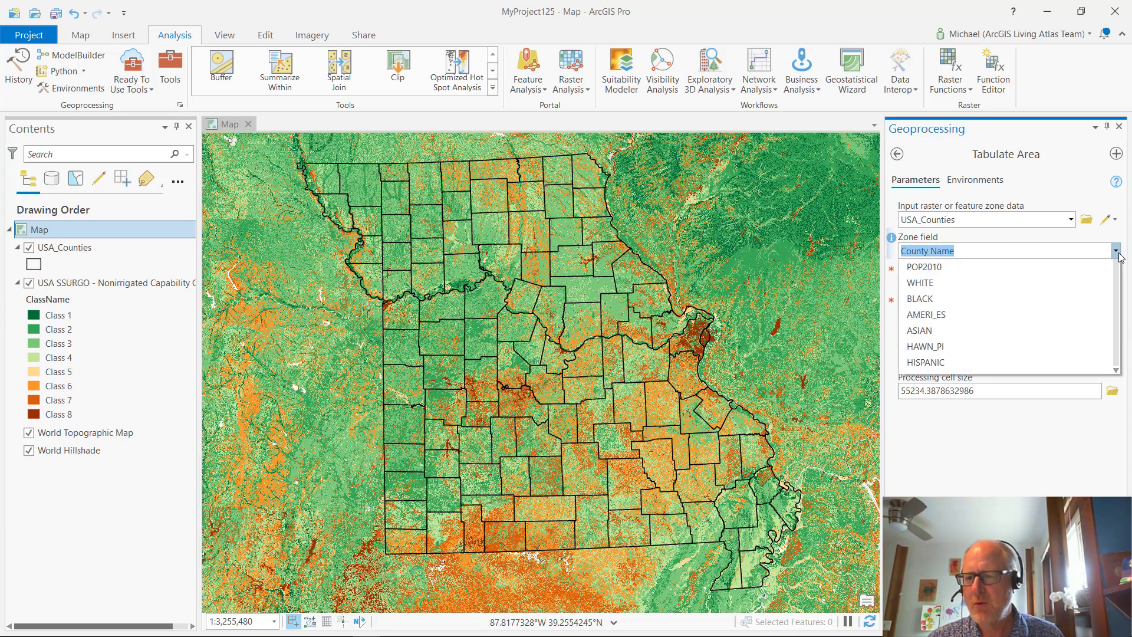
pyautogui.click(1116, 251)
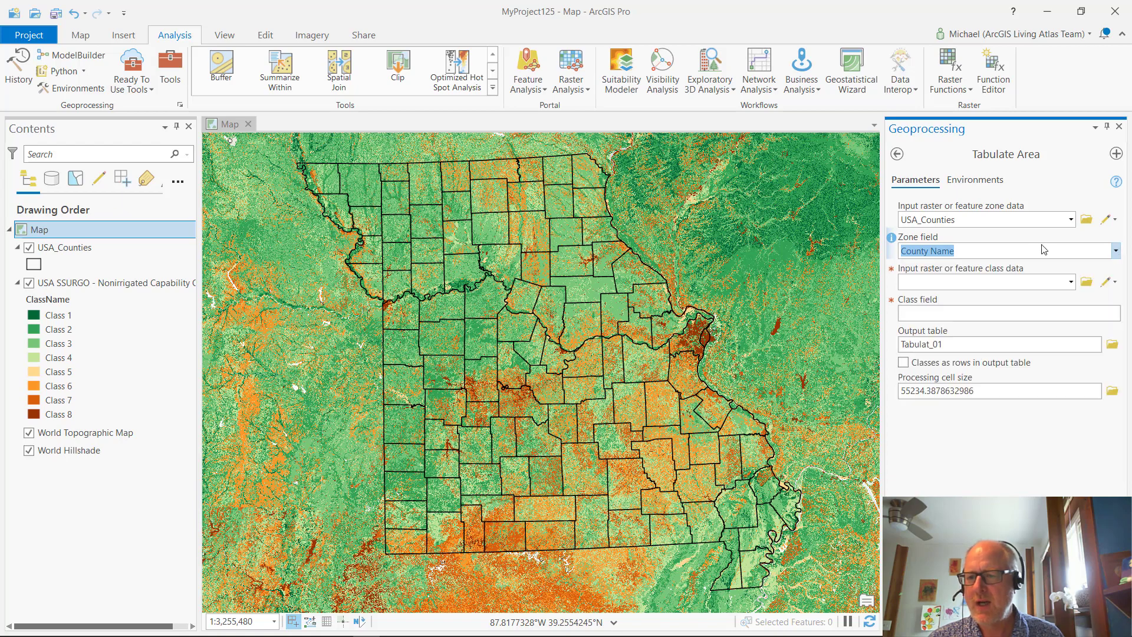
# Choose USA SSURGO - Nonirrigated Capability Class as the class data and Class Number as the class field.
pyautogui.click(1072, 283)
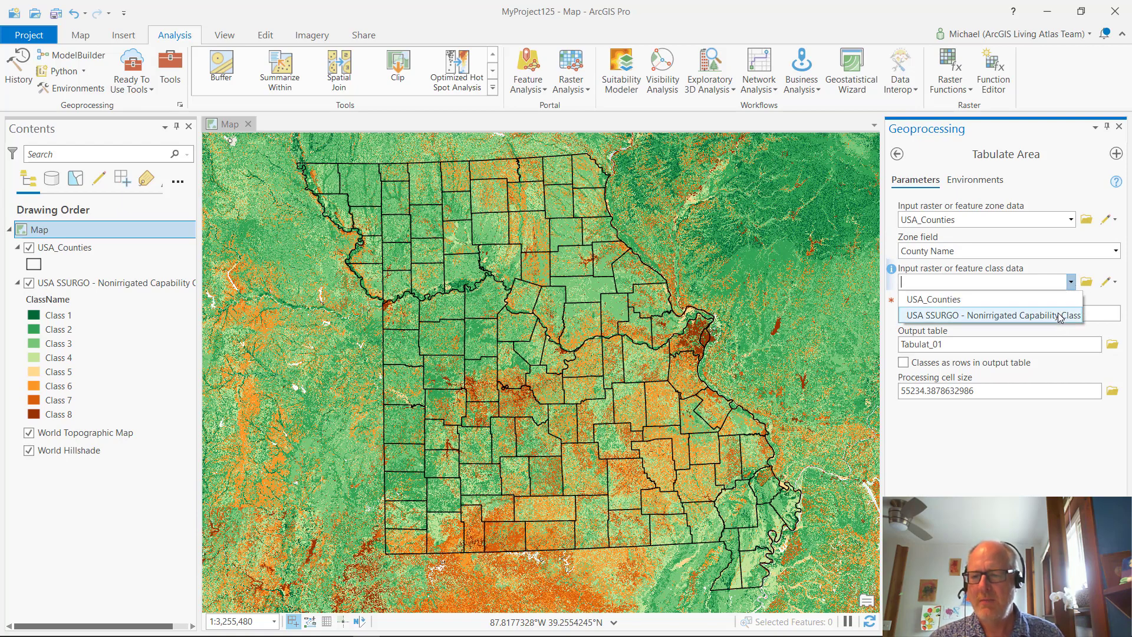
pyautogui.click(1059, 316)
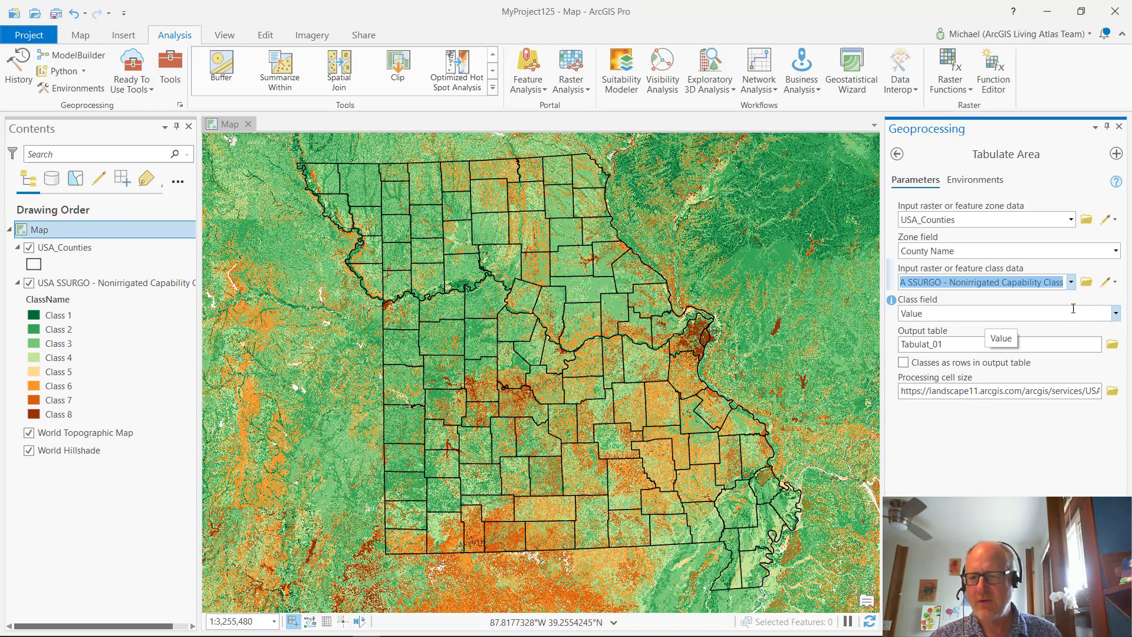
pyautogui.click(1115, 314)
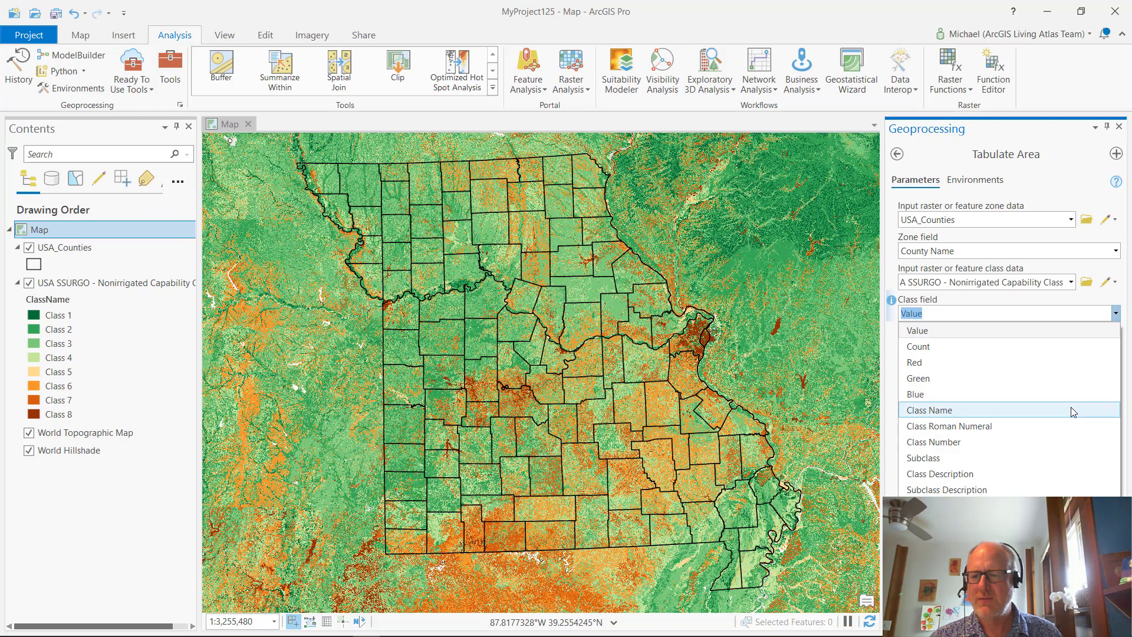
pyautogui.click(1062, 445)
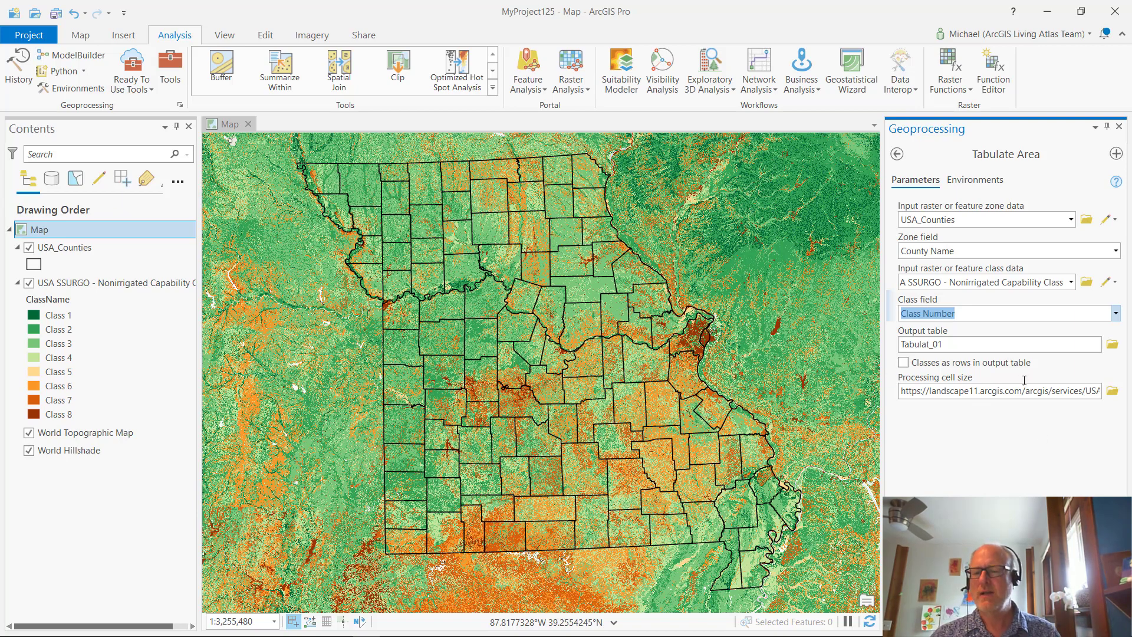
# Check the output table's path and the full source path given for the processing cell size.
pyautogui.click(955, 343)
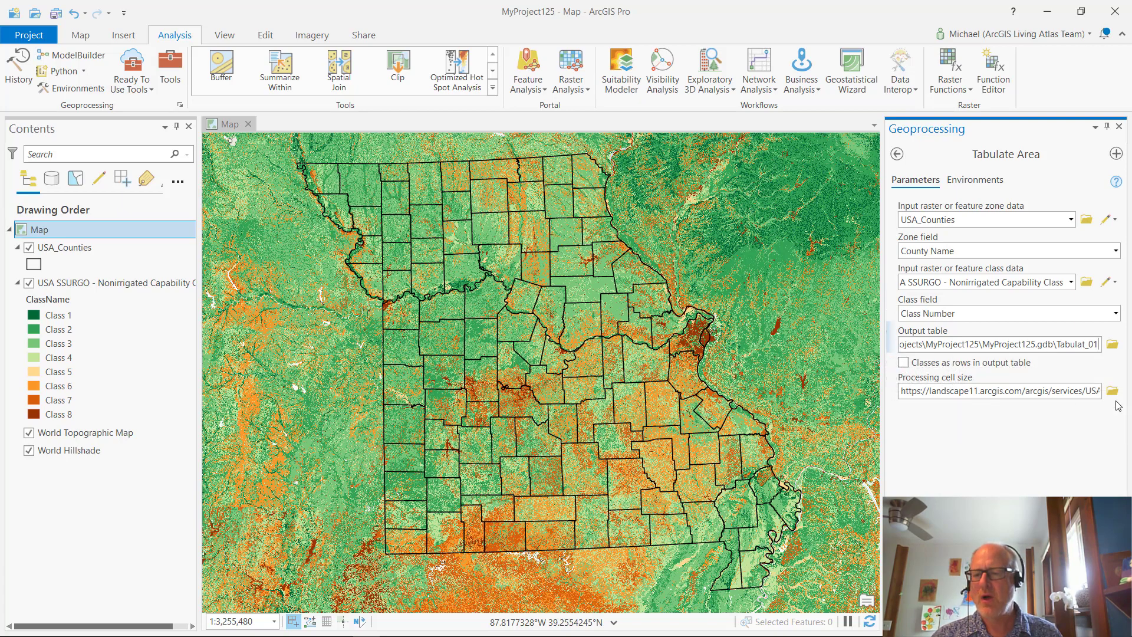
pyautogui.click(1070, 390)
pyautogui.doubleClick(1067, 391)
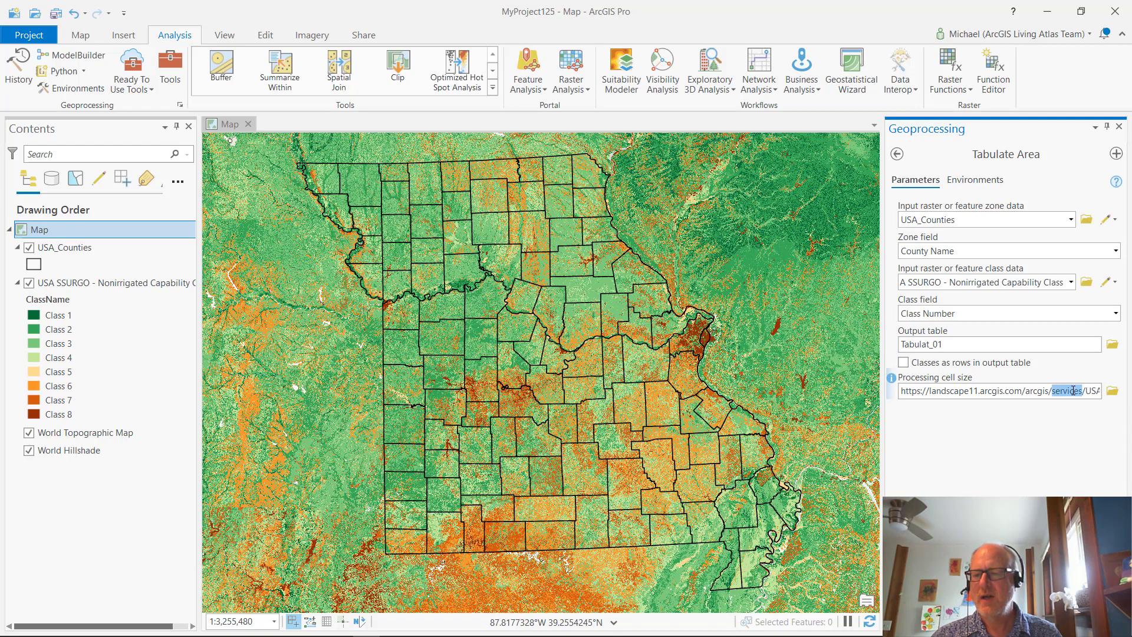
pyautogui.click(1071, 390)
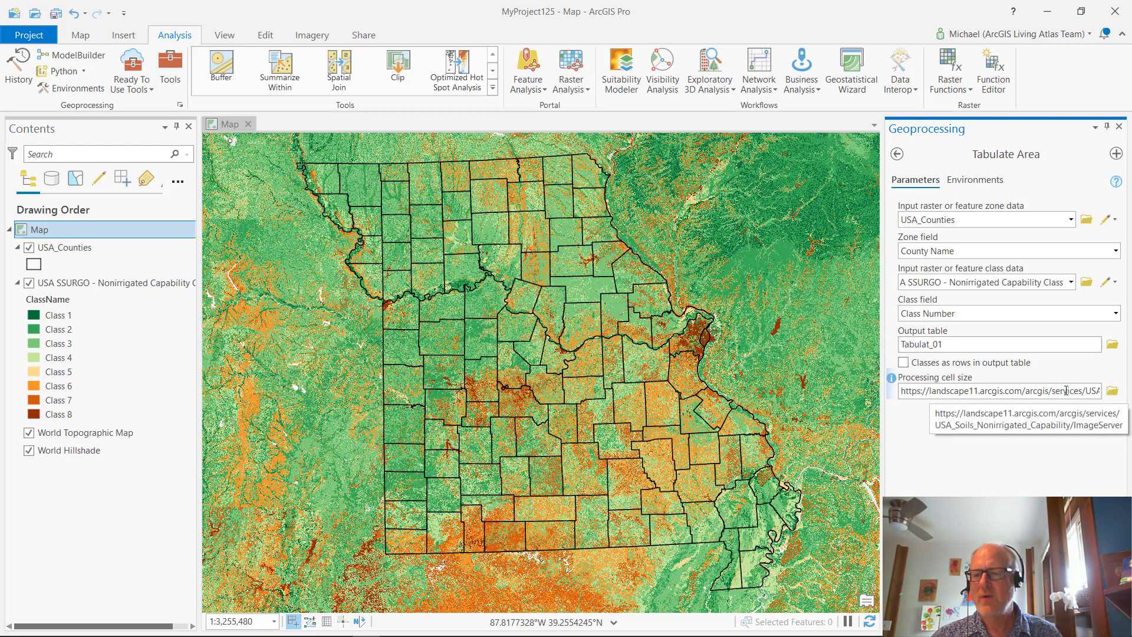
# Widen the Geoprocessing pane and set the Tabulate Area processing extent to Current Display Extent.
pyautogui.click(991, 185)
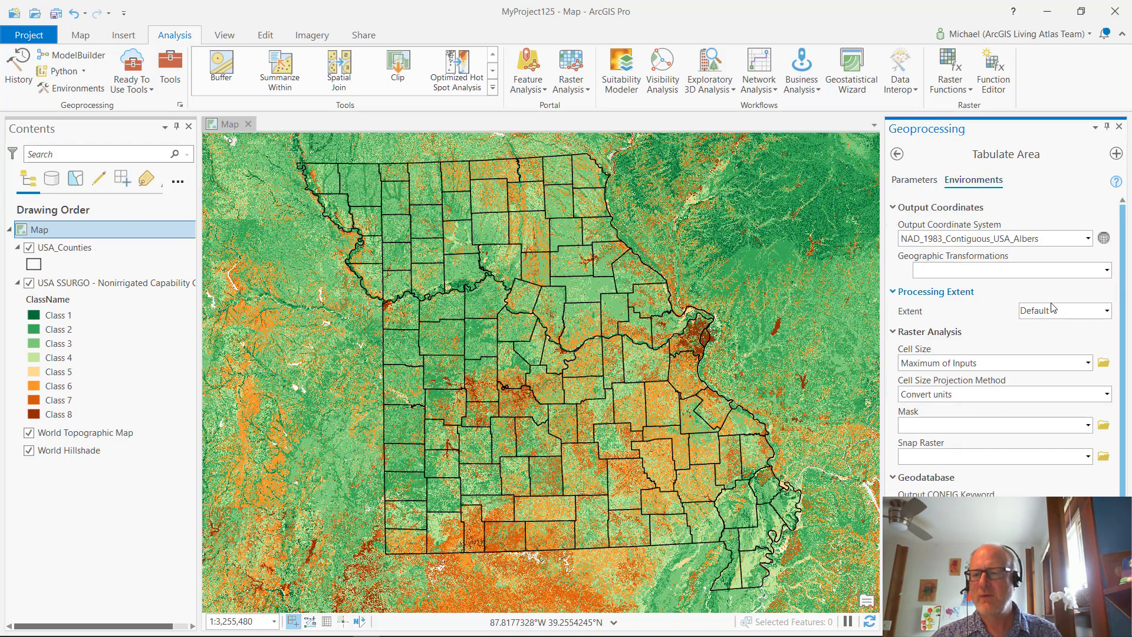
pyautogui.click(1106, 311)
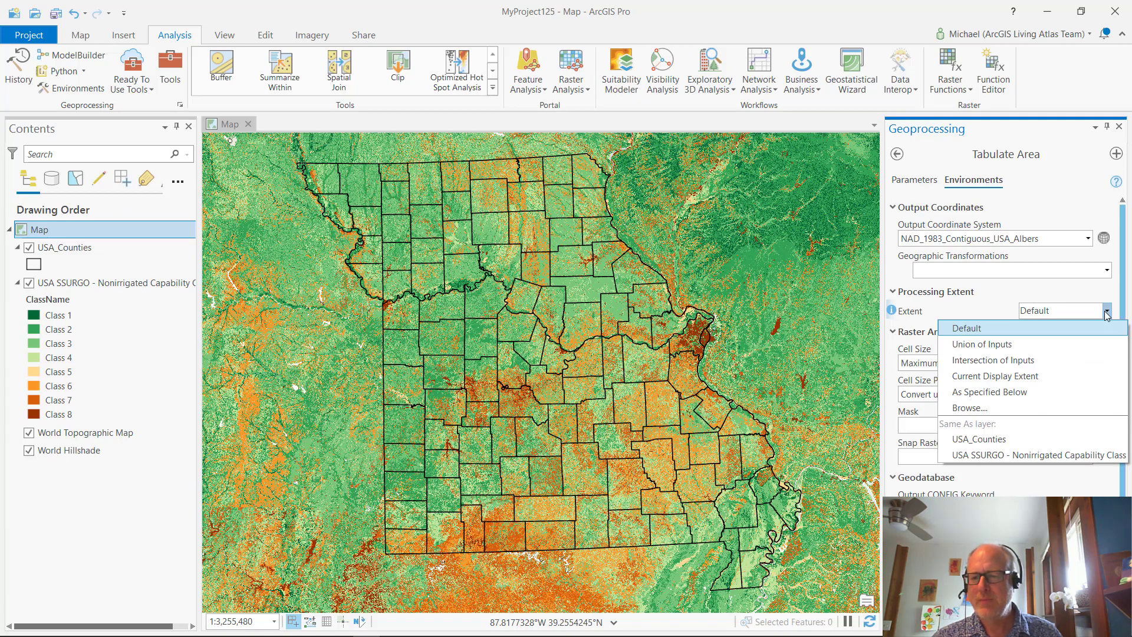
pyautogui.click(1097, 391)
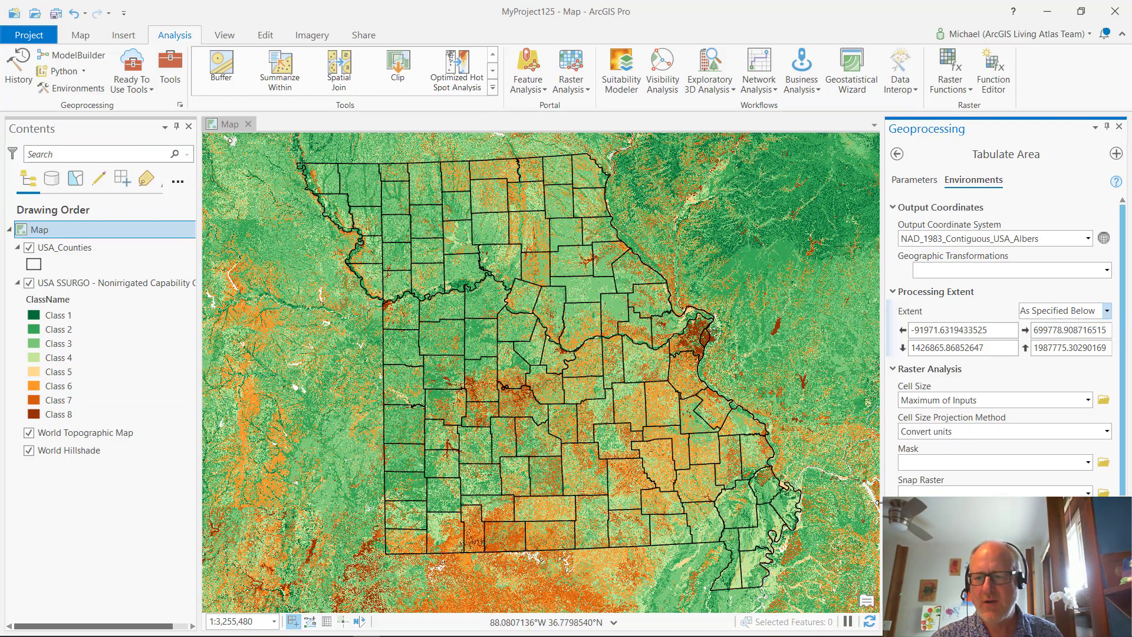
pyautogui.moveTo(882, 504); pyautogui.dragTo(676, 502)
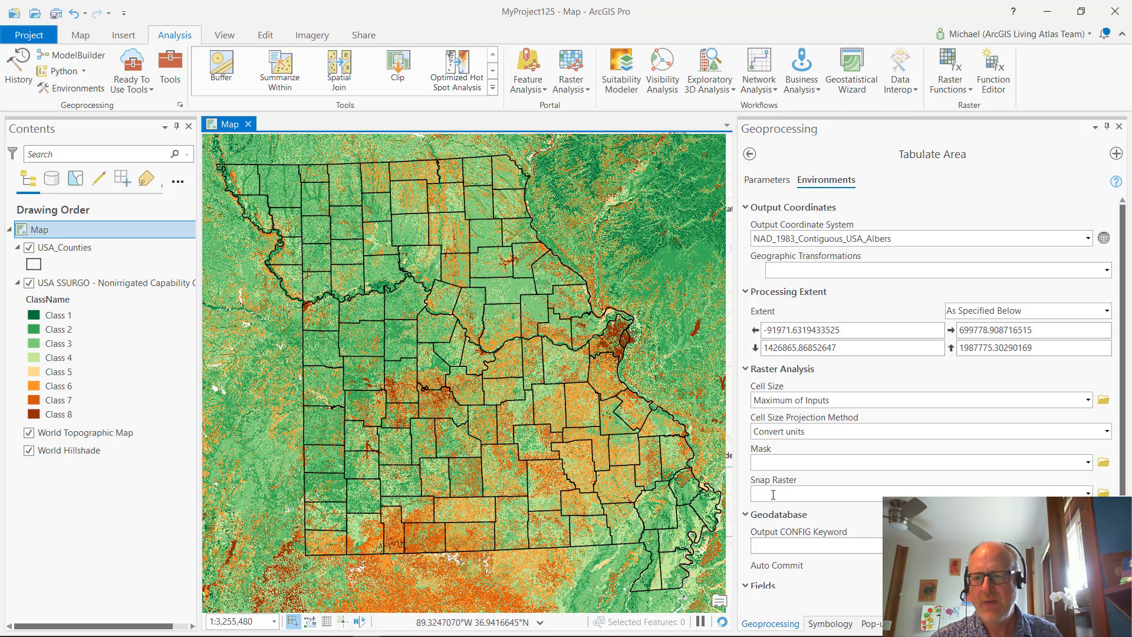
pyautogui.click(1107, 311)
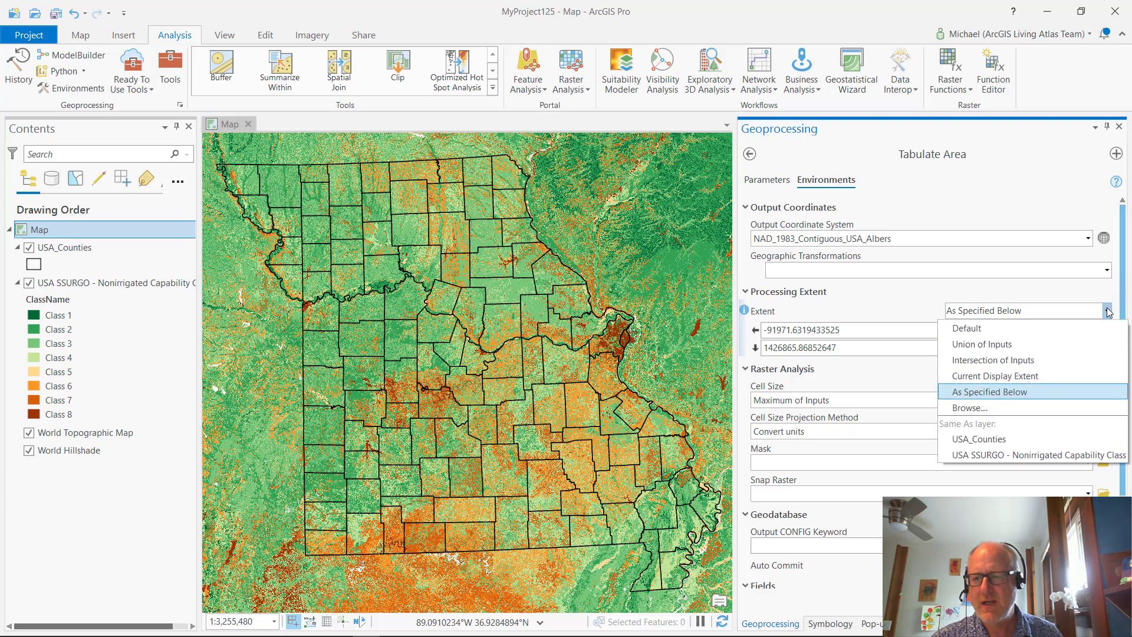
pyautogui.click(1098, 376)
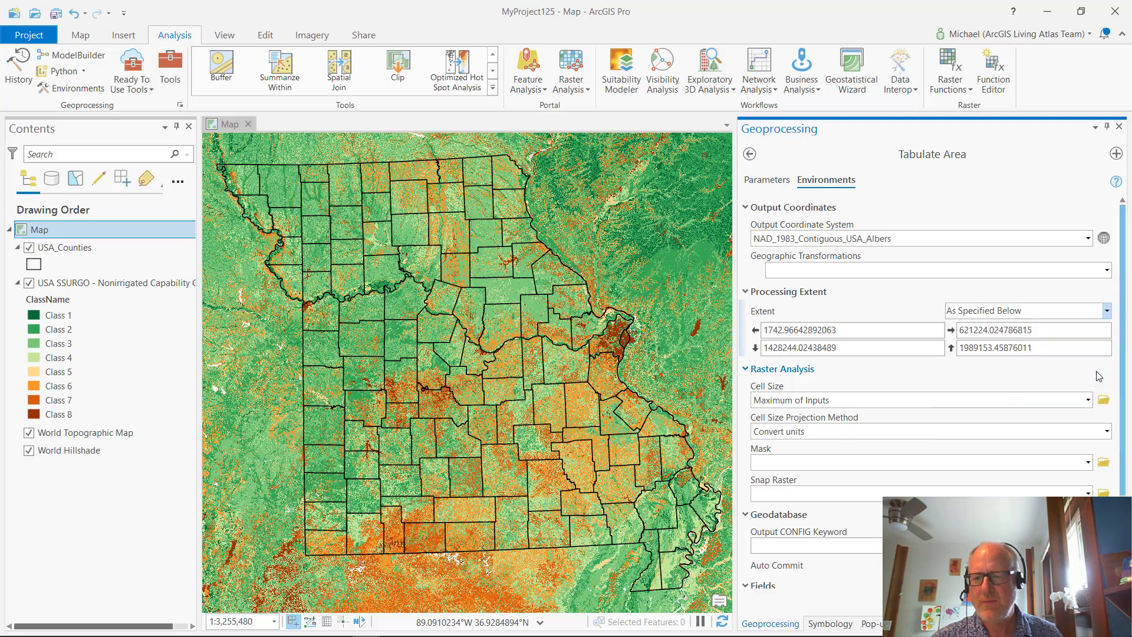
# Set the cell size environment to match the USA SSURGO - Nonirrigated Capability Class layer and check the remaining environment settings.
pyautogui.click(1083, 401)
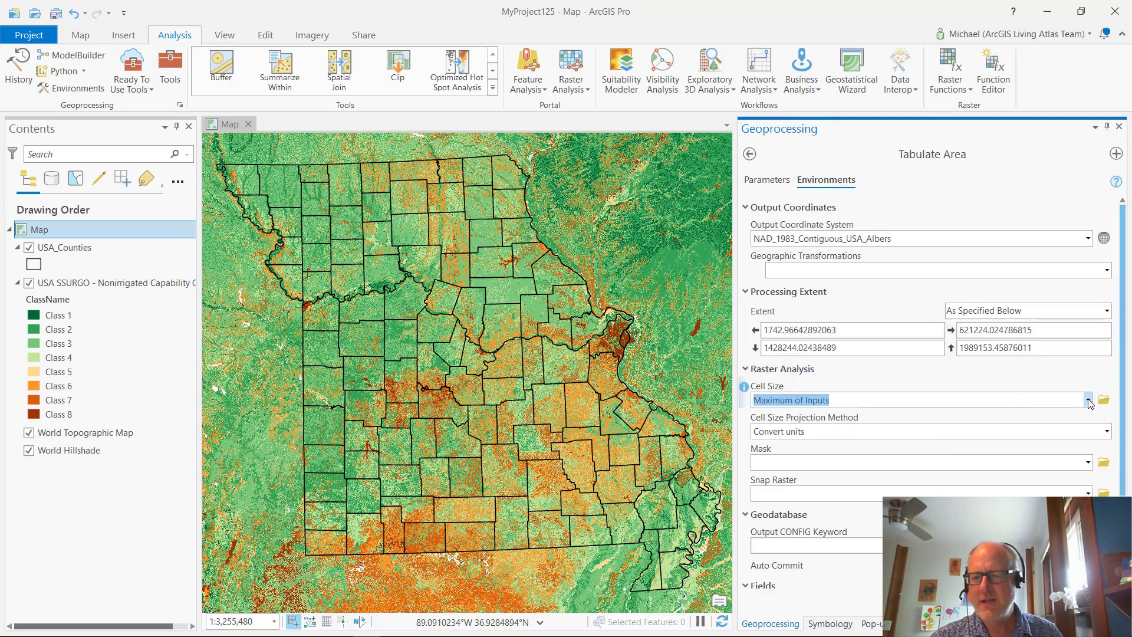
pyautogui.click(1089, 401)
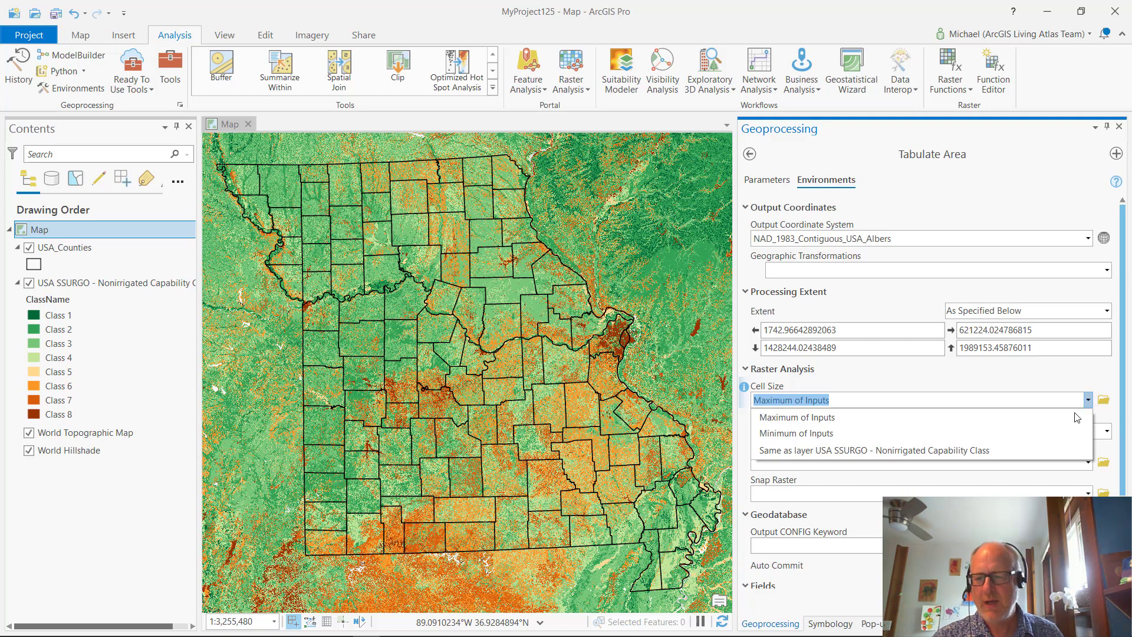
pyautogui.click(1060, 450)
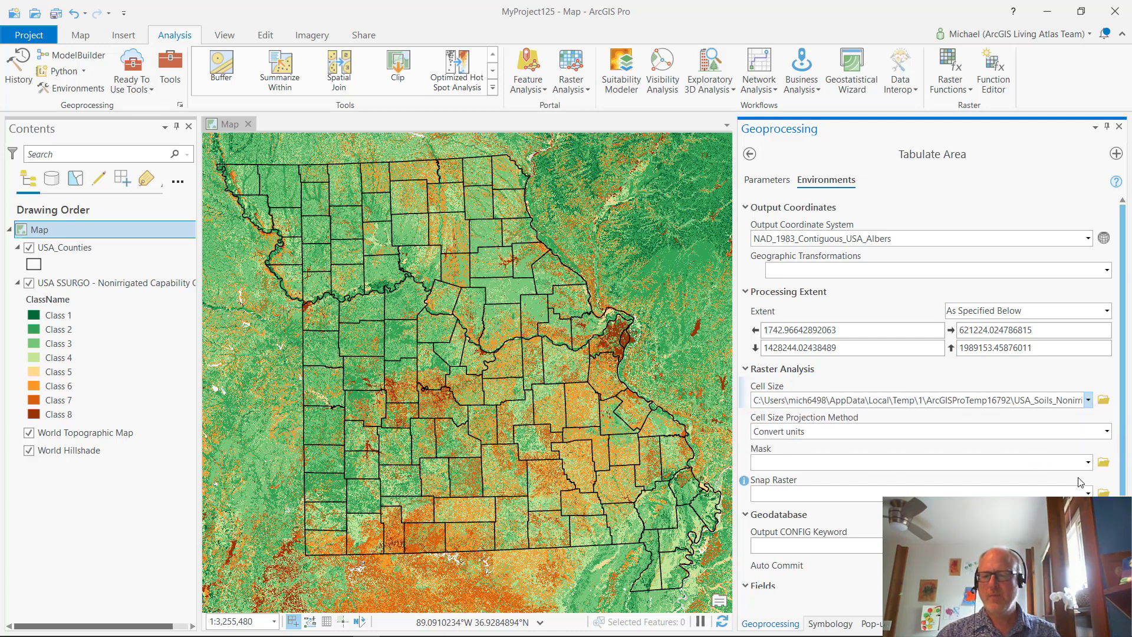
pyautogui.scroll(-4, 1126, 455)
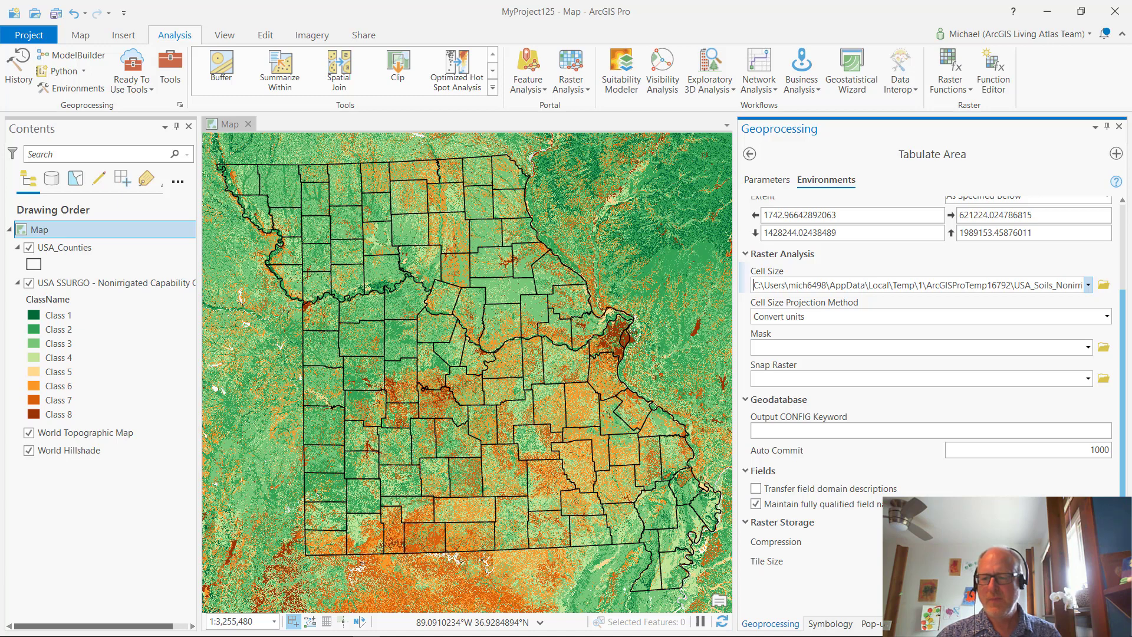
# Return to the Tabulate Area parameters and run the tool to create the Tabulat_01 output table.
pyautogui.click(777, 182)
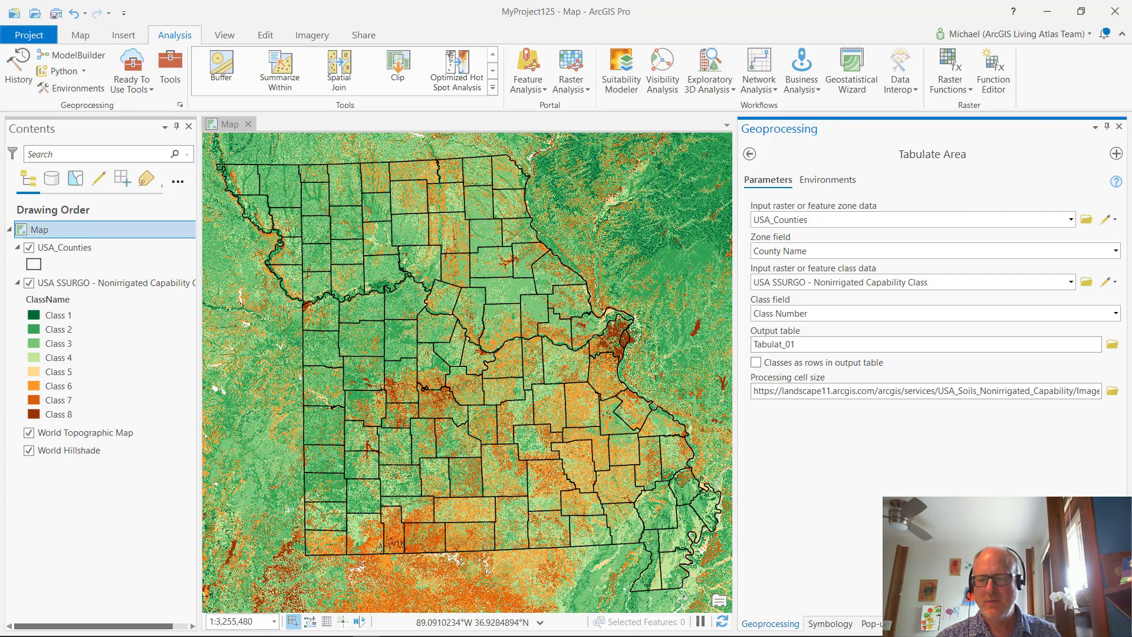
pyautogui.click(1094, 601)
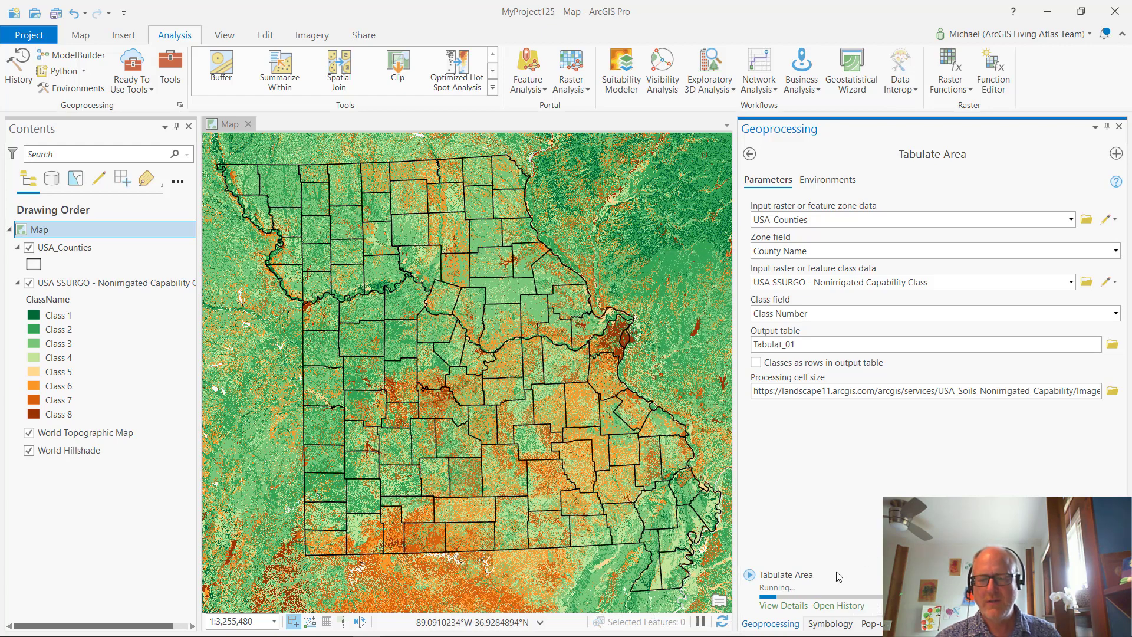
pyautogui.moveTo(837, 575)
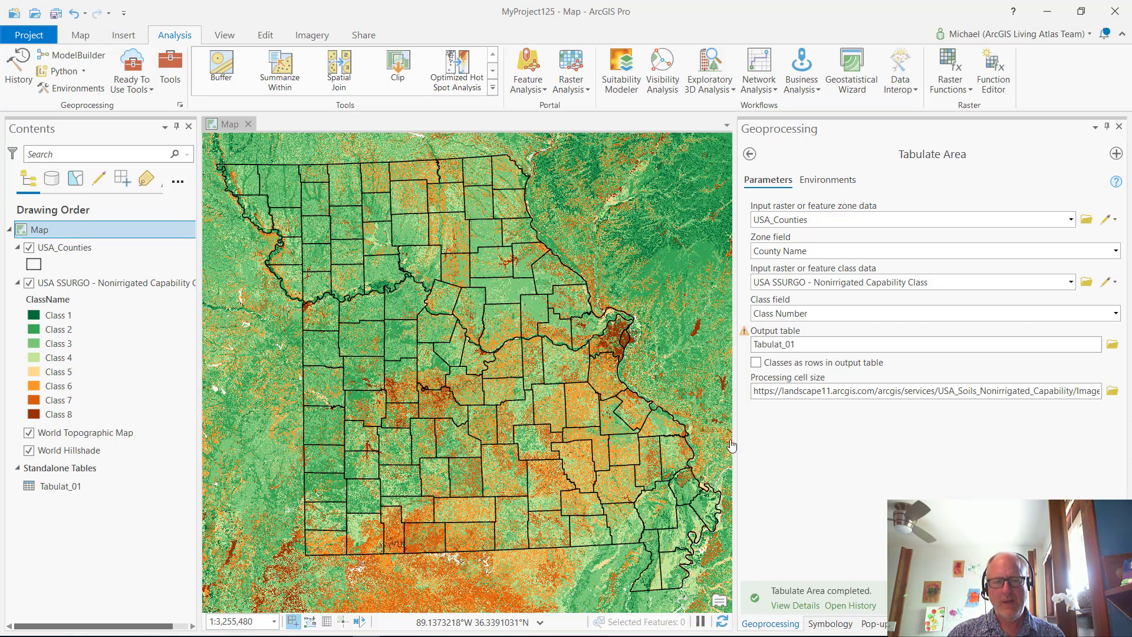
# Open the Tabulat_01 standalone table, narrow the Geoprocessing pane and enlarge the table view to examine the class areas per county.
pyautogui.rightClick(92, 483)
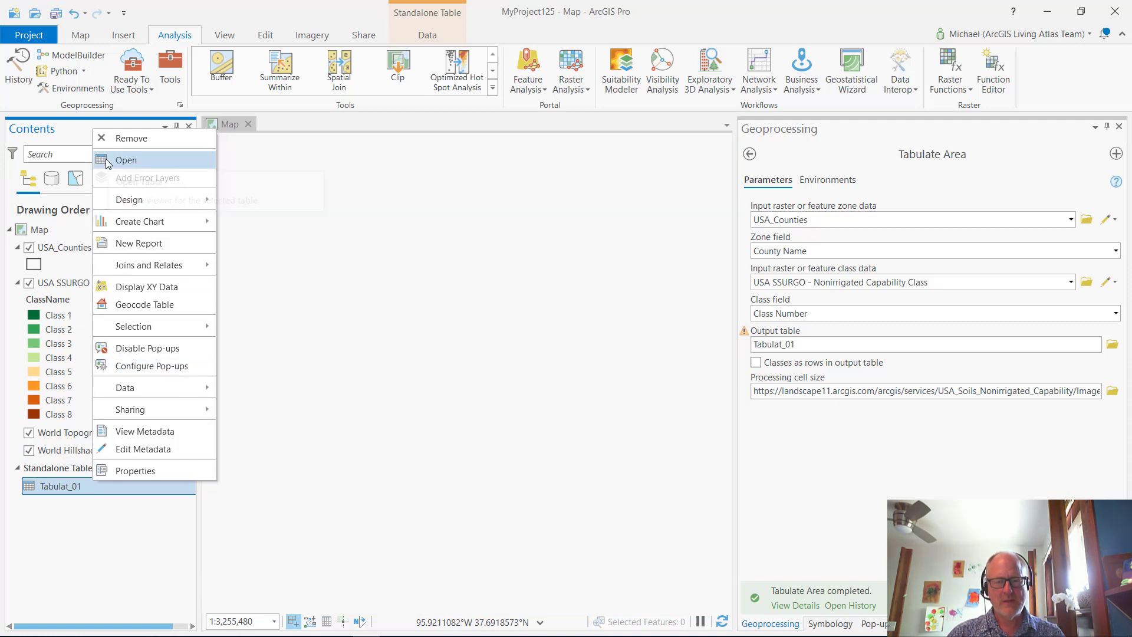
pyautogui.click(106, 160)
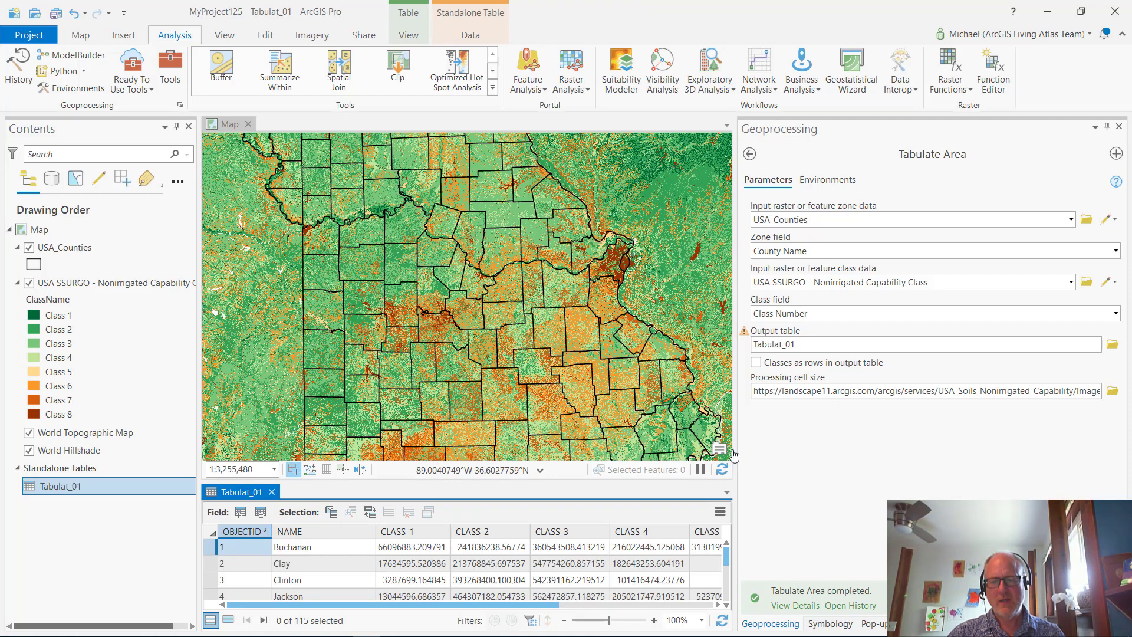
pyautogui.moveTo(930, 442); pyautogui.dragTo(931, 443)
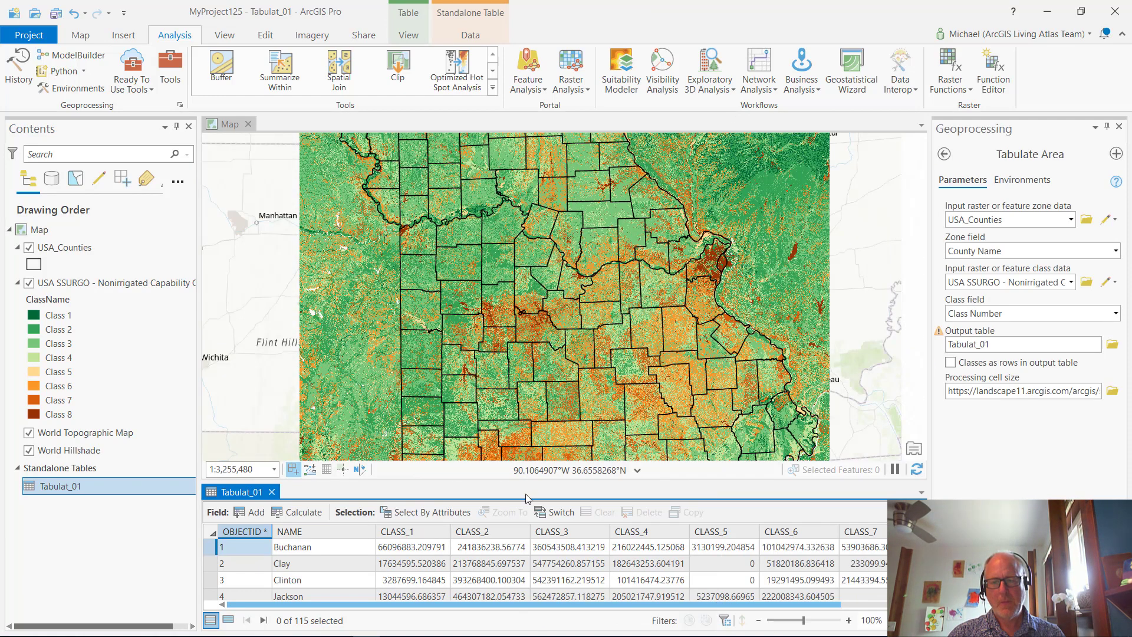
pyautogui.scroll(-1, 549, 553)
pyautogui.scroll(1, 548, 552)
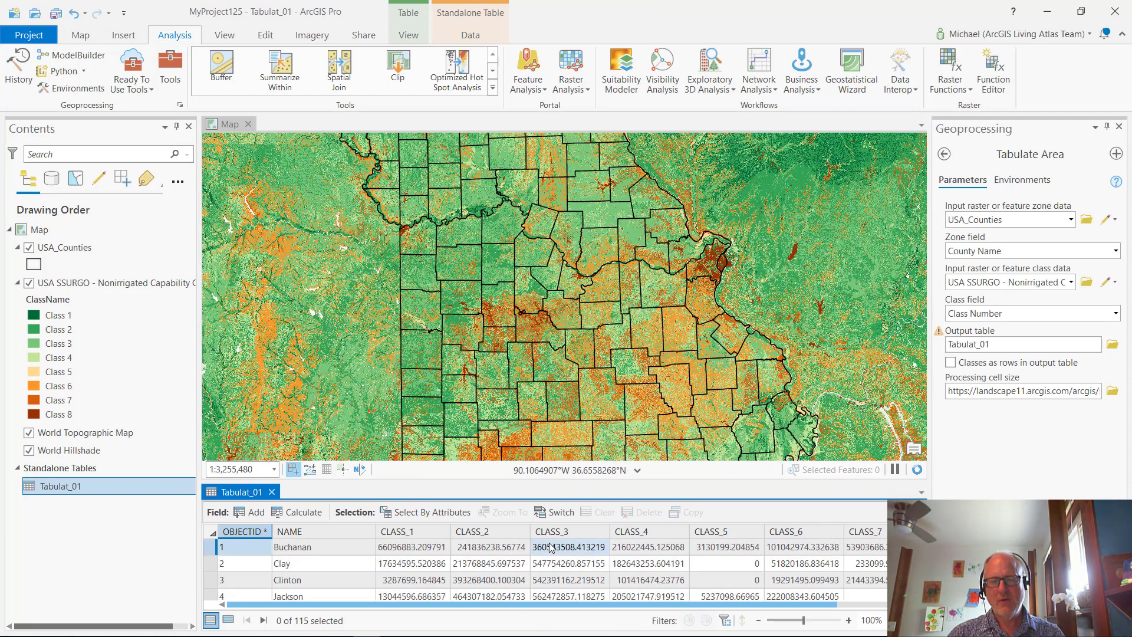
pyautogui.moveTo(541, 483); pyautogui.dragTo(543, 366)
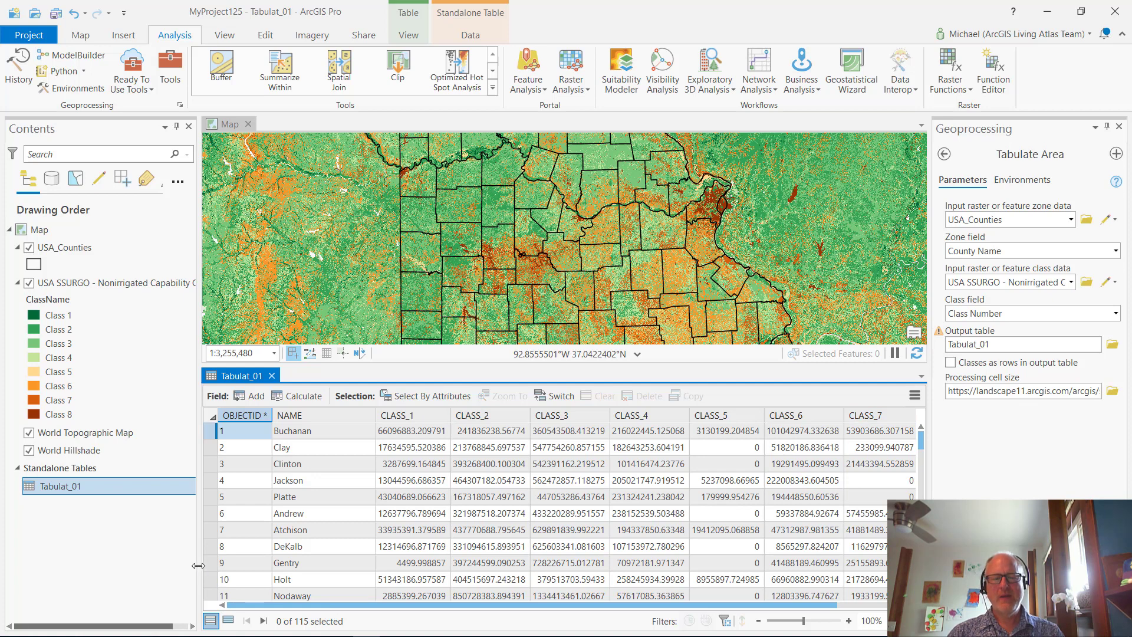
pyautogui.click(143, 549)
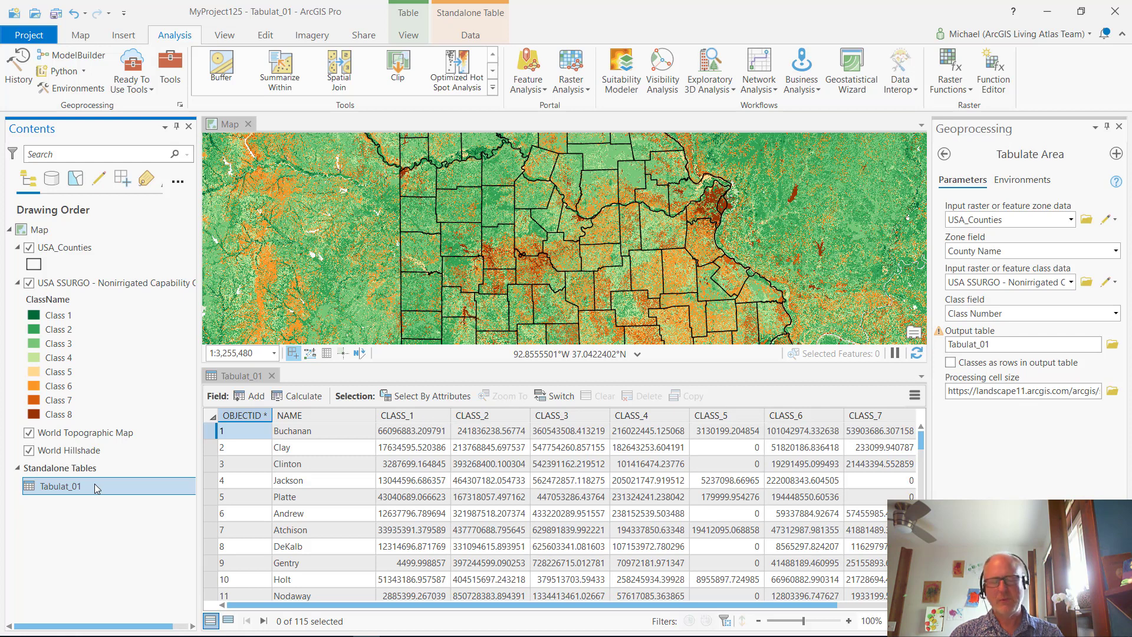
# Open the USA_Counties attribute table and examine its County Name and State Name fields.
pyautogui.click(83, 252)
pyautogui.rightClick(84, 254)
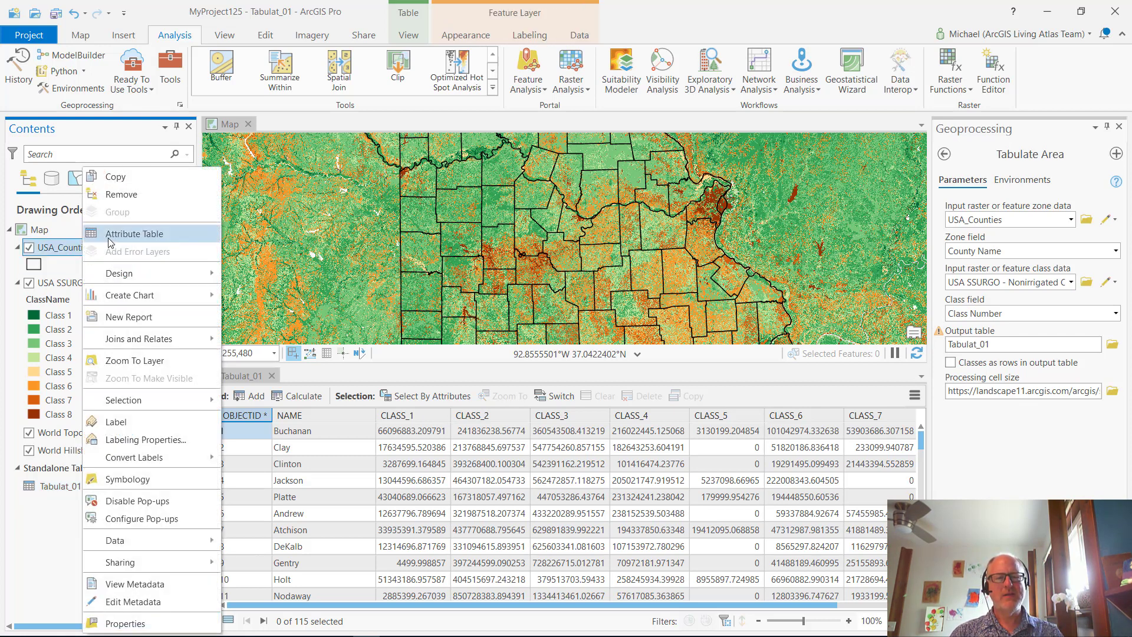
pyautogui.click(118, 237)
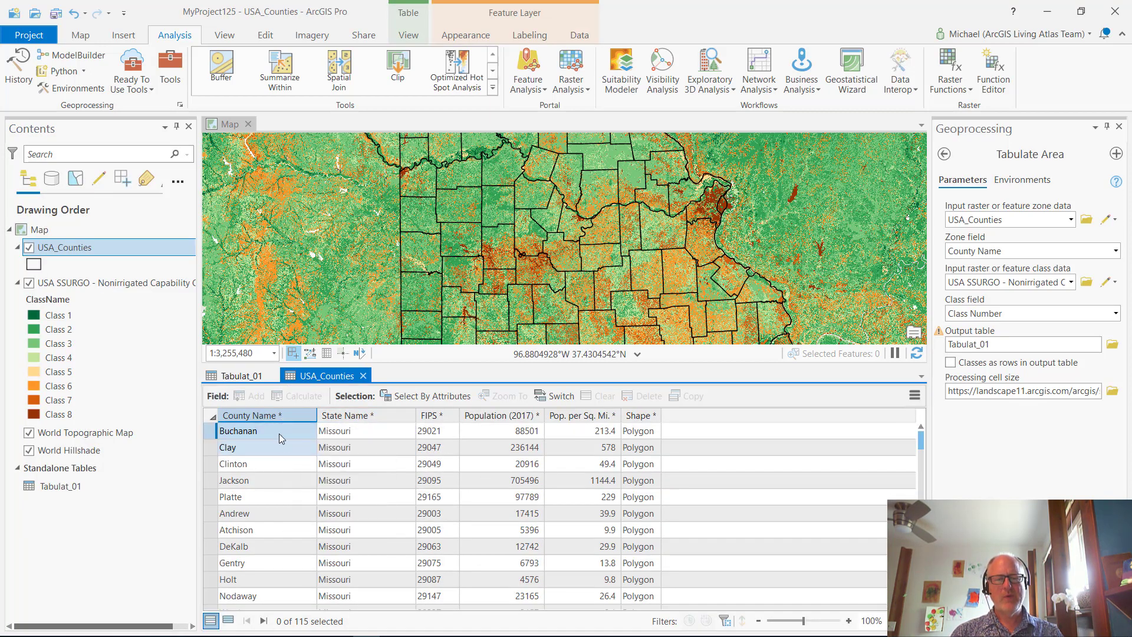
pyautogui.moveTo(273, 417)
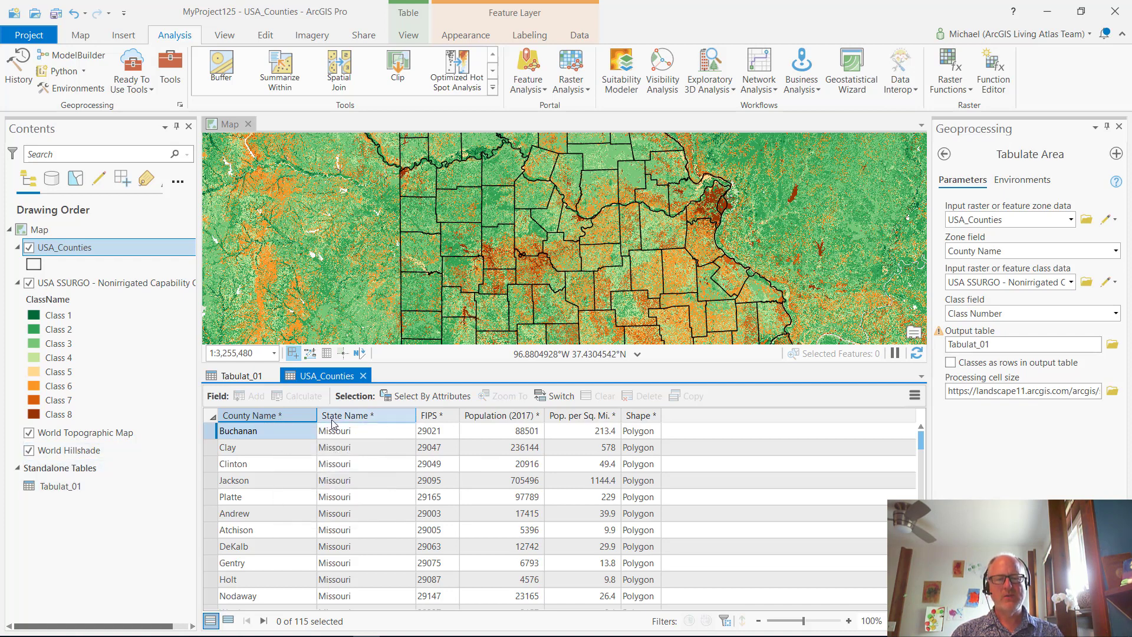
# Join the Tabulat_01 table to USA_Counties, matching County Name to NAME and keeping all target features.
pyautogui.rightClick(154, 249)
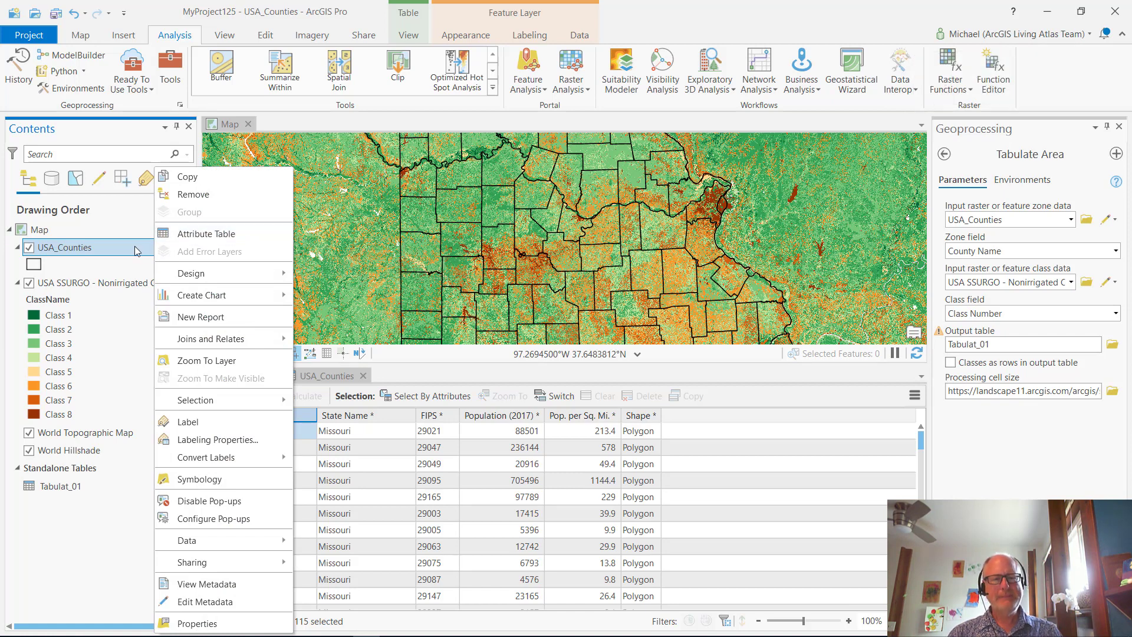
pyautogui.moveTo(248, 340)
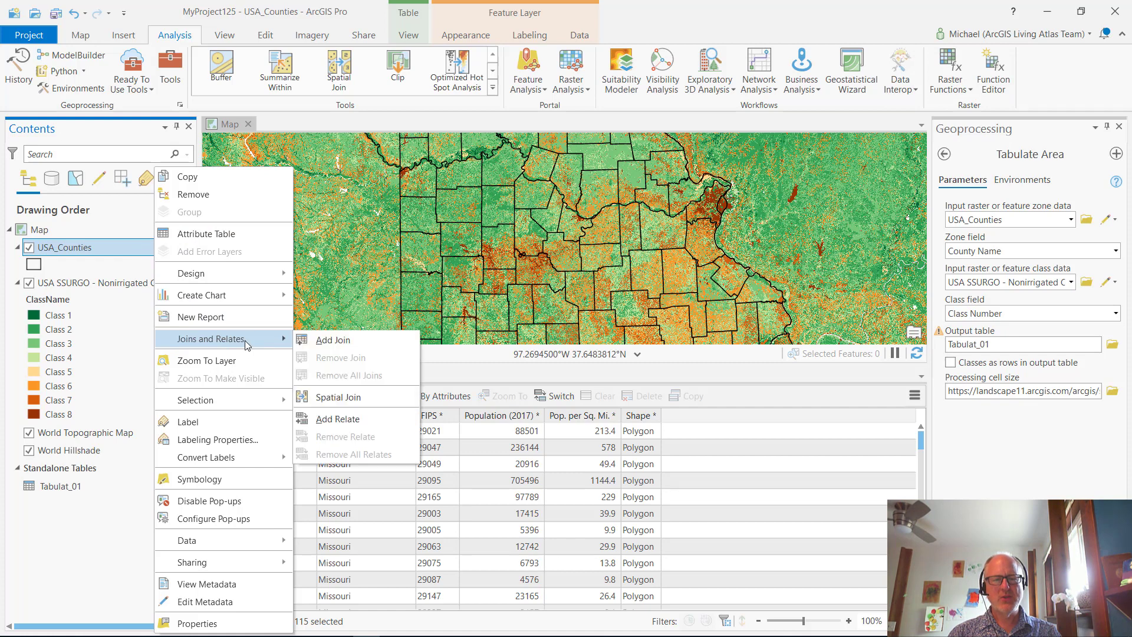
pyautogui.click(333, 340)
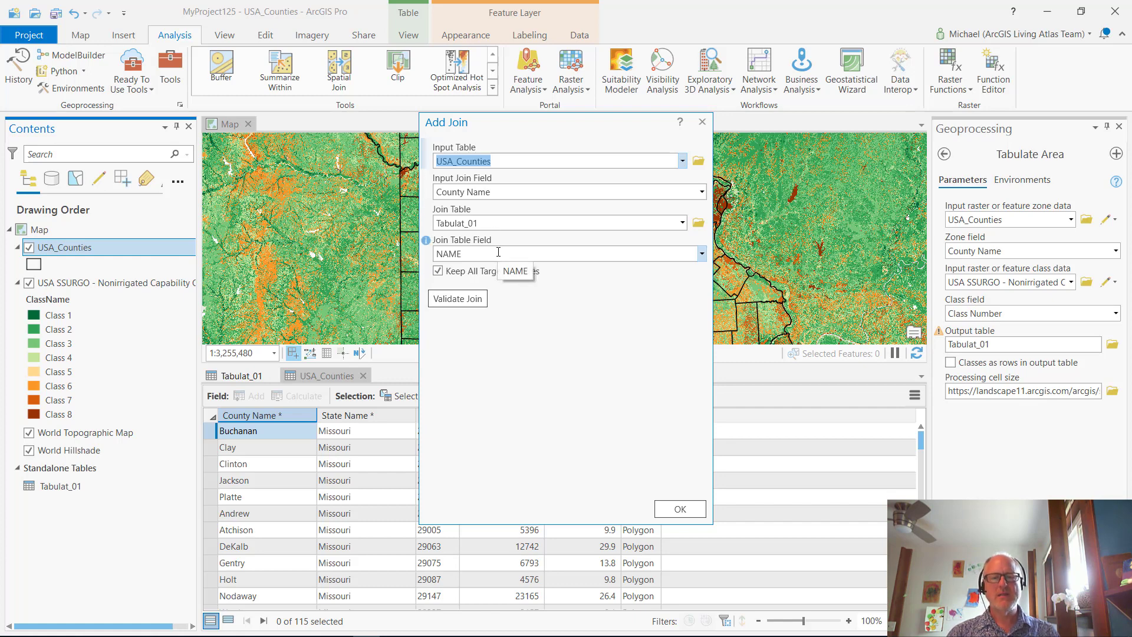
pyautogui.click(675, 511)
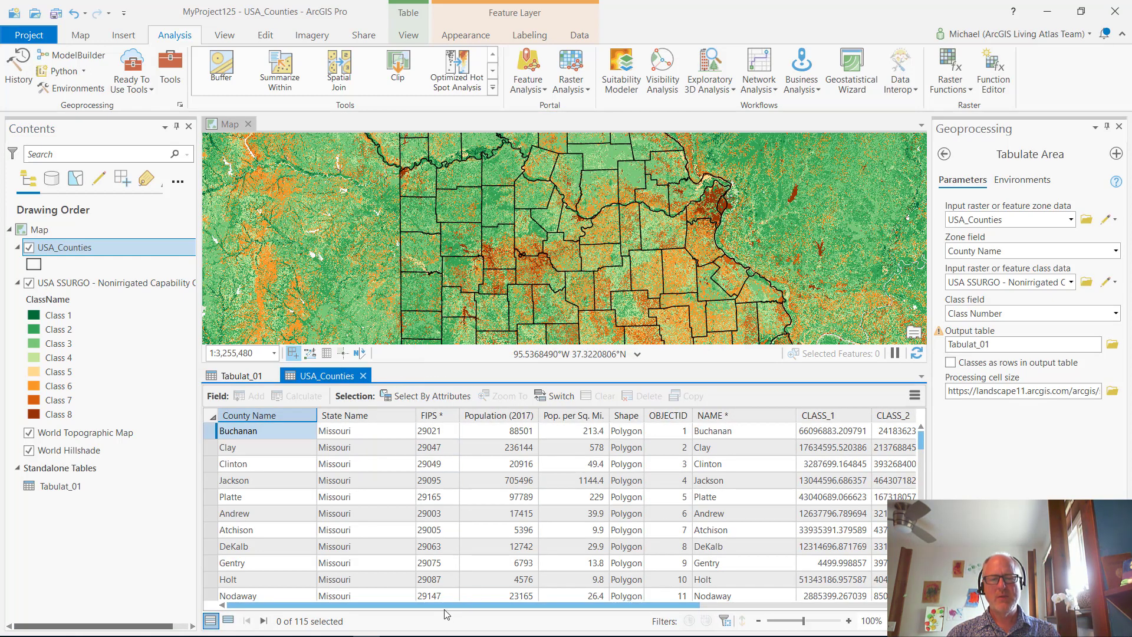
# Check the joined CLASS_1 to CLASS_8 fields in the USA_Counties table and close the Tabulat_01 table.
pyautogui.moveTo(445, 611); pyautogui.dragTo(737, 621)
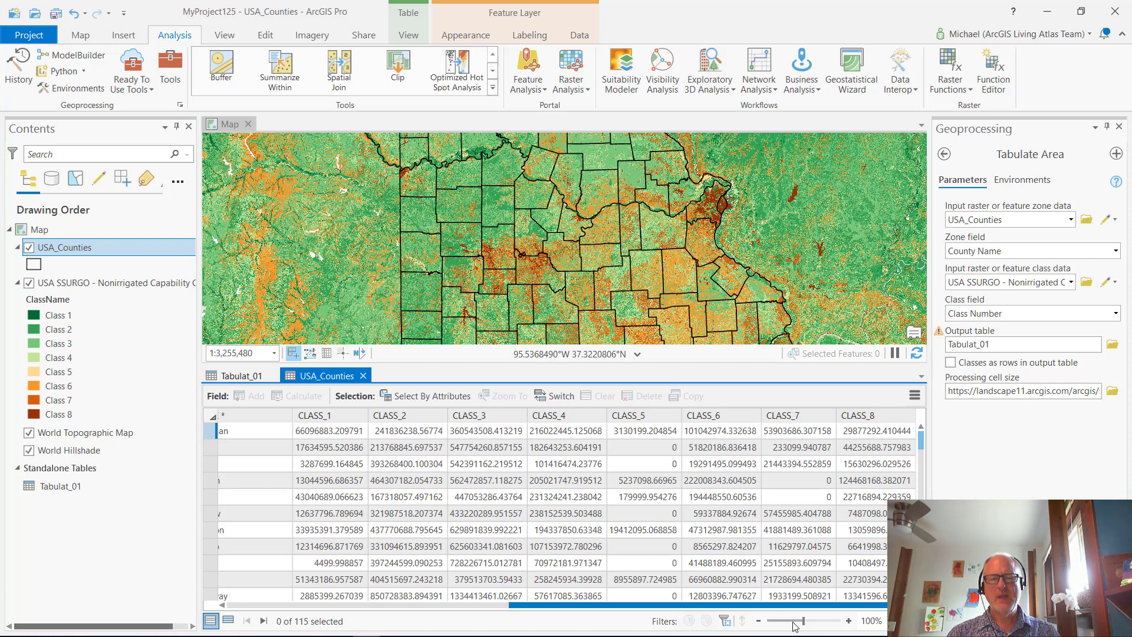
pyautogui.moveTo(702, 618); pyautogui.dragTo(375, 614)
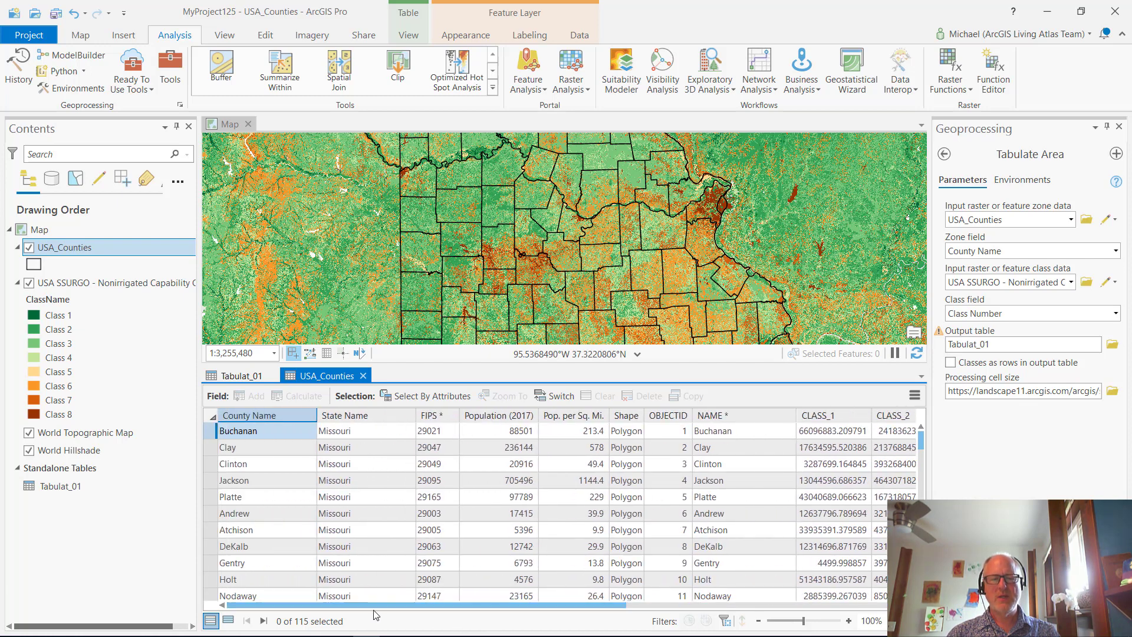
pyautogui.click(272, 376)
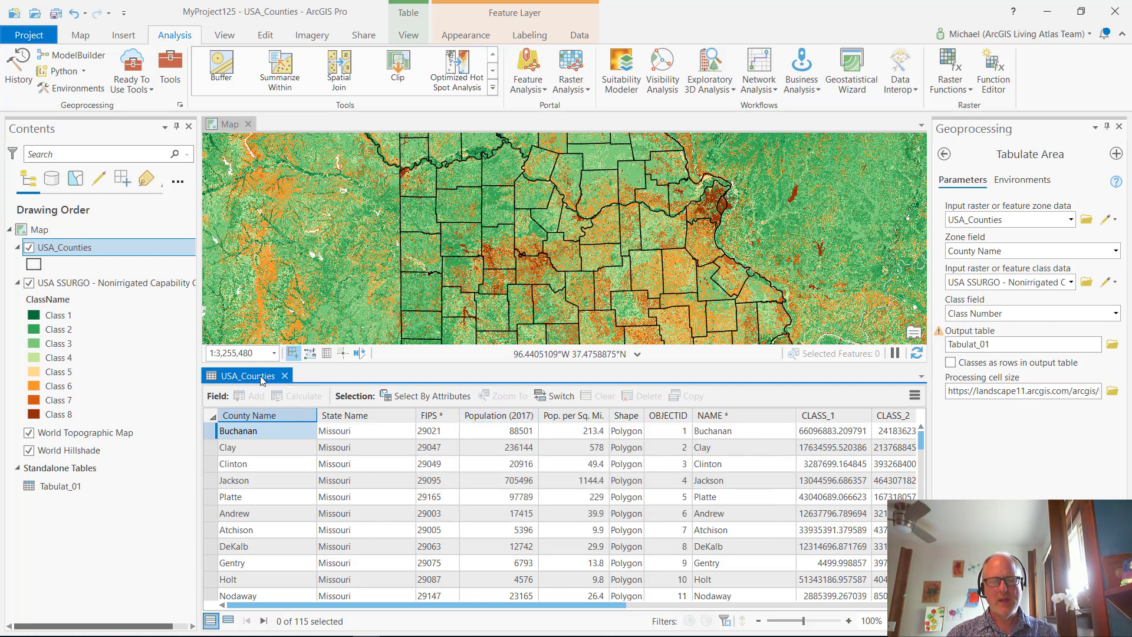
pyautogui.rightClick(105, 246)
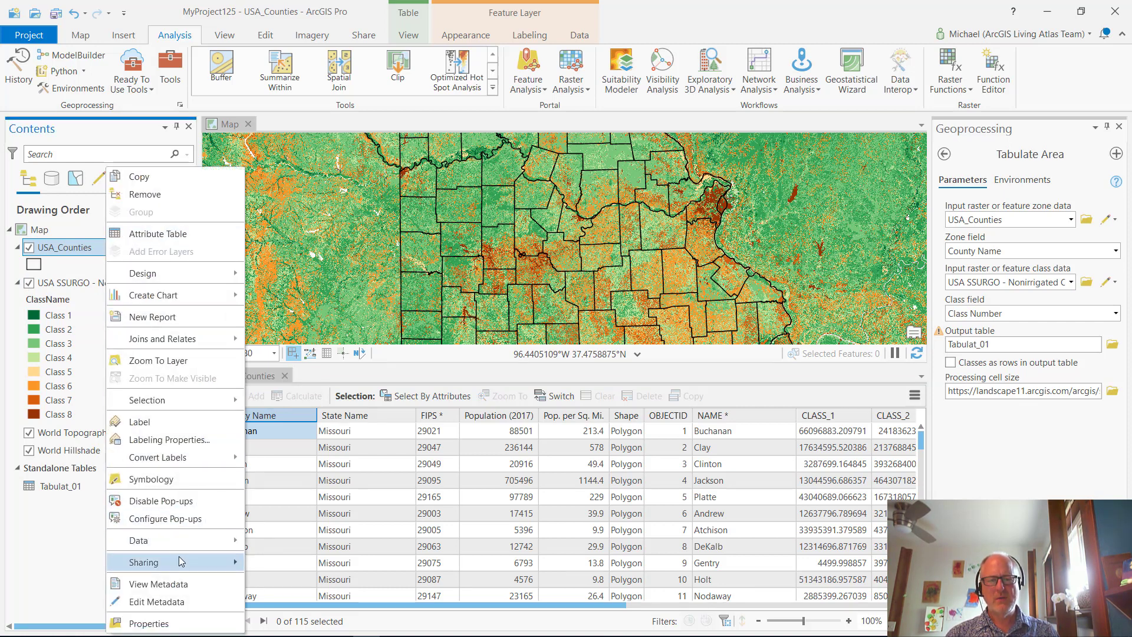
pyautogui.moveTo(181, 561)
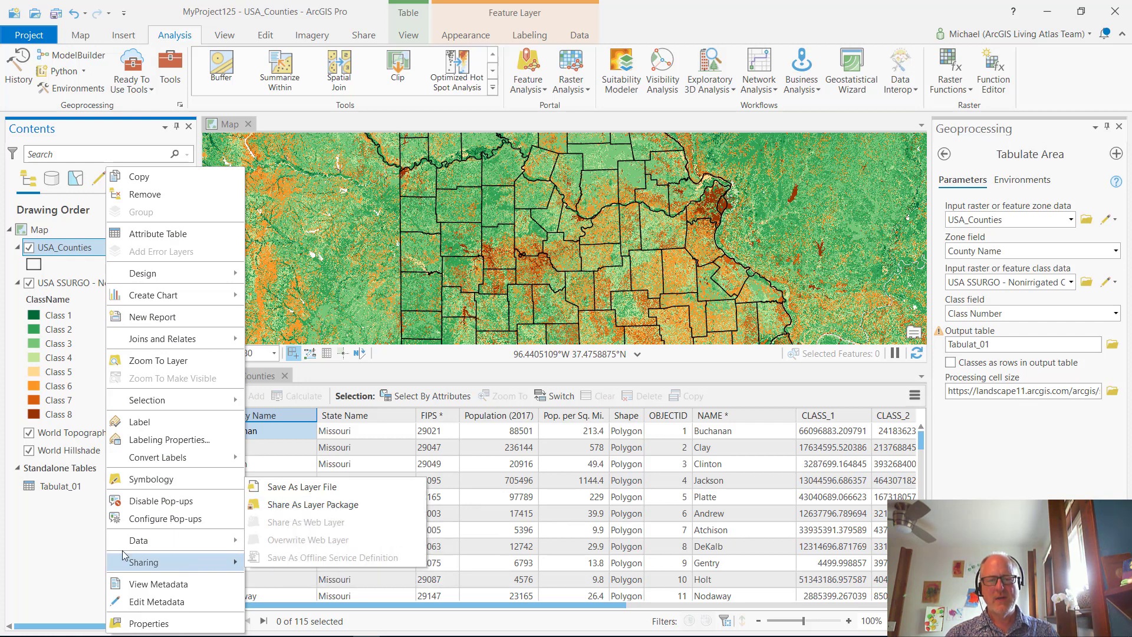
pyautogui.click(77, 551)
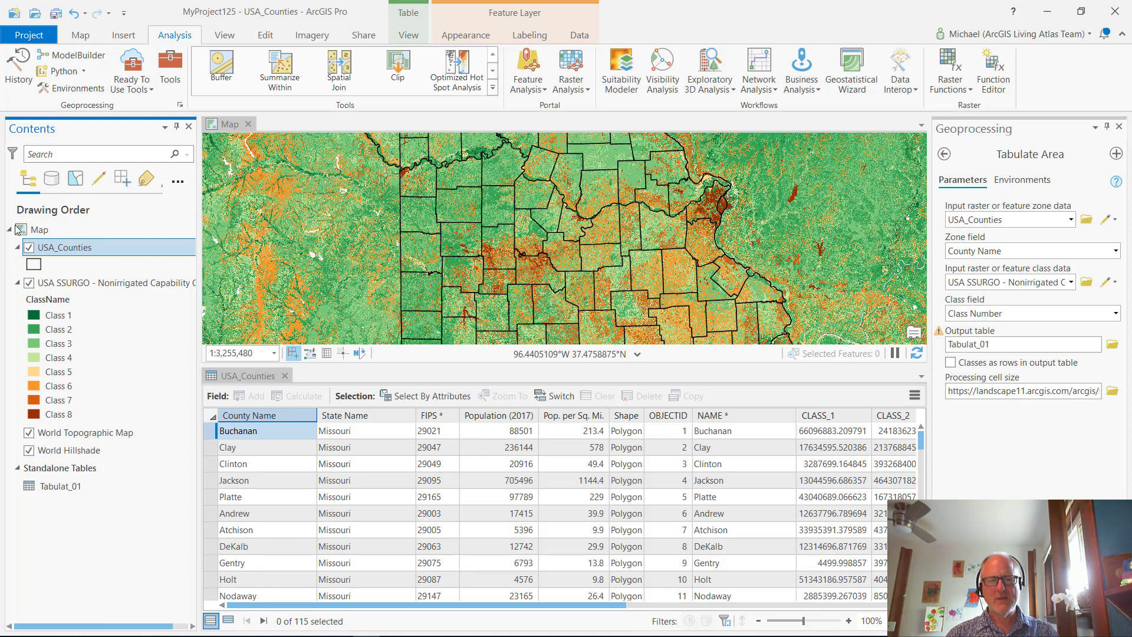
pyautogui.rightClick(54, 250)
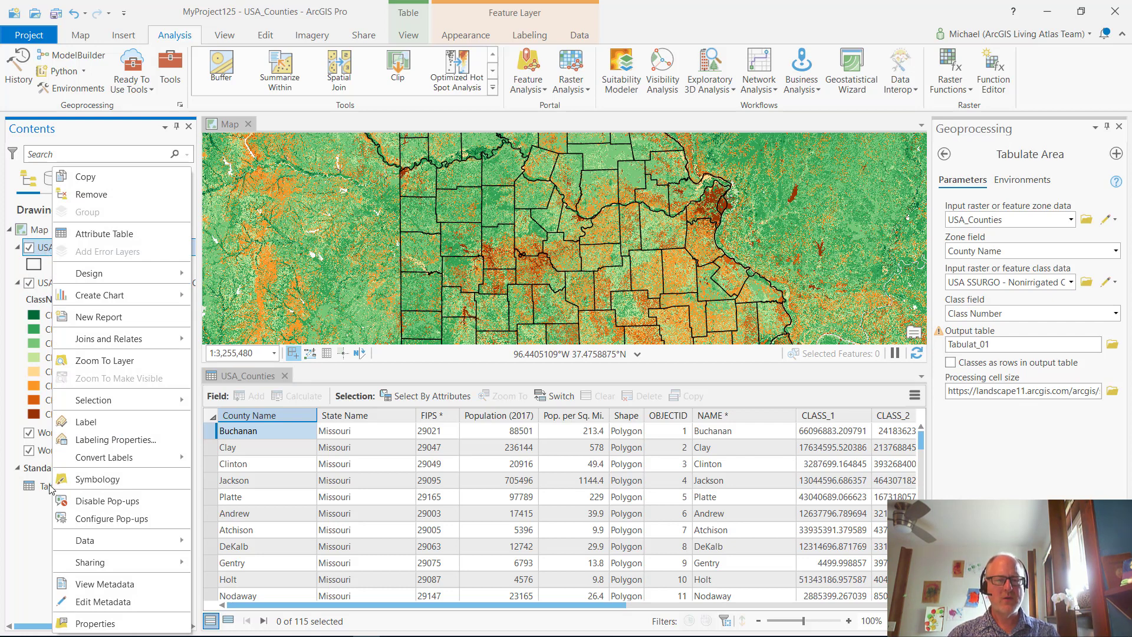
pyautogui.click(36, 511)
# Set up an Export Features operation for the joined USA_Counties layer with output name Missouri_Counties_With_Nonirrigated_Classes in MyProject125.gdb.
pyautogui.rightClick(54, 249)
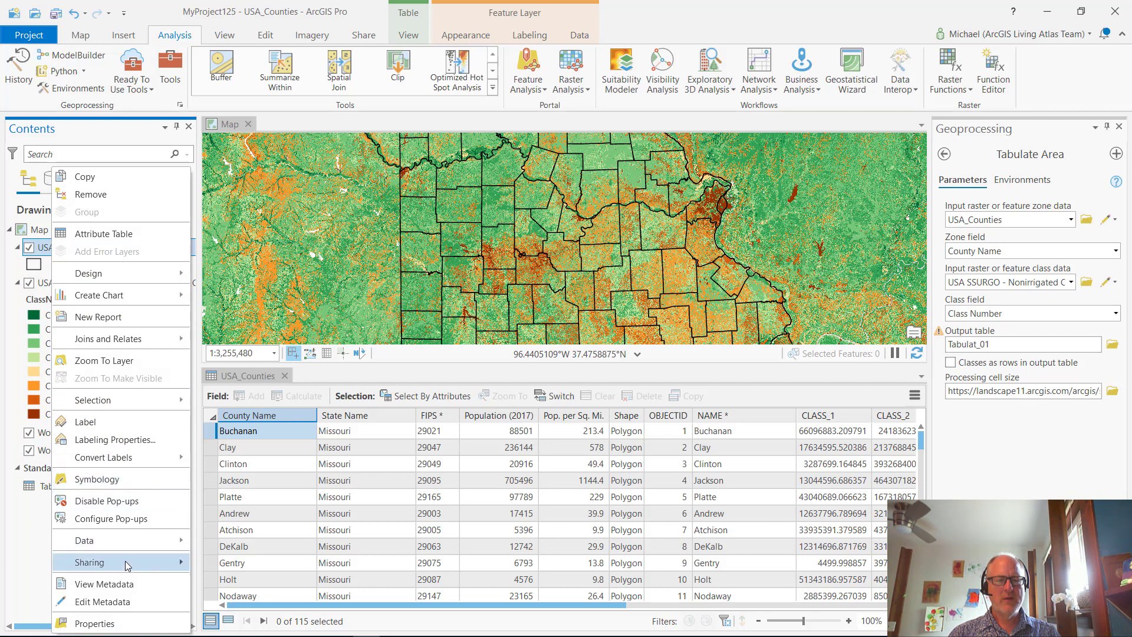
pyautogui.moveTo(127, 539)
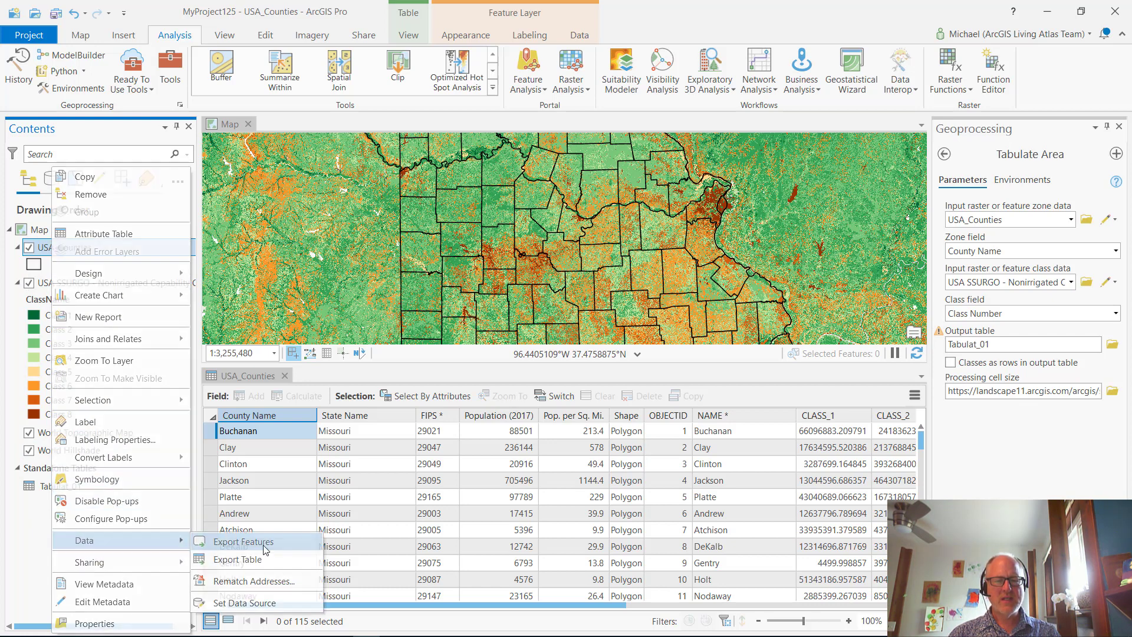
pyautogui.click(243, 541)
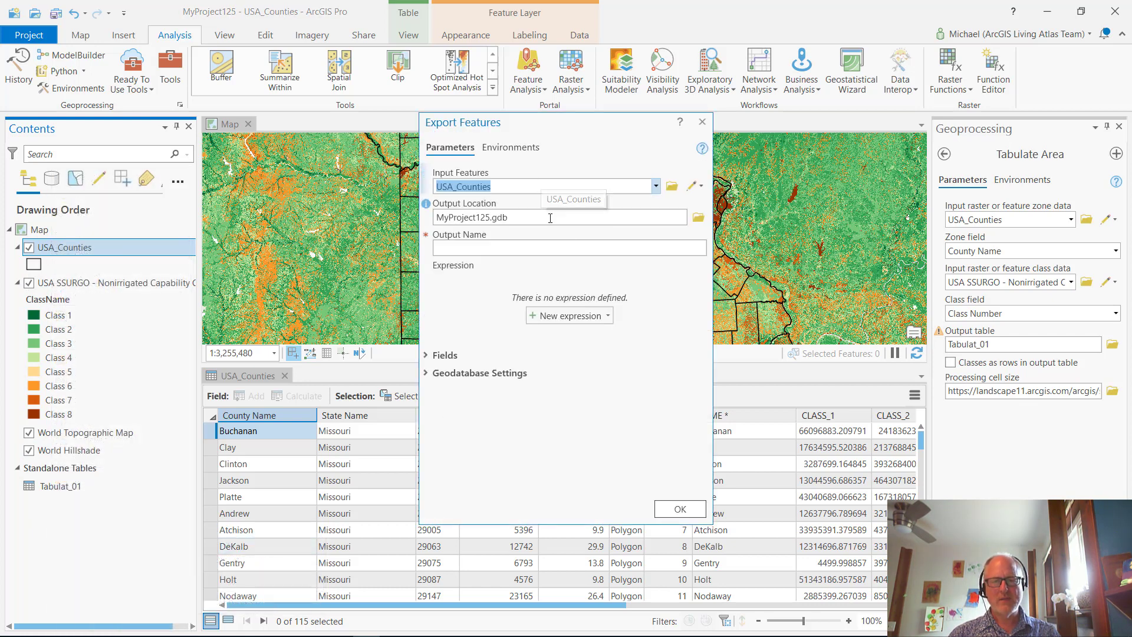
pyautogui.click(543, 248)
pyautogui.click(543, 249)
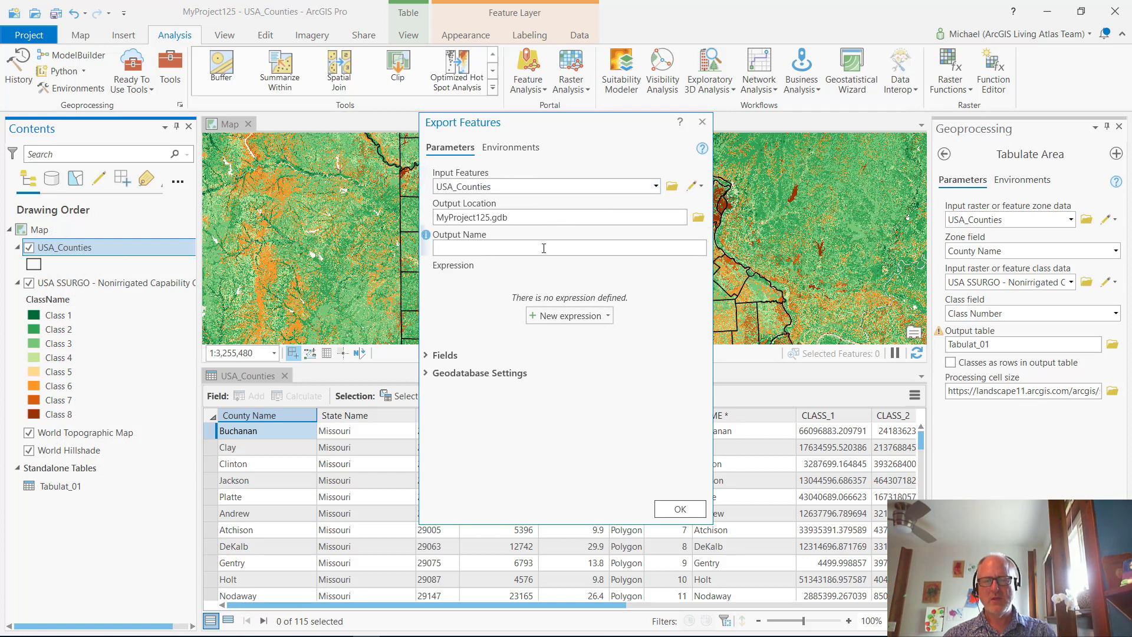
pyautogui.write('Missouri_Cou')
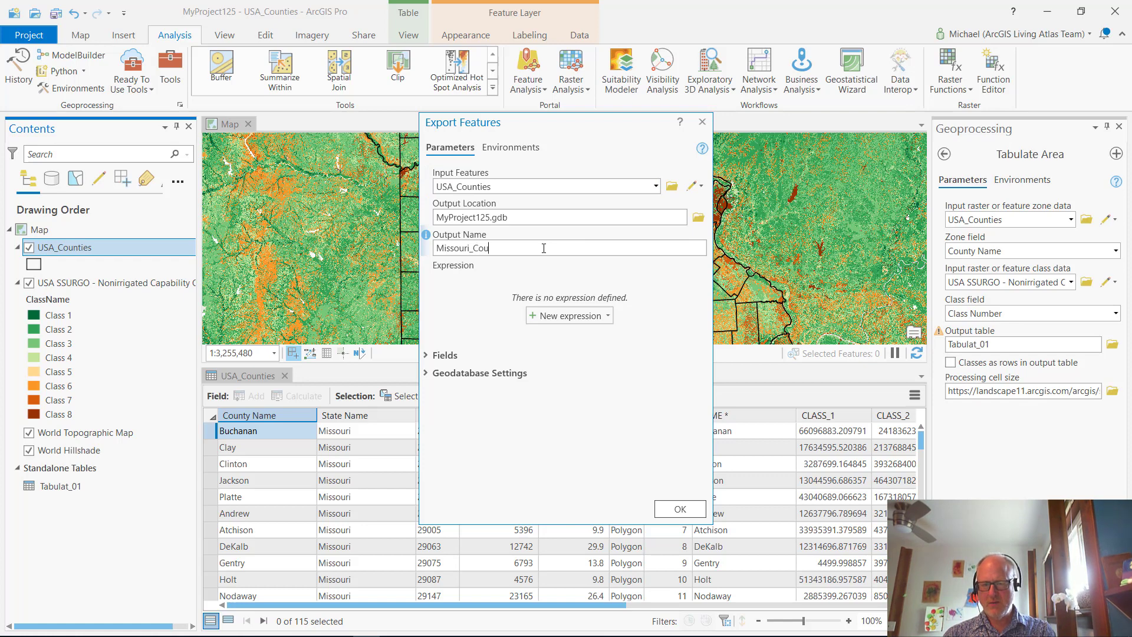
pyautogui.write('nties')
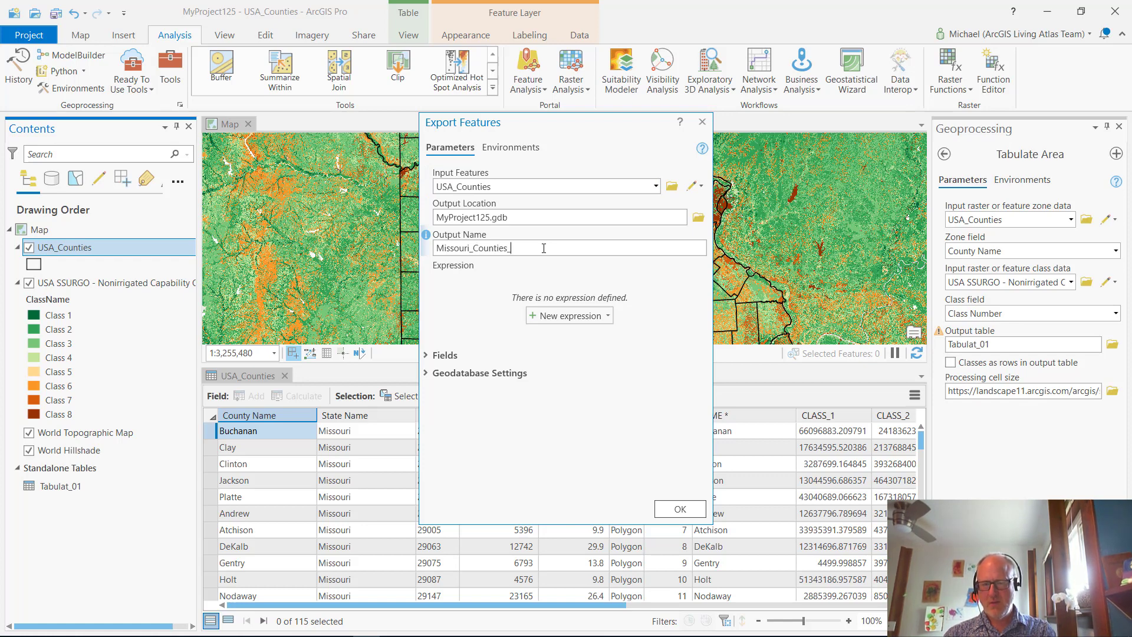
pyautogui.write('_With')
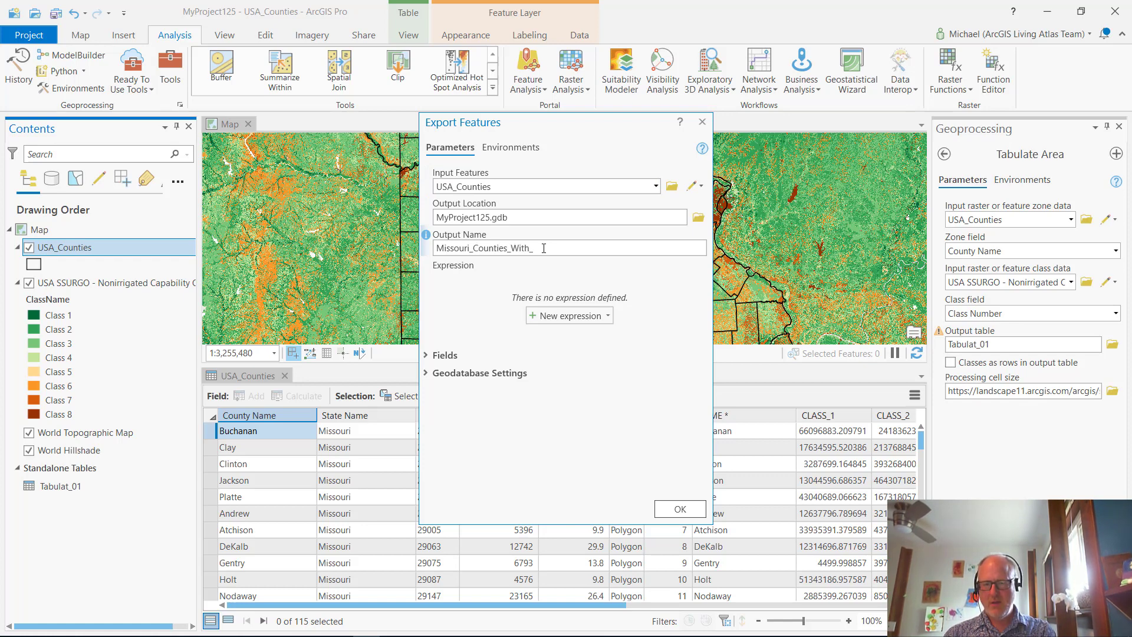
pyautogui.write('_Non')
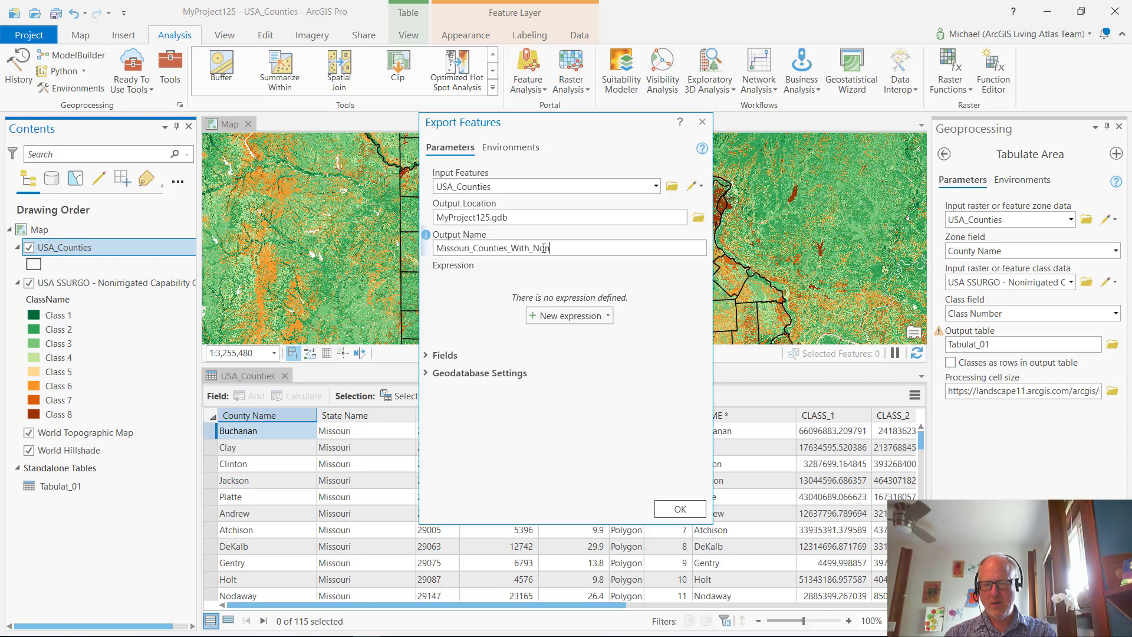
pyautogui.write('irrigated')
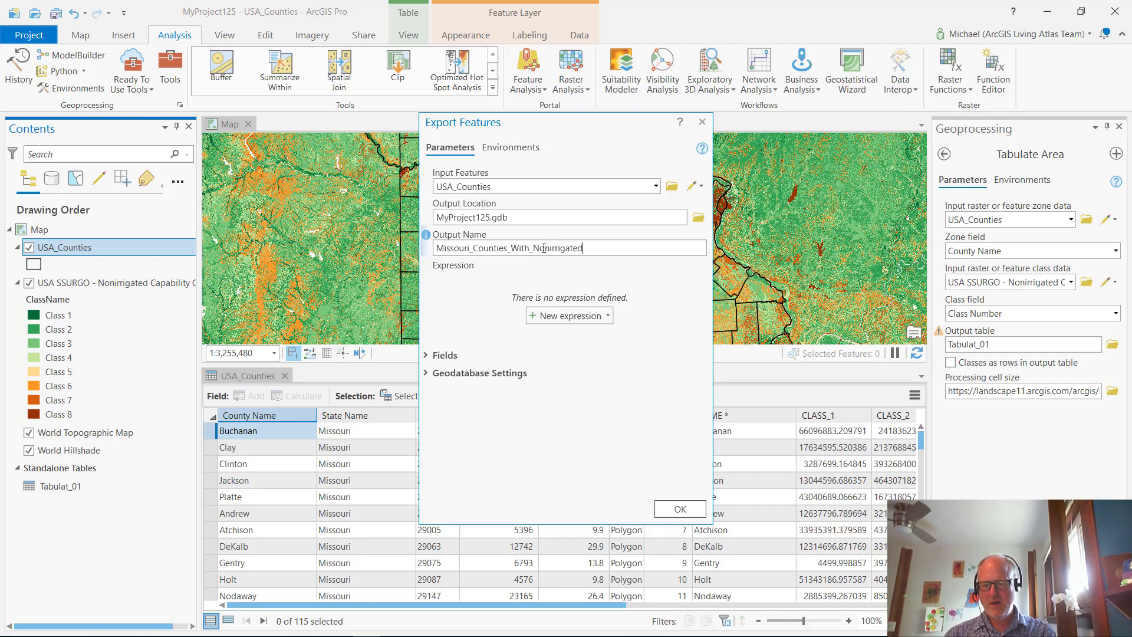
pyautogui.write('_Classes')
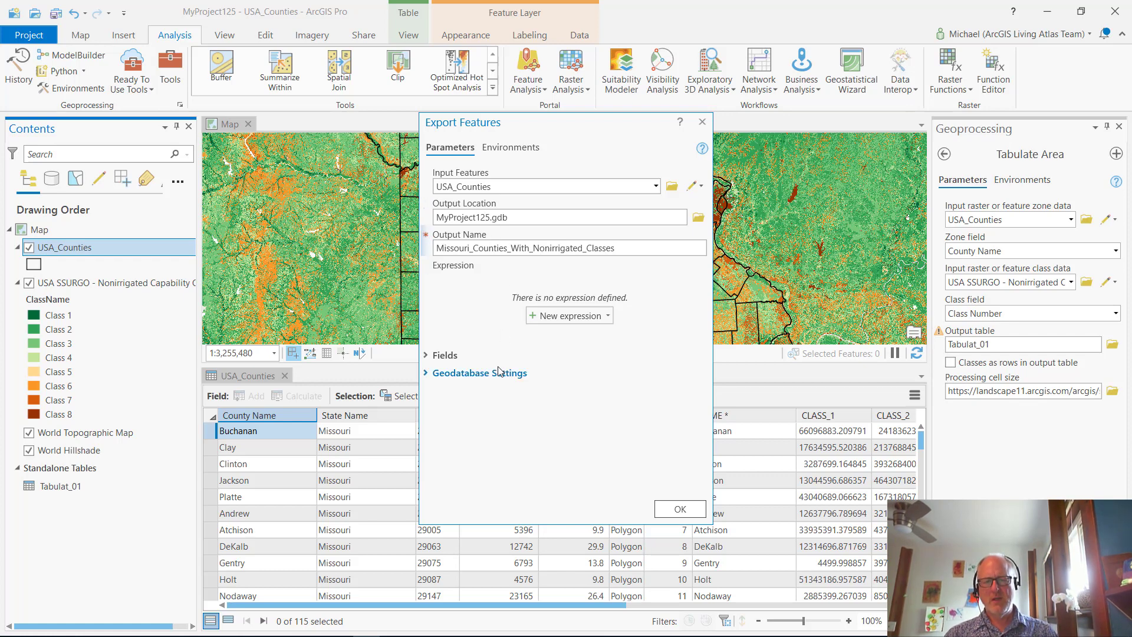
# Remove the duplicate NAME_1 field from the export's field map and run the export.
pyautogui.click(446, 356)
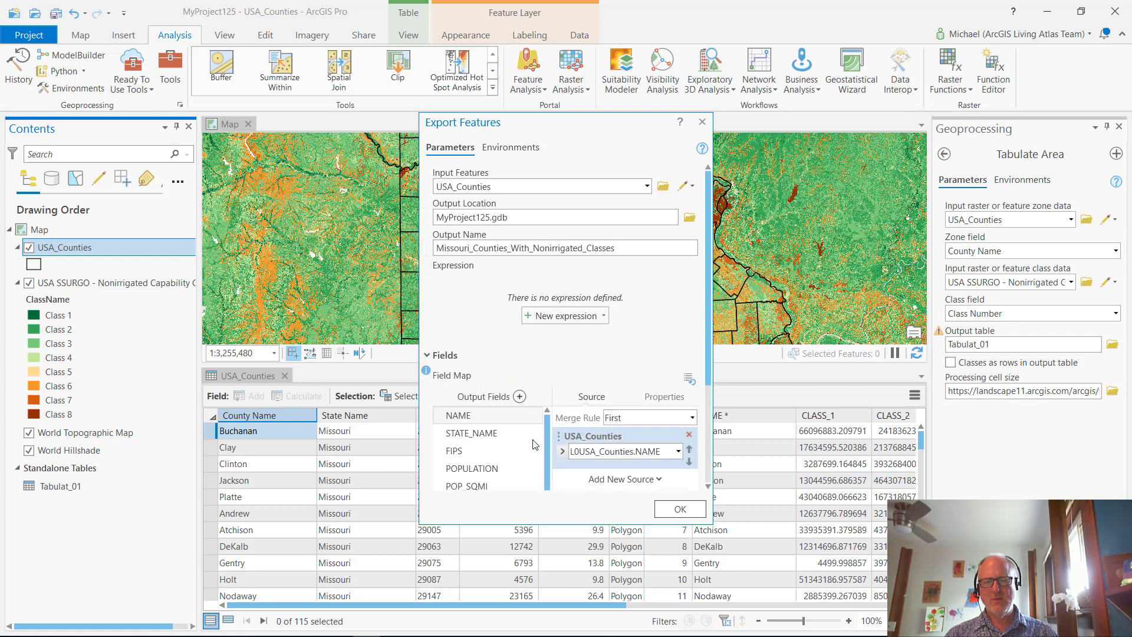
pyautogui.scroll(-5, 489, 448)
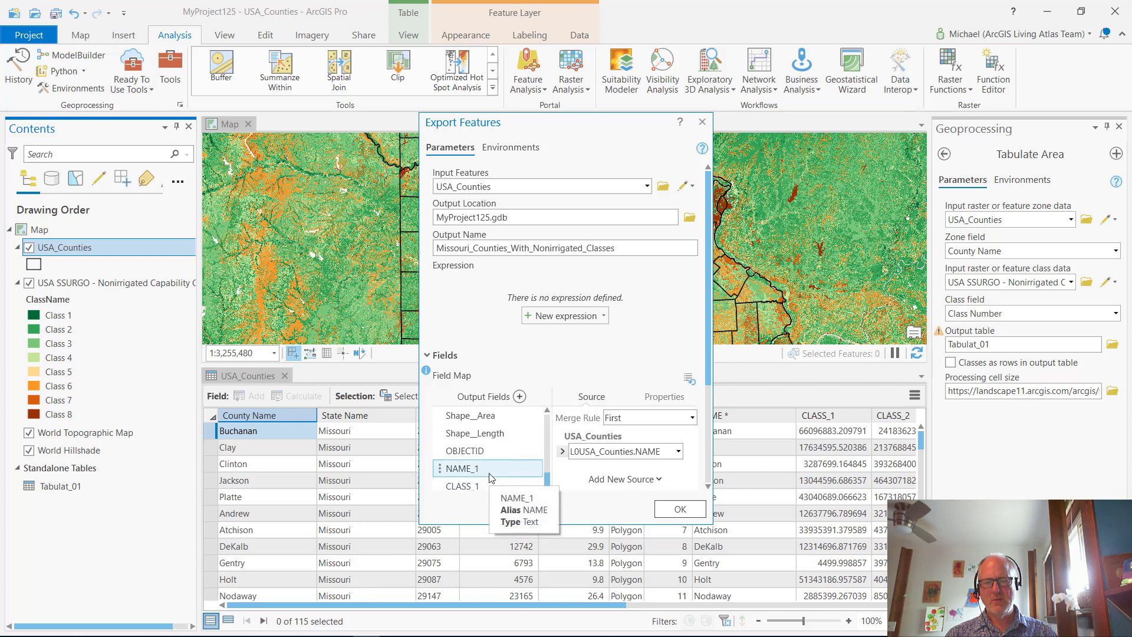
pyautogui.click(549, 471)
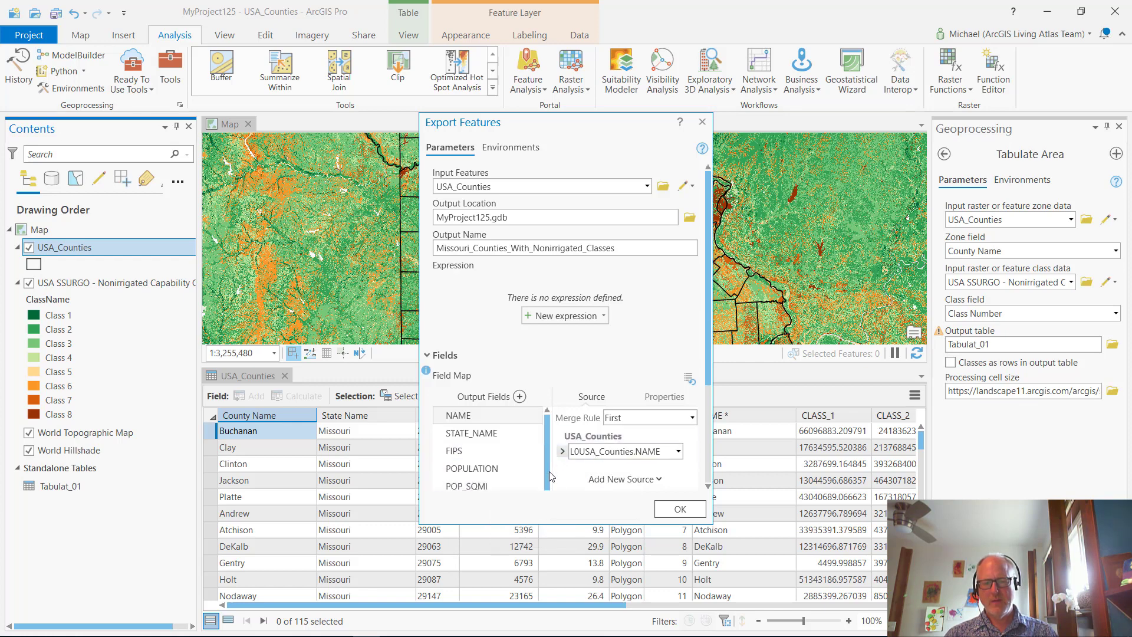
pyautogui.moveTo(547, 429); pyautogui.dragTo(559, 593)
pyautogui.moveTo(564, 524); pyautogui.dragTo(567, 624)
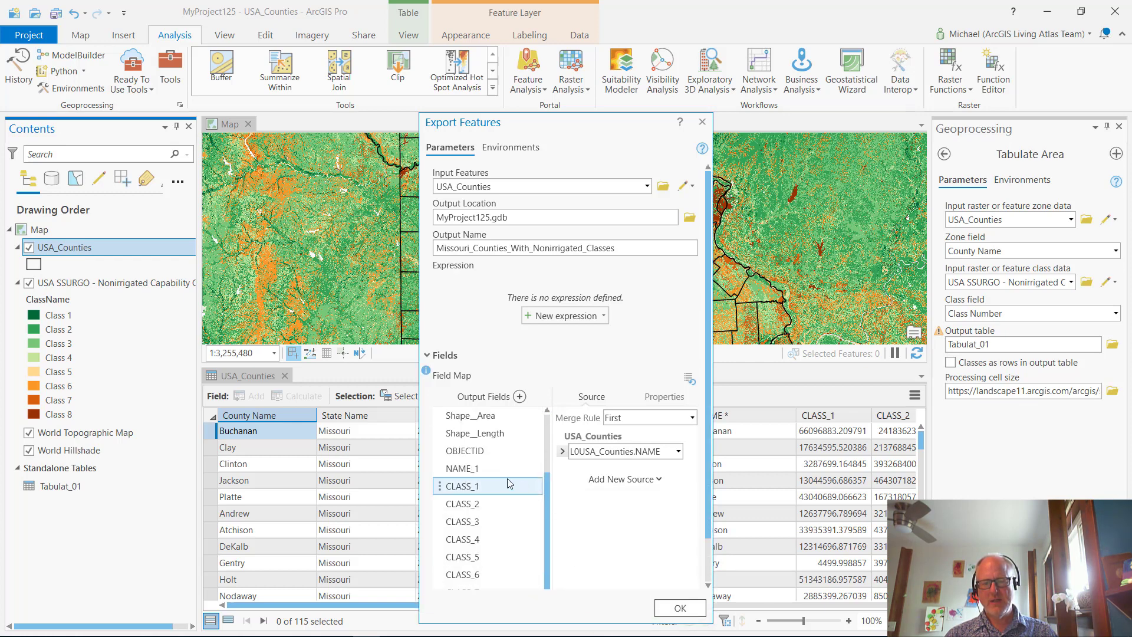
pyautogui.click(493, 468)
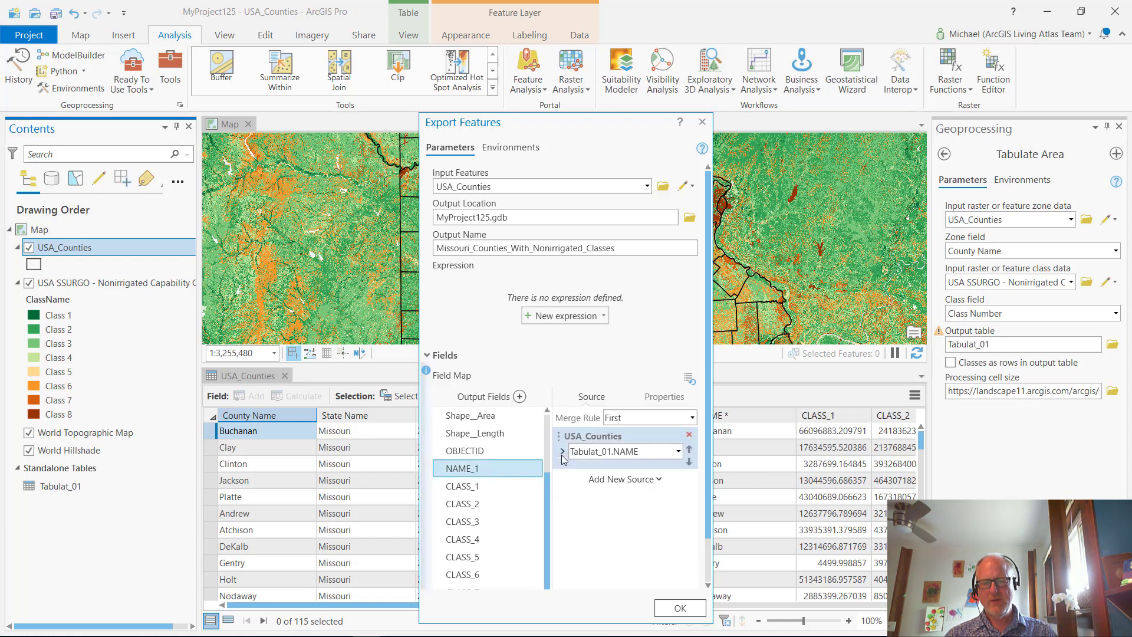
pyautogui.click(535, 468)
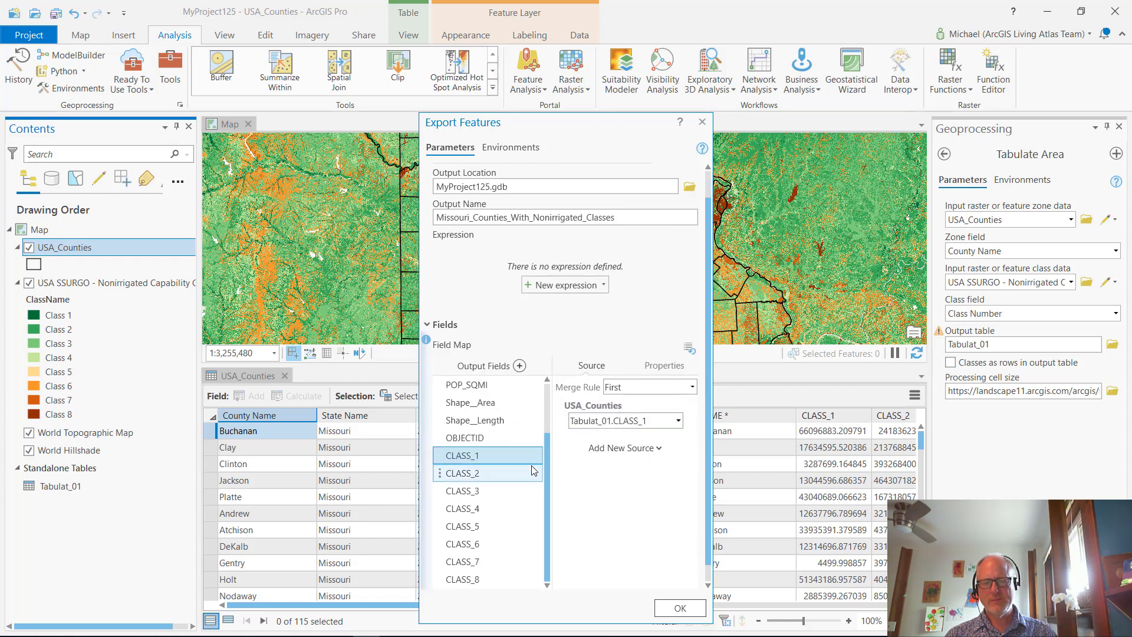
pyautogui.click(681, 608)
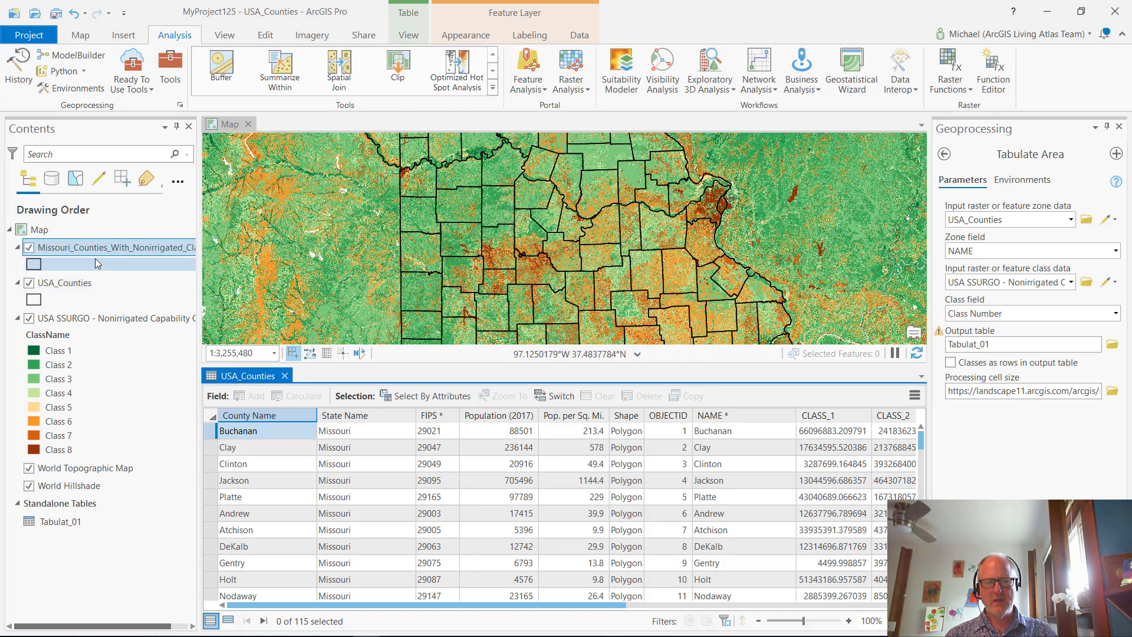
# Hide the USA_Counties and USA SSURGO layers and open the attribute table of Missouri_Counties_With_Nonirrigated_Classes.
pyautogui.click(29, 284)
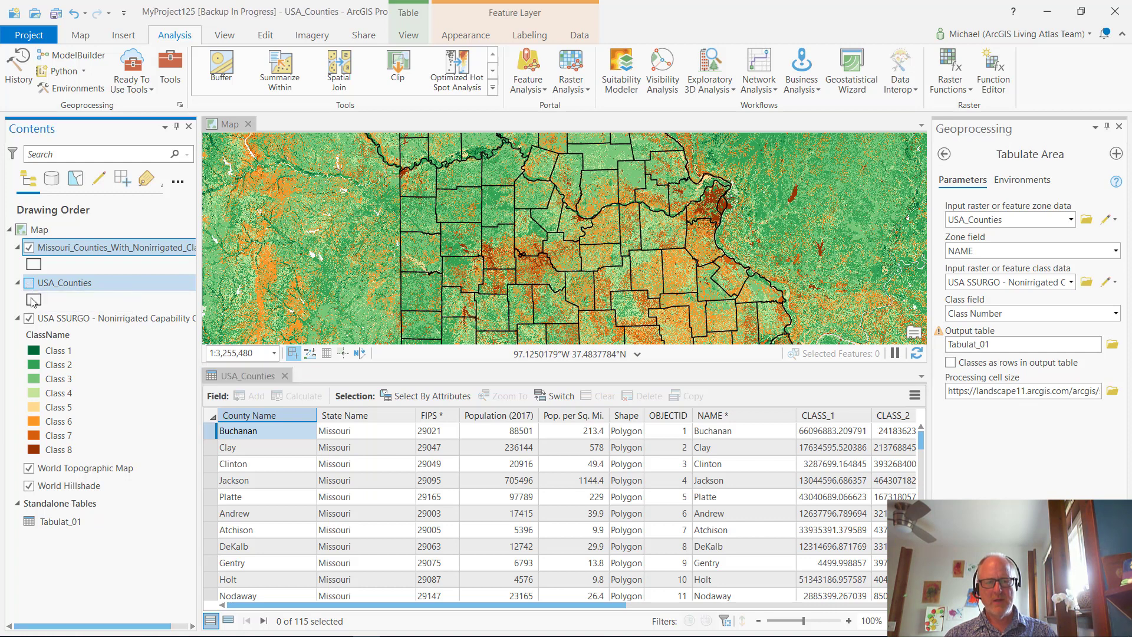
pyautogui.click(29, 319)
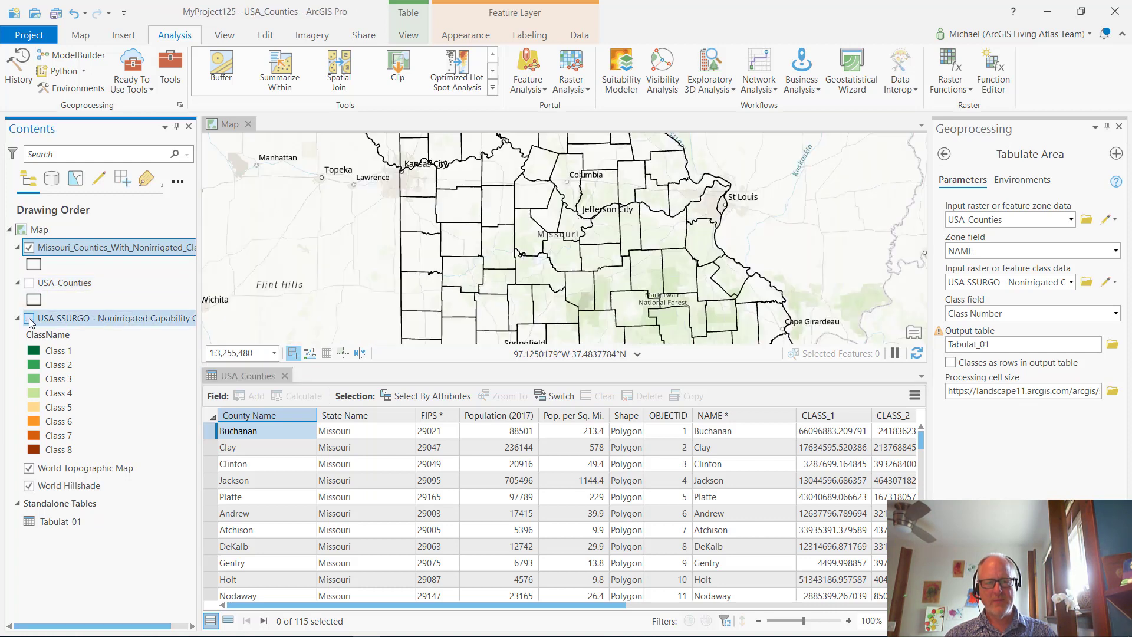
pyautogui.rightClick(47, 248)
pyautogui.click(97, 238)
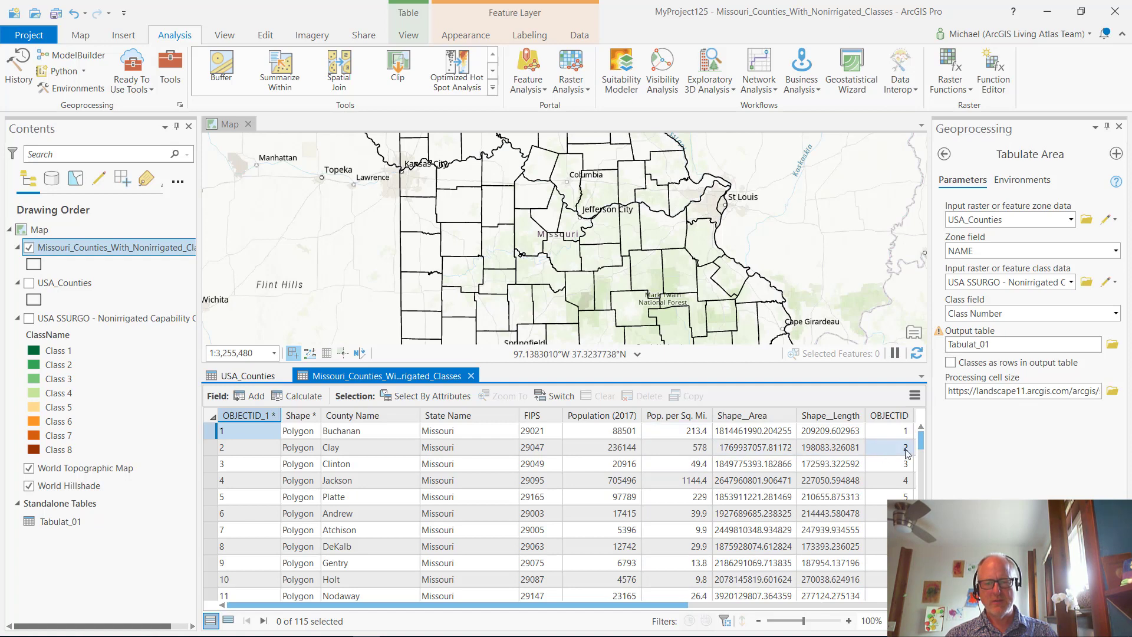
# Examine the exported table's county records and their CLASS_1 to CLASS_8 area values.
pyautogui.moveTo(921, 455); pyautogui.dragTo(921, 560)
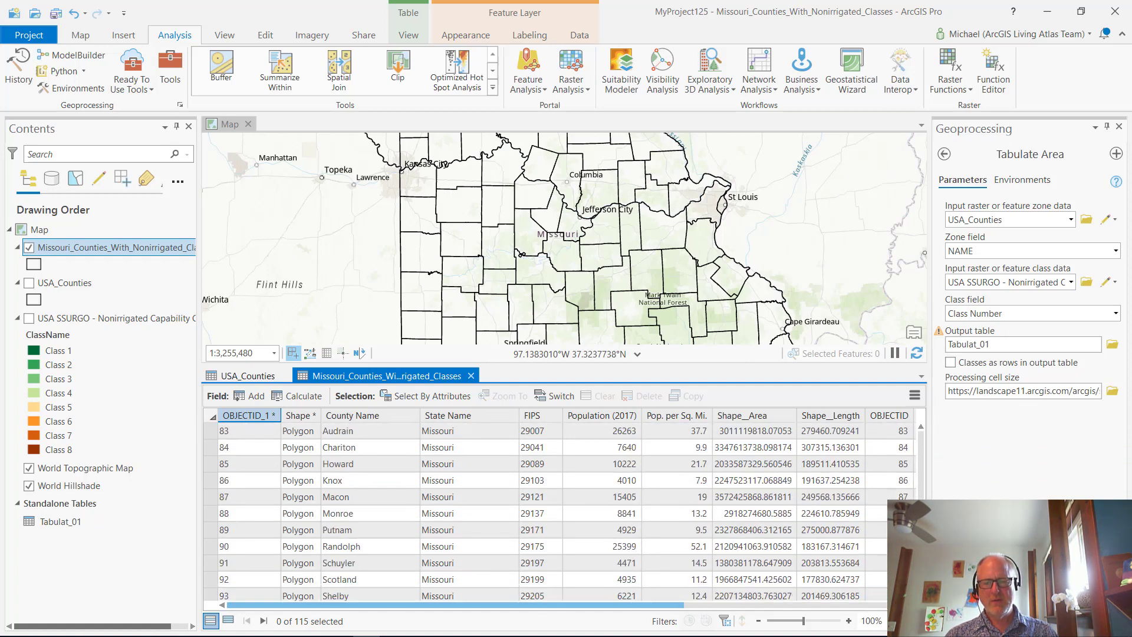
pyautogui.moveTo(655, 605); pyautogui.dragTo(834, 606)
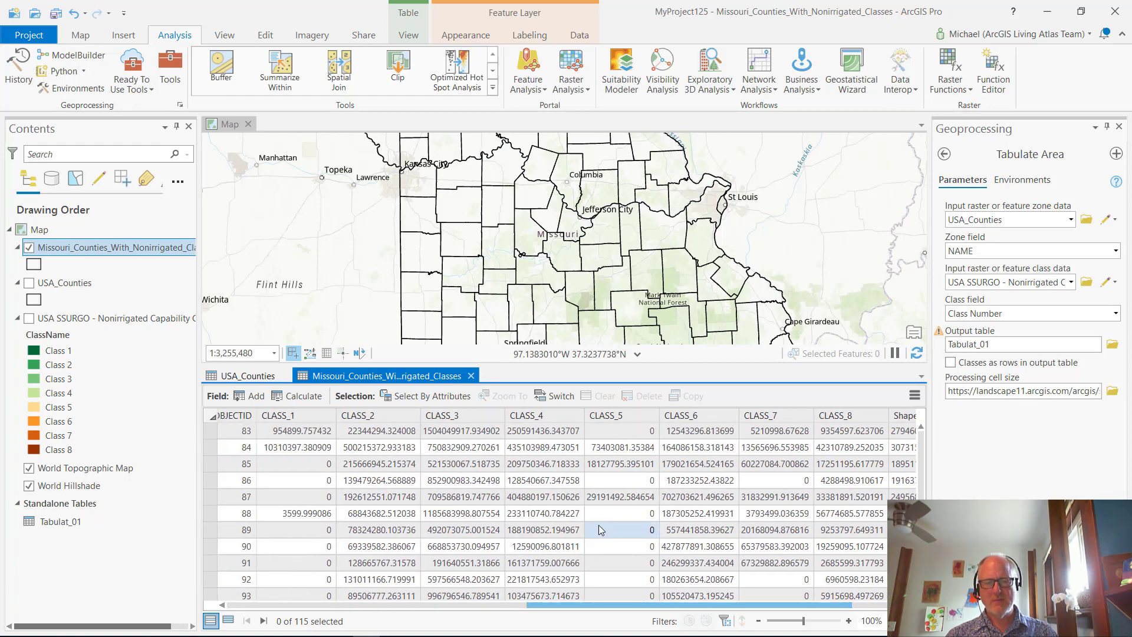
pyautogui.scroll(-3, 600, 530)
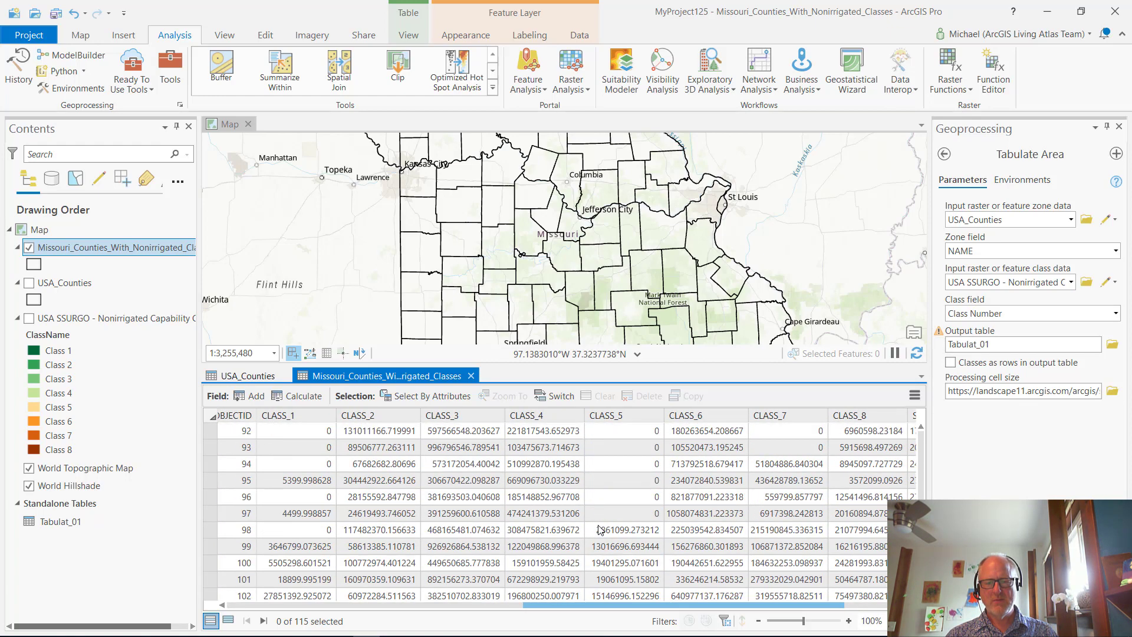
pyautogui.scroll(9, 600, 530)
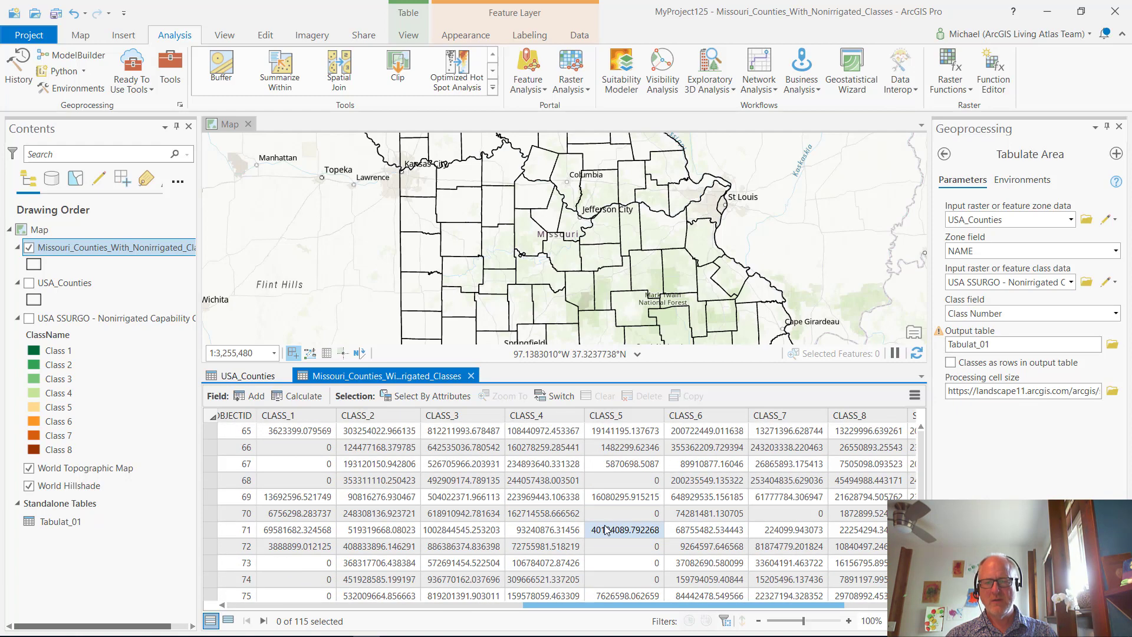
pyautogui.scroll(5, 643, 557)
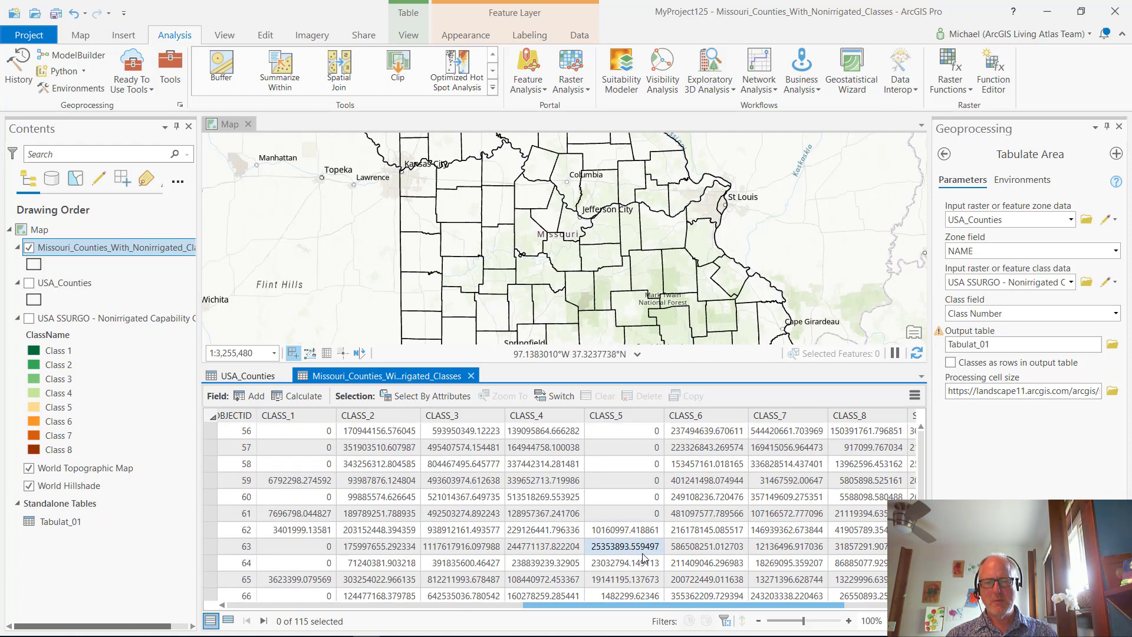
pyautogui.scroll(13, 644, 558)
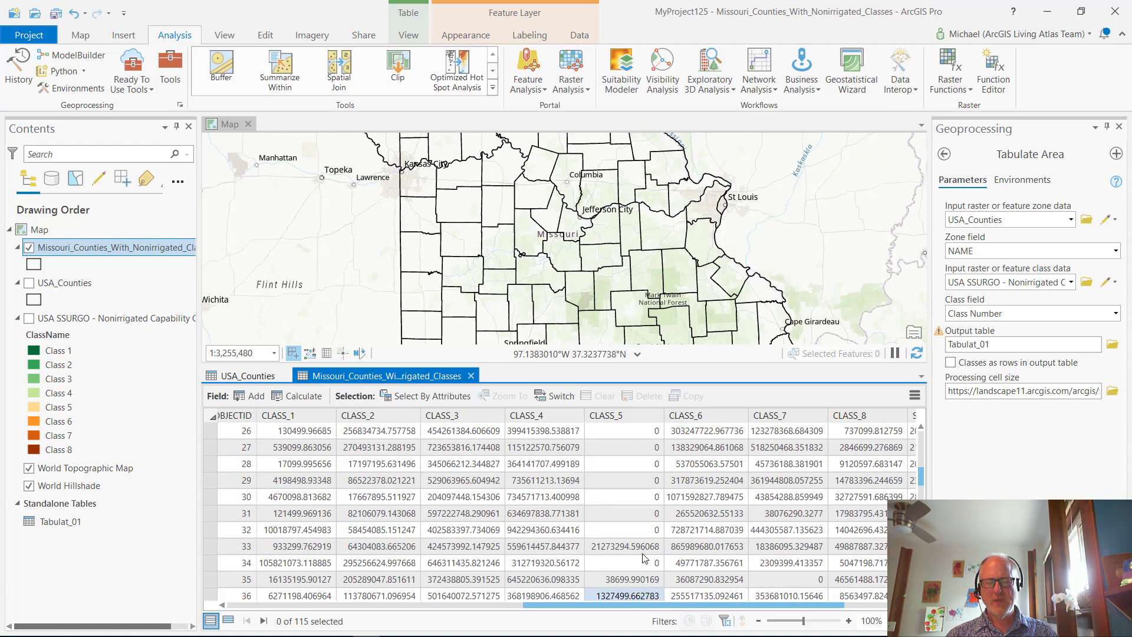
pyautogui.scroll(4, 644, 557)
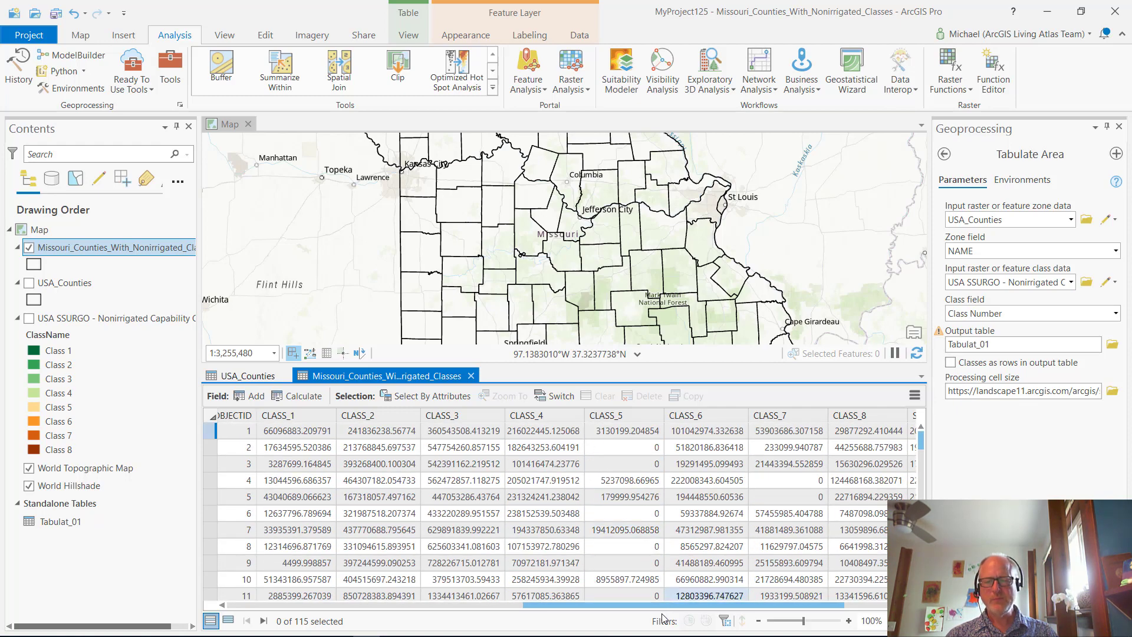
pyautogui.moveTo(662, 610); pyautogui.dragTo(342, 618)
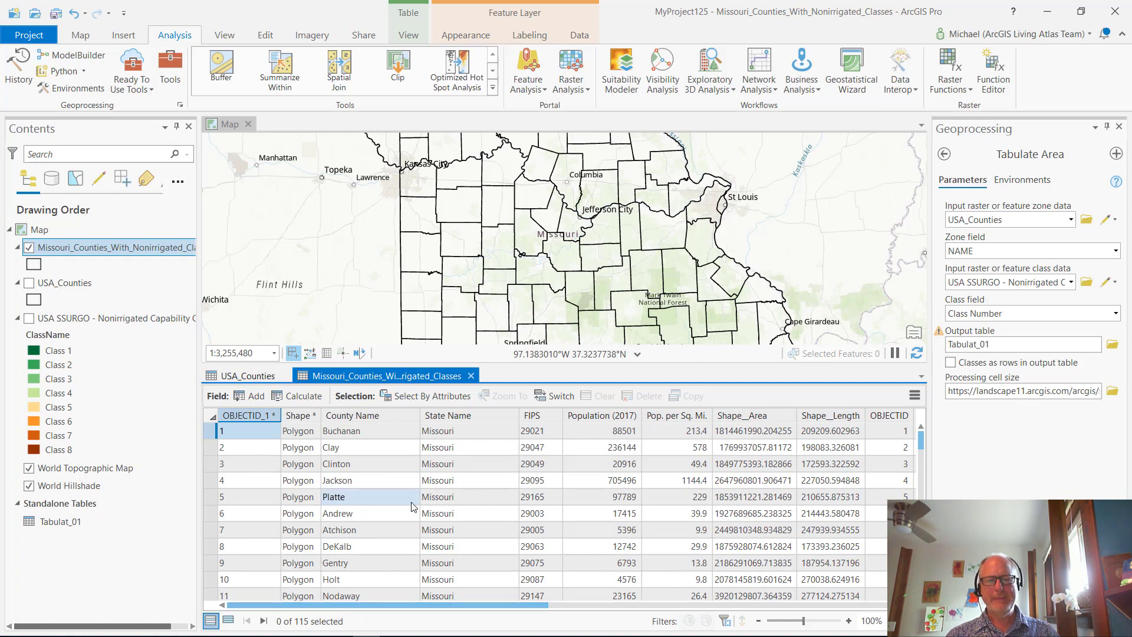
# Start sharing the Missouri_Counties_With_Nonirrigated_Classes layer as a web layer.
pyautogui.rightClick(72, 248)
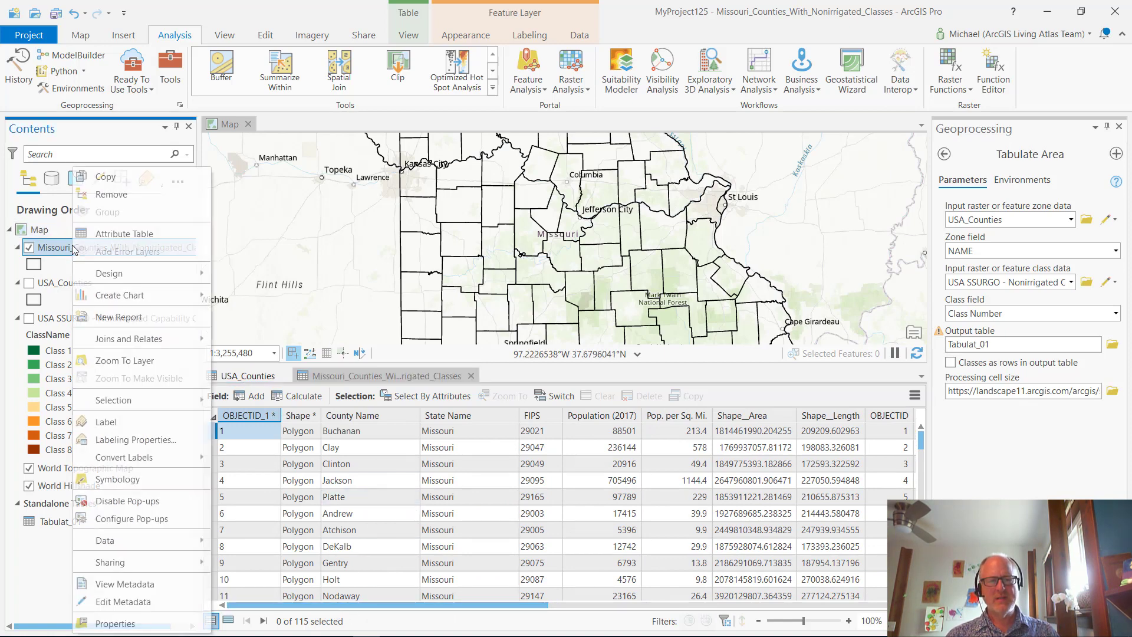
pyautogui.moveTo(178, 567)
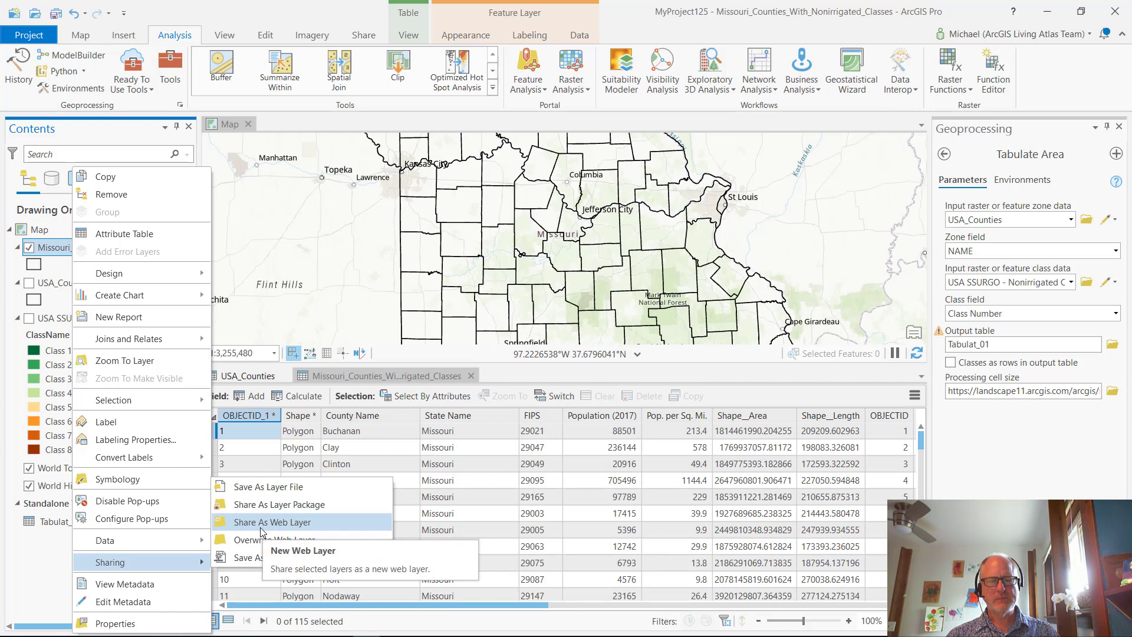
pyautogui.click(349, 525)
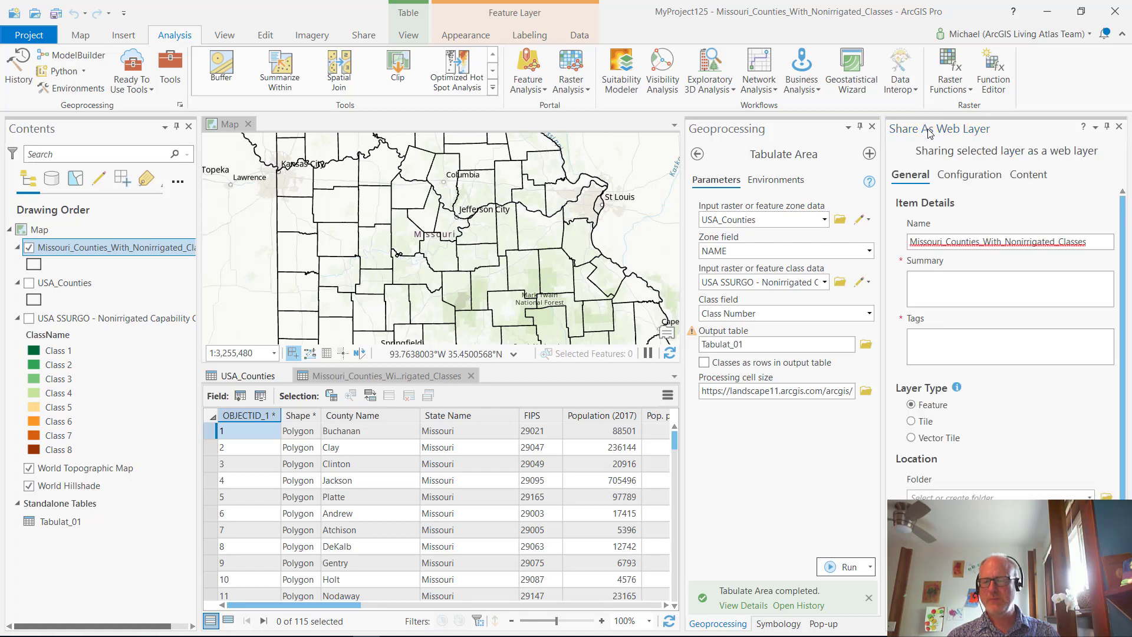
# Enter the web layer summary "Area of each county in Missouri that is within each class of nonirrigated capability".
pyautogui.click(1012, 288)
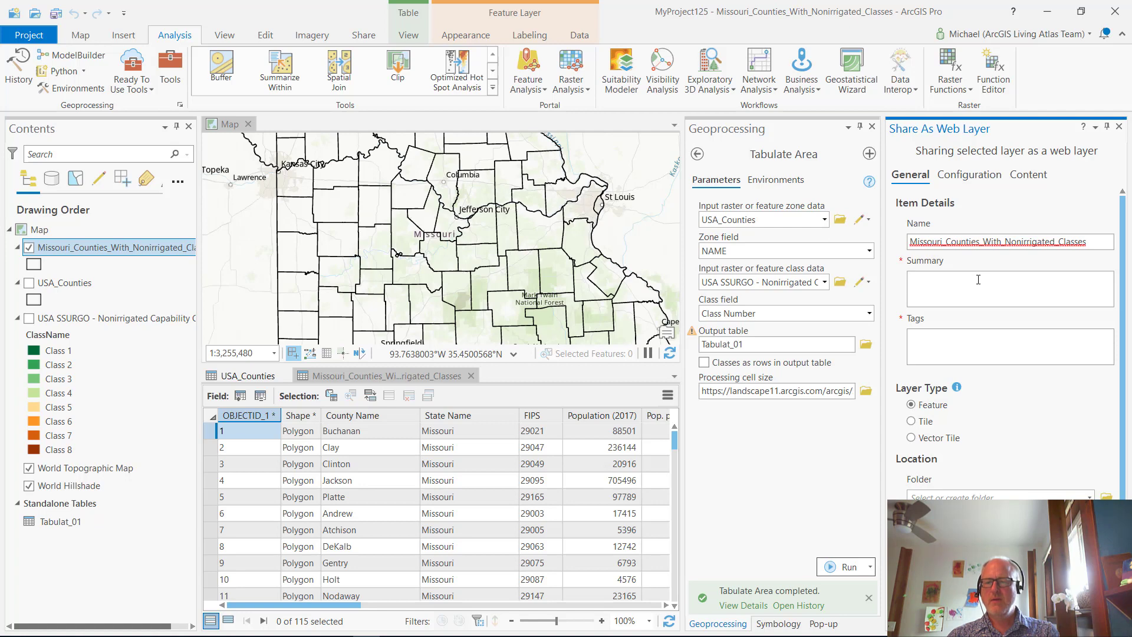
pyautogui.write('of')
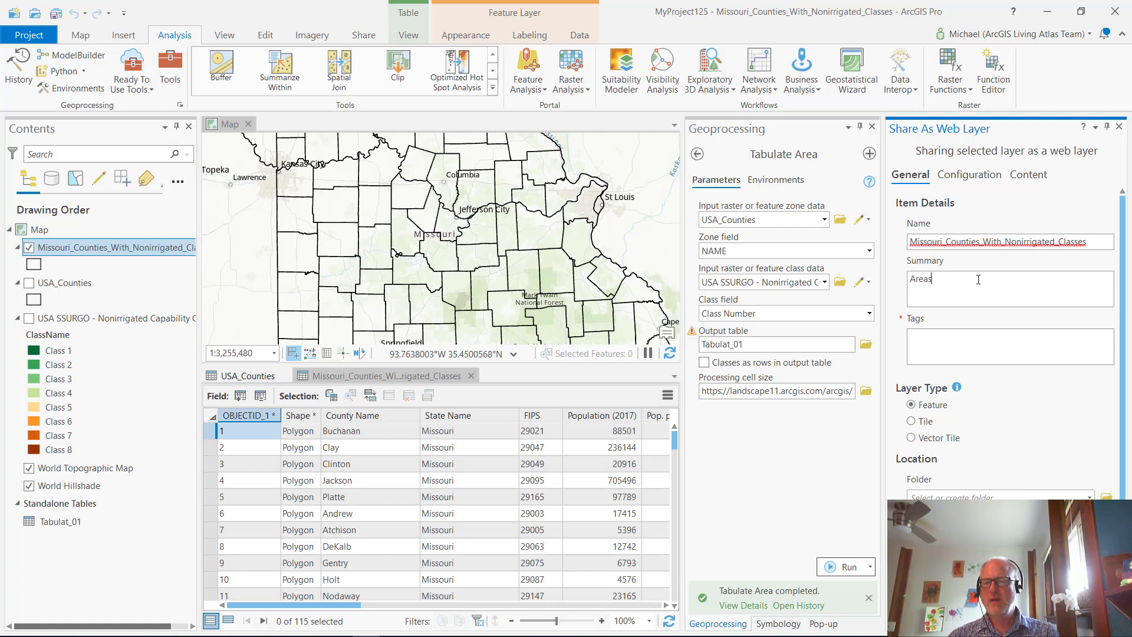
pyautogui.write(' each county in ')
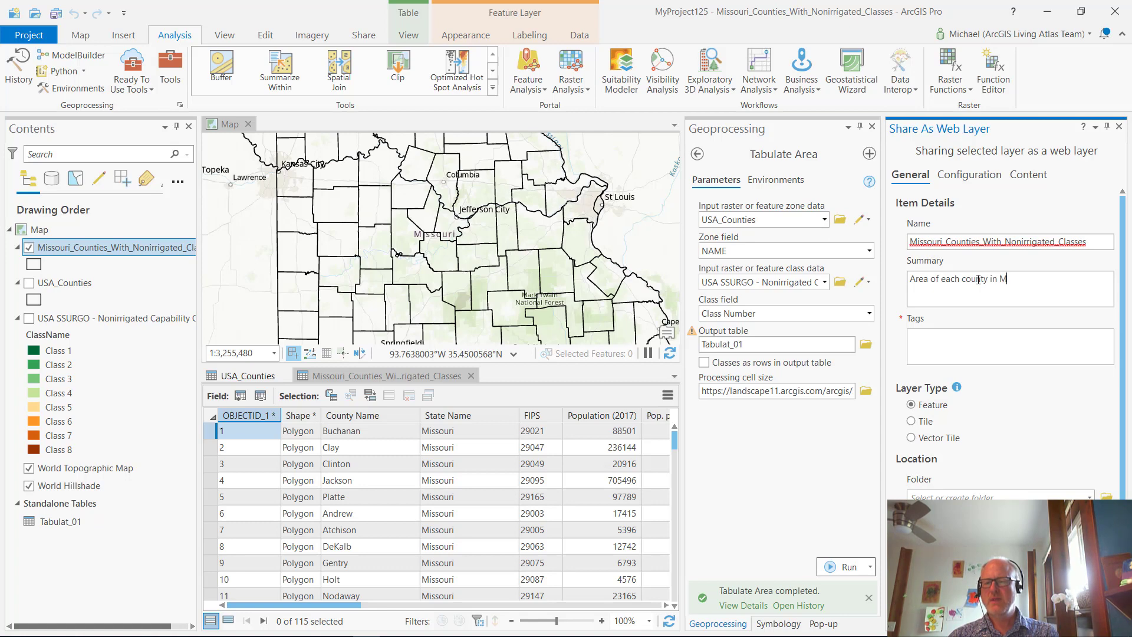
pyautogui.write('Missiou')
pyautogui.write('our')
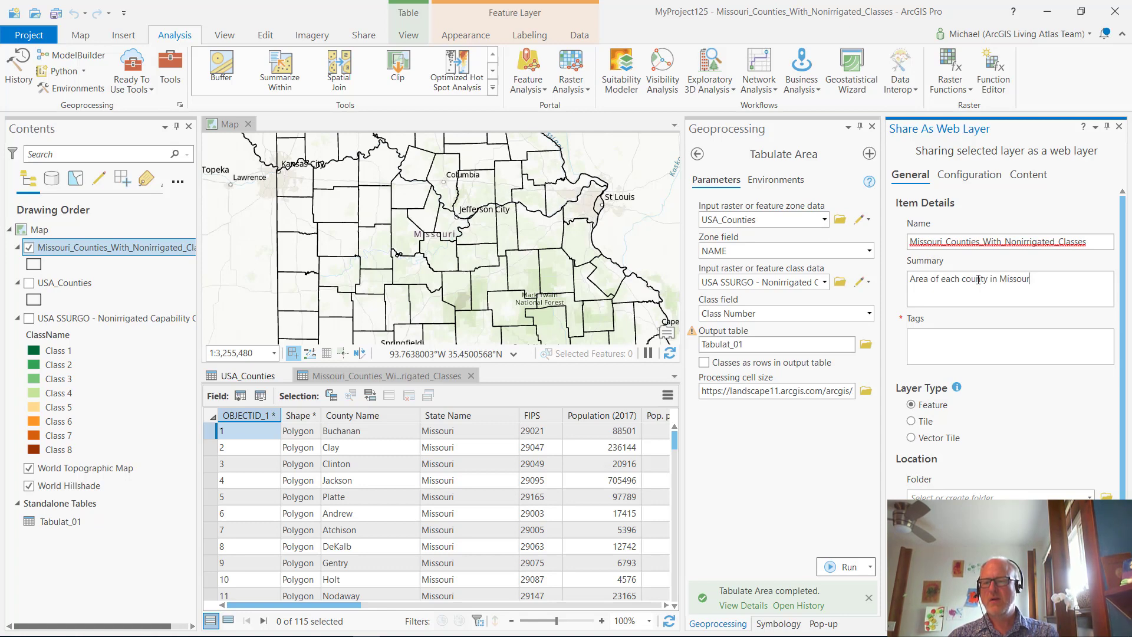
pyautogui.write('i that is wit')
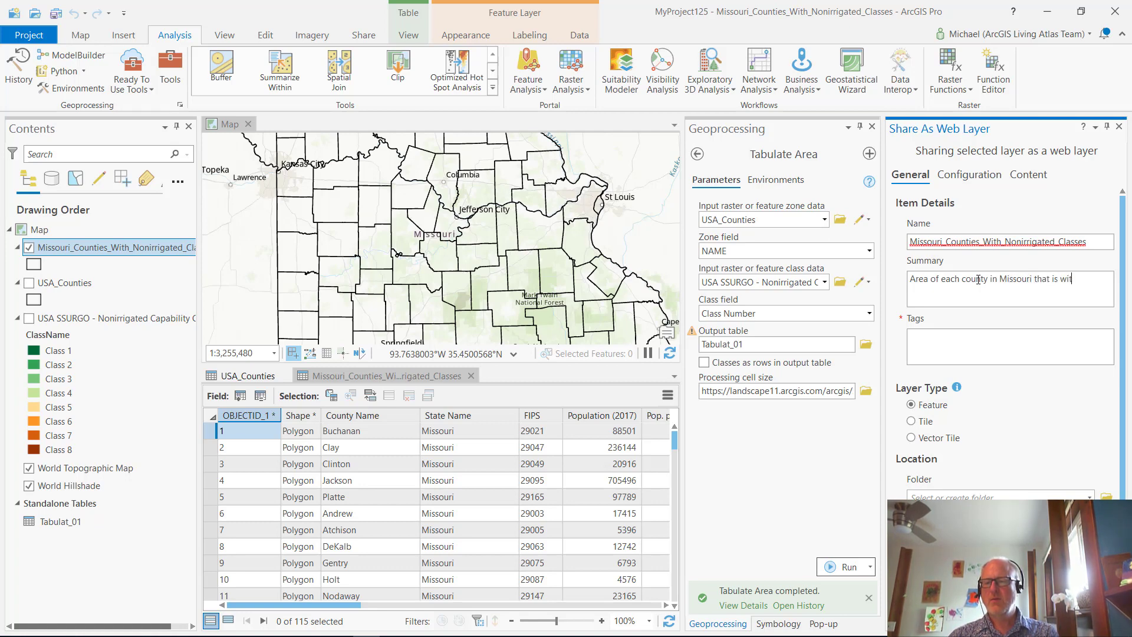
pyautogui.write('hin each class')
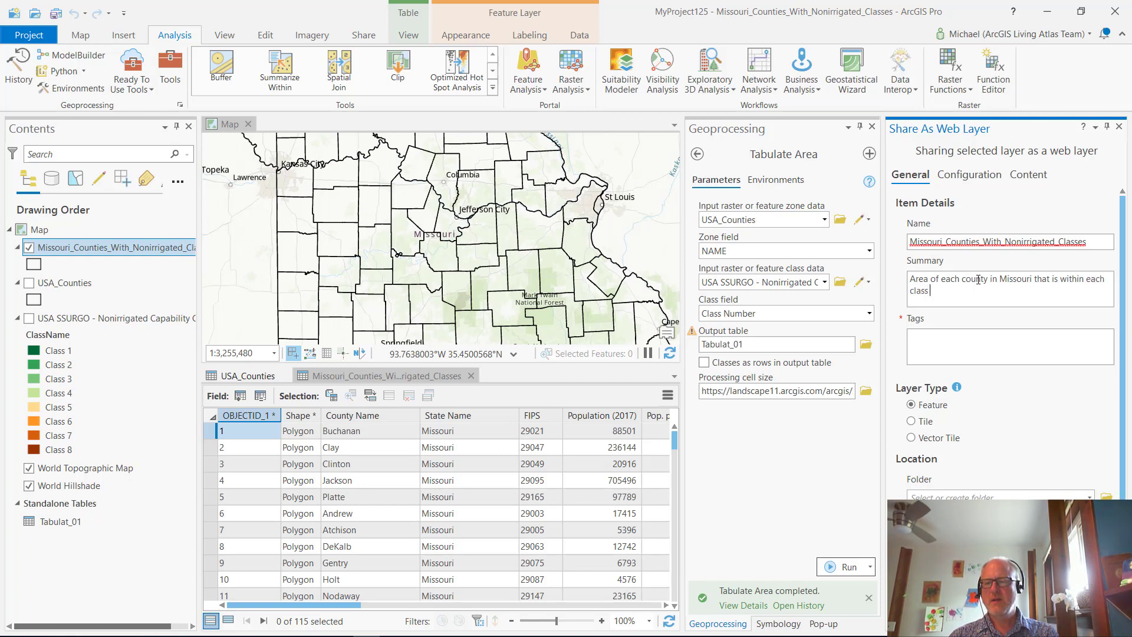
pyautogui.write(' of nonirr')
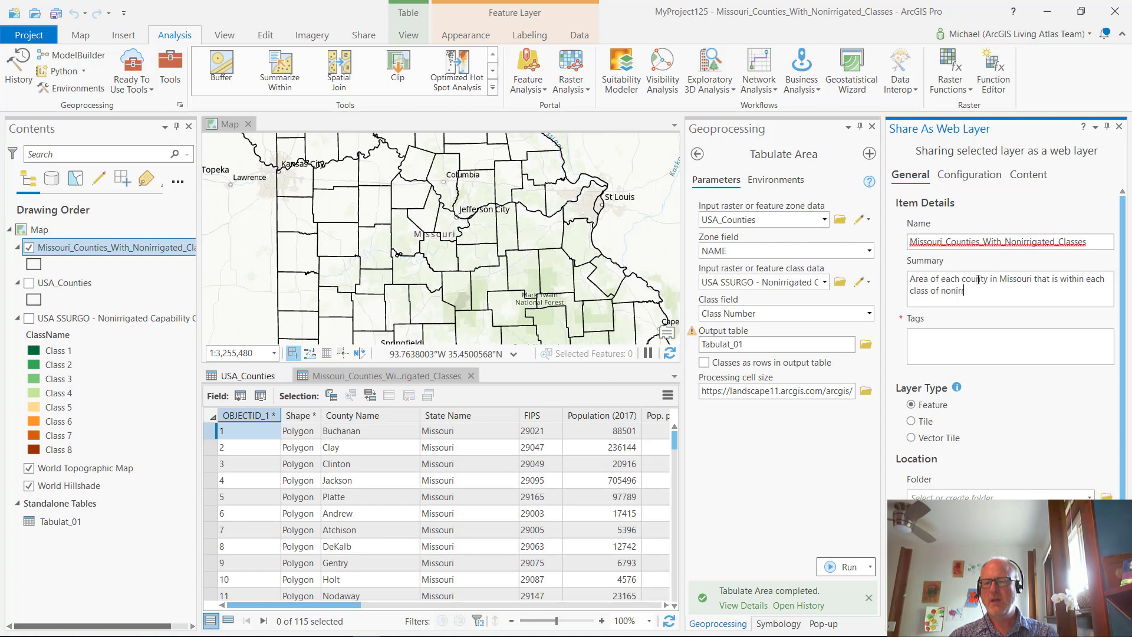
pyautogui.write('igated ')
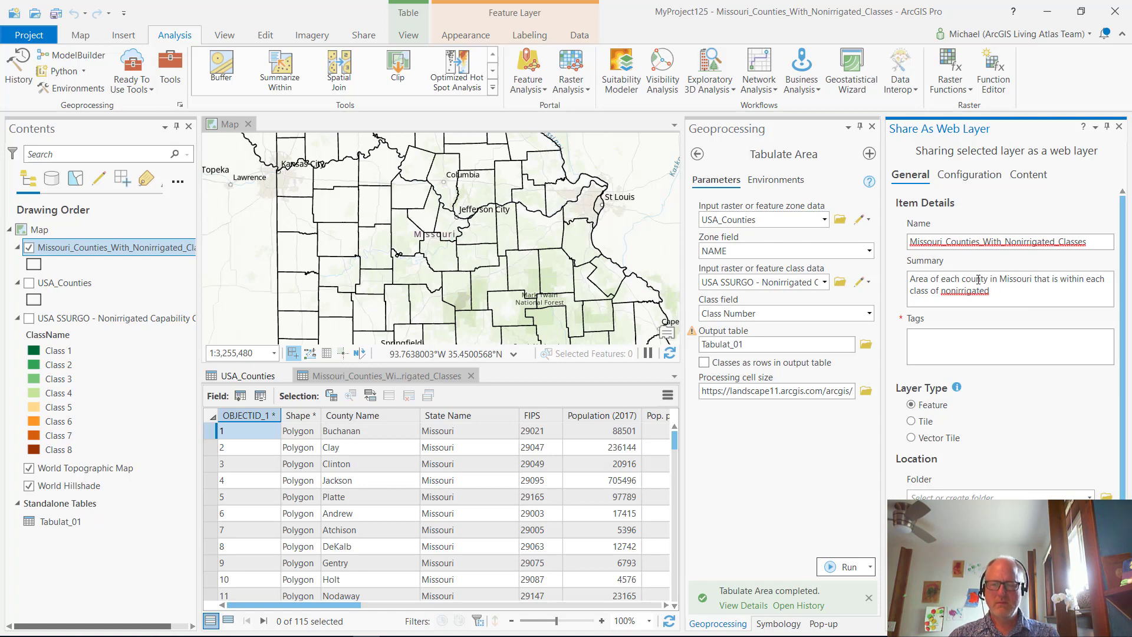
pyautogui.write('capability')
pyautogui.press('Tab')
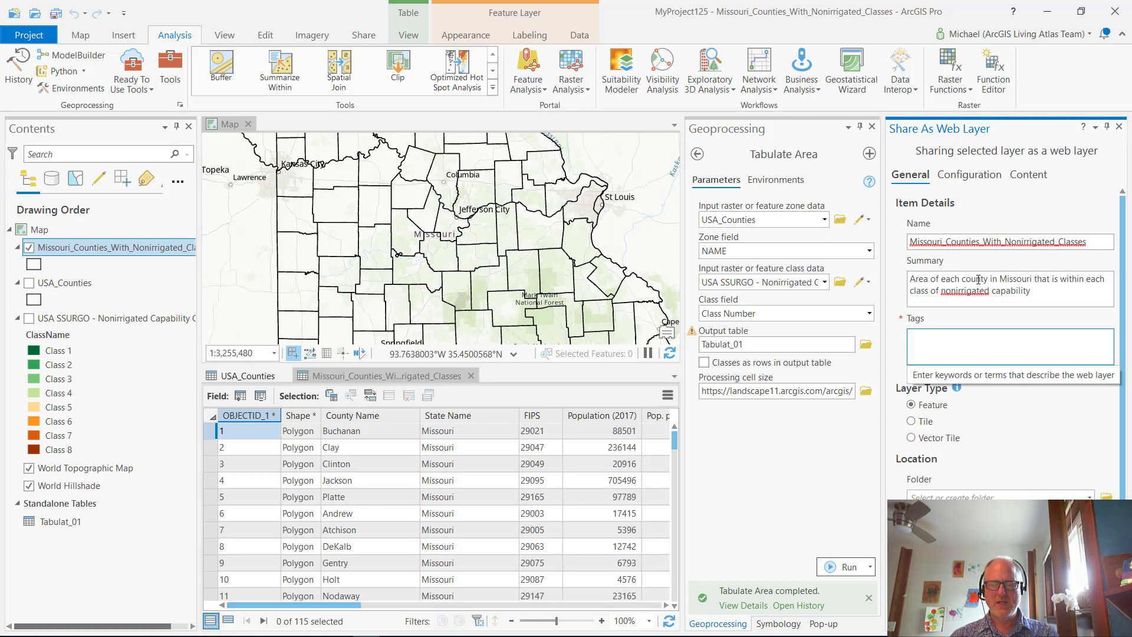
# Add the tag "test" to the web layer and review its configuration and content settings.
pyautogui.write('test')
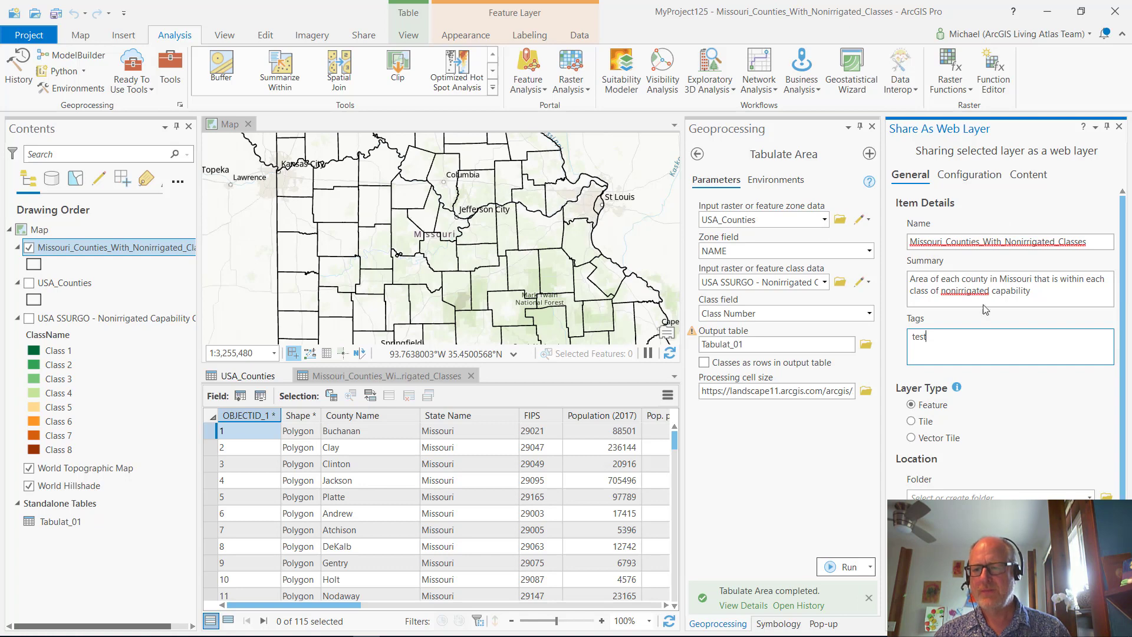
pyautogui.click(976, 178)
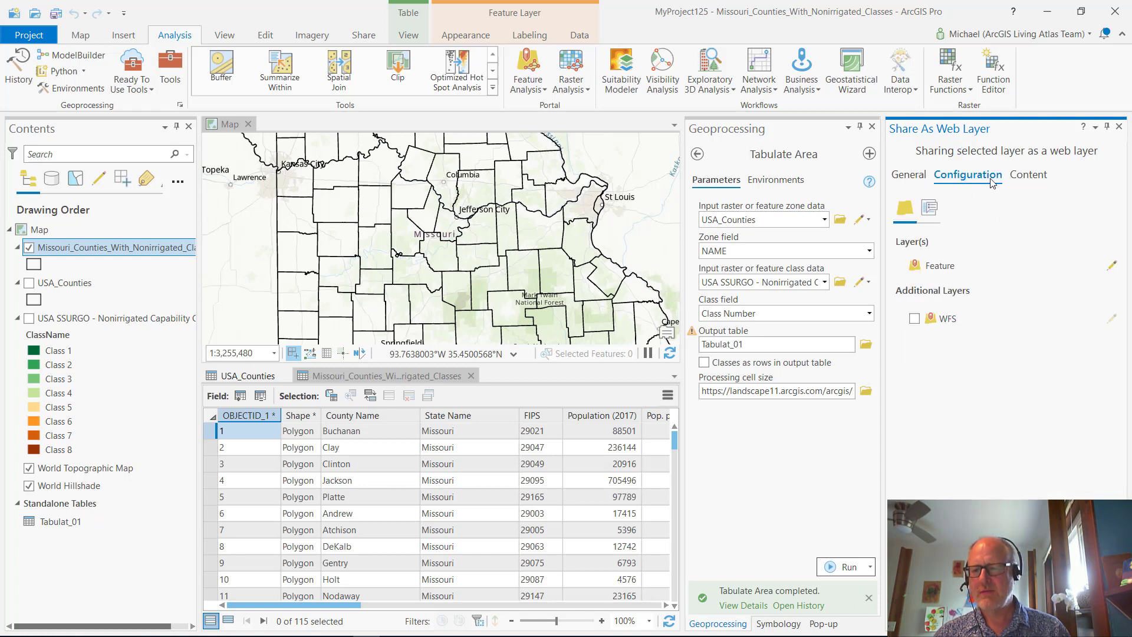
pyautogui.click(1020, 179)
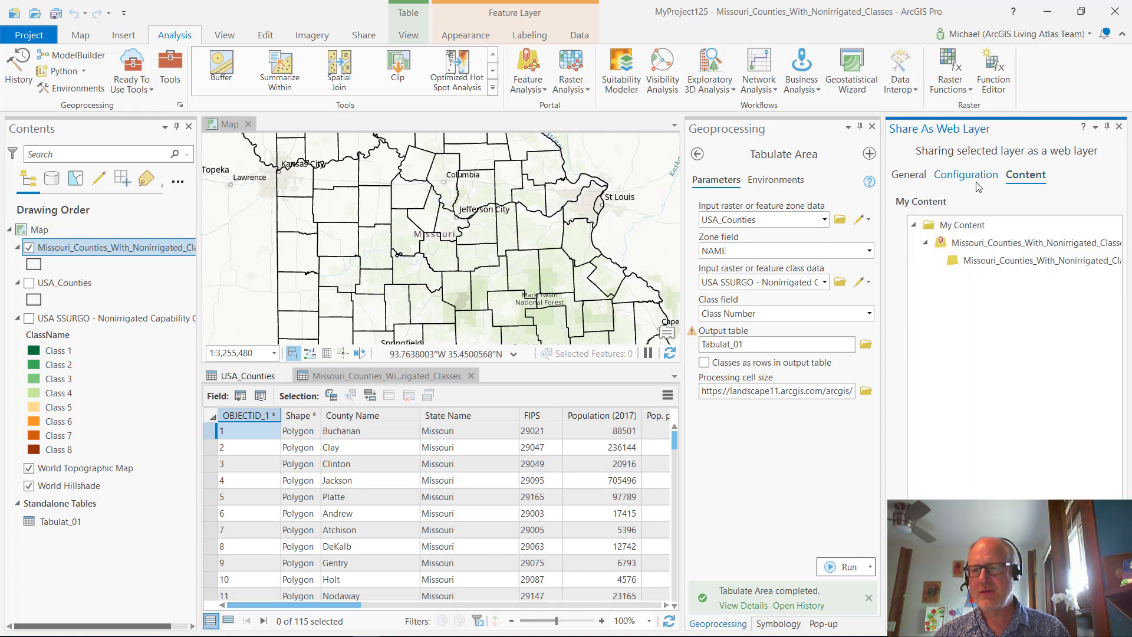
pyautogui.click(910, 176)
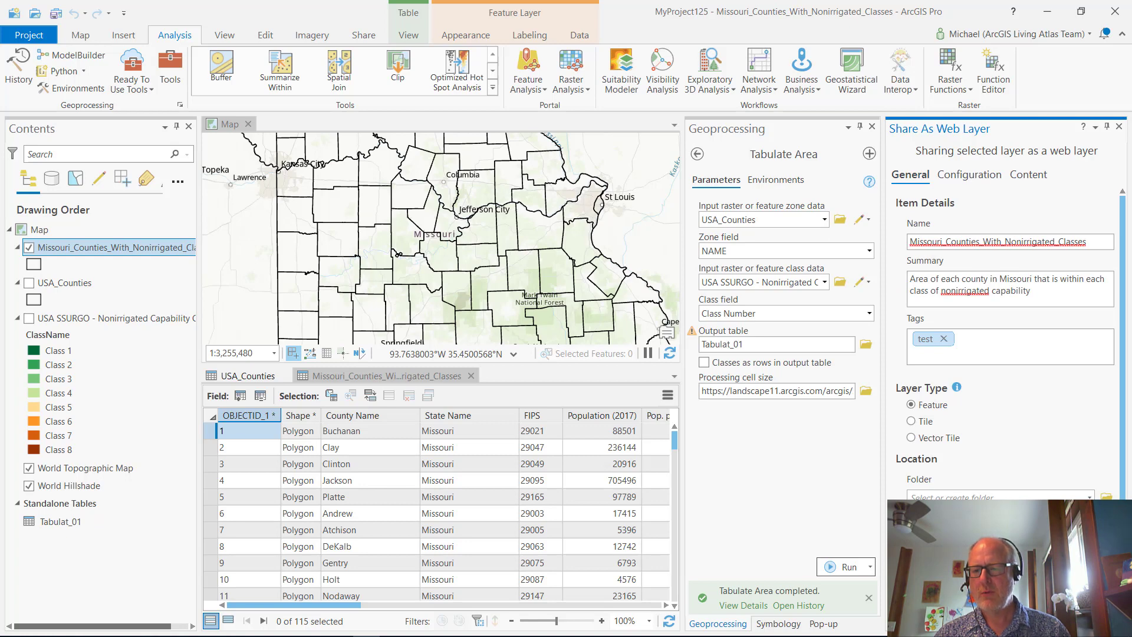
# Analyze the web layer for sharing problems and examine the details of each reported error.
pyautogui.click(937, 584)
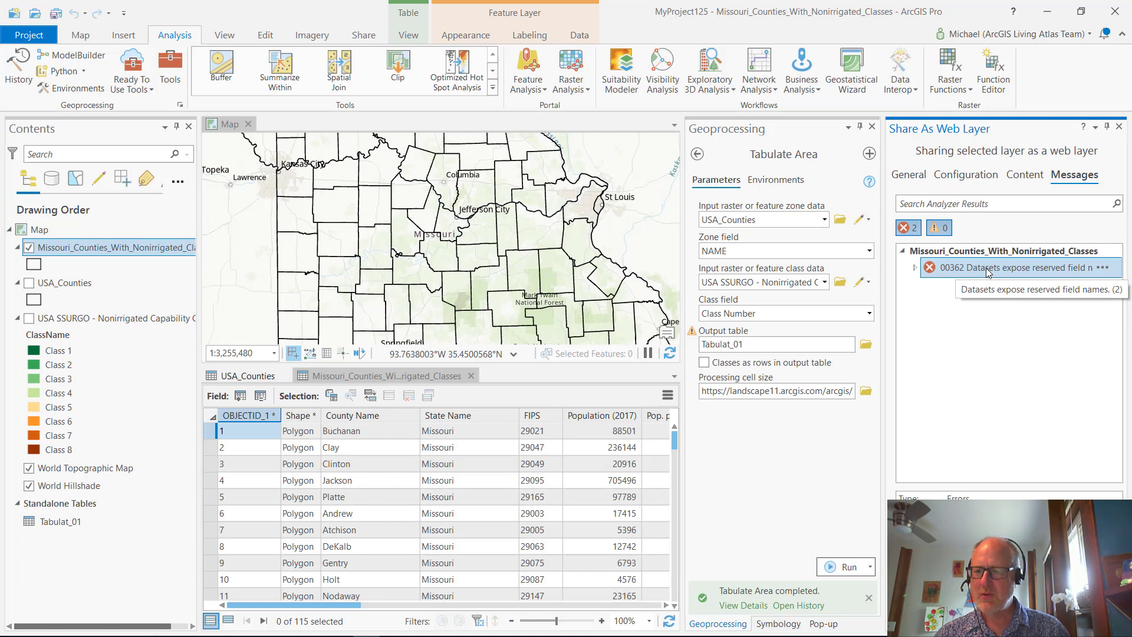
pyautogui.doubleClick(988, 269)
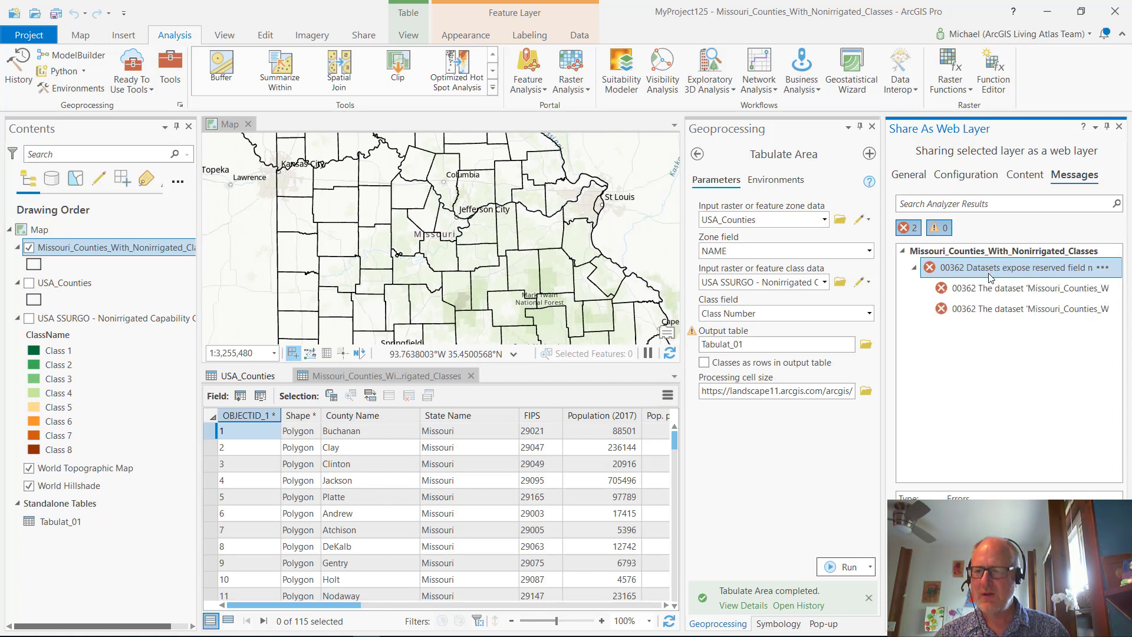
pyautogui.click(994, 289)
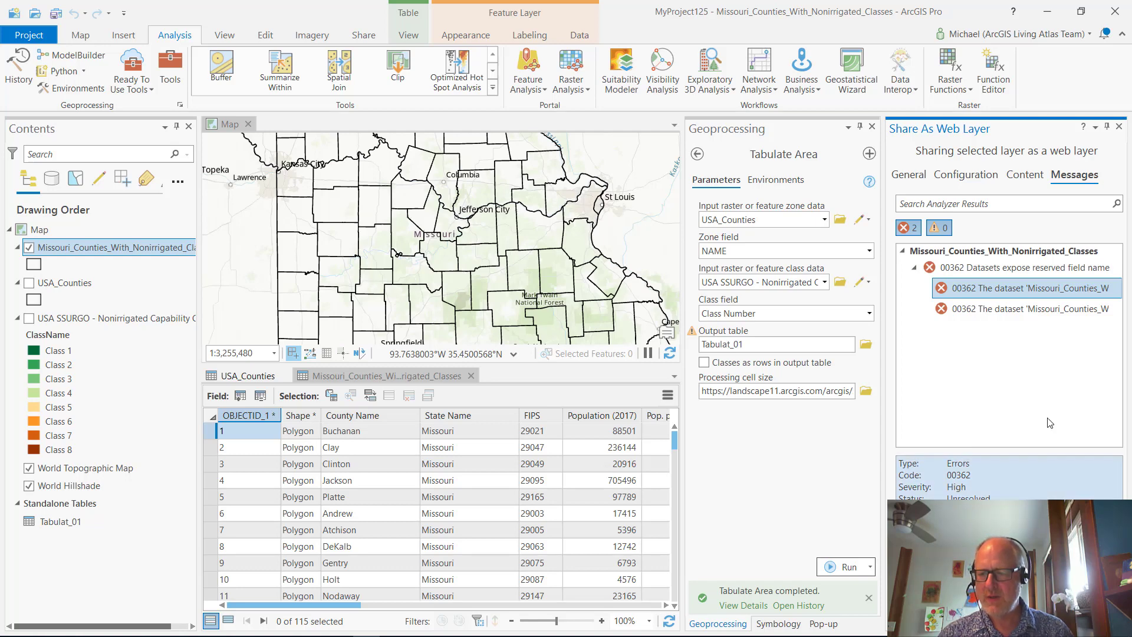
pyautogui.click(1002, 310)
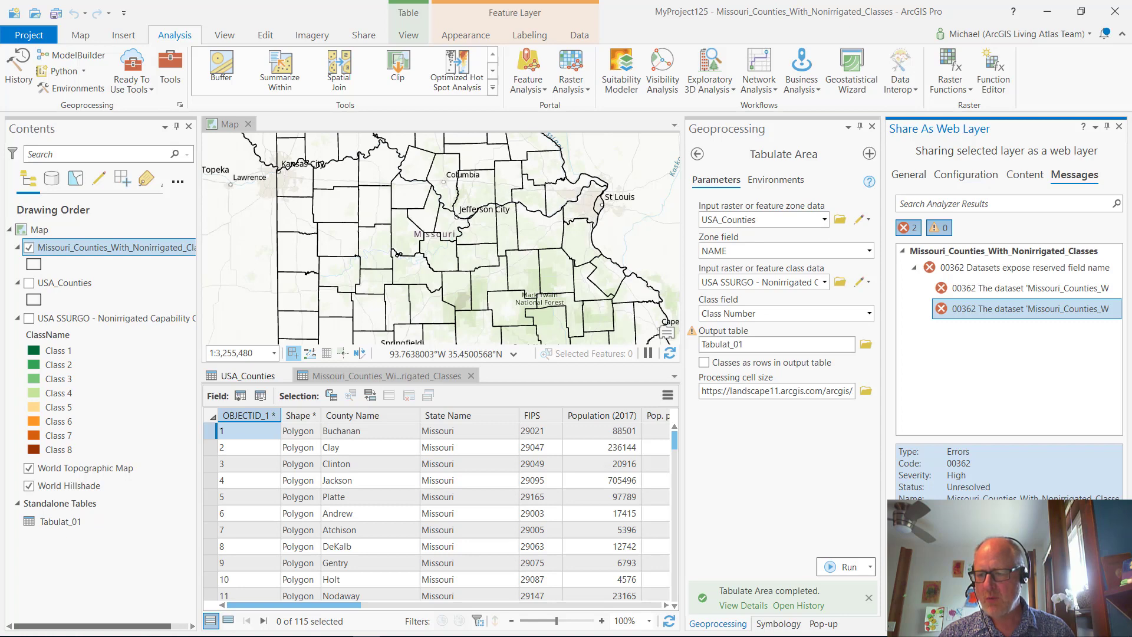
# Permanently delete the Shape__Length field from the Missouri_Counties_With_Nonirrigated_Classes attribute table.
pyautogui.click(478, 435)
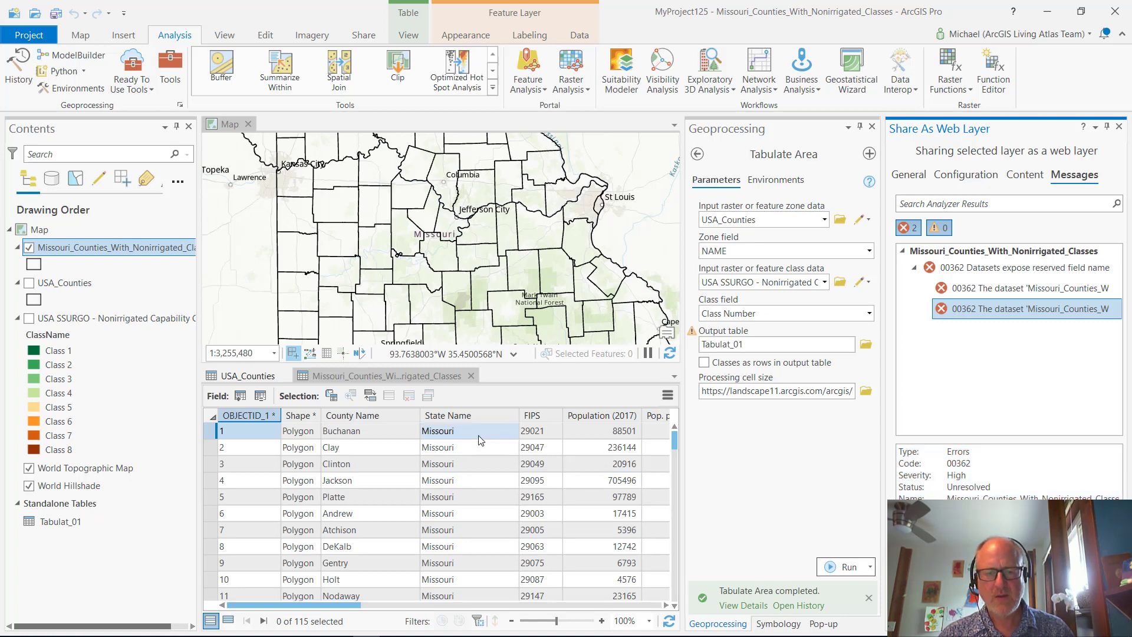
pyautogui.click(614, 606)
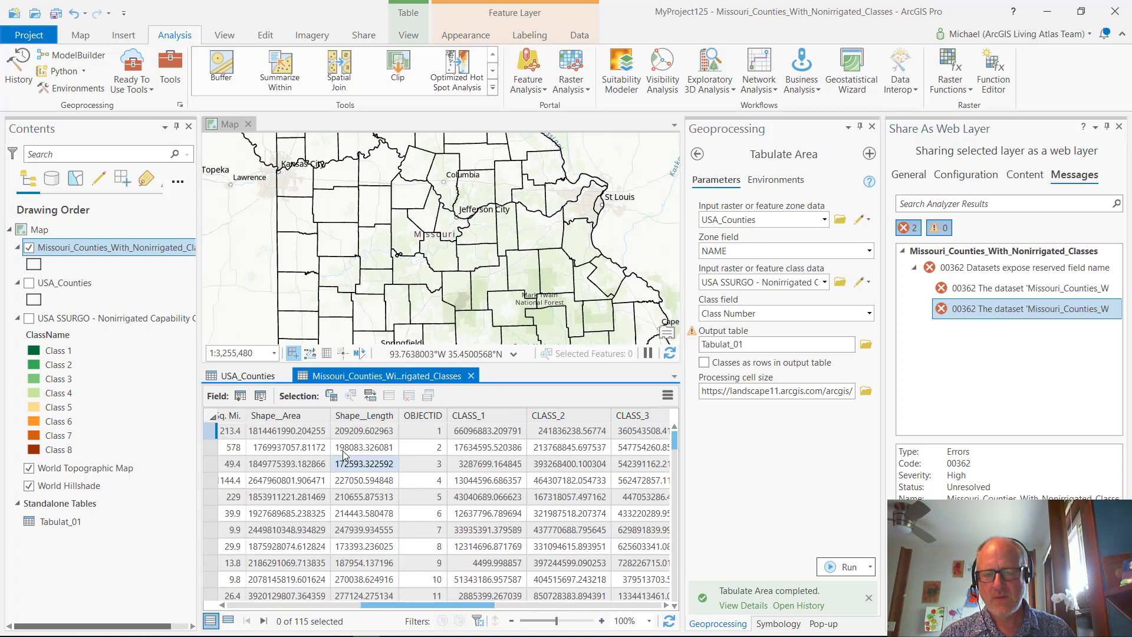
pyautogui.rightClick(274, 418)
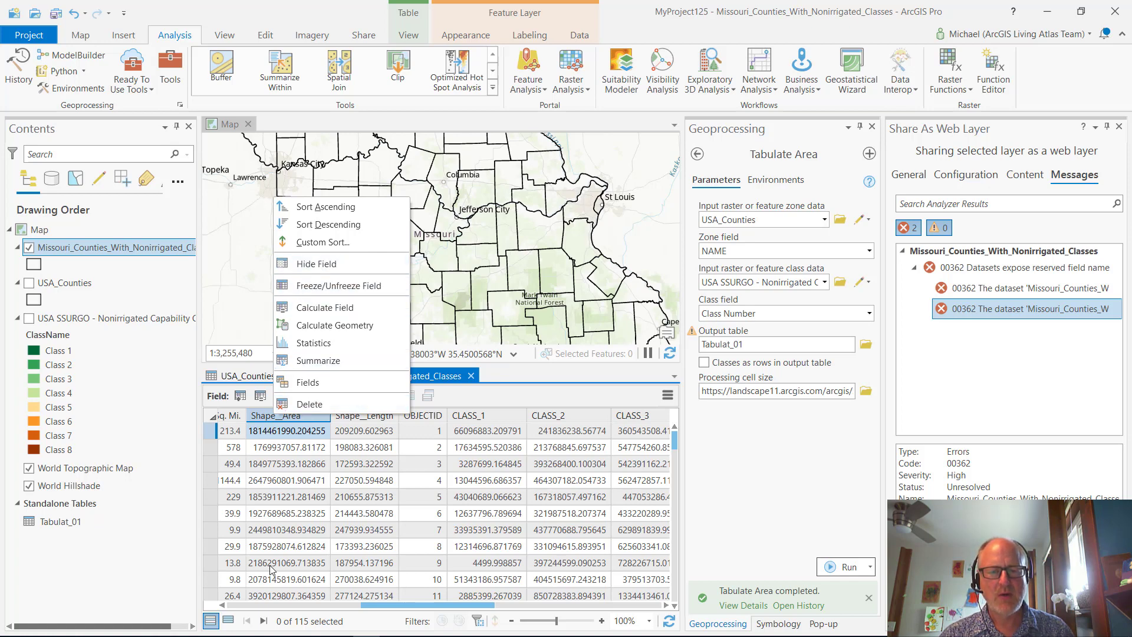
pyautogui.click(344, 606)
pyautogui.moveTo(344, 605); pyautogui.dragTo(466, 634)
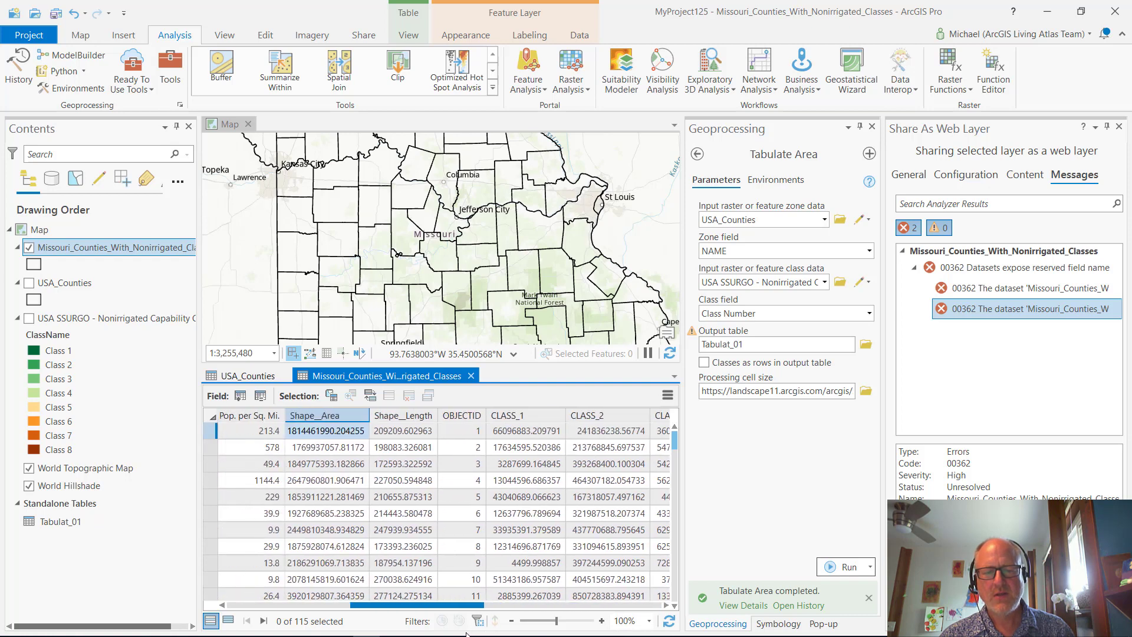
pyautogui.rightClick(402, 418)
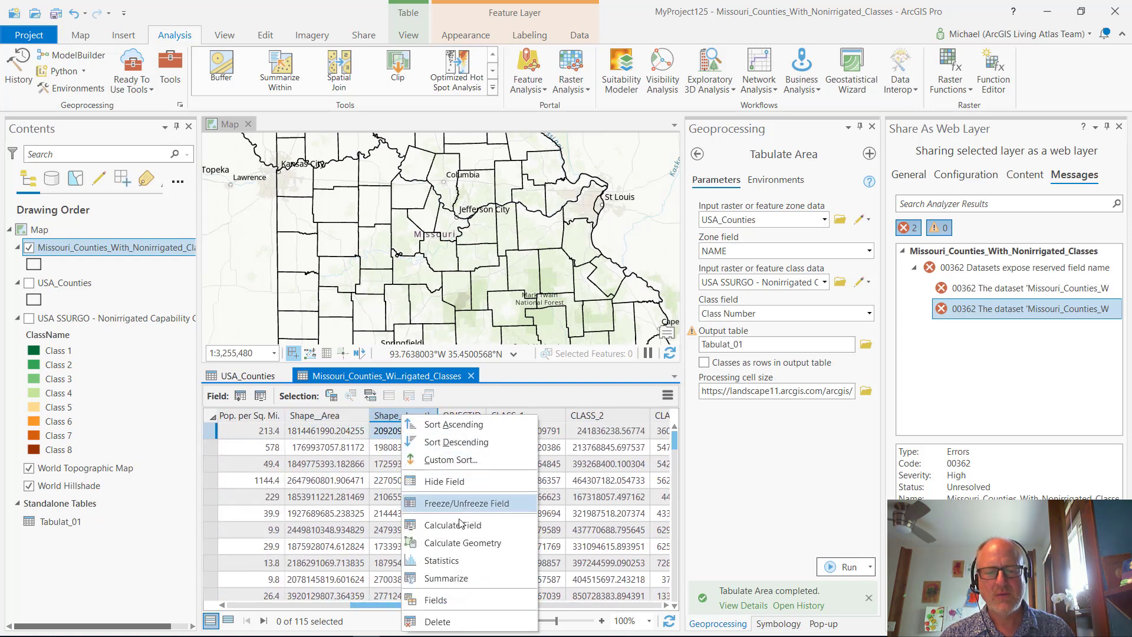
pyautogui.click(462, 622)
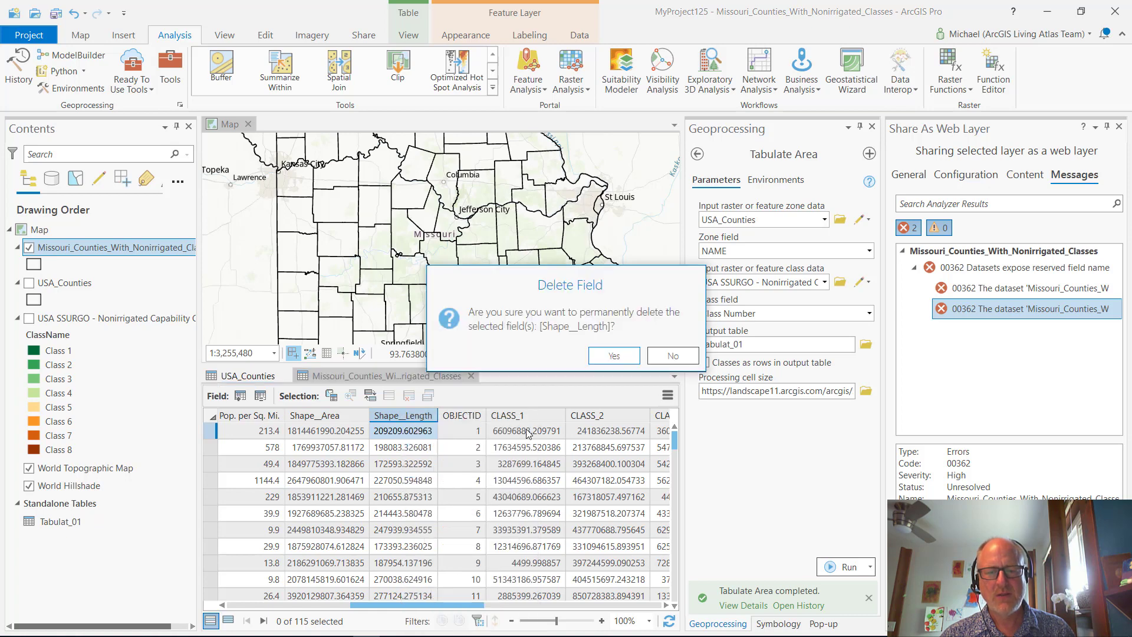
pyautogui.click(606, 360)
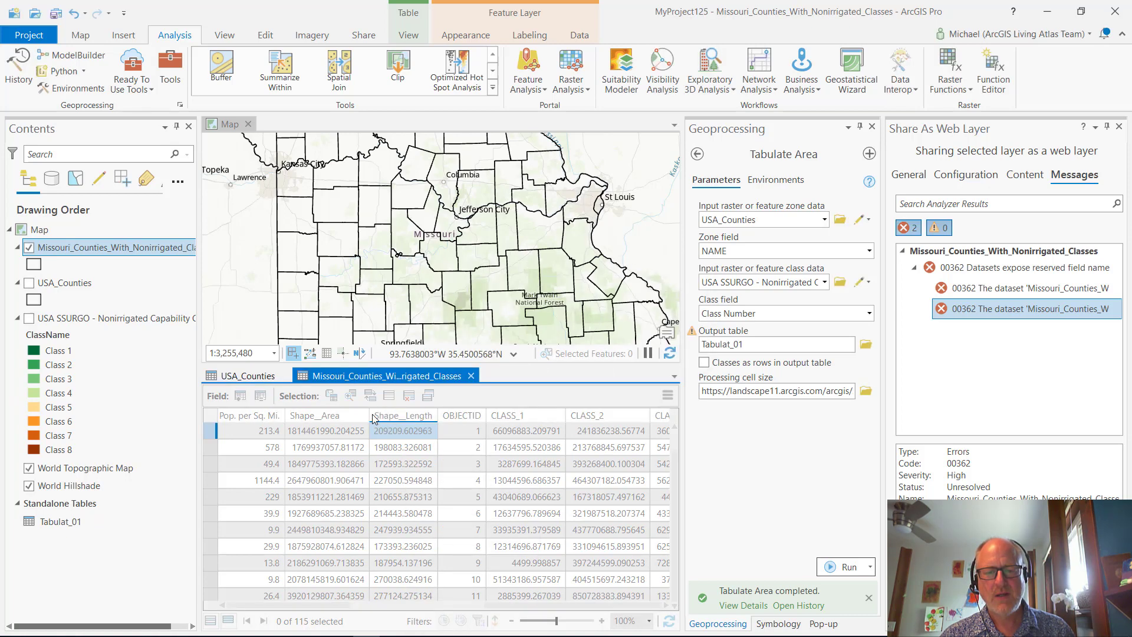
# Permanently delete the Shape__Area field from the same attribute table and analyze the web layer again.
pyautogui.rightClick(327, 415)
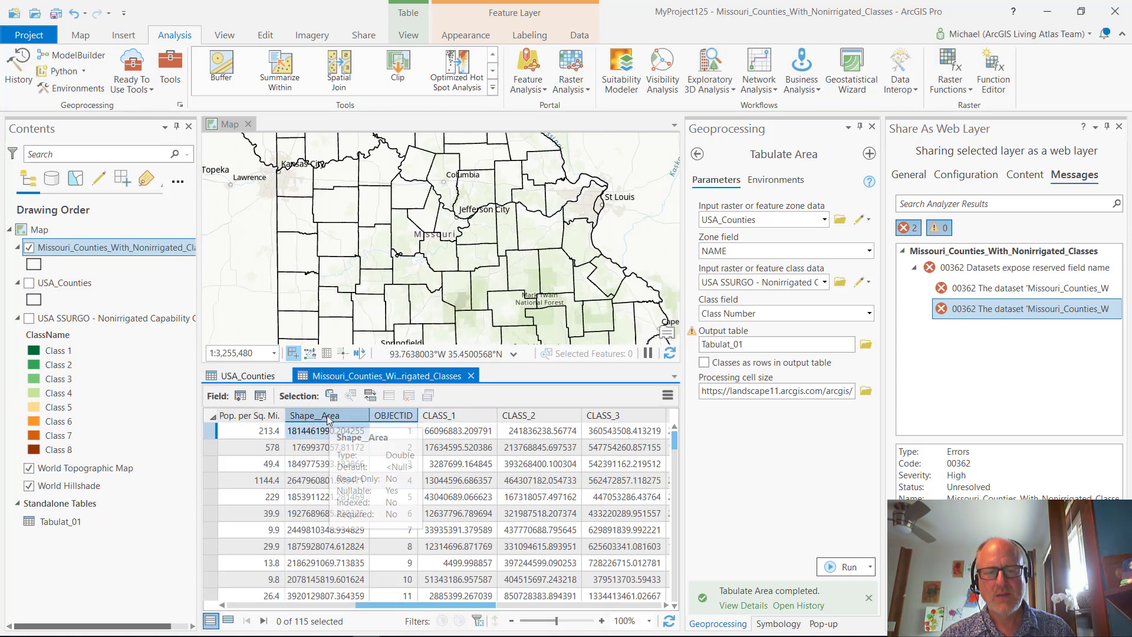
pyautogui.click(411, 622)
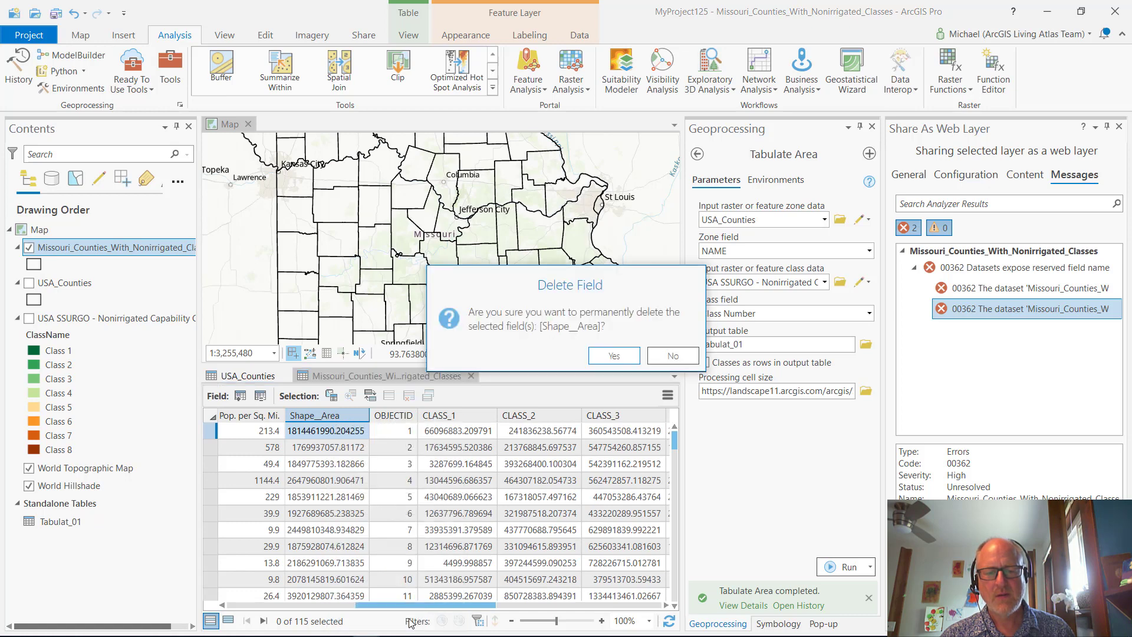
pyautogui.click(608, 360)
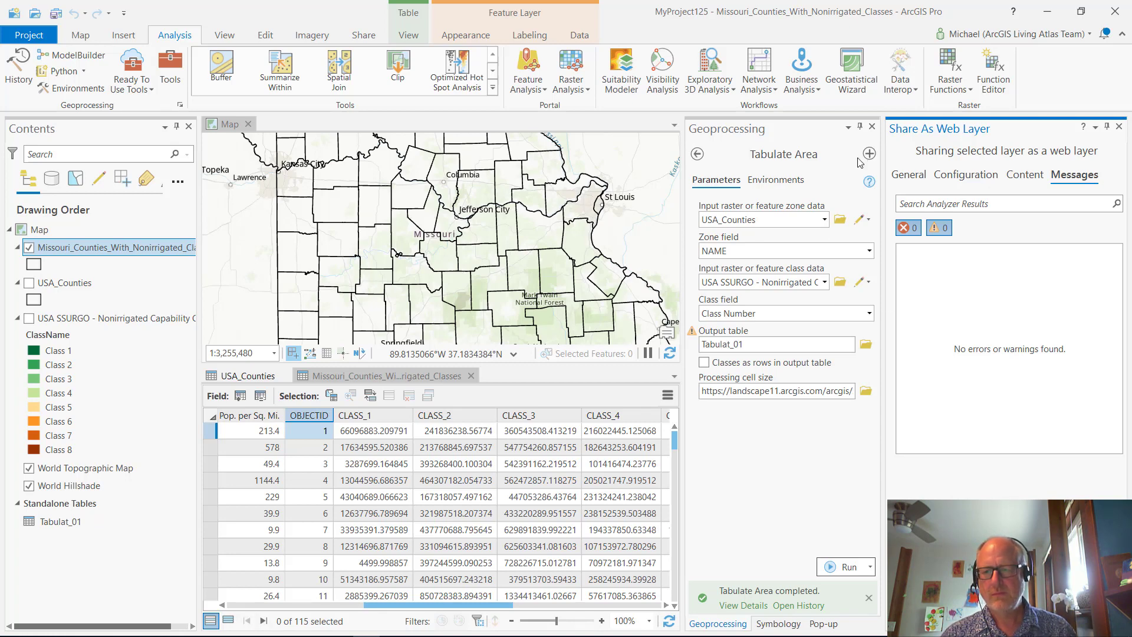
# Close the geoprocessing, symbology and pop-up panes and both attribute tables, and turn on the USA SSURGO - Nonirrigated Capability Class layer.
pyautogui.click(872, 126)
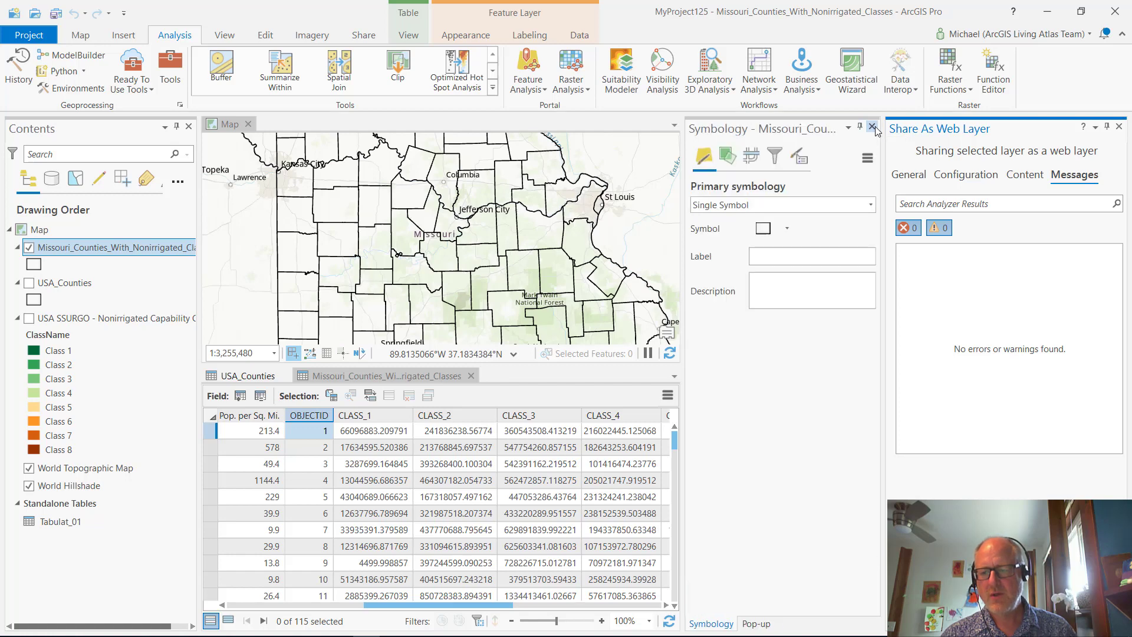
pyautogui.click(872, 127)
pyautogui.click(872, 127)
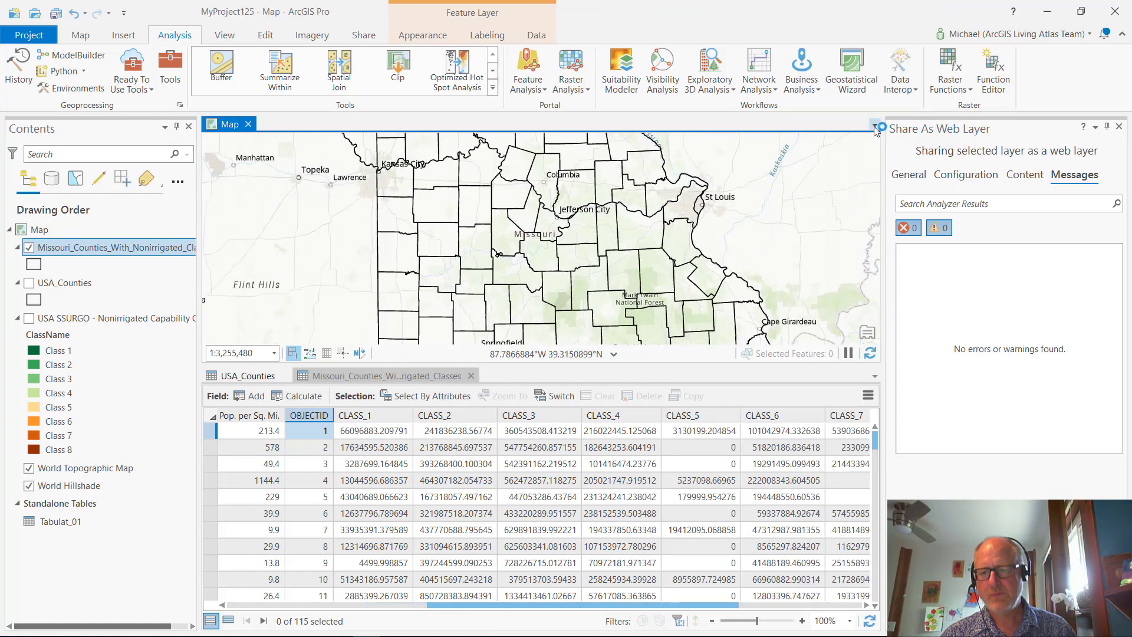
pyautogui.click(471, 375)
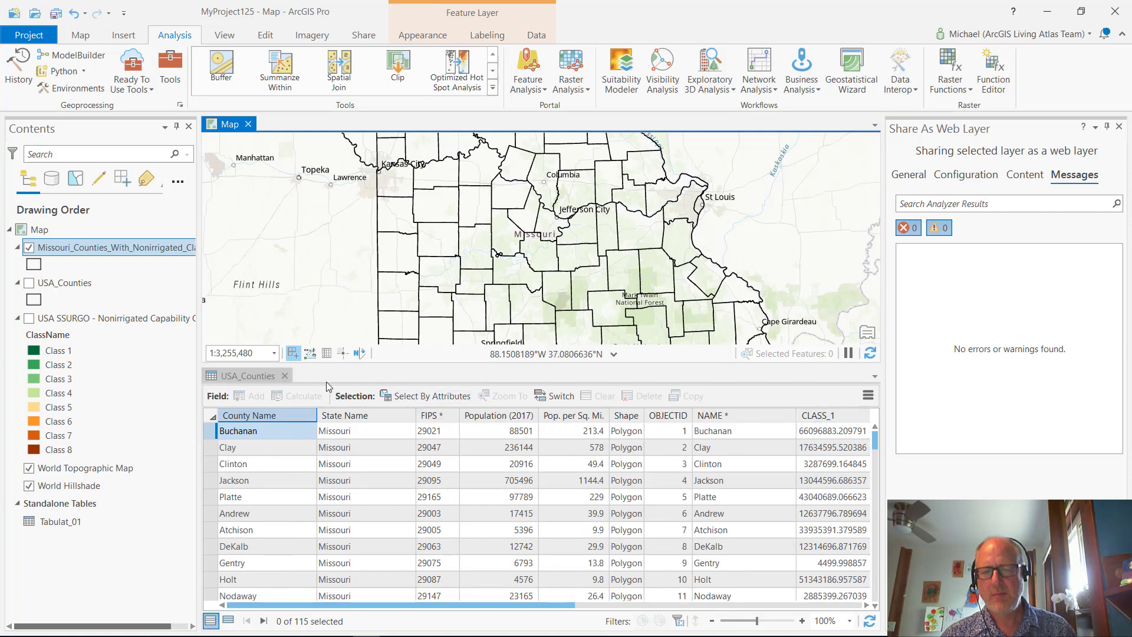
pyautogui.click(285, 375)
pyautogui.click(28, 319)
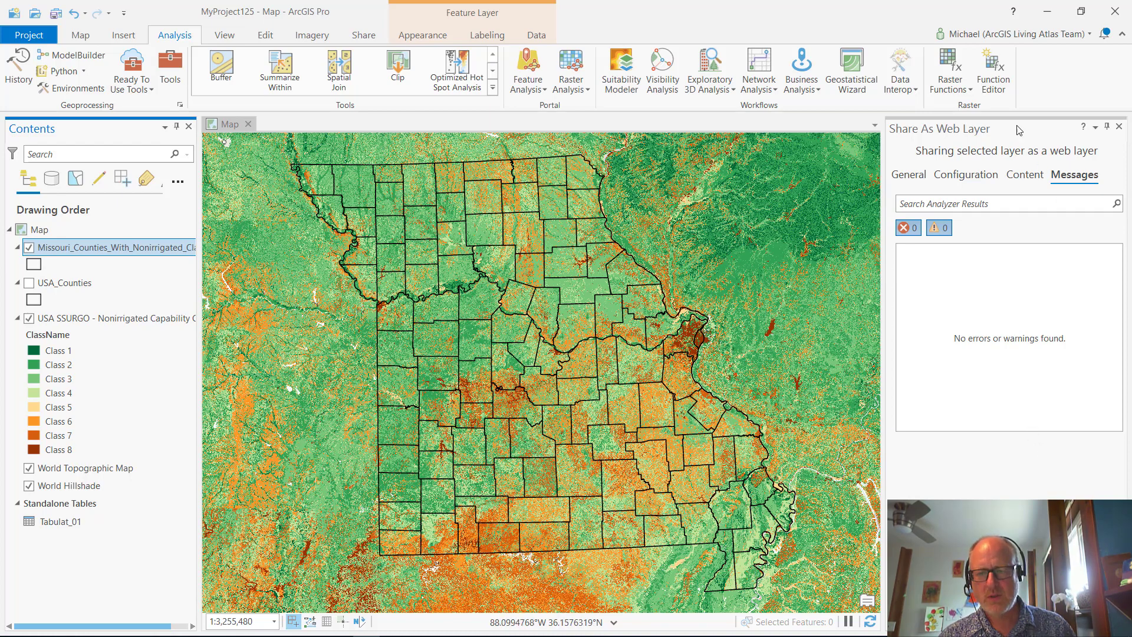
pyautogui.moveTo(519, 636)
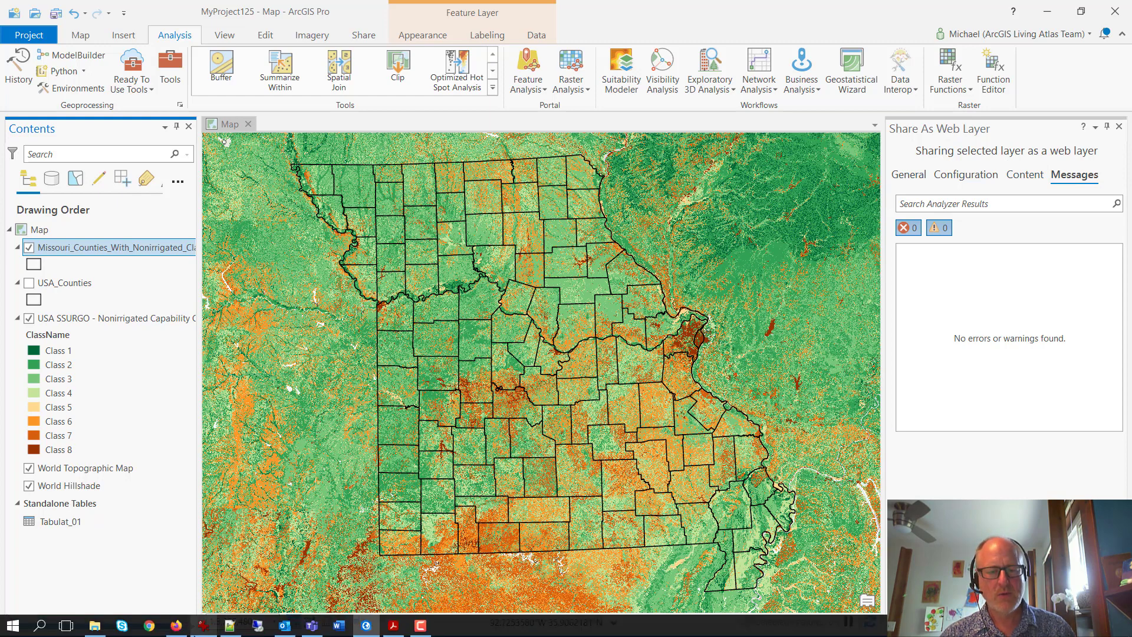
# Switch to ArcGIS Online in the browser, refresh My Content and open the hosted Missouri_Counties_With_Nonirrigated_Classes feature layer in the map viewer.
pyautogui.click(174, 632)
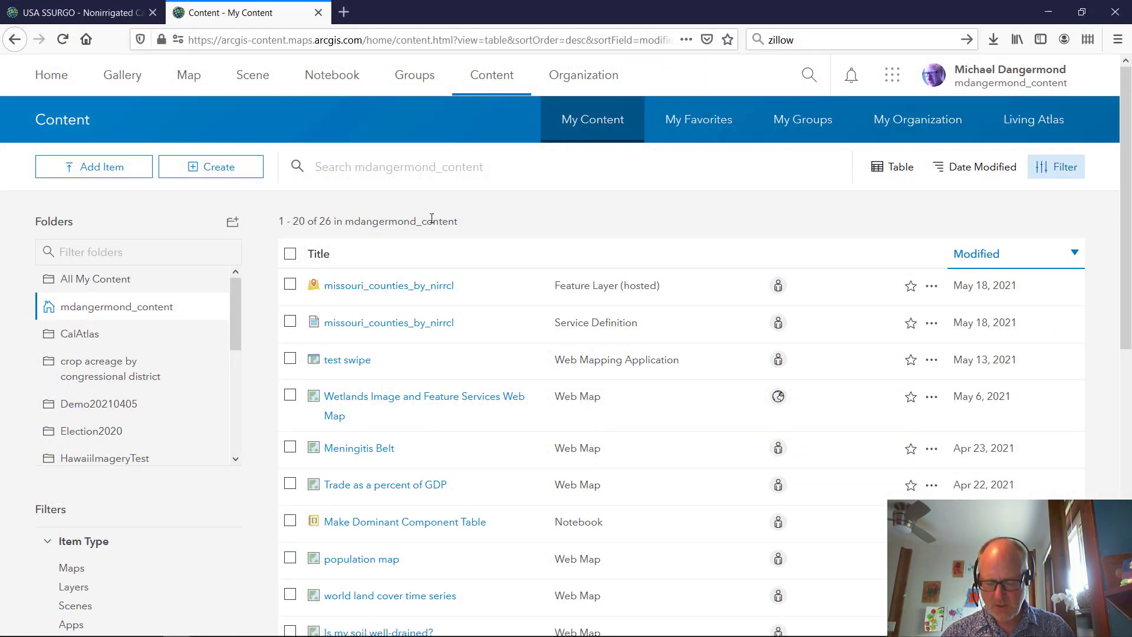
pyautogui.press('F5')
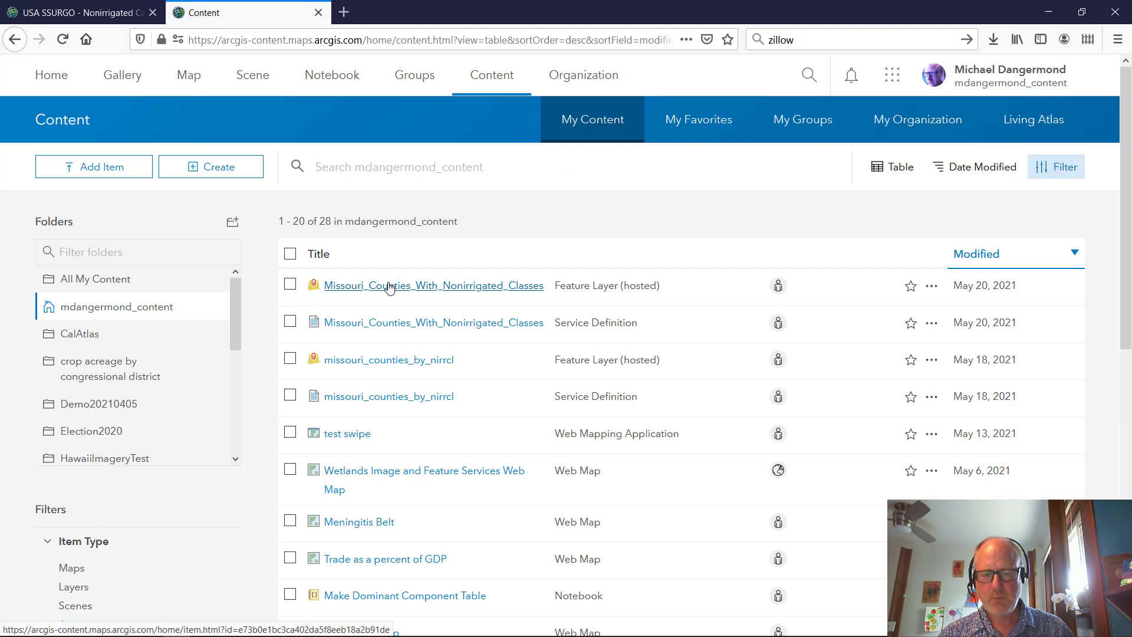
pyautogui.click(389, 287)
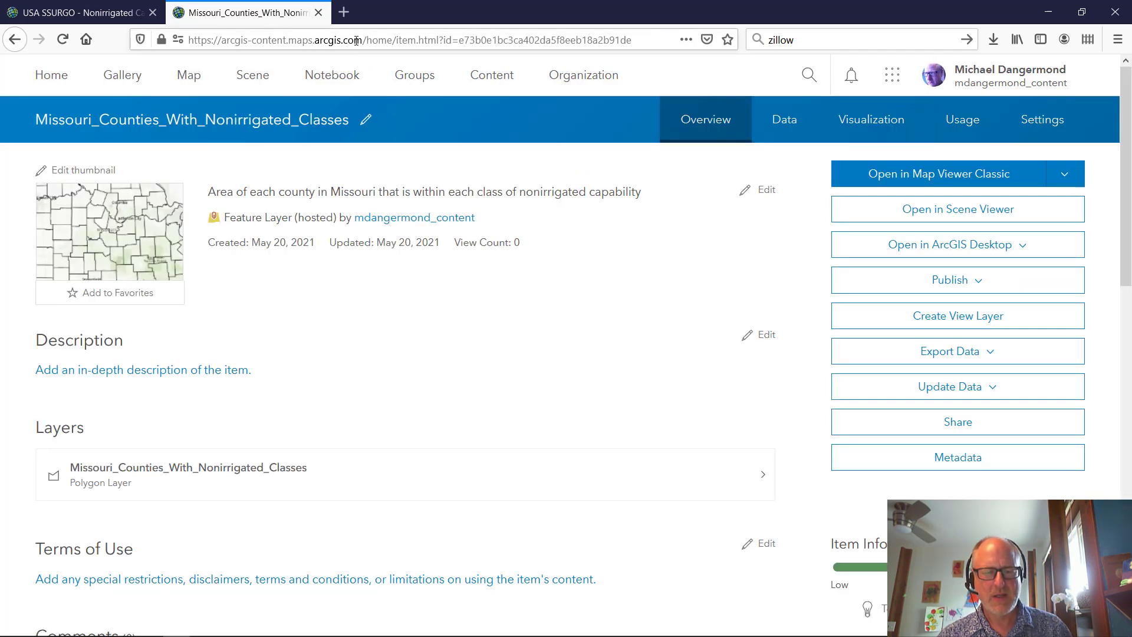
pyautogui.moveTo(91, 236)
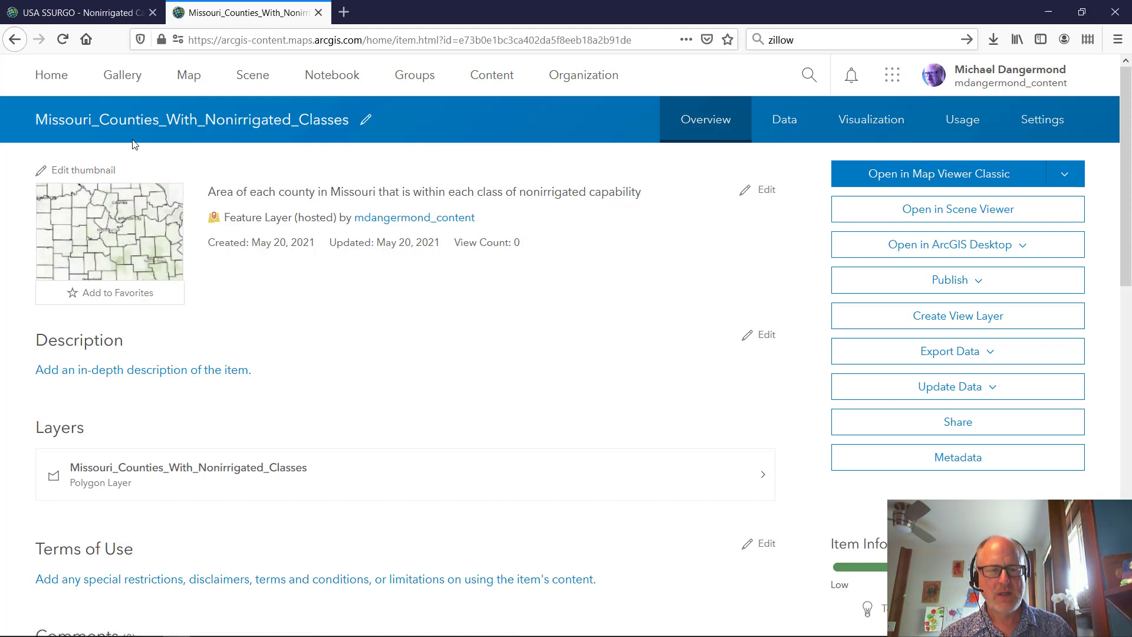
pyautogui.click(114, 231)
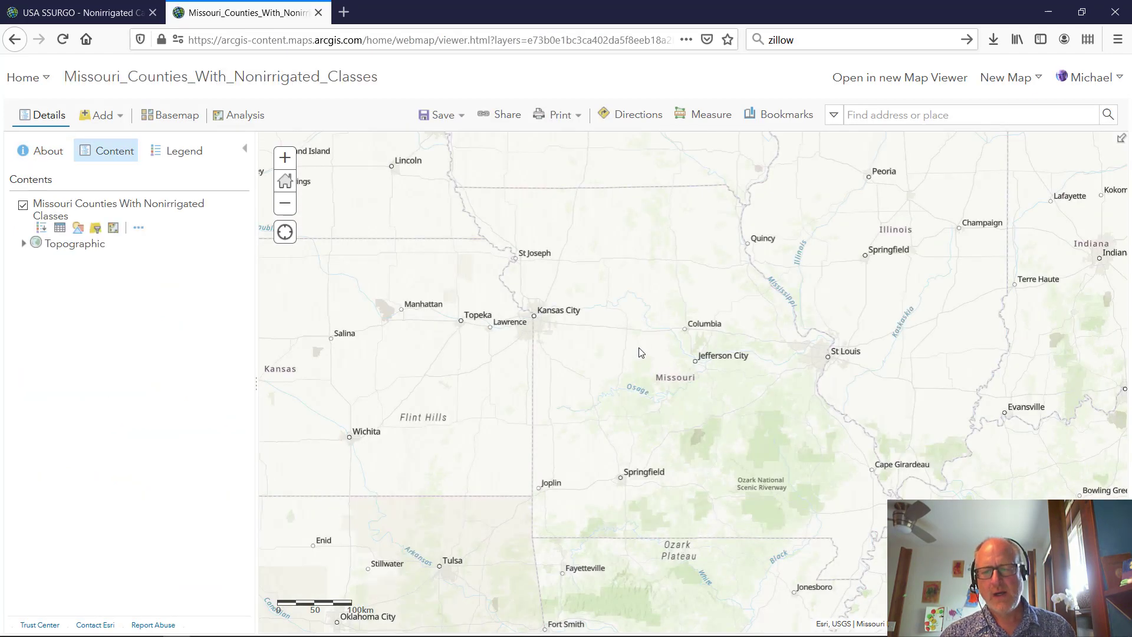
# Check the default pop-up of a county around Warrensburg and close it.
pyautogui.scroll(2, 590, 350)
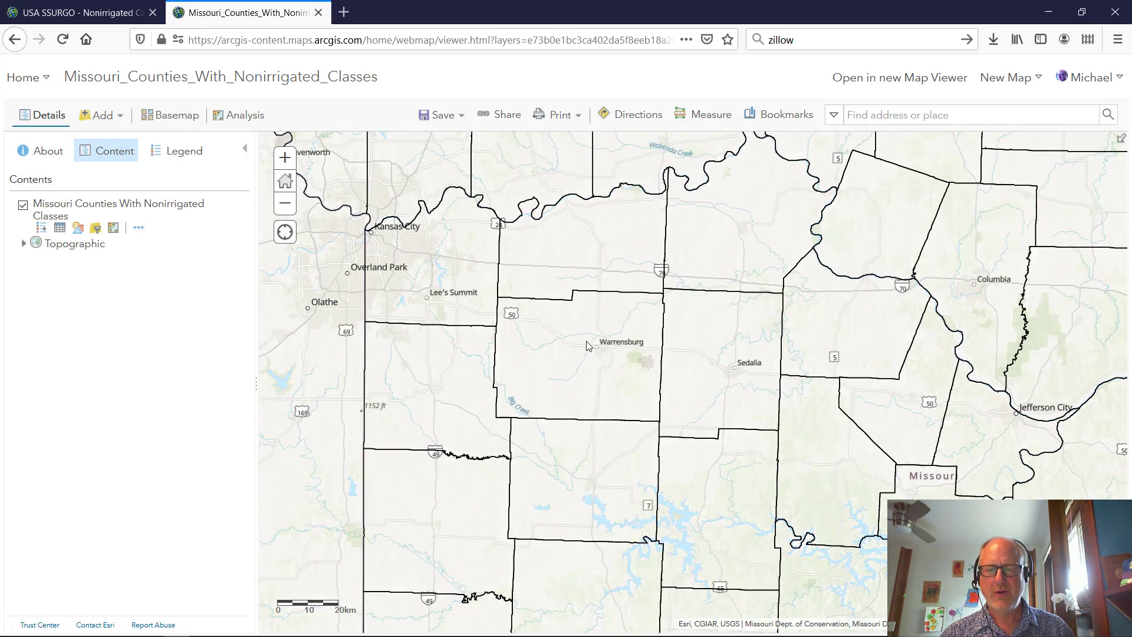
pyautogui.click(586, 346)
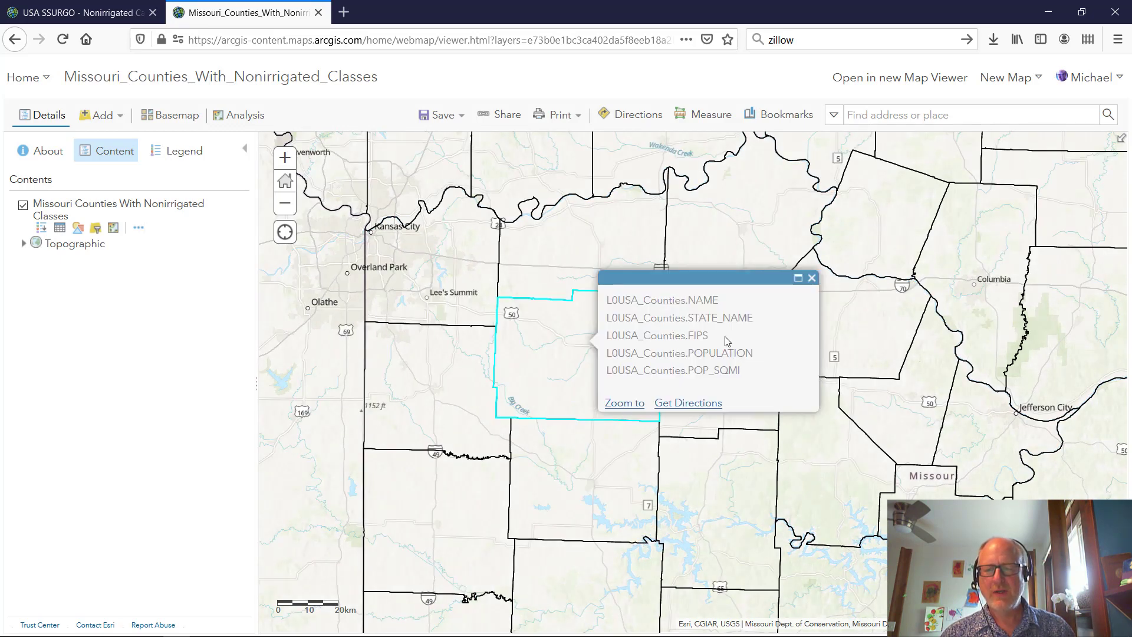
pyautogui.click(812, 281)
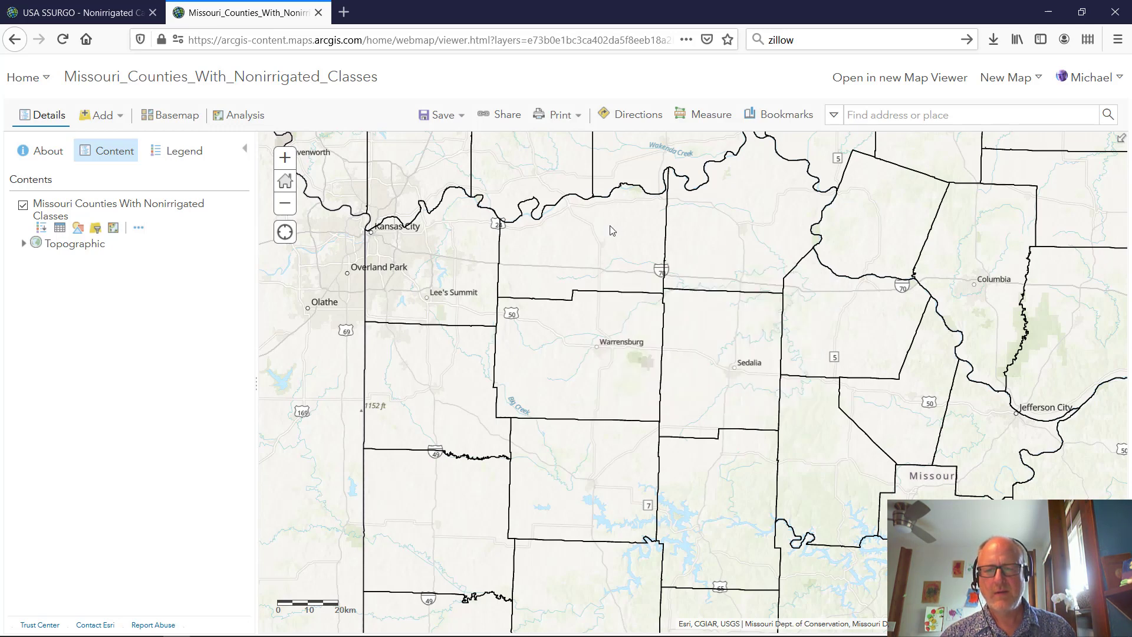
pyautogui.click(610, 225)
pyautogui.click(712, 246)
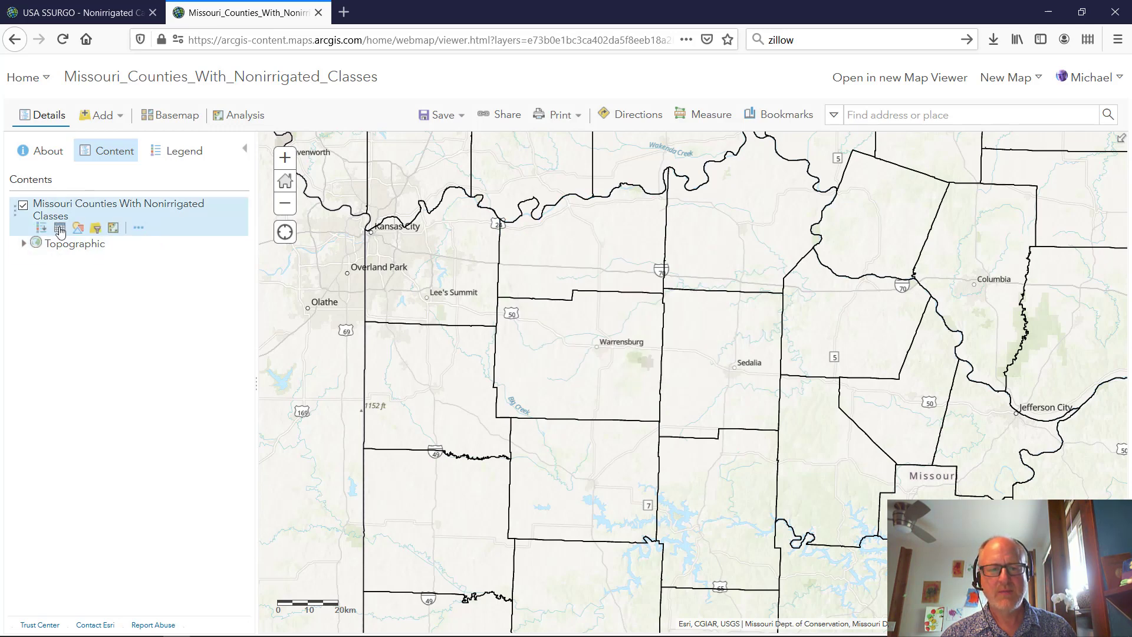
# Configure the county layer's pop-up, replacing its title with the County Name field followed by the word County: "{NAME} County".
pyautogui.click(138, 228)
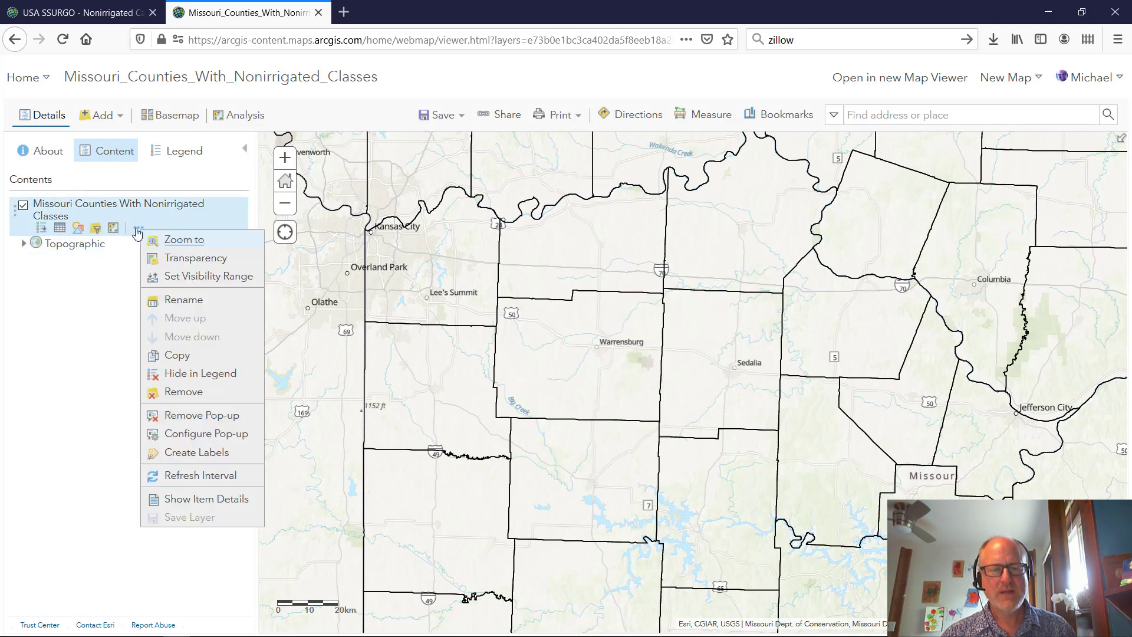
pyautogui.click(188, 436)
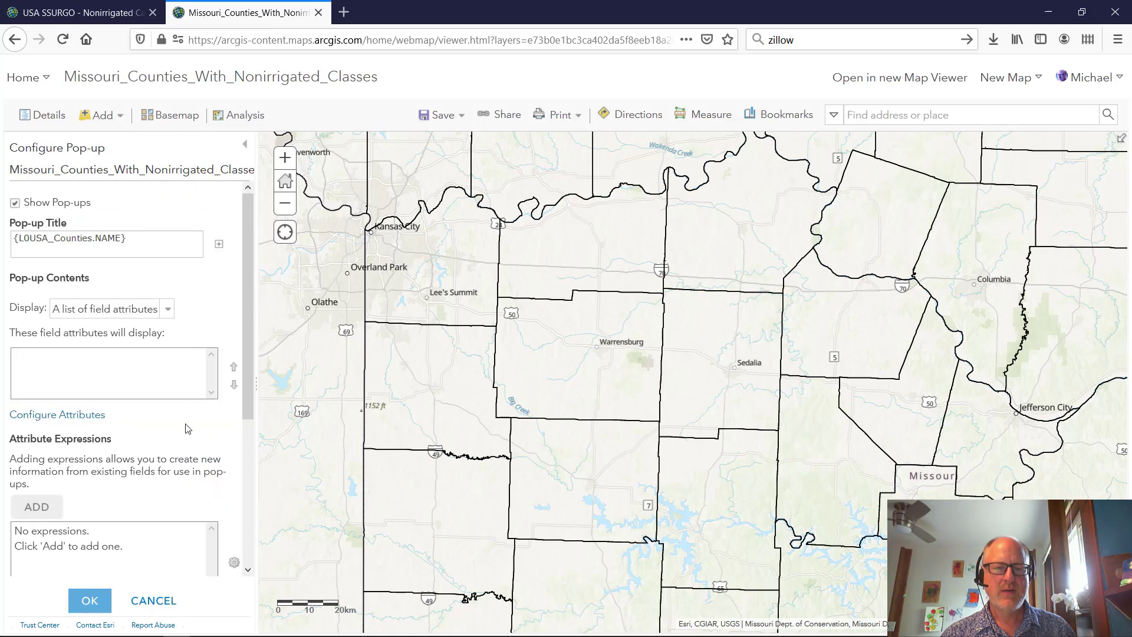
pyautogui.click(179, 240)
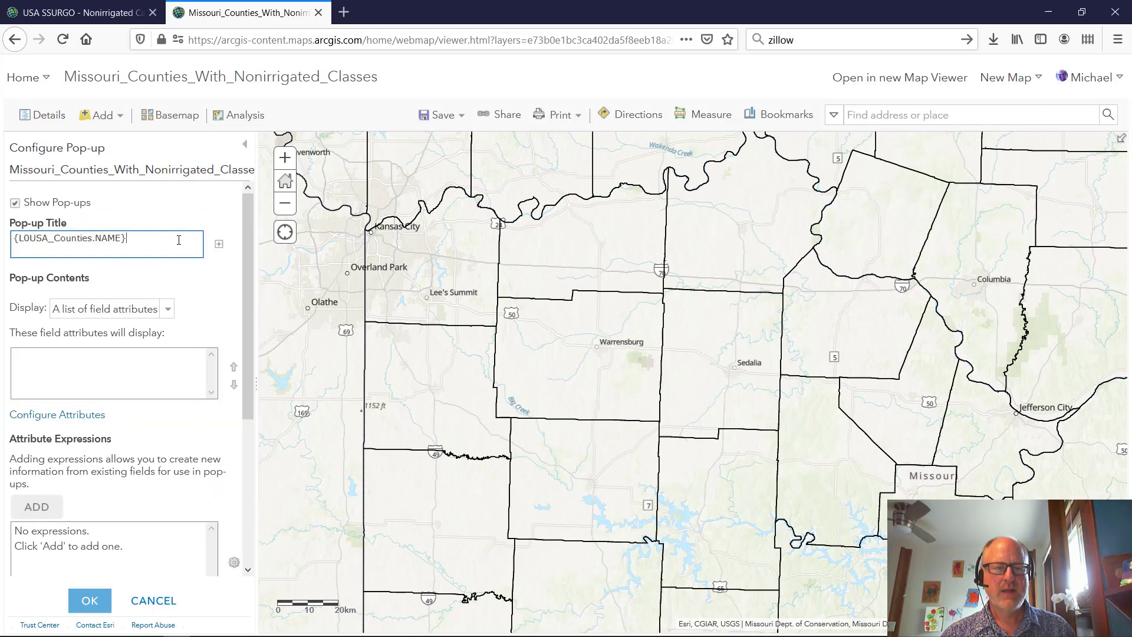
pyautogui.click(219, 244)
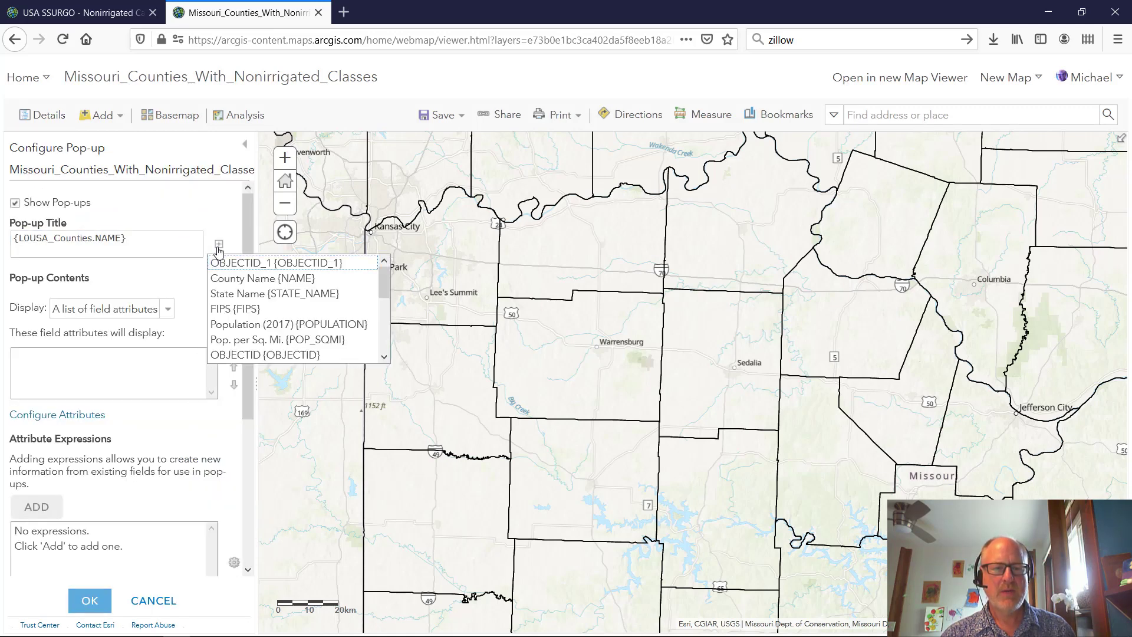
pyautogui.click(227, 282)
pyautogui.moveTo(171, 241); pyautogui.dragTo(2, 243)
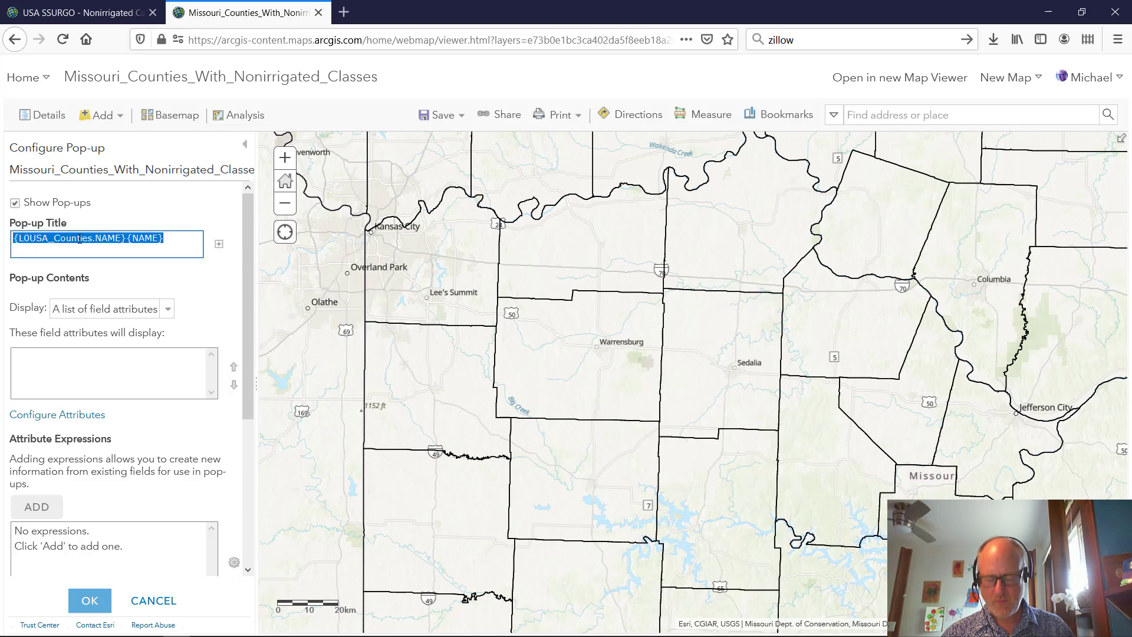
pyautogui.press('Delete')
pyautogui.click(218, 245)
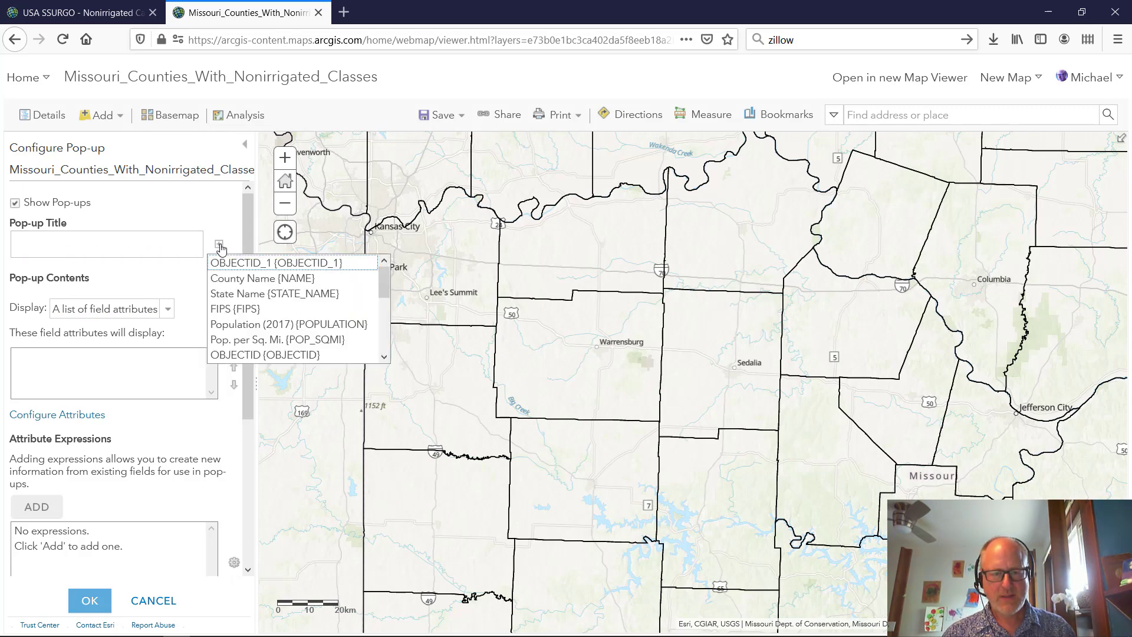
pyautogui.click(259, 282)
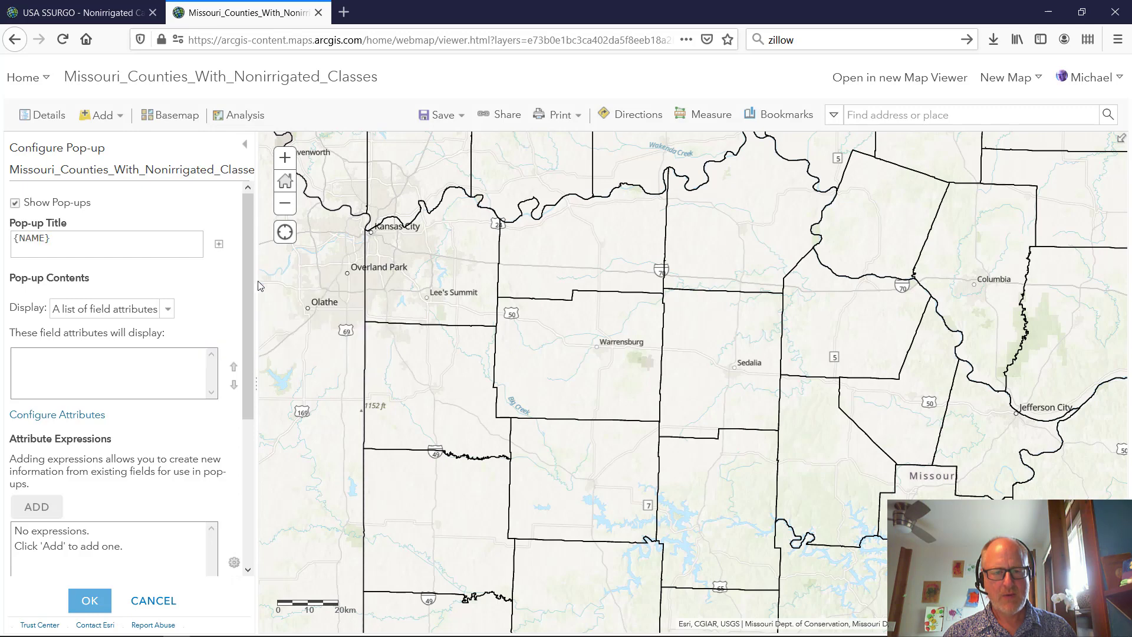
pyautogui.click(172, 246)
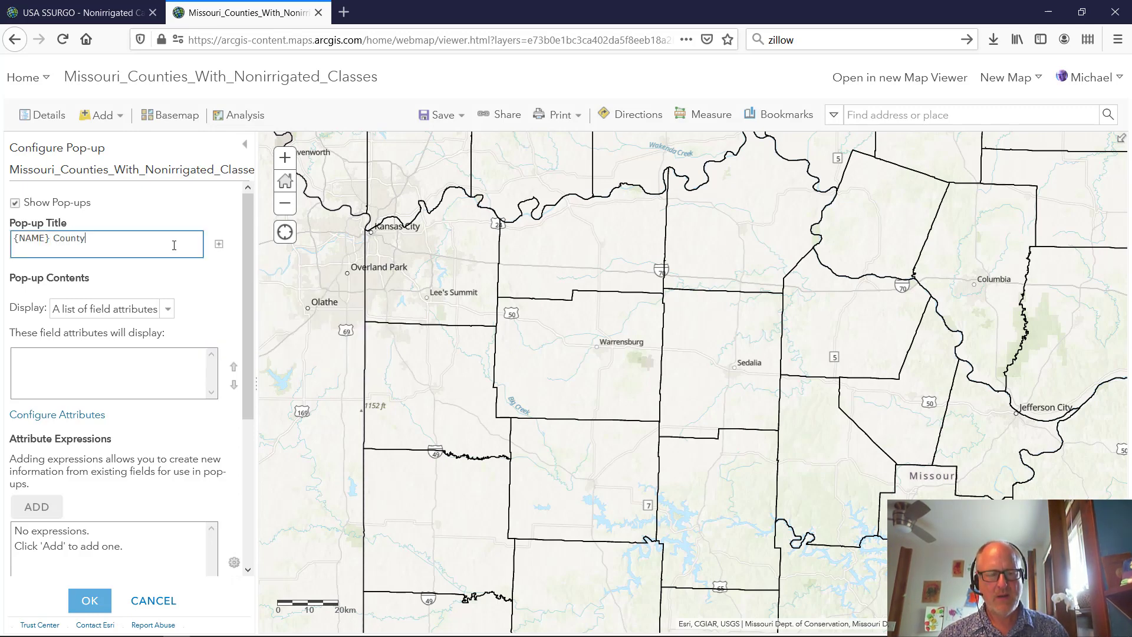
# Set the pop-up contents to display no attribute information and start a new attribute expression.
pyautogui.click(169, 310)
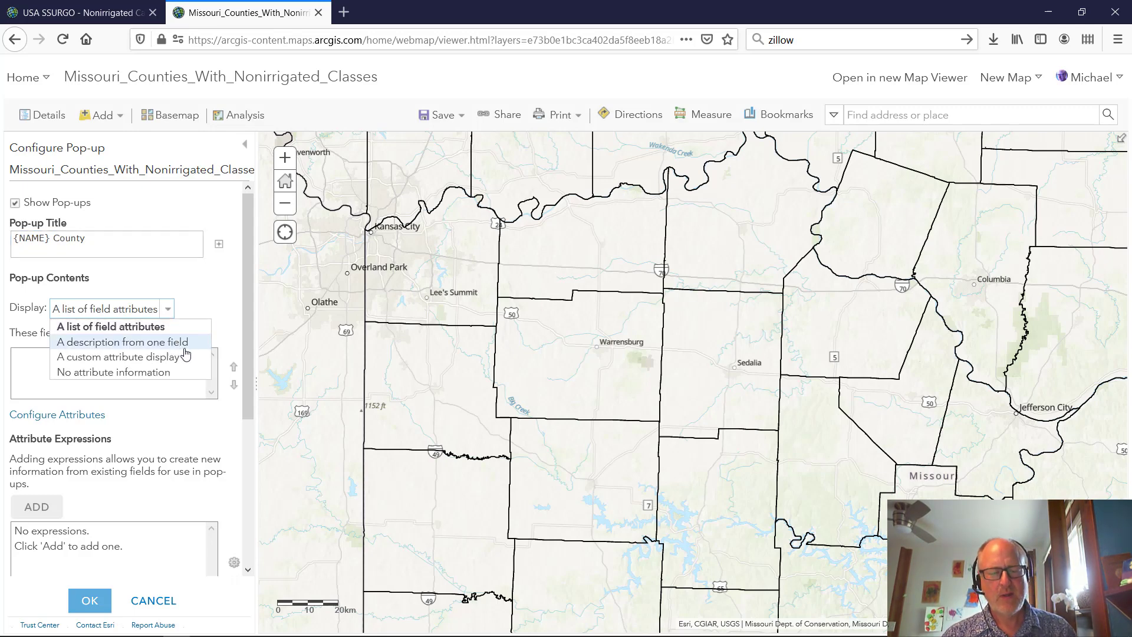
pyautogui.click(181, 372)
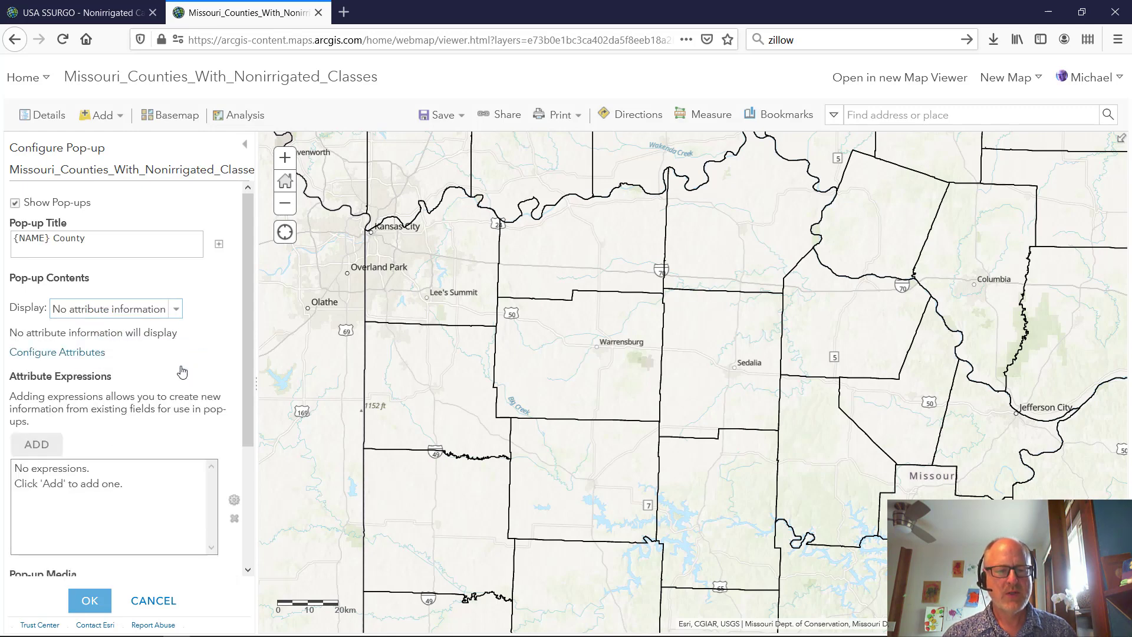
pyautogui.scroll(-2, 246, 388)
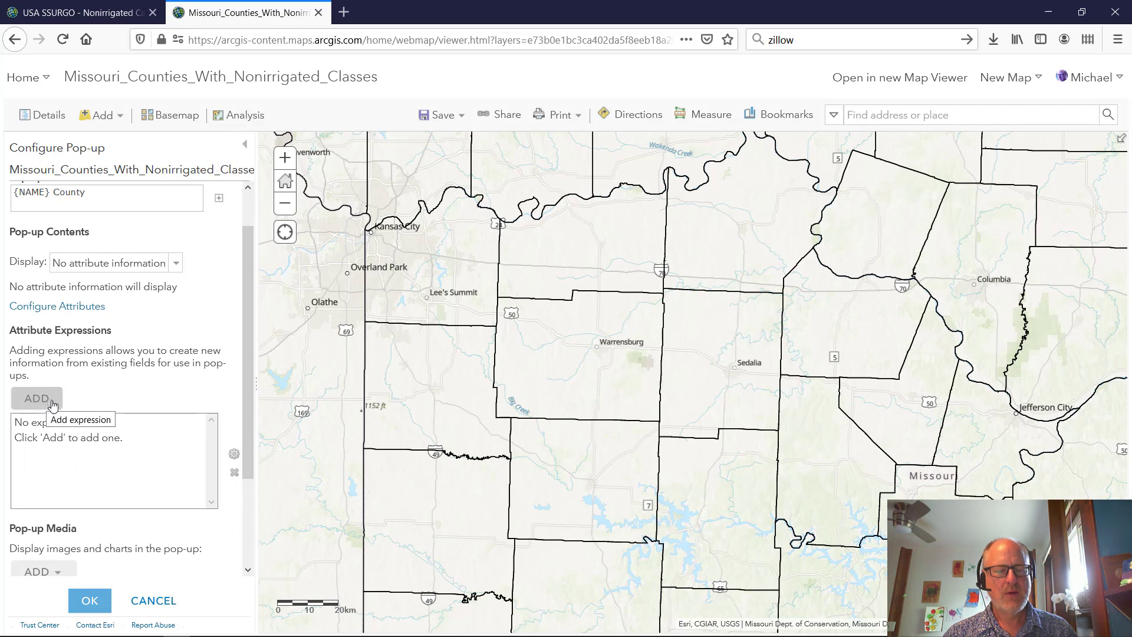
pyautogui.click(32, 401)
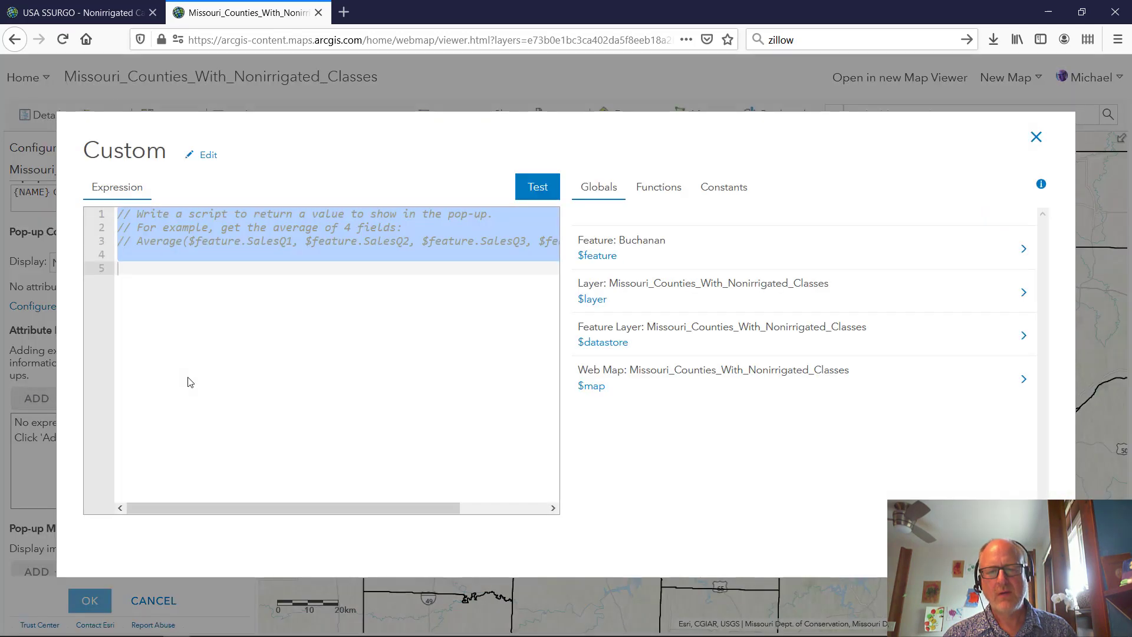
pyautogui.click(181, 270)
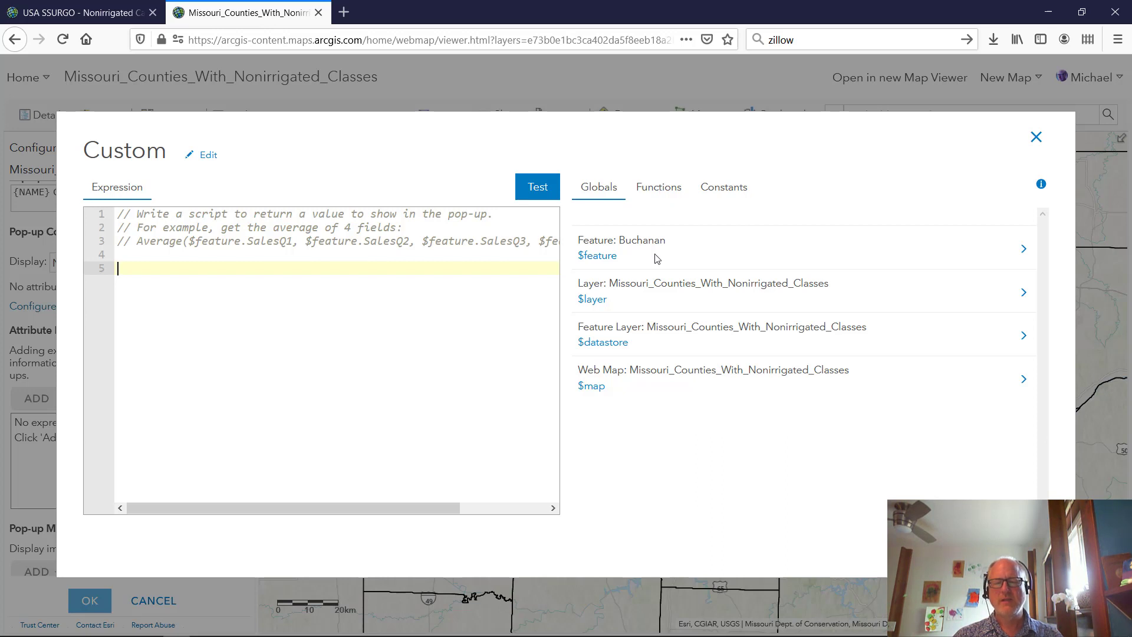
pyautogui.click(593, 256)
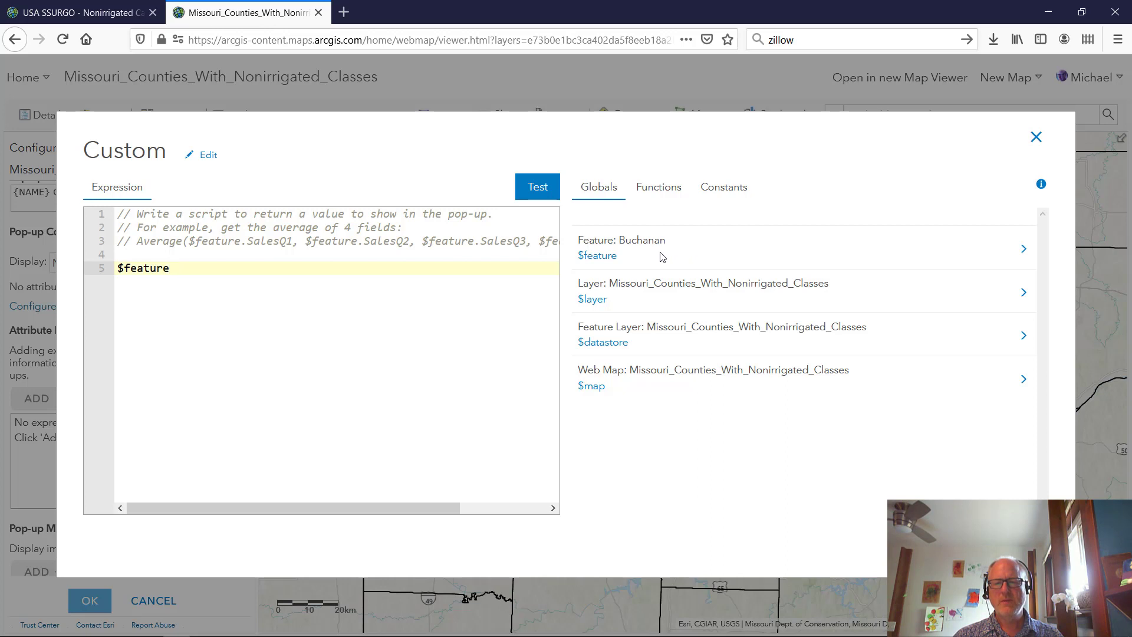
pyautogui.press('BackSpace')
pyautogui.press('BackSpace')
pyautogui.press('BackSpace')
pyautogui.press('BackSpace')
pyautogui.press('BackSpace')
pyautogui.press('BackSpace')
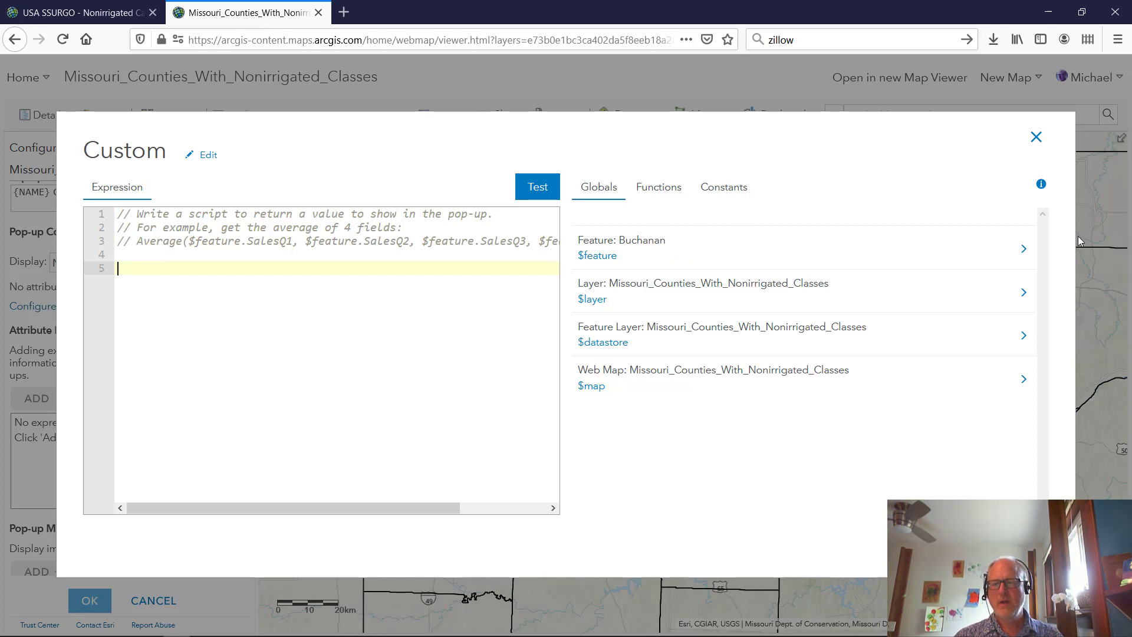
# Write the expression $feature["Shape__Area"] / 100 using the layer's Shape__Area field and test it.
pyautogui.click(1024, 249)
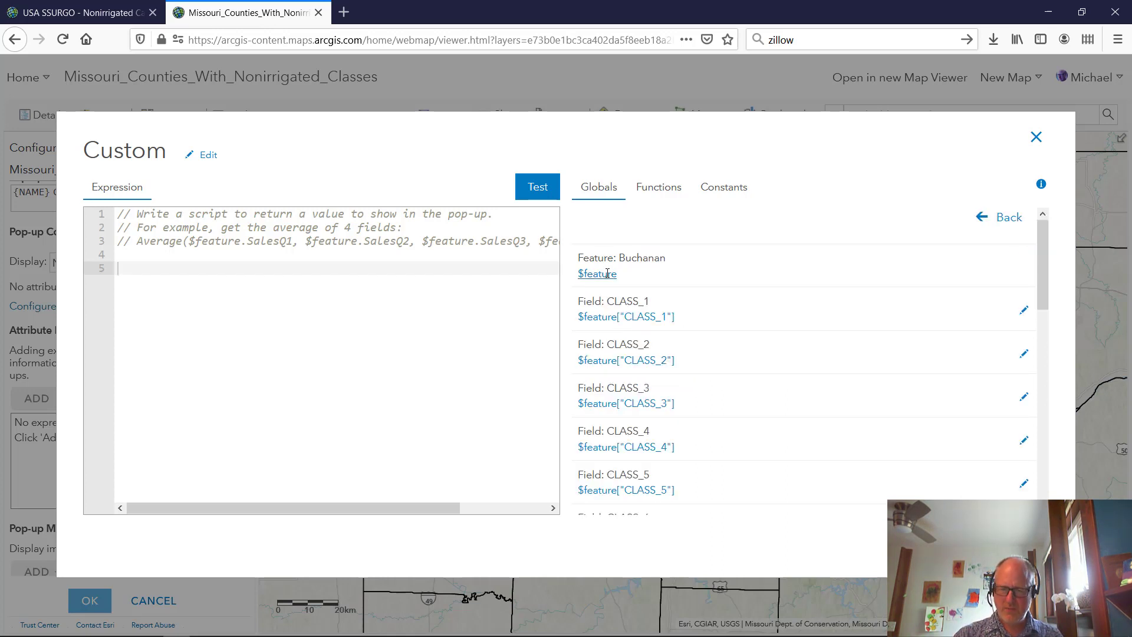
pyautogui.scroll(-5, 707, 321)
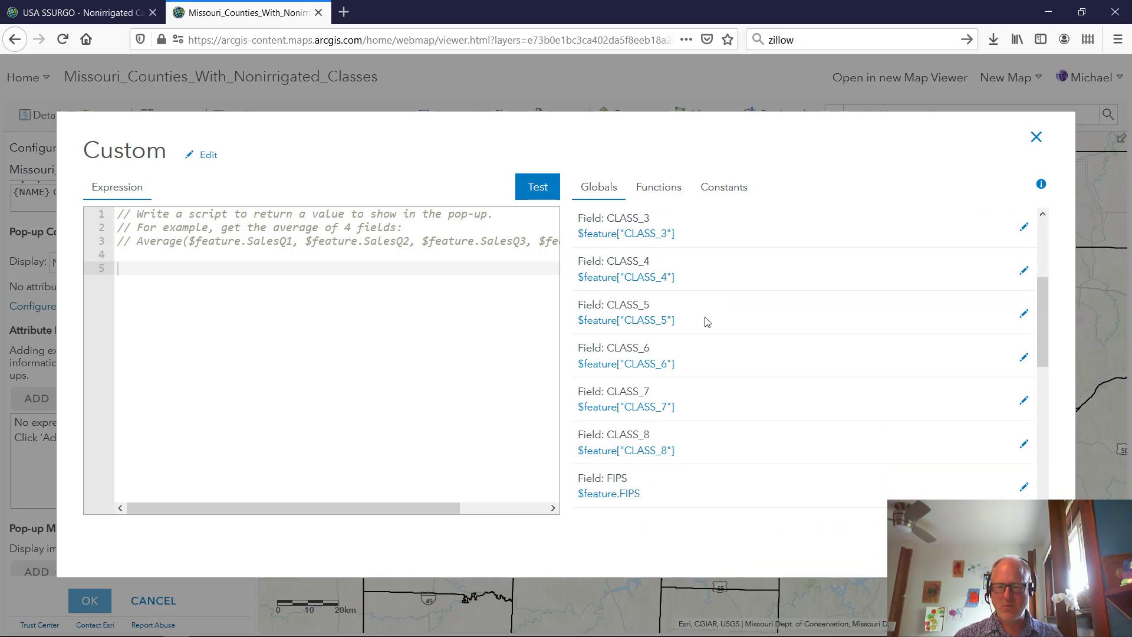
pyautogui.scroll(-3, 670, 472)
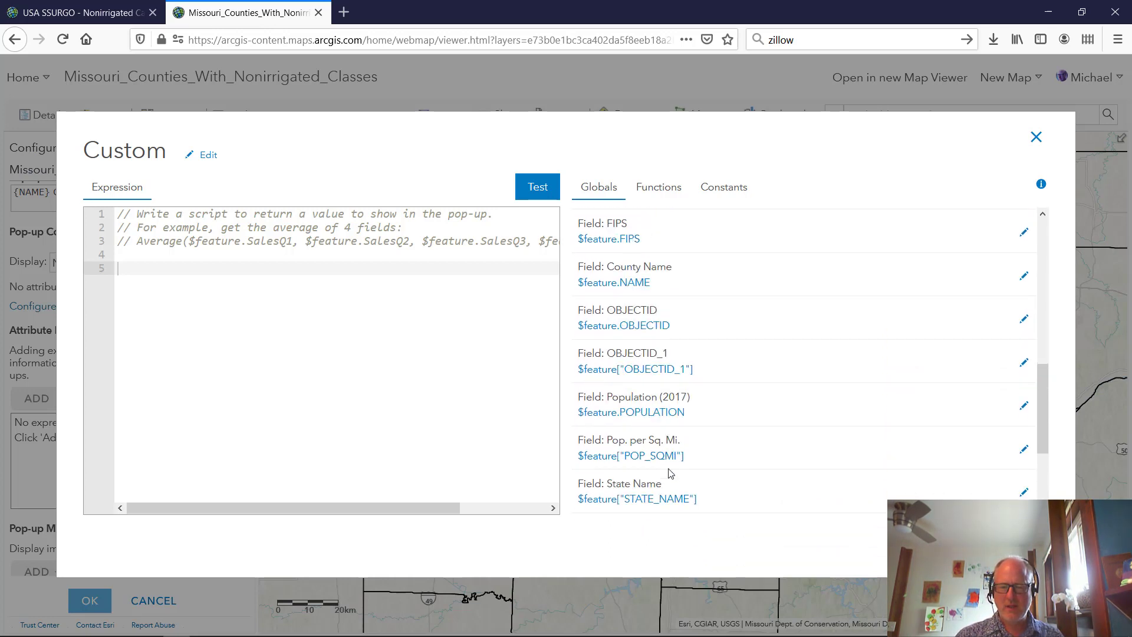
pyautogui.scroll(-2, 677, 449)
pyautogui.scroll(-1, 678, 449)
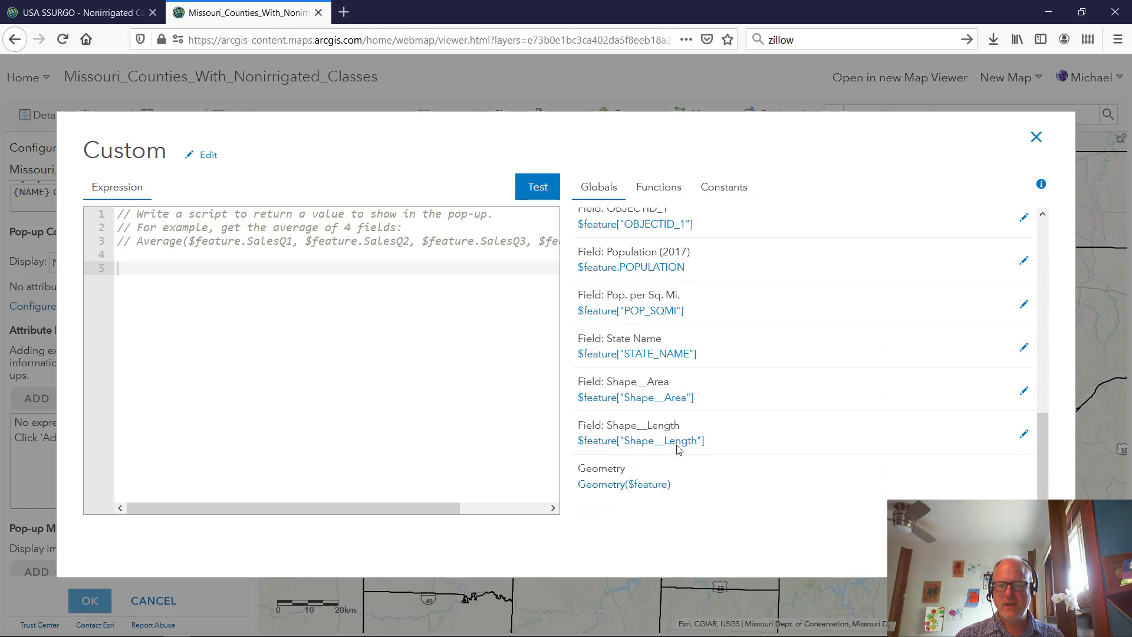
pyautogui.click(690, 398)
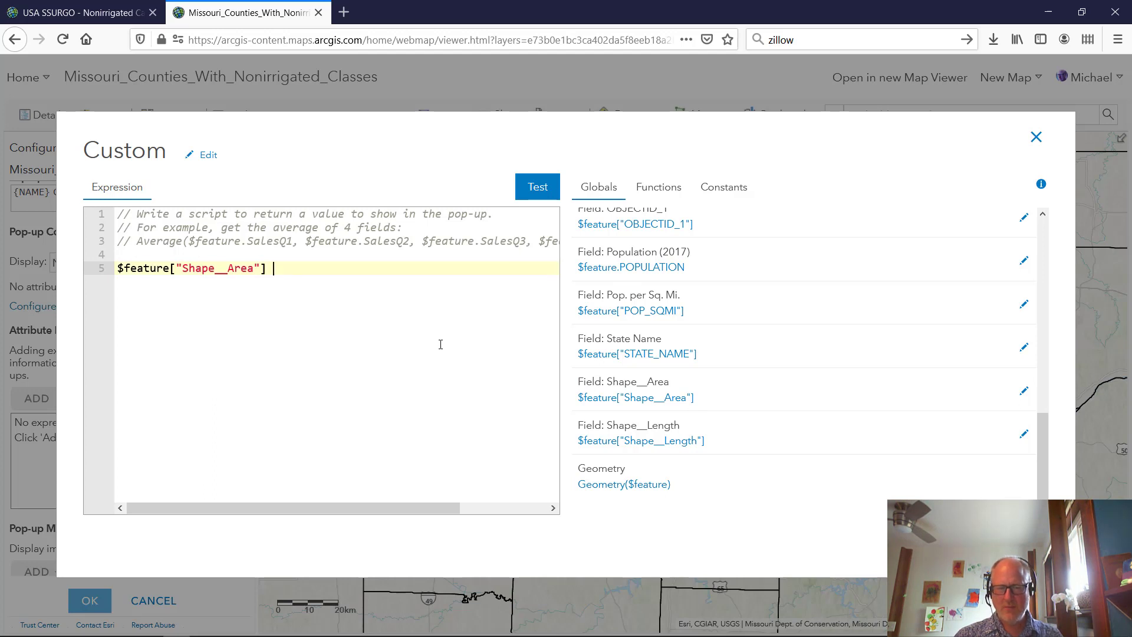
pyautogui.write('/ 100')
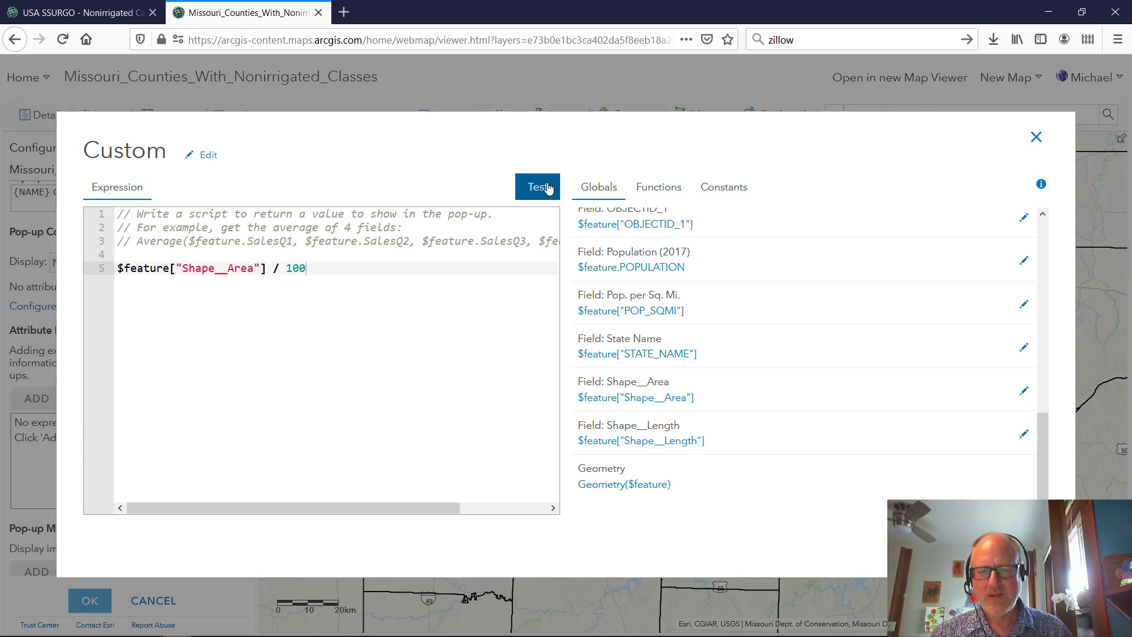
pyautogui.click(548, 187)
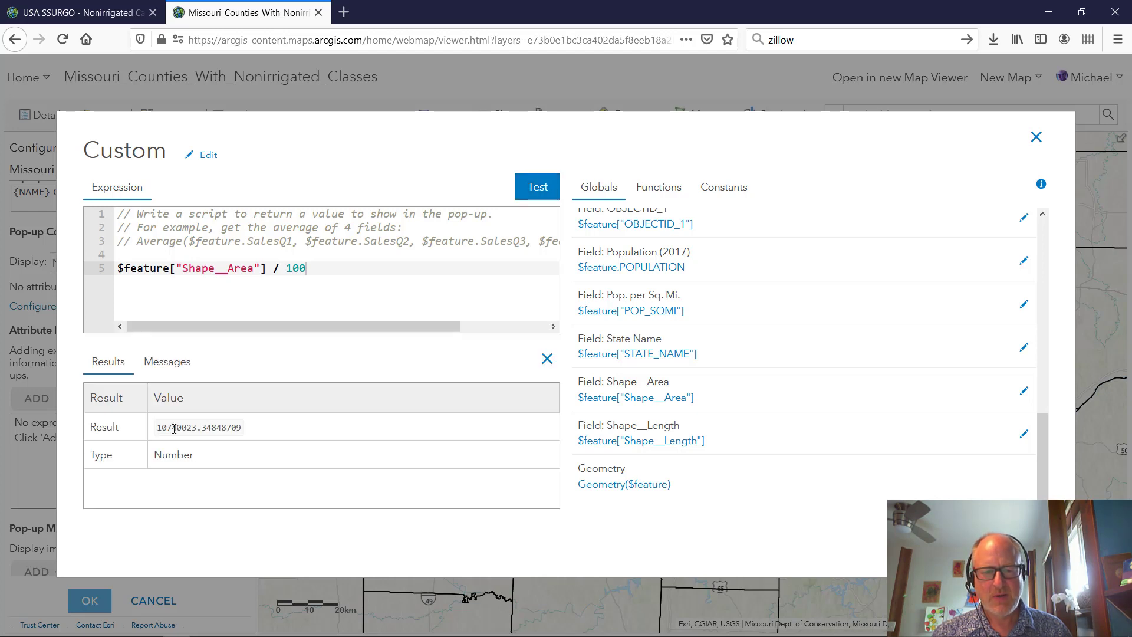
pyautogui.moveTo(187, 428); pyautogui.dragTo(212, 429)
pyautogui.click(236, 431)
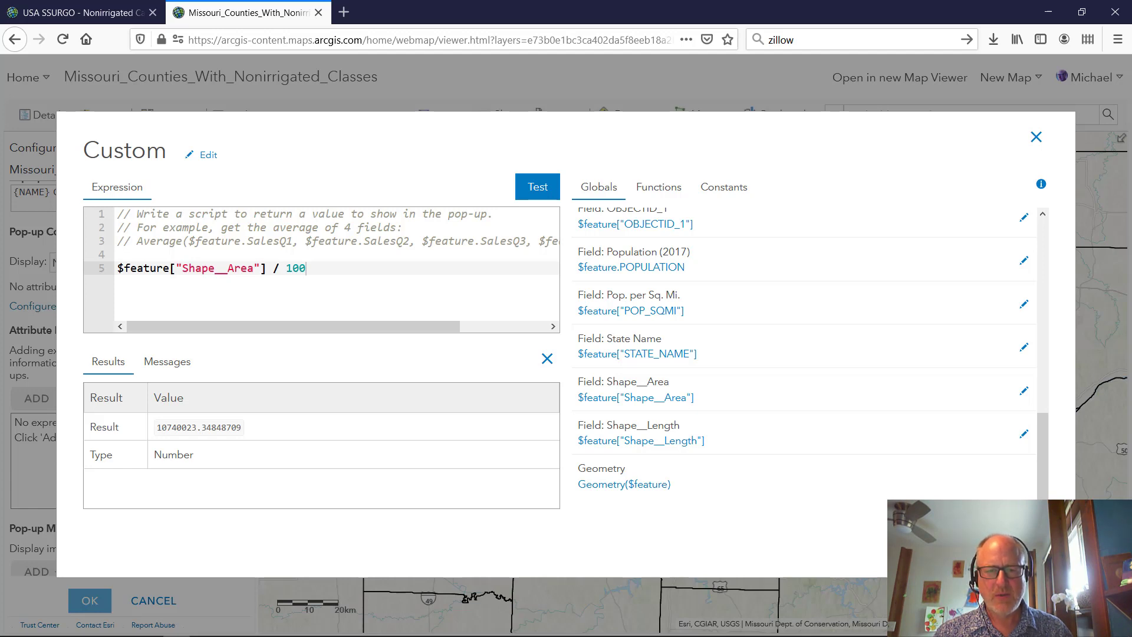
# Rename the custom attribute expression as "Area divided by 100" and add it to the pop-up's expressions.
pyautogui.click(207, 155)
pyautogui.doubleClick(206, 156)
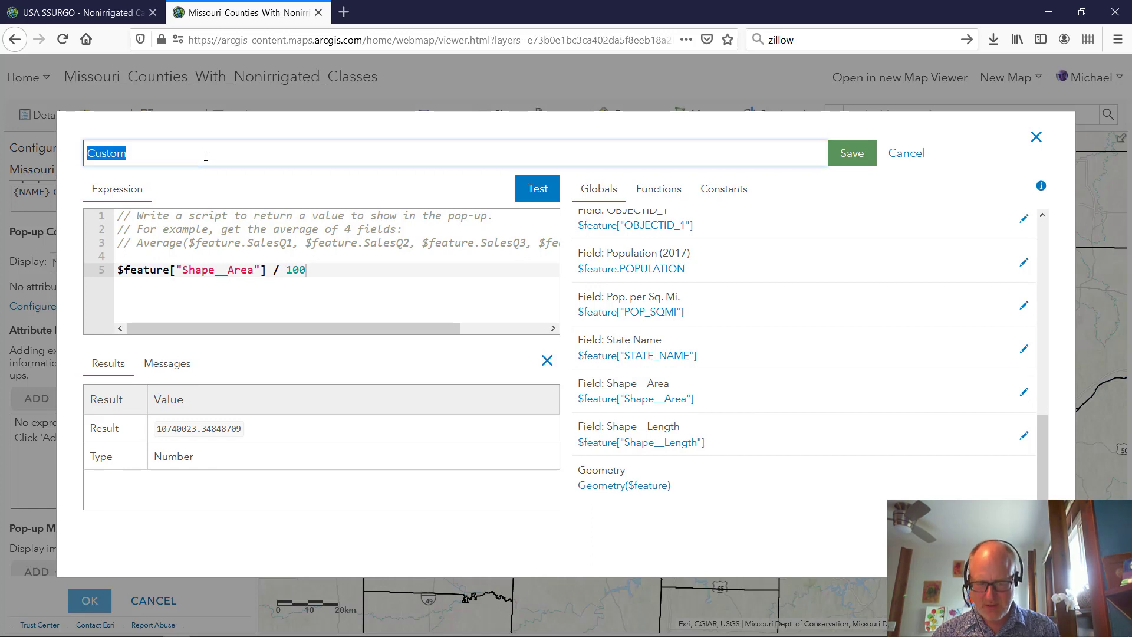
pyautogui.write('Are')
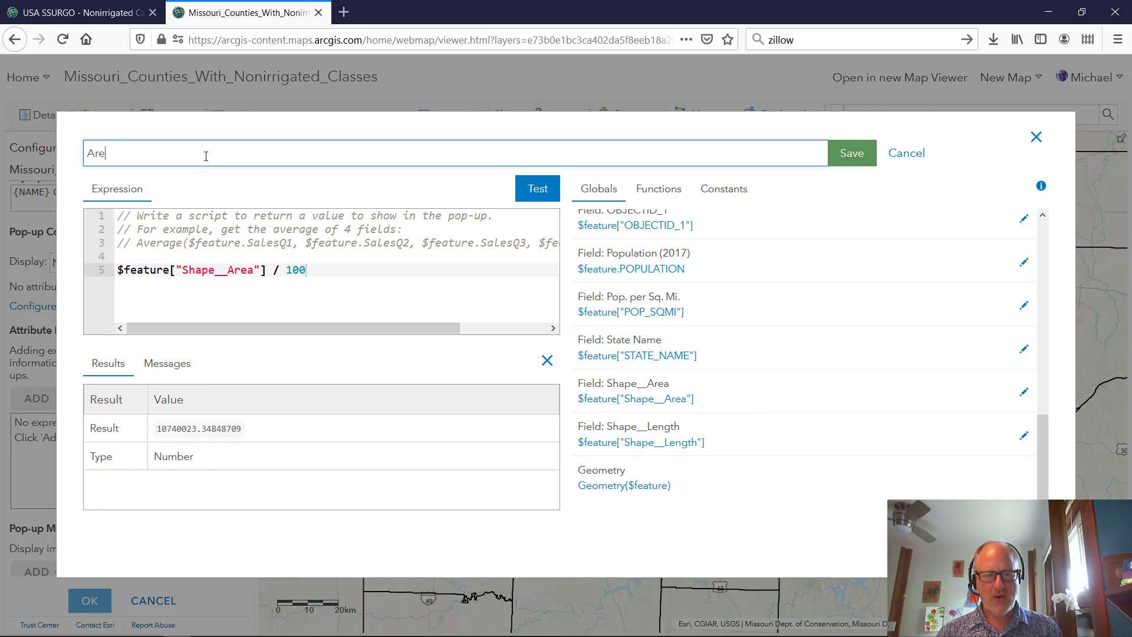
pyautogui.write('a divided byu')
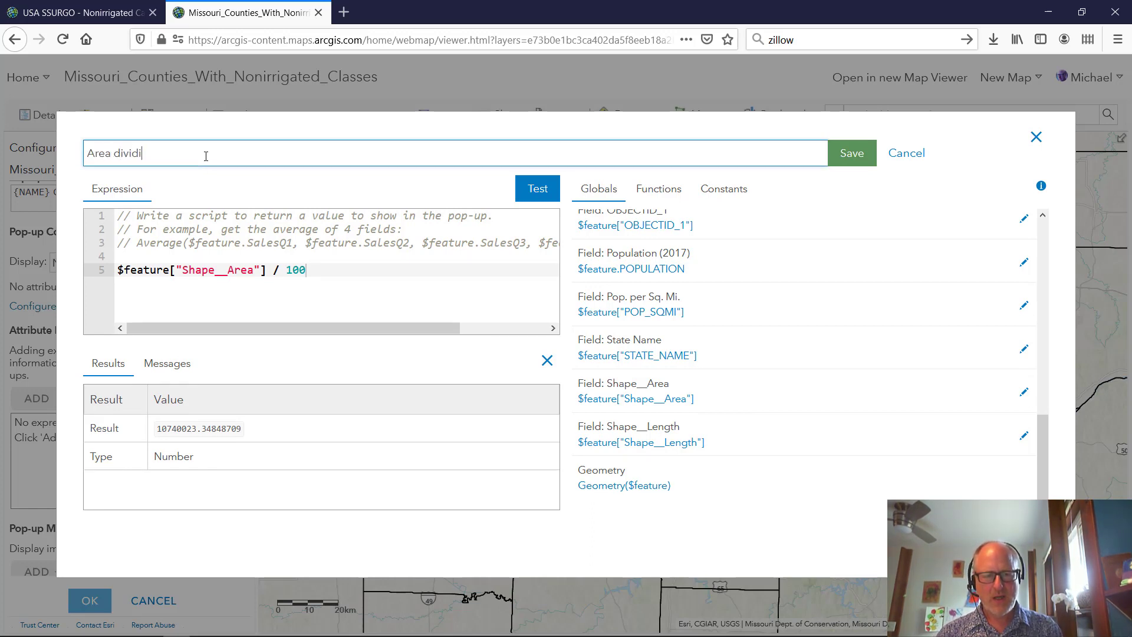
pyautogui.press('BackSpace')
pyautogui.press('BackSpace')
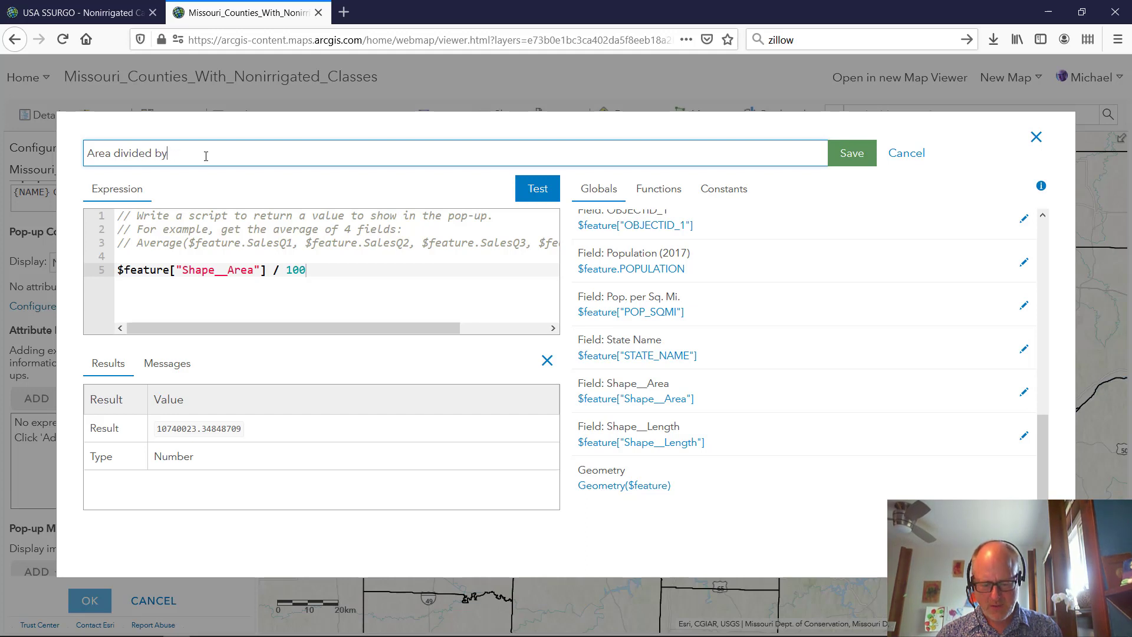
pyautogui.write('100')
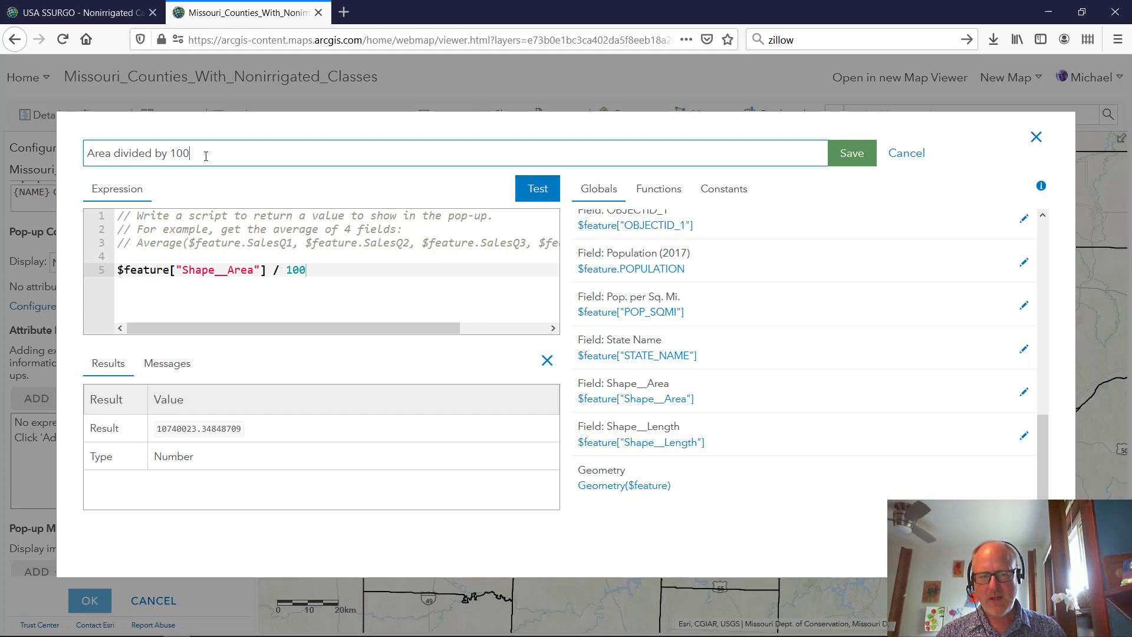
pyautogui.click(843, 154)
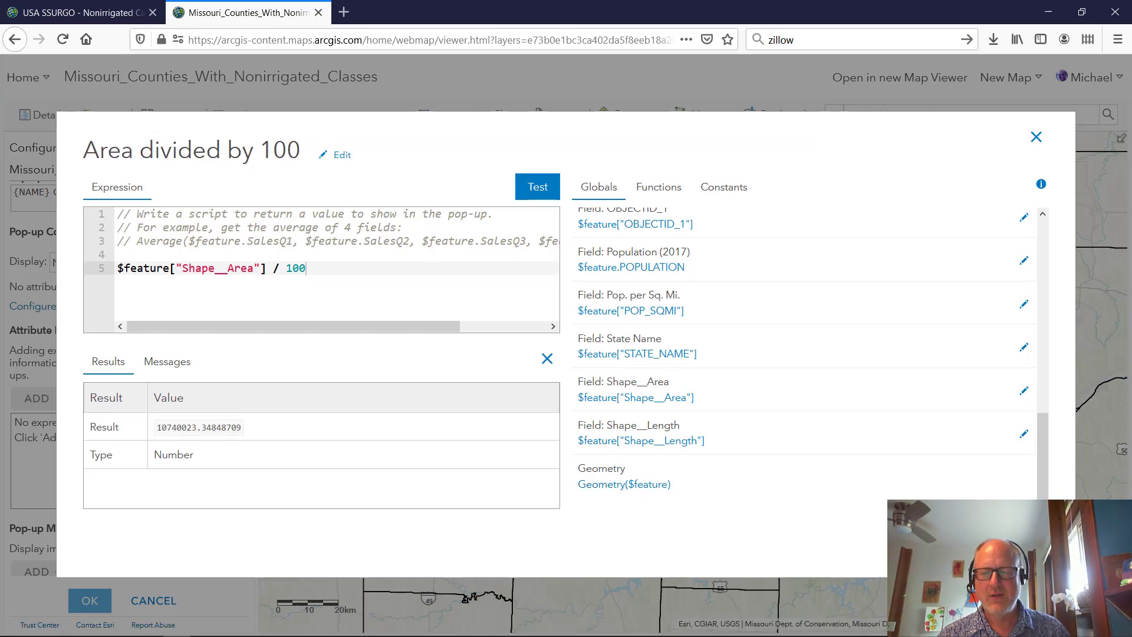
pyautogui.click(967, 543)
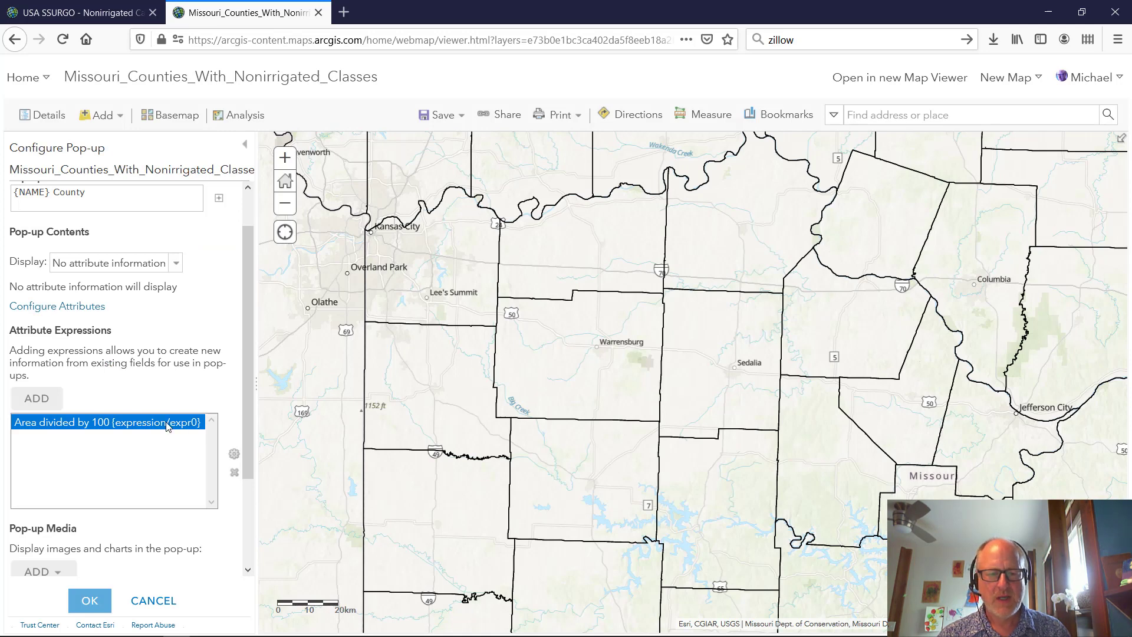
# Add a column chart to the pop-up media and title it "Percent Each Class".
pyautogui.scroll(-2, 186, 491)
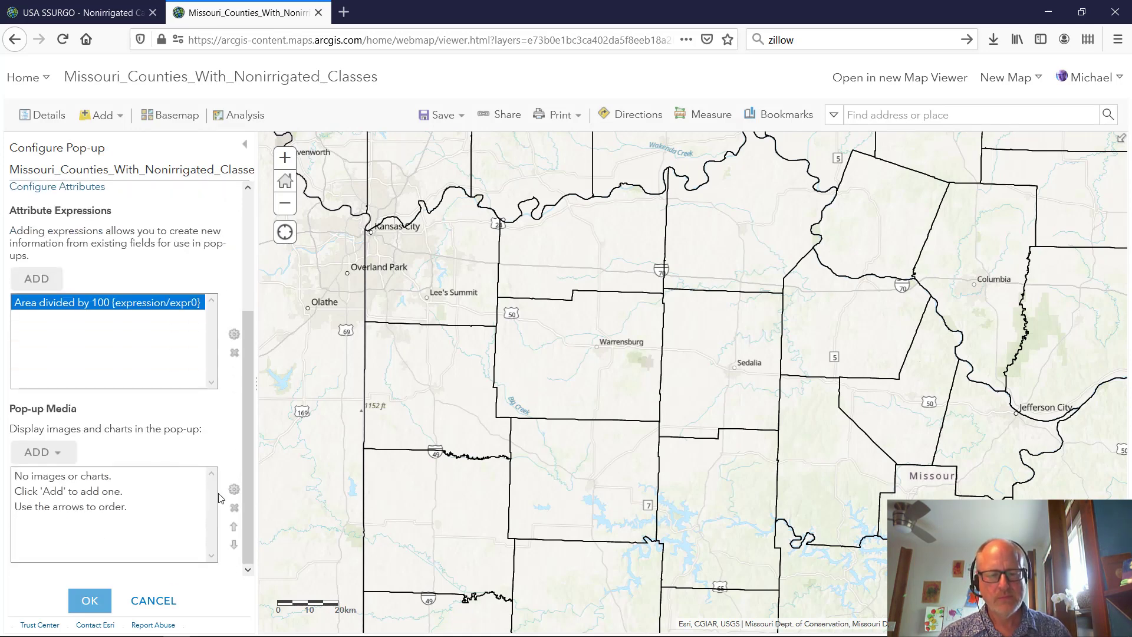
pyautogui.click(61, 457)
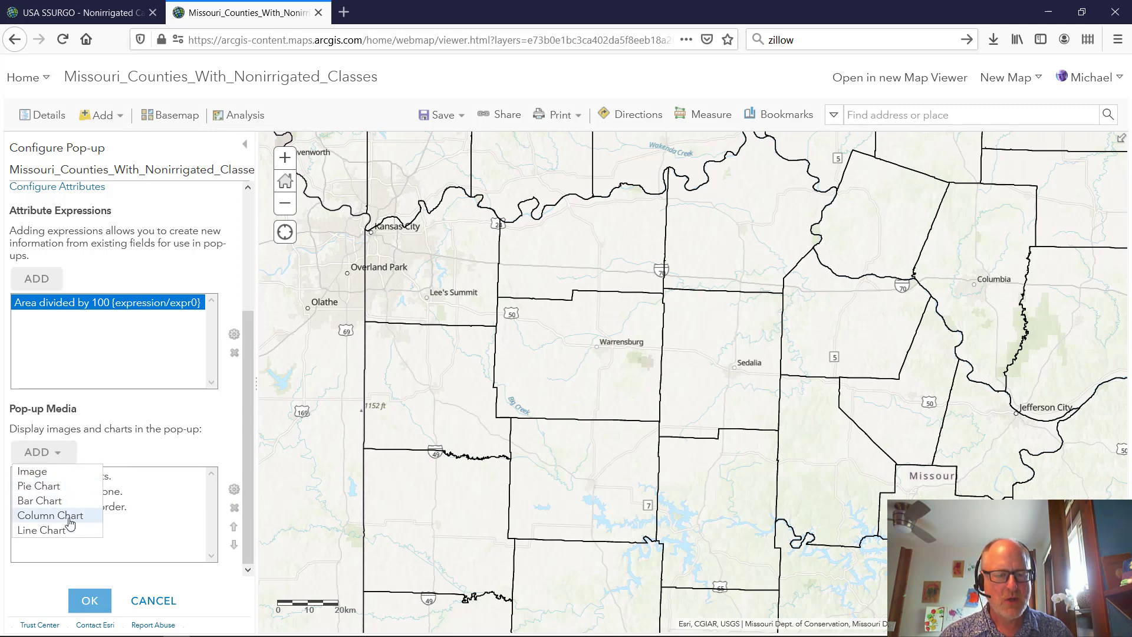
pyautogui.click(50, 515)
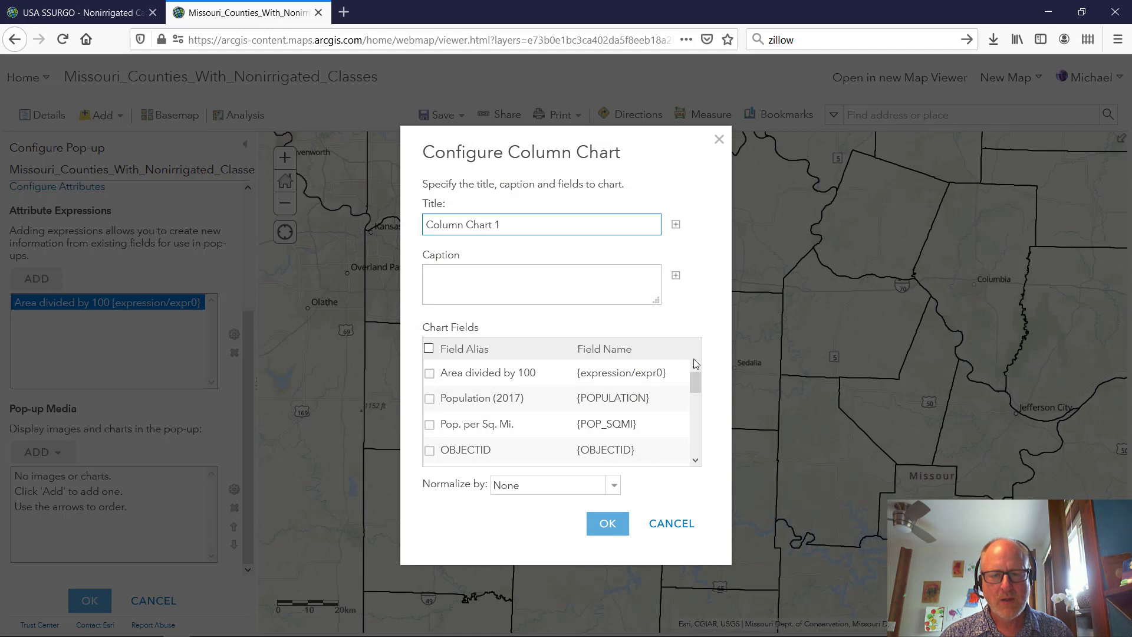
pyautogui.moveTo(500, 224); pyautogui.dragTo(399, 230)
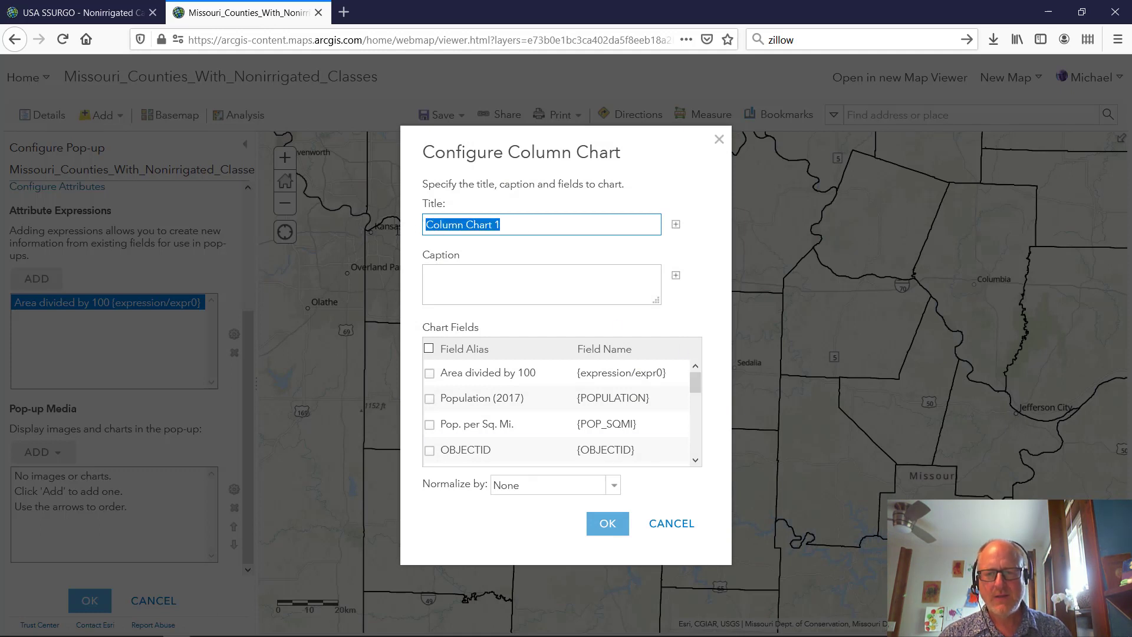
pyautogui.write('Percente')
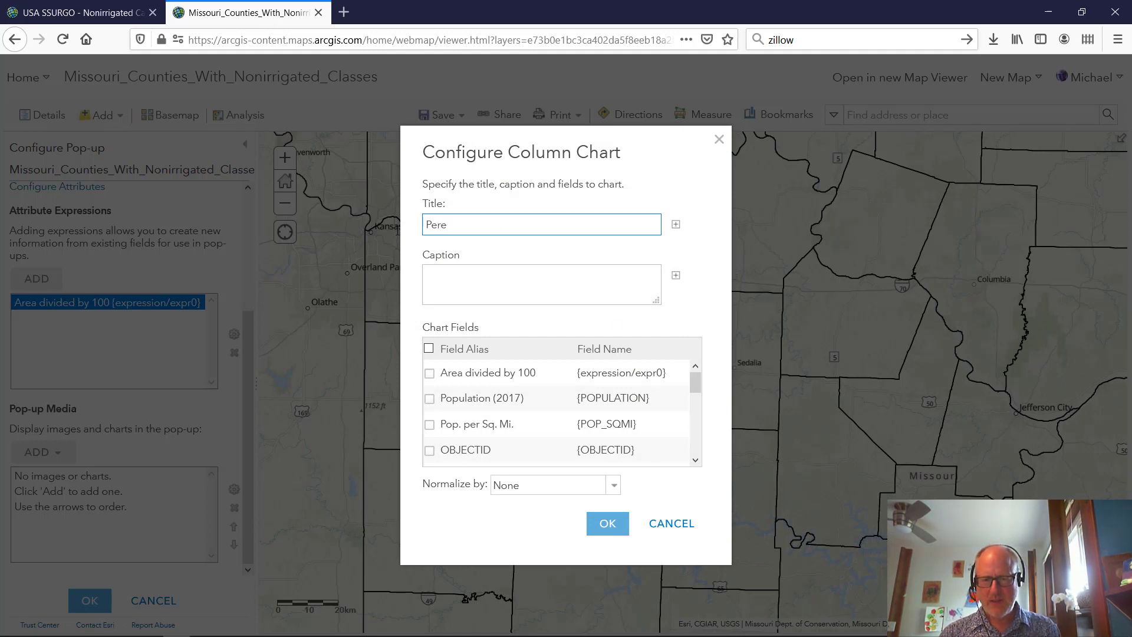
pyautogui.press('BackSpace')
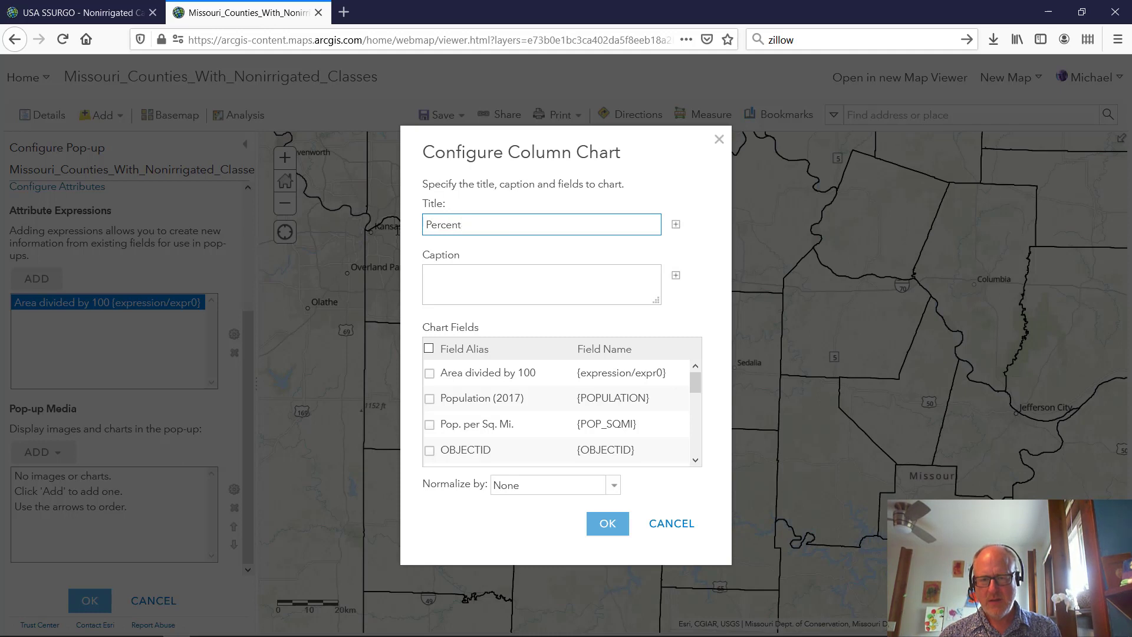
pyautogui.write('Each Class')
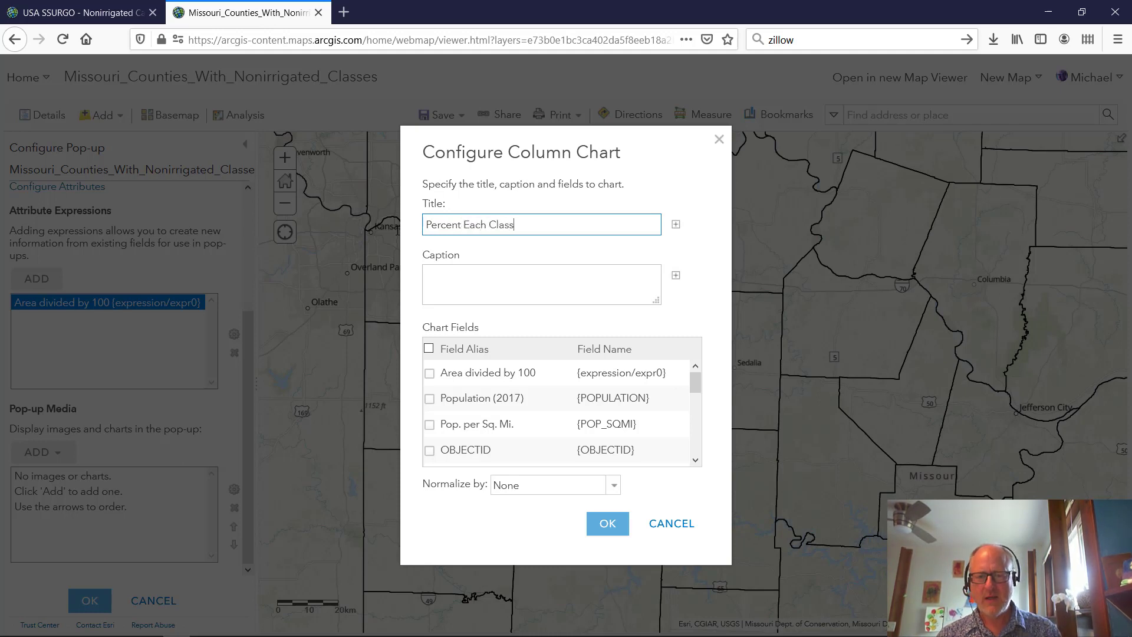
pyautogui.click(507, 281)
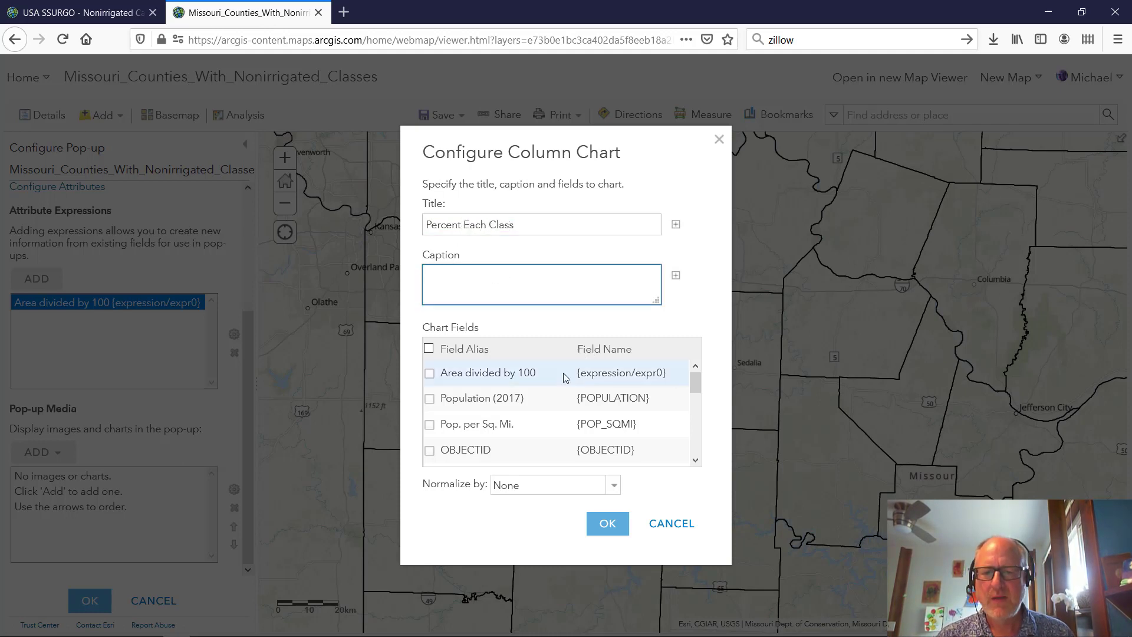
# Include the fields CLASS_1 through CLASS_8 in the column chart.
pyautogui.scroll(-1, 468, 428)
pyautogui.scroll(-2, 454, 418)
pyautogui.click(429, 402)
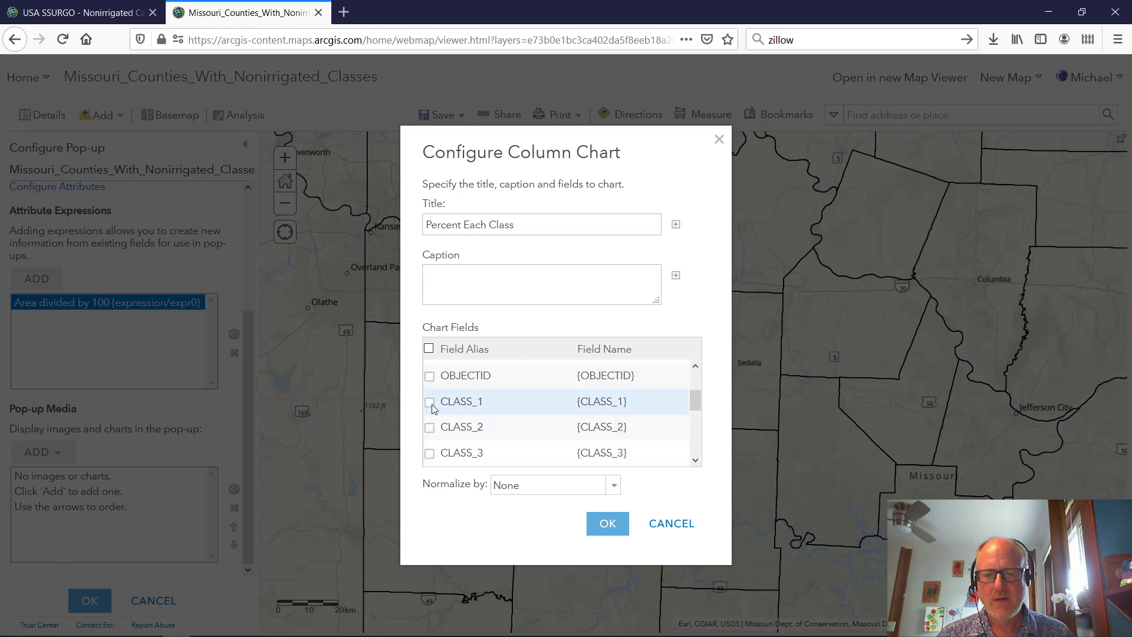
pyautogui.click(429, 428)
pyautogui.click(429, 453)
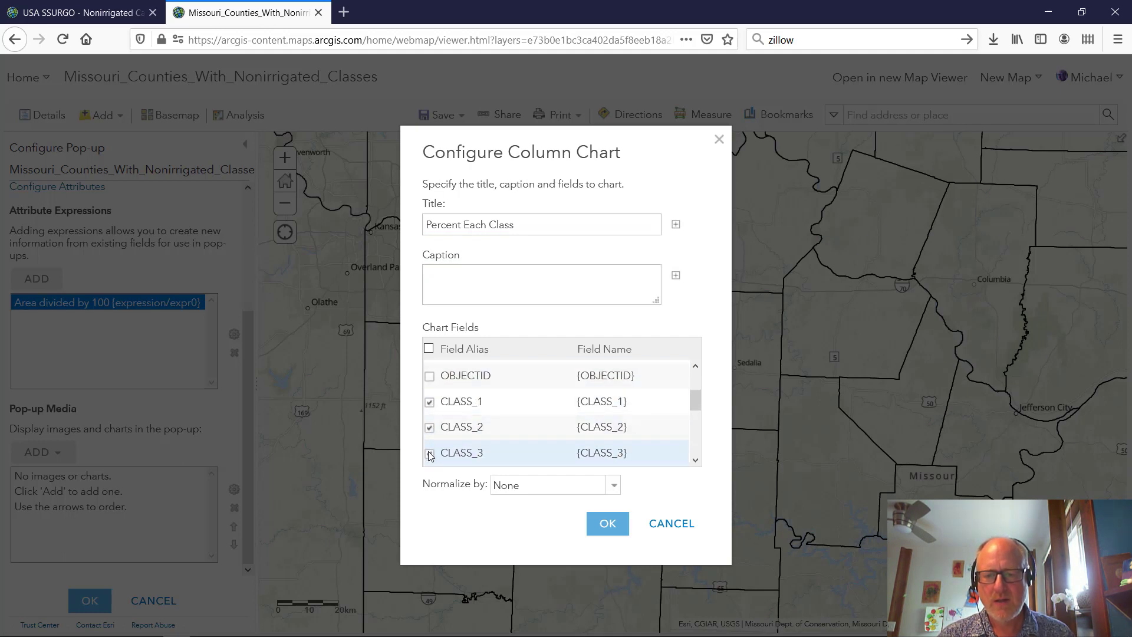
pyautogui.scroll(-3, 429, 413)
pyautogui.click(430, 405)
pyautogui.click(429, 431)
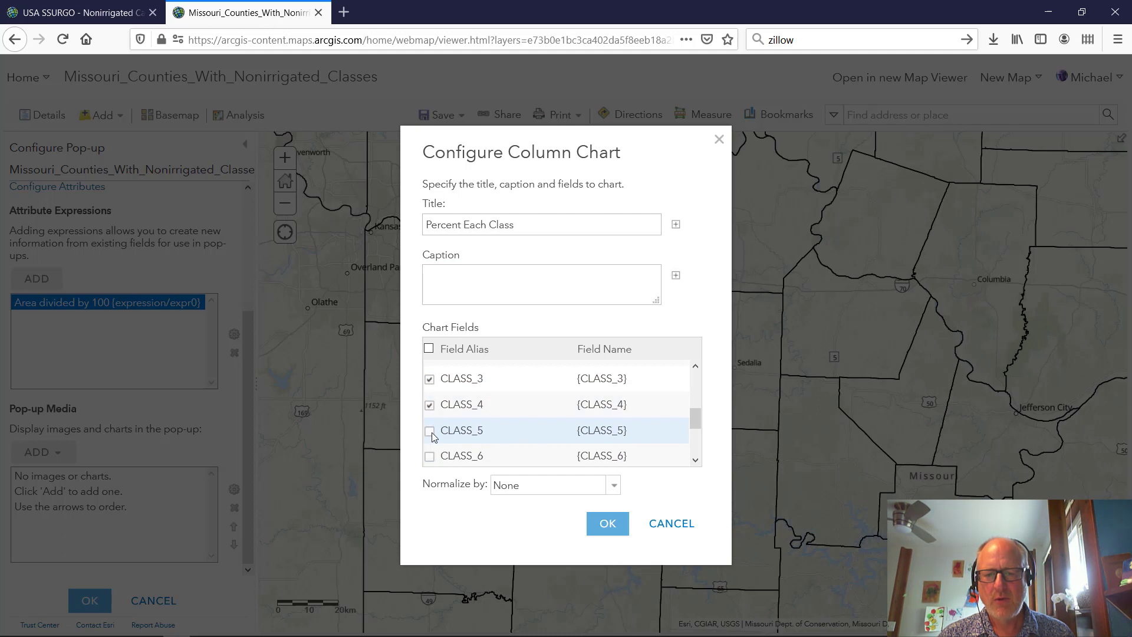
pyautogui.click(429, 456)
pyautogui.scroll(-3, 429, 430)
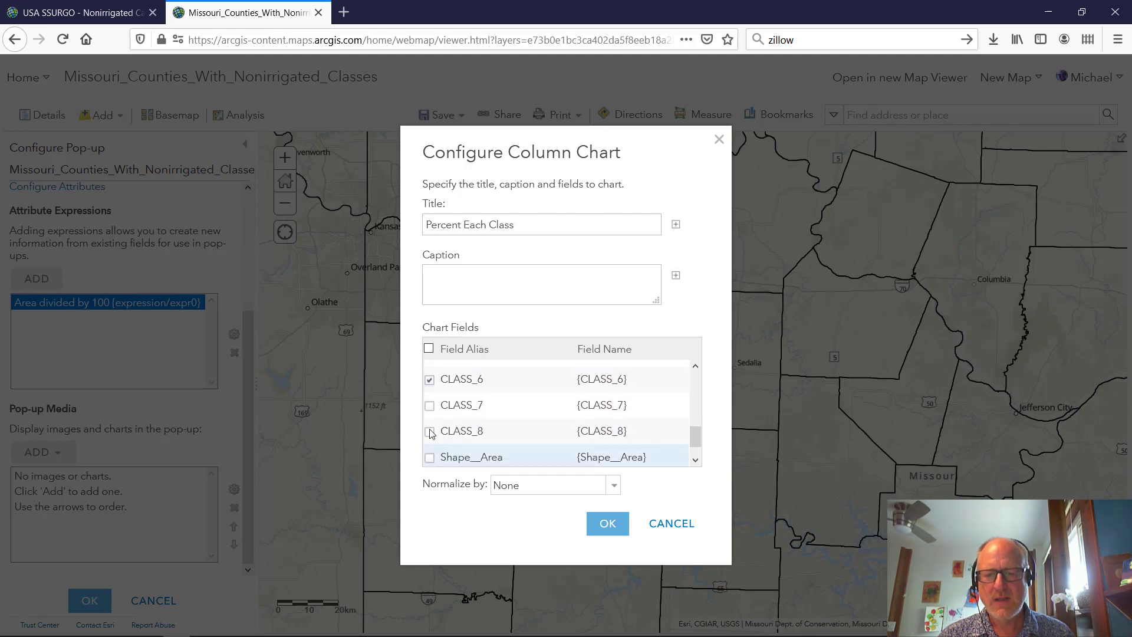
pyautogui.click(429, 405)
pyautogui.click(429, 431)
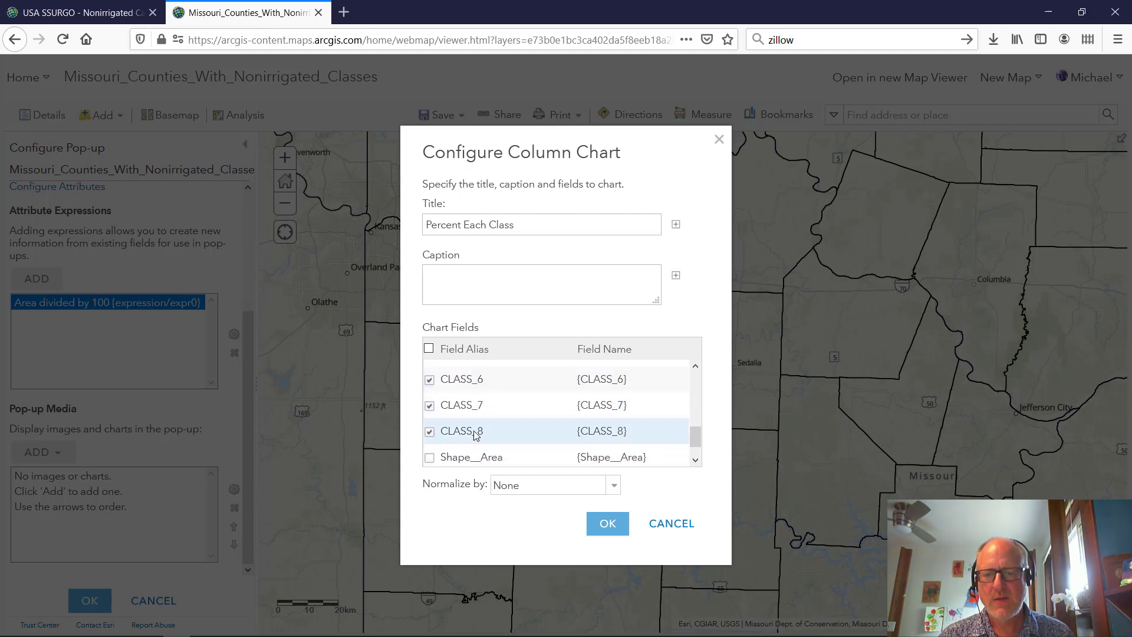
# Change the chart field aliases of CLASS_1, CLASS_2 and CLASS_3 to "Class I", "Class II" and "Class III".
pyautogui.scroll(6, 495, 427)
pyautogui.click(461, 402)
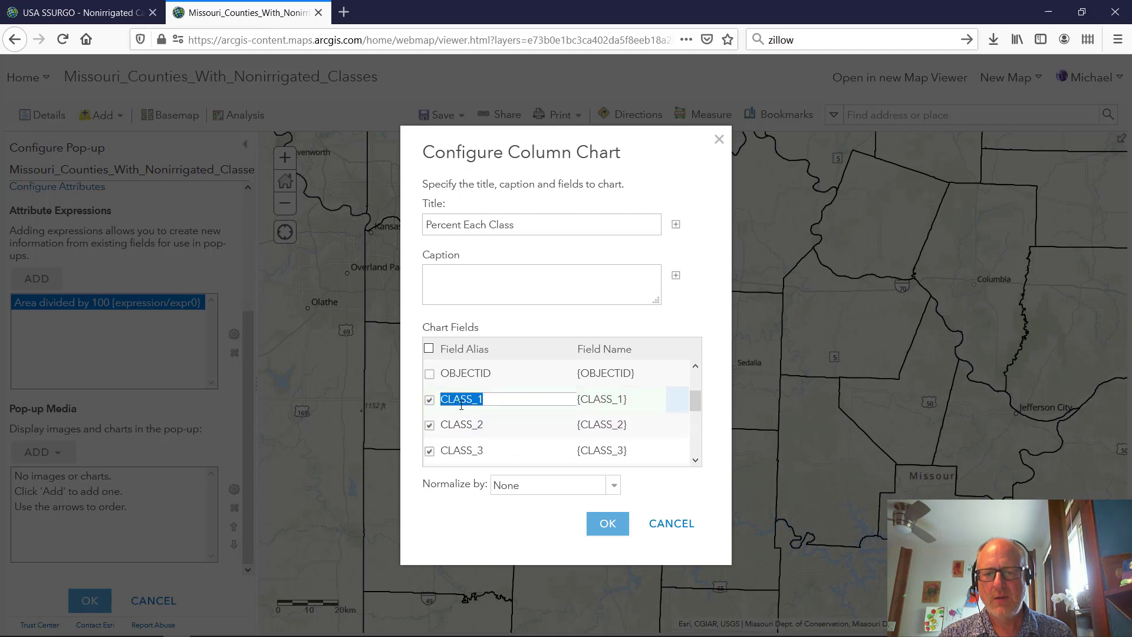
pyautogui.press('BackSpace')
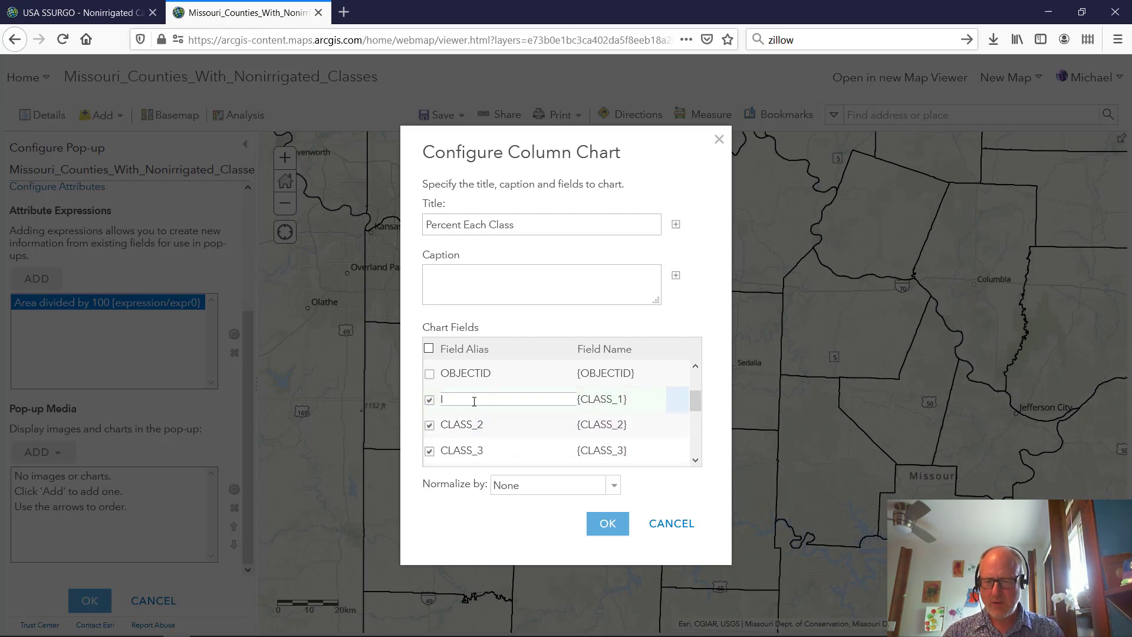
pyautogui.write('C')
pyautogui.press('BackSpace')
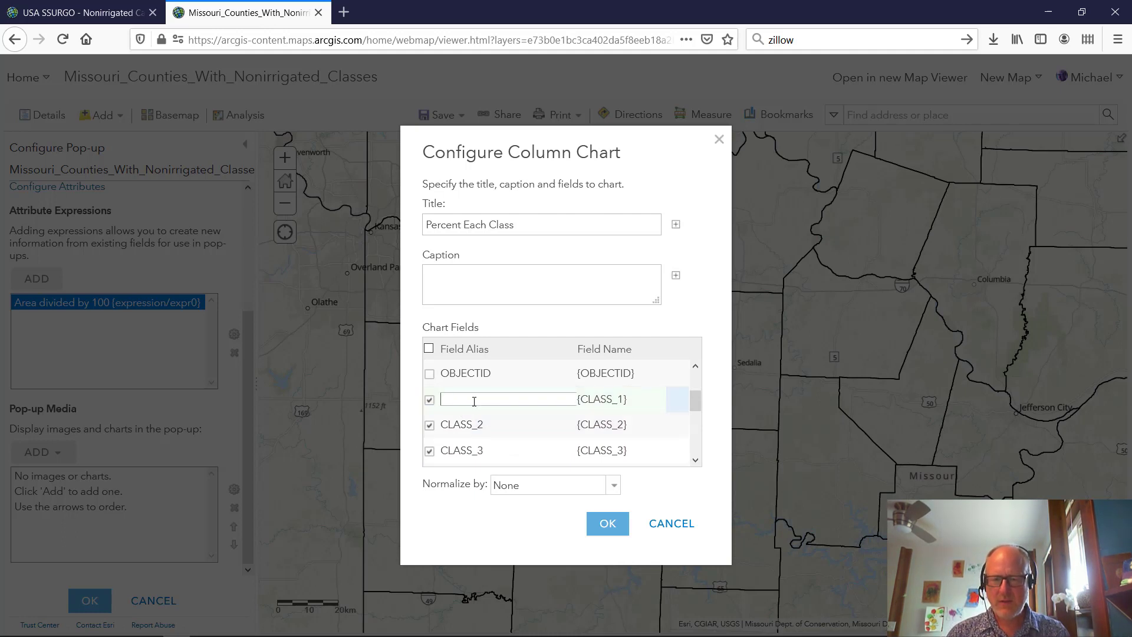
pyautogui.write('Class I')
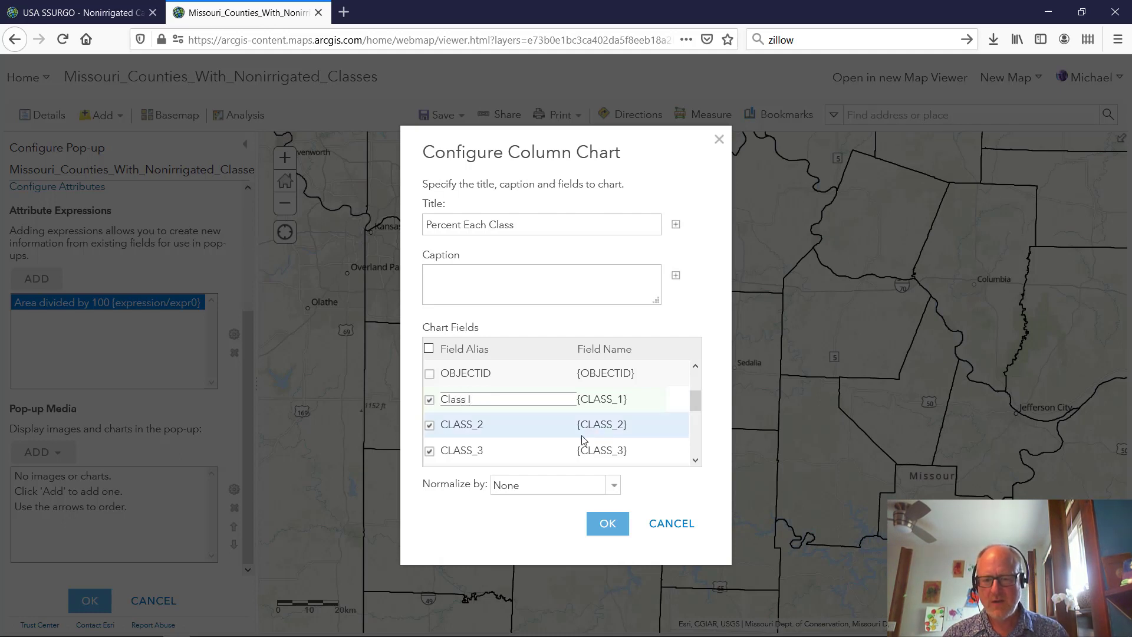
pyautogui.click(518, 426)
pyautogui.write('C')
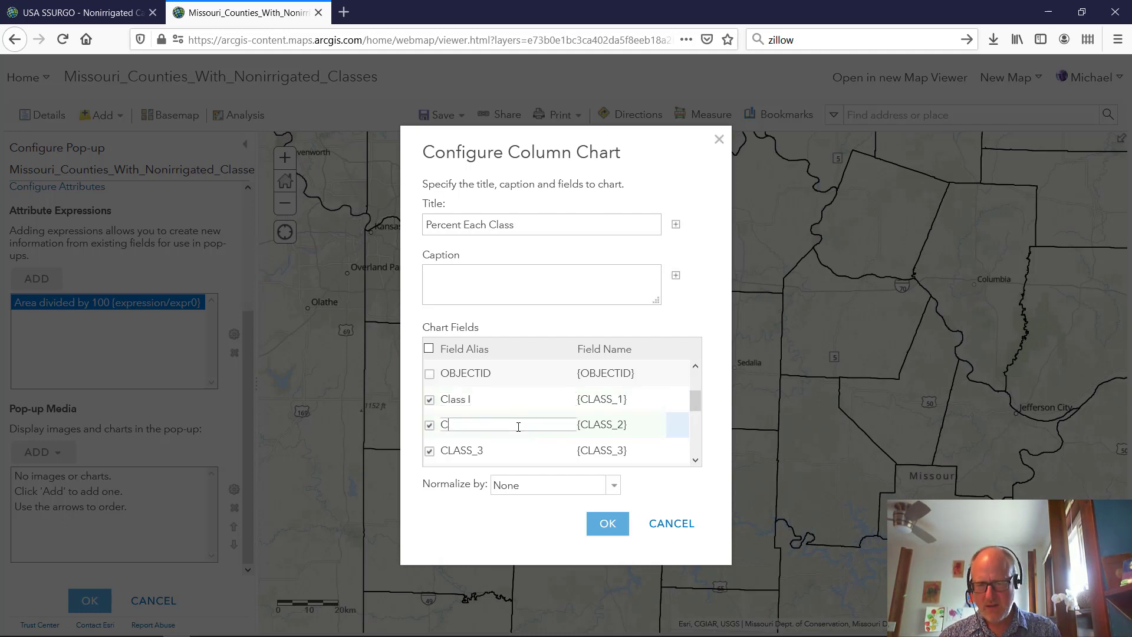
pyautogui.write('lass II')
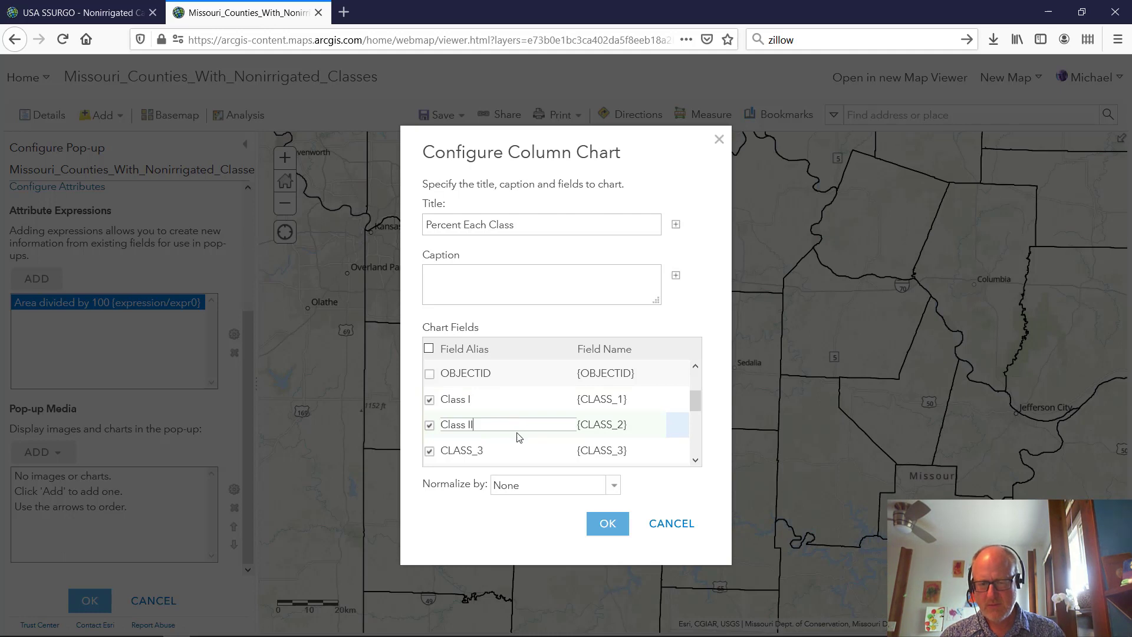
pyautogui.click(509, 457)
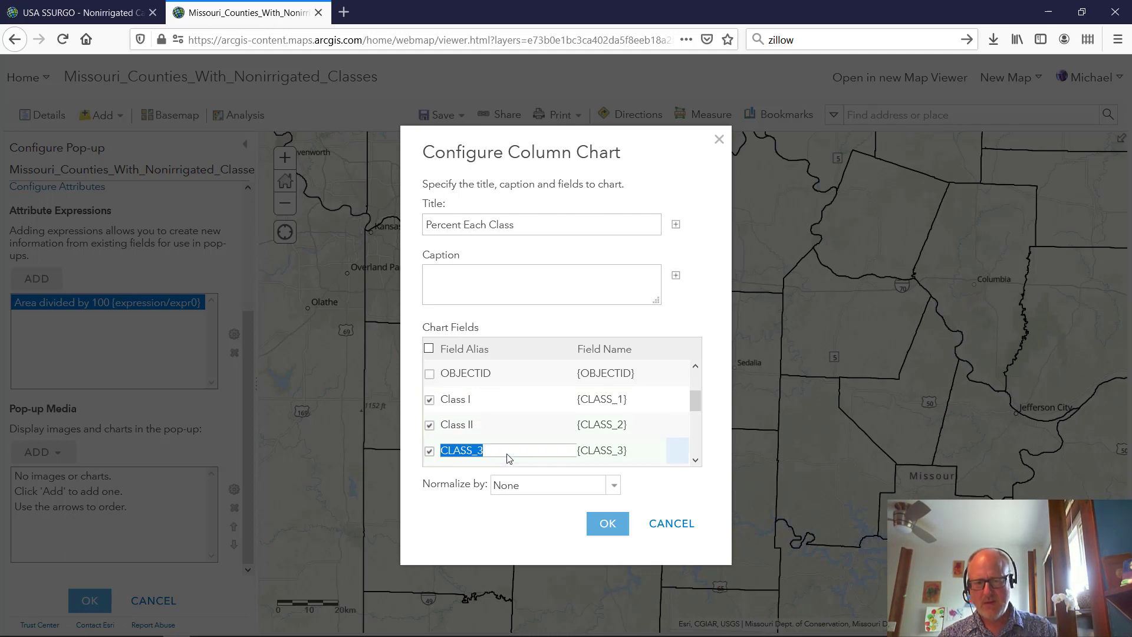
pyautogui.write('Class III')
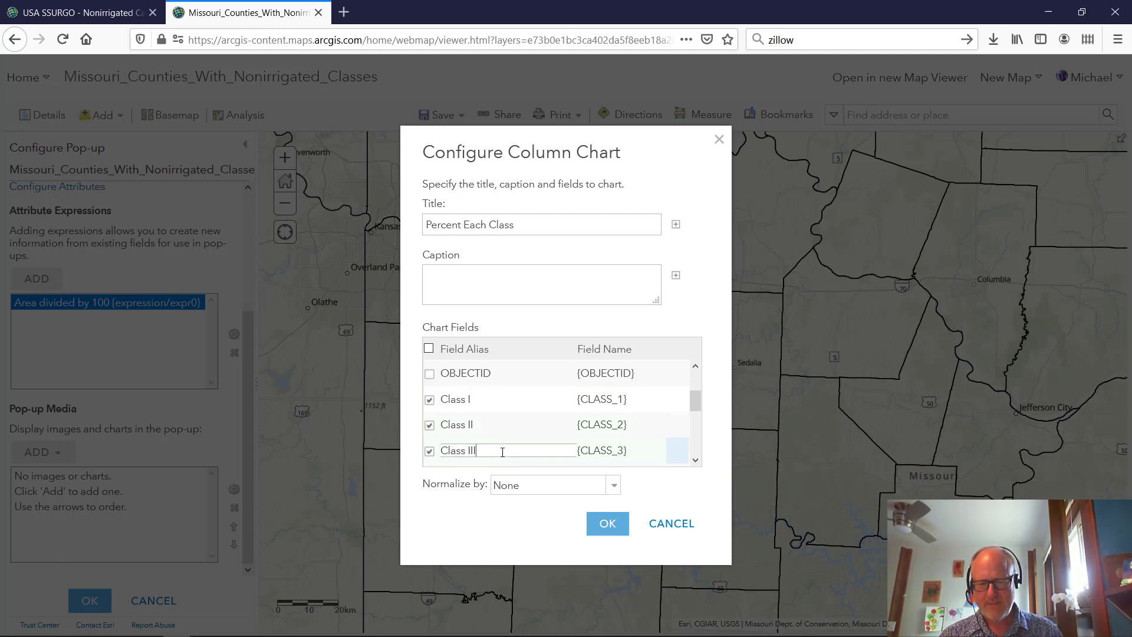
# Change the chart field aliases of CLASS_4, CLASS_5 and CLASS_6 to "Class IV", "Class V" and "Class VI".
pyautogui.scroll(-3, 502, 451)
pyautogui.click(489, 403)
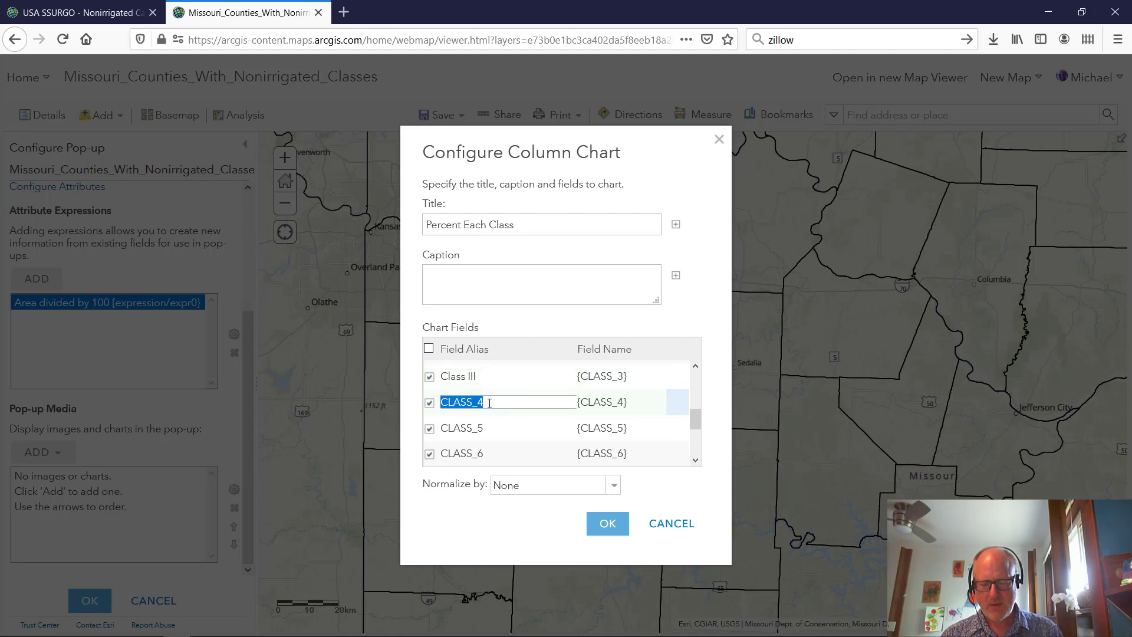
pyautogui.write('Class')
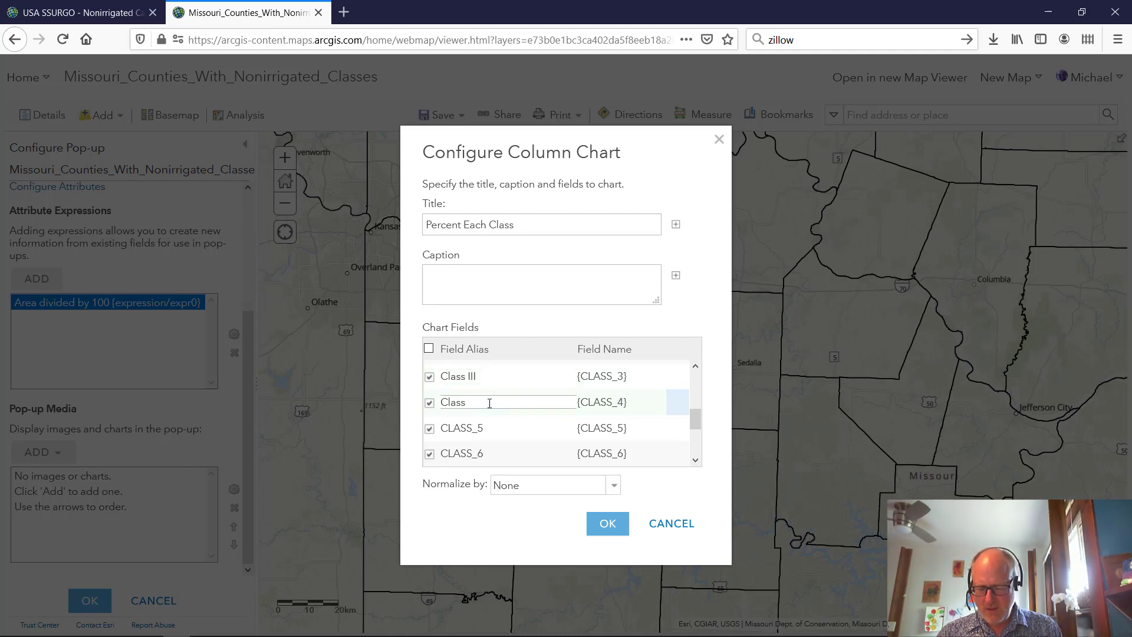
pyautogui.write(' IV')
pyautogui.click(483, 427)
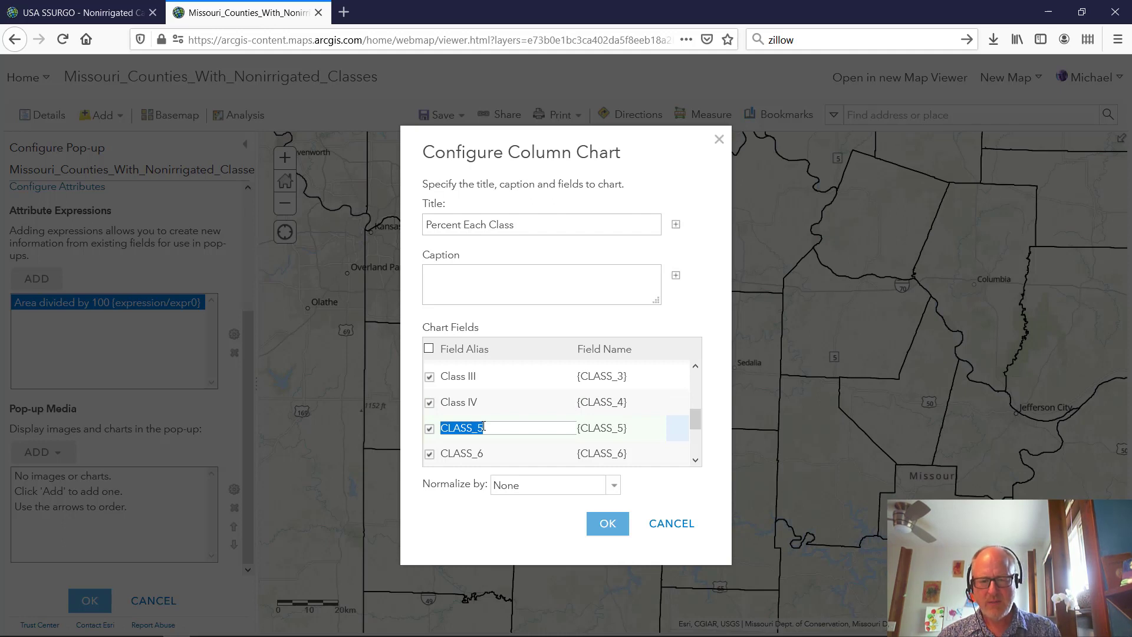
pyautogui.write('Class')
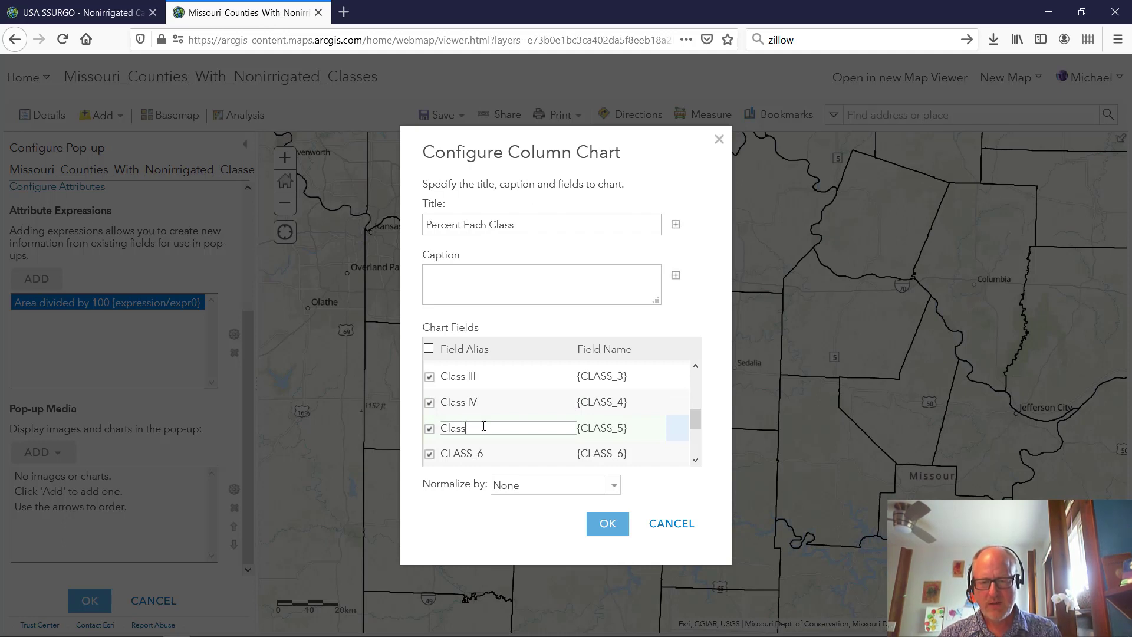
pyautogui.write(' V')
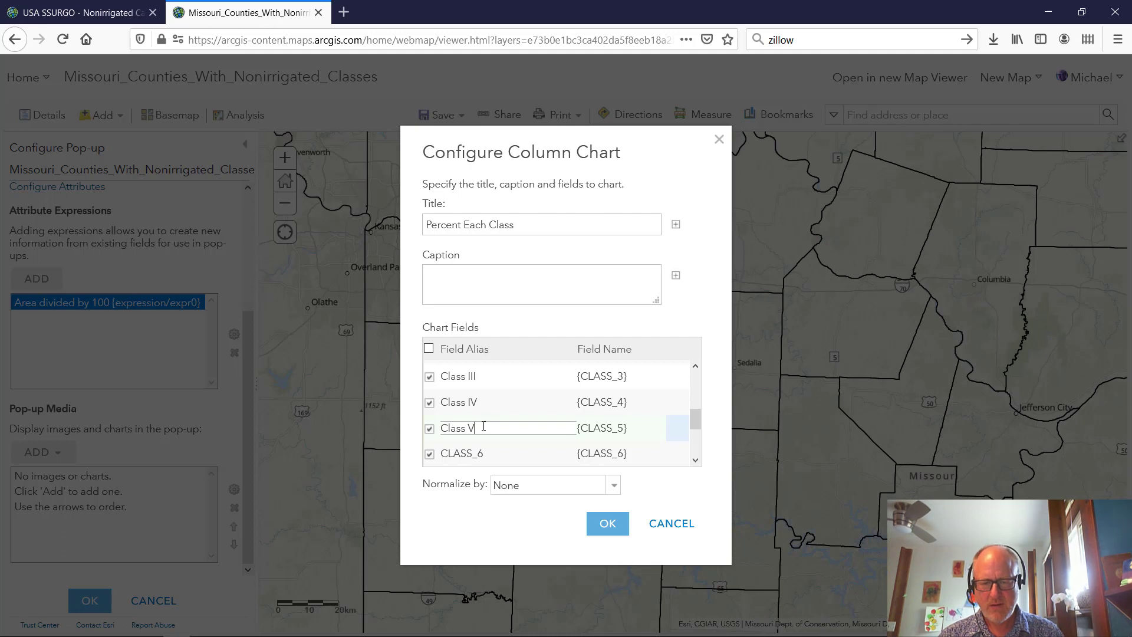
pyautogui.click(485, 454)
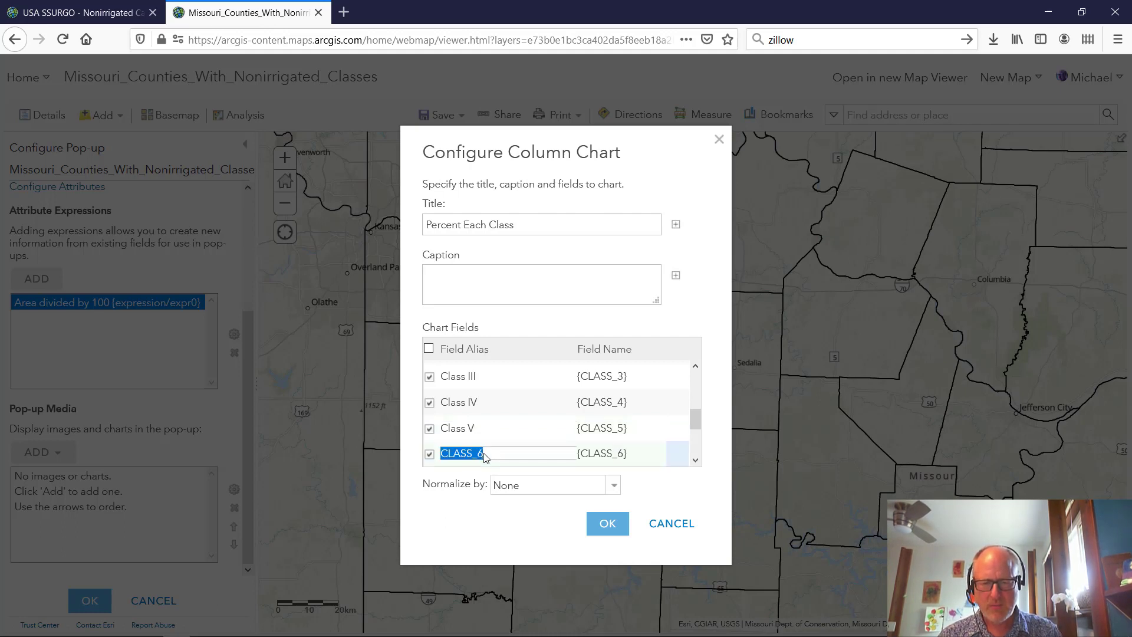
pyautogui.write('Class V')
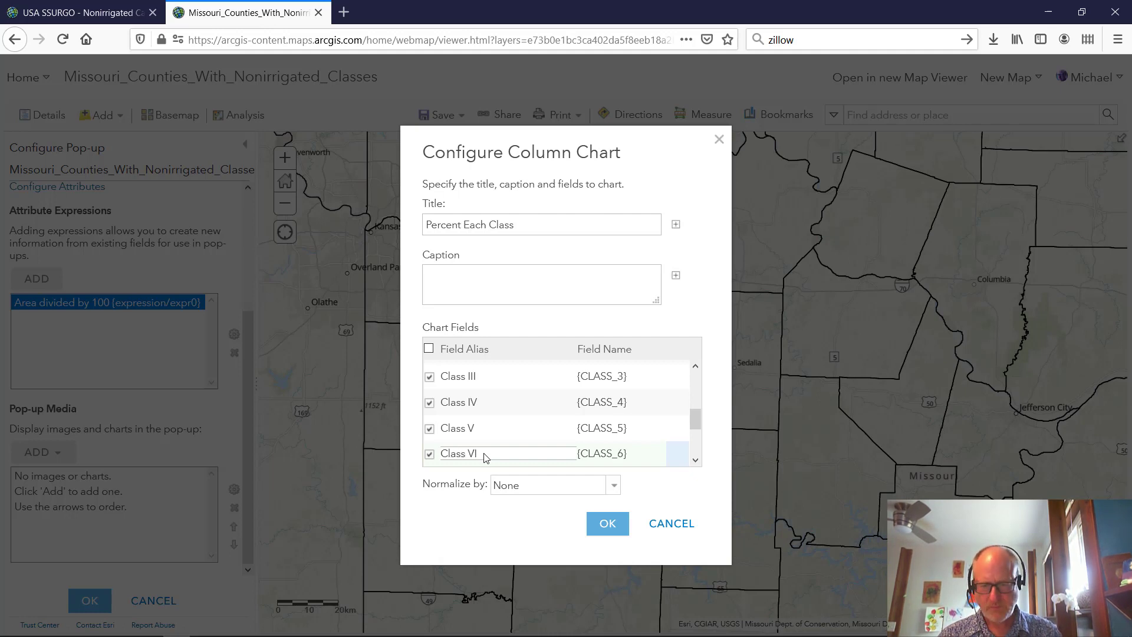
# Finish the CLASS_6 alias as "Class VI", change the CLASS_7 and CLASS_8 aliases to "Class VII" and "Class VIII", and accept the chart.
pyautogui.write('I')
pyautogui.scroll(-2, 492, 436)
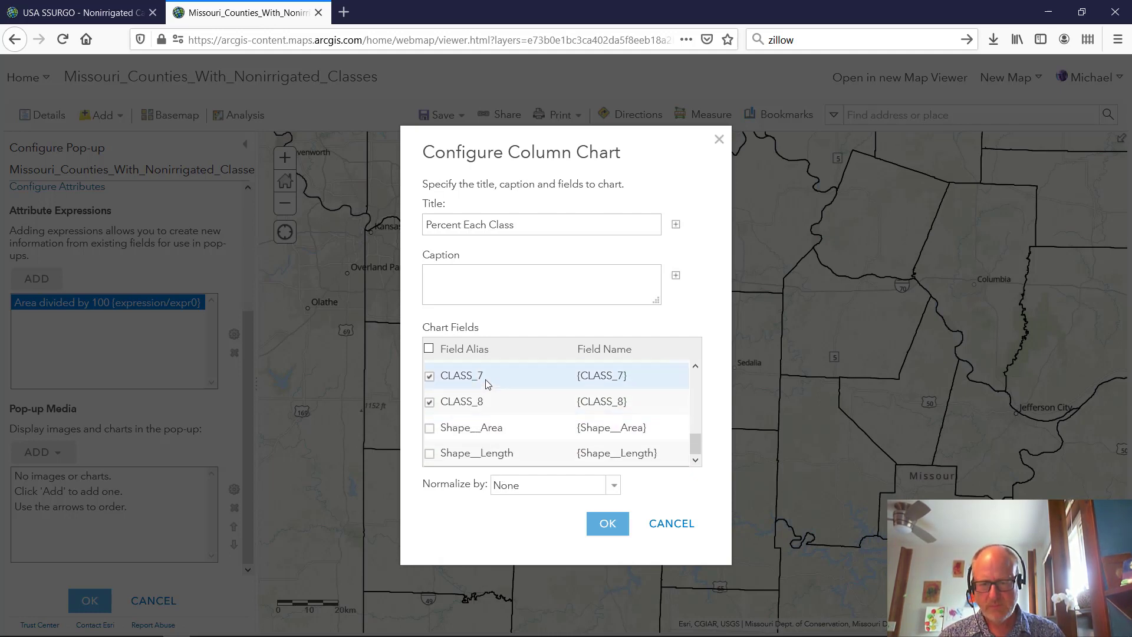
pyautogui.scroll(2, 487, 384)
pyautogui.click(483, 448)
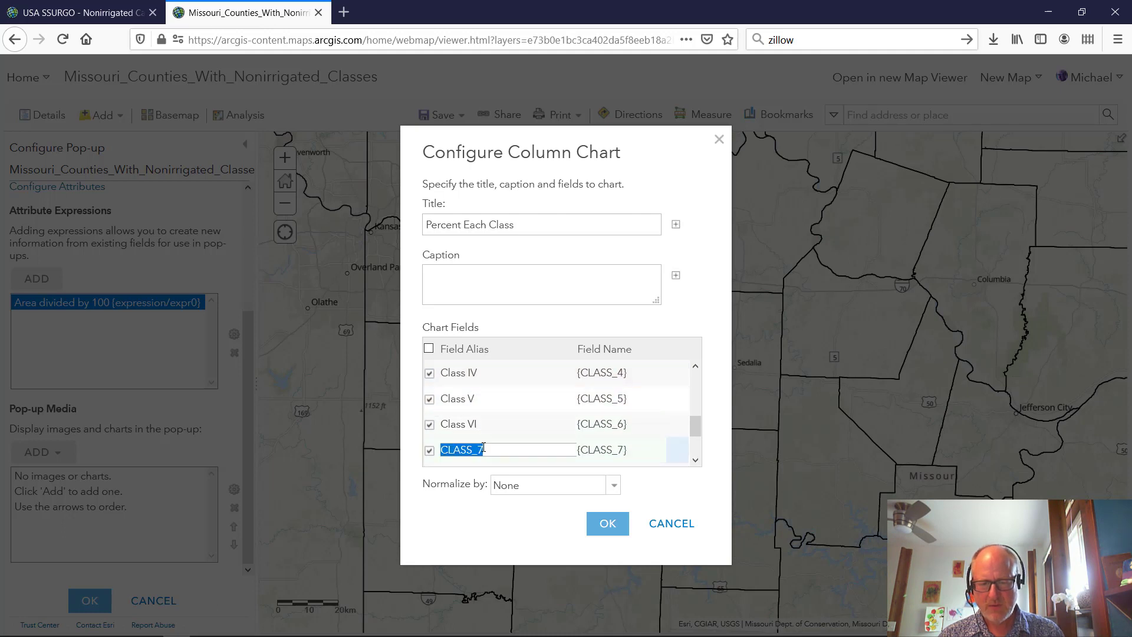
pyautogui.write('Class VV')
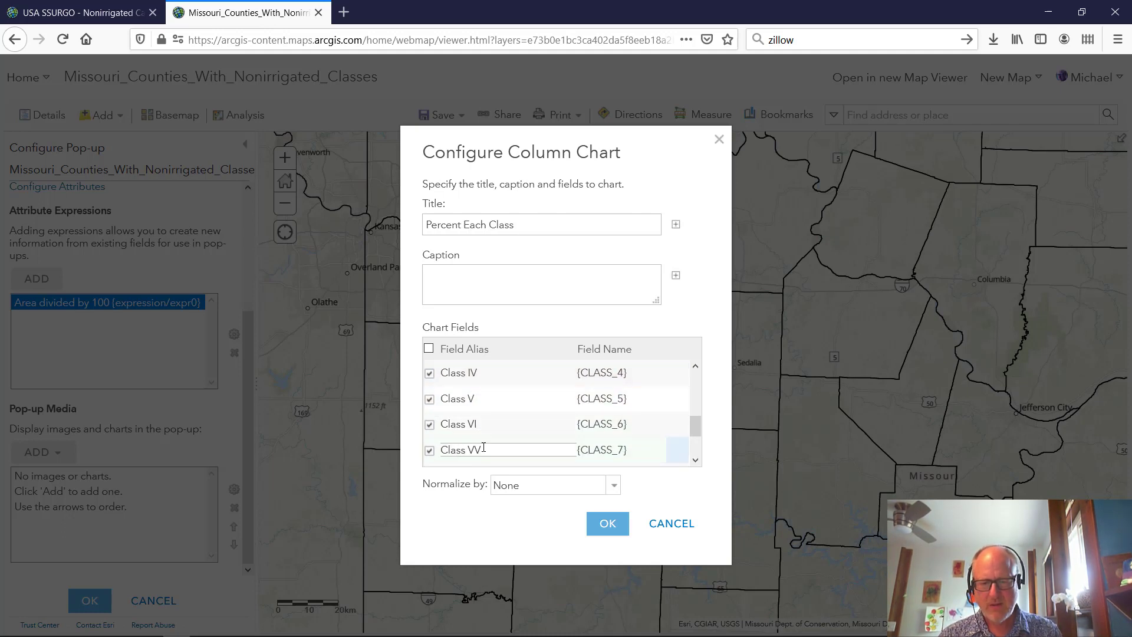
pyautogui.press('BackSpace')
pyautogui.write('III')
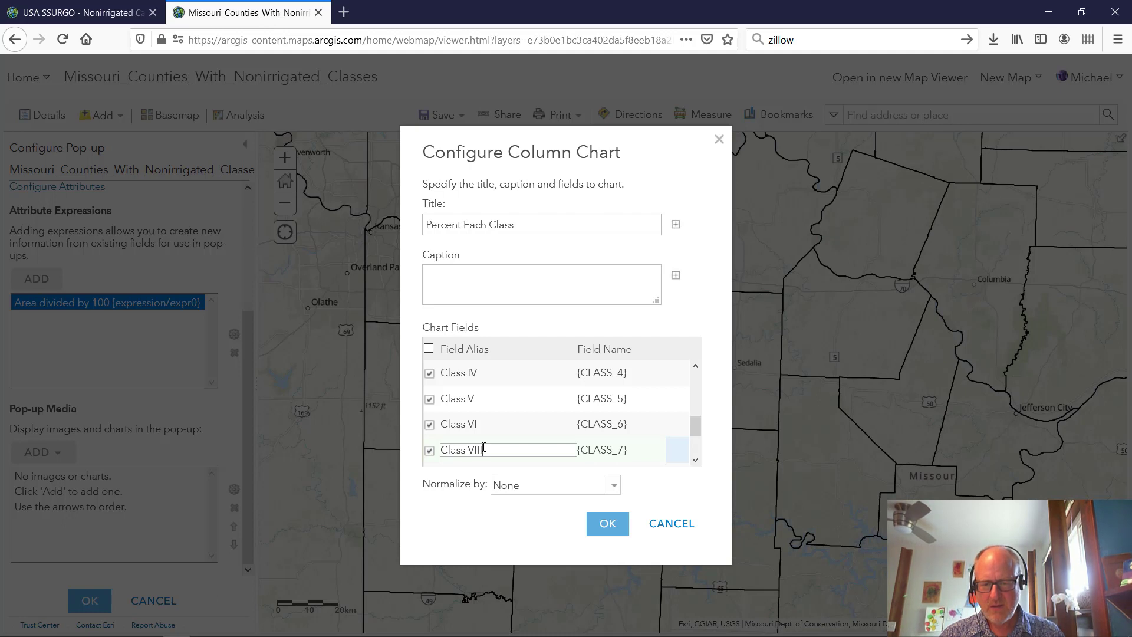
pyautogui.scroll(-3, 484, 448)
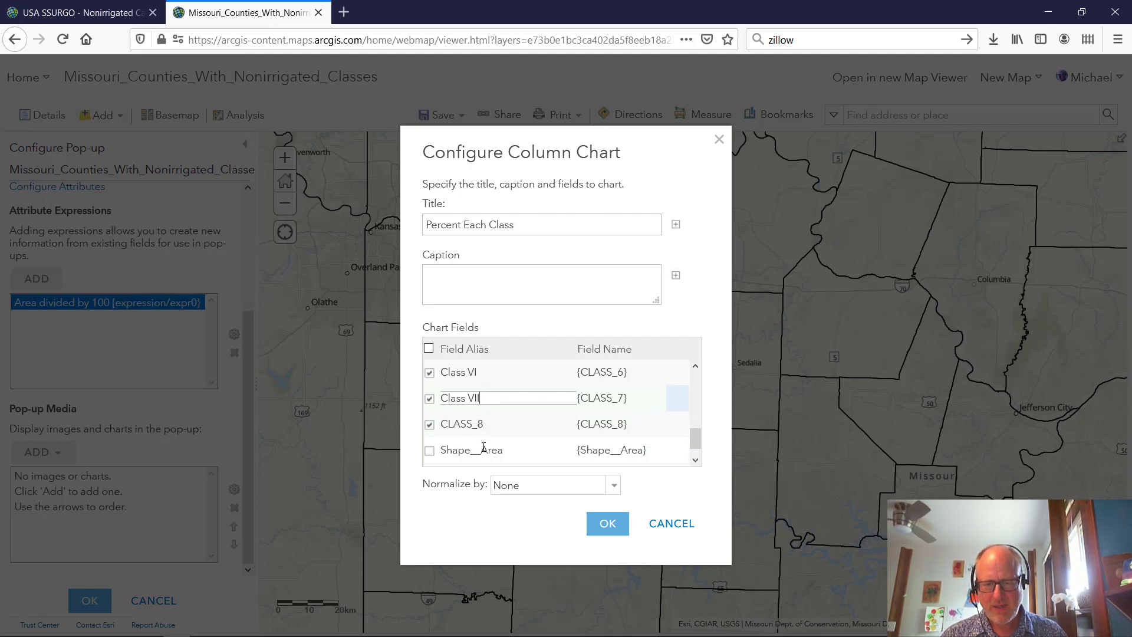
pyautogui.click(492, 403)
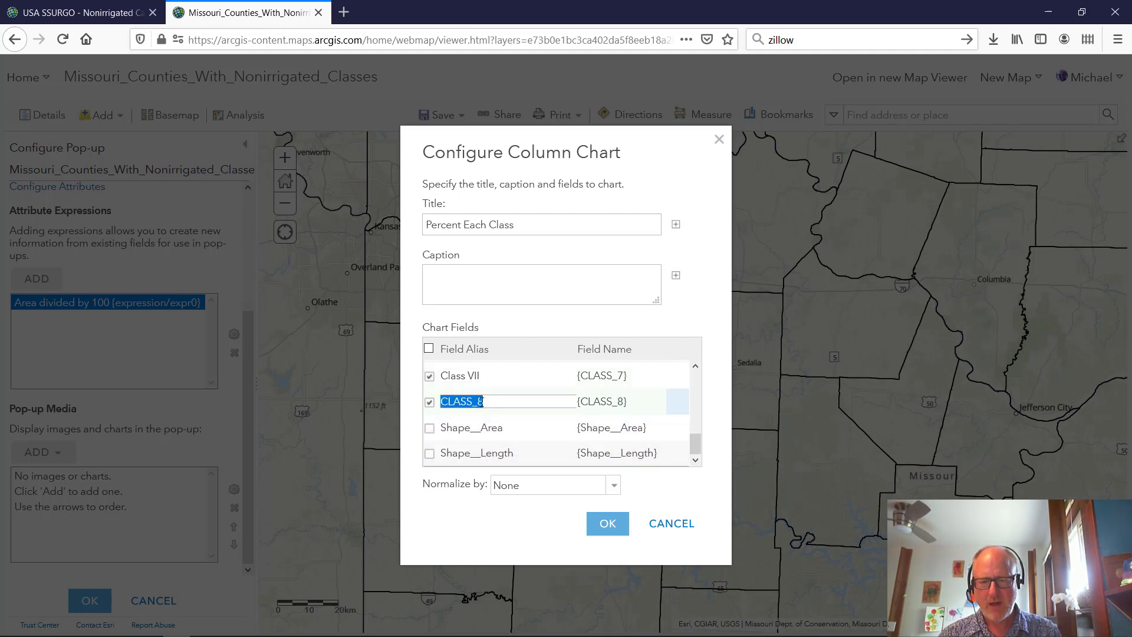
pyautogui.write('Class VIII')
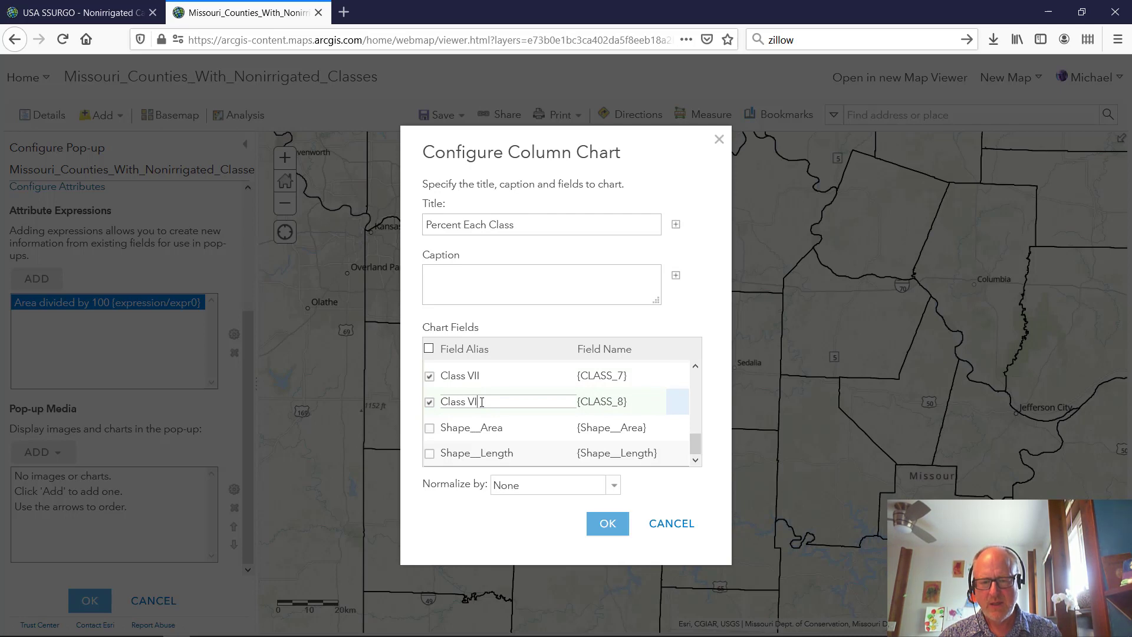
pyautogui.click(607, 523)
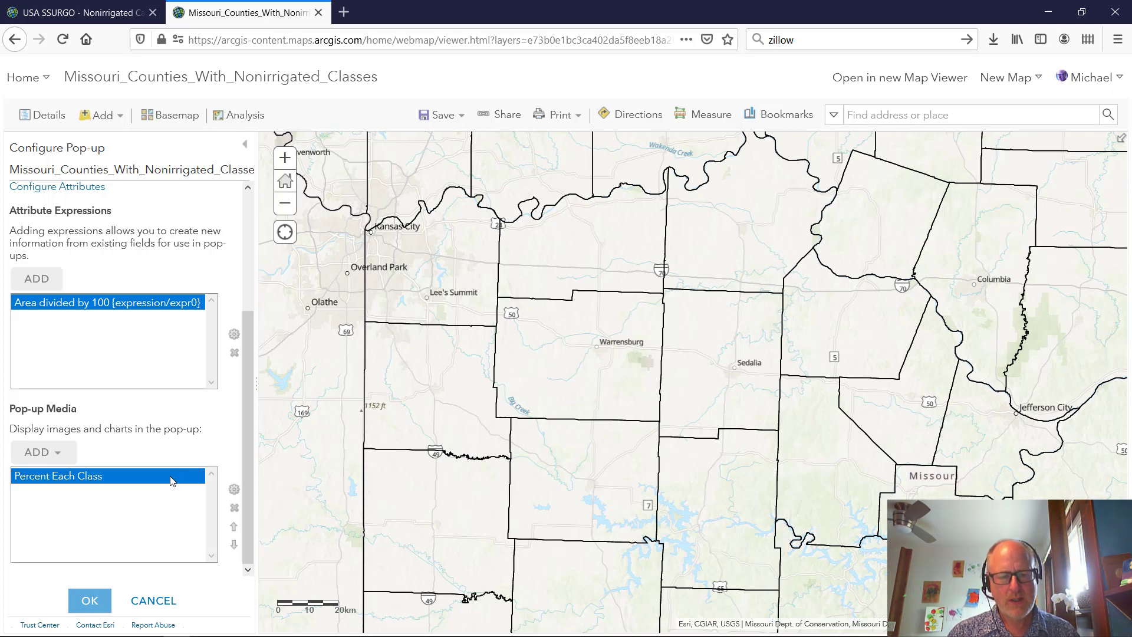
# Normalize the "Percent Each Class" chart by the "Area divided by 100" expression and apply the pop-up configuration.
pyautogui.click(562, 341)
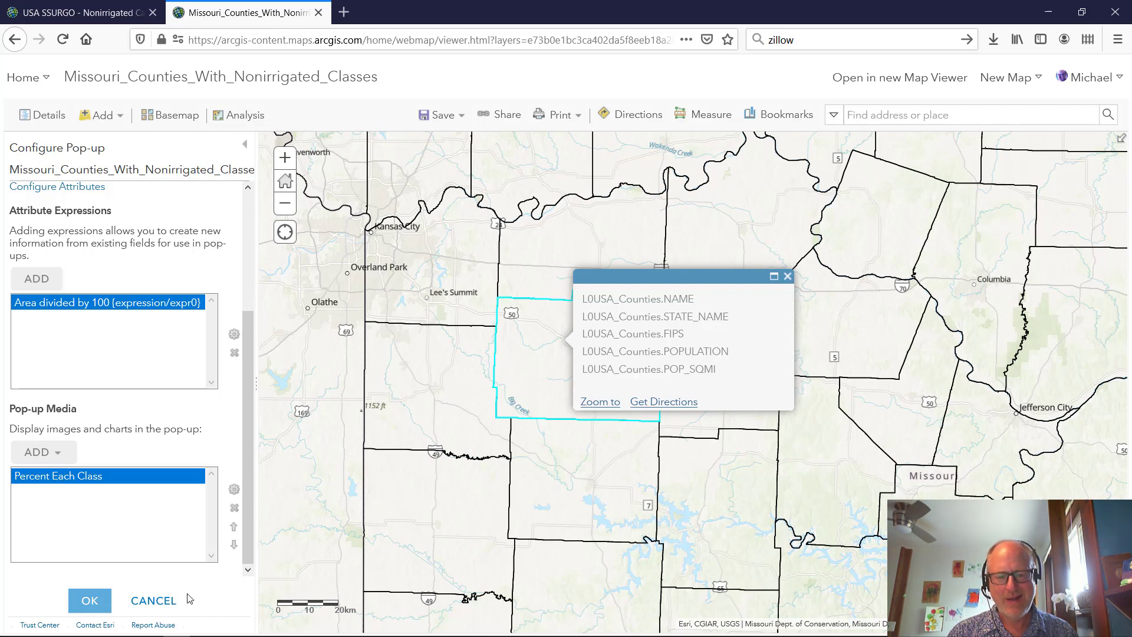
pyautogui.doubleClick(155, 477)
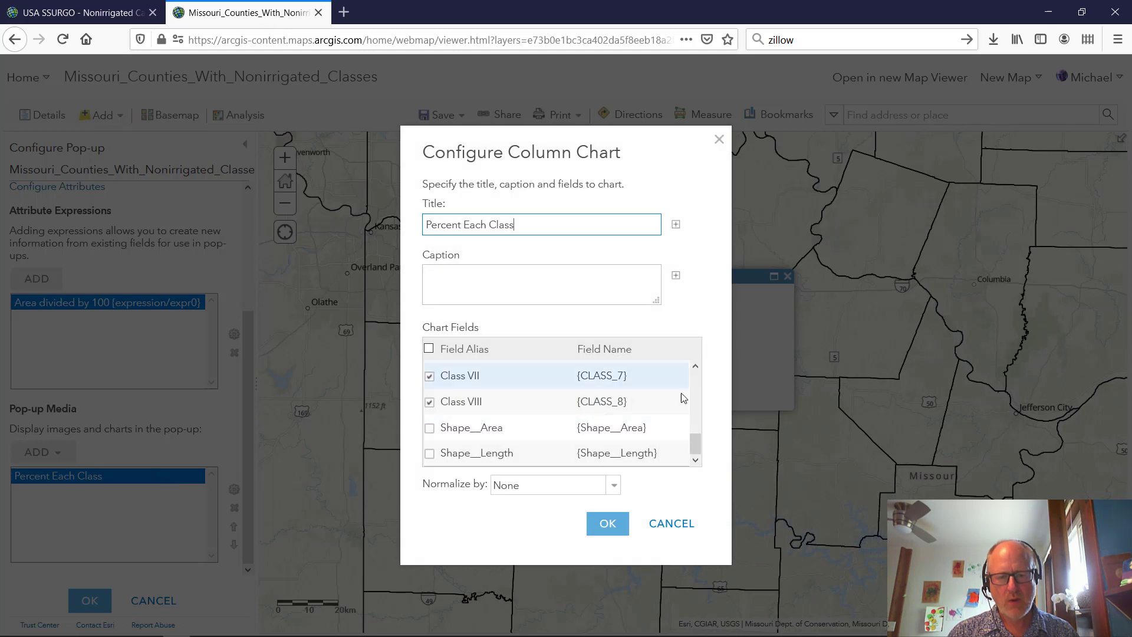
pyautogui.click(614, 485)
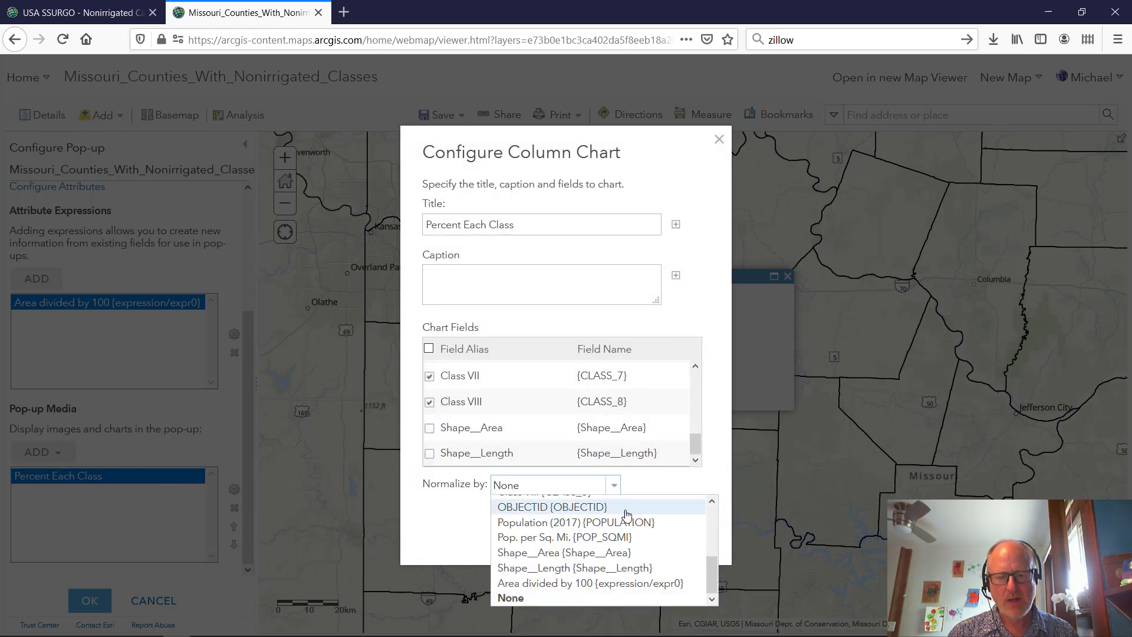
pyautogui.click(598, 583)
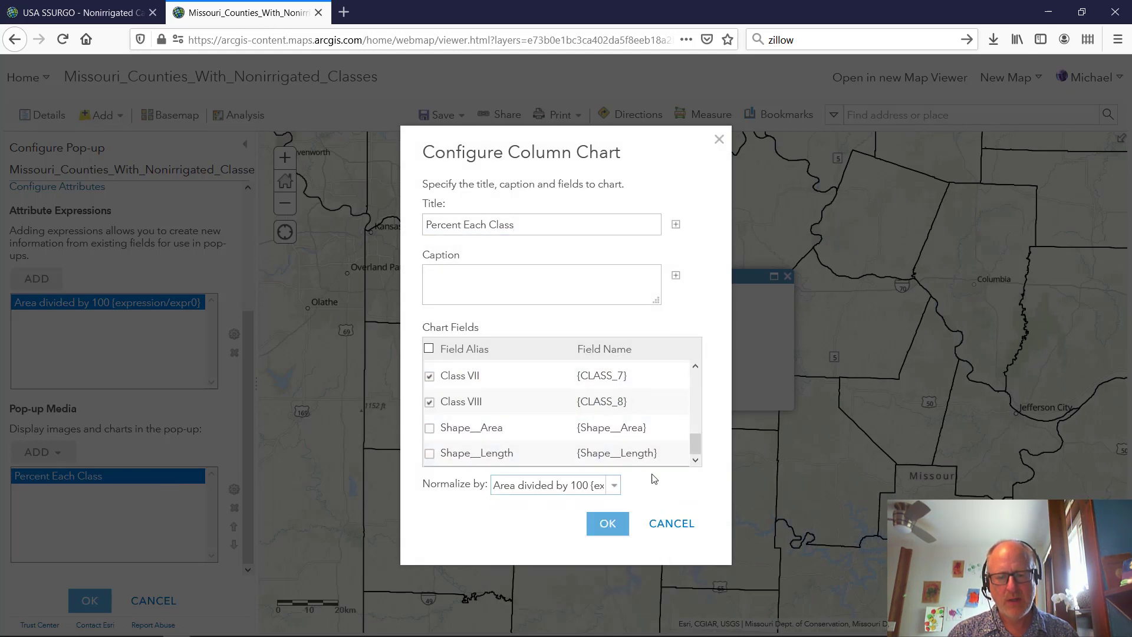
pyautogui.click(607, 523)
pyautogui.click(89, 600)
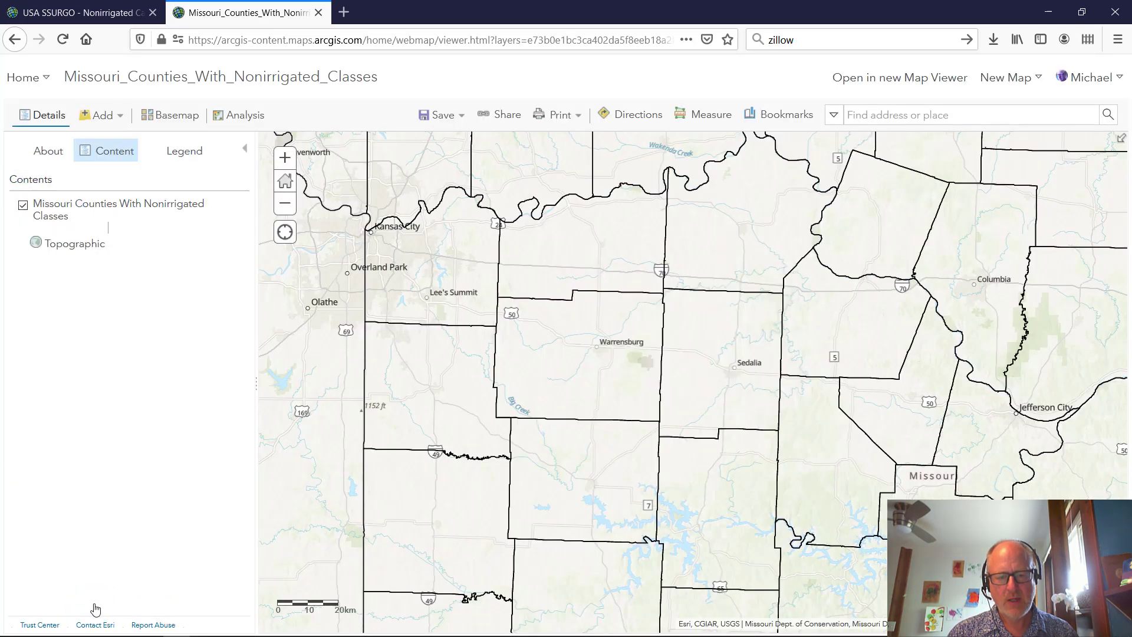
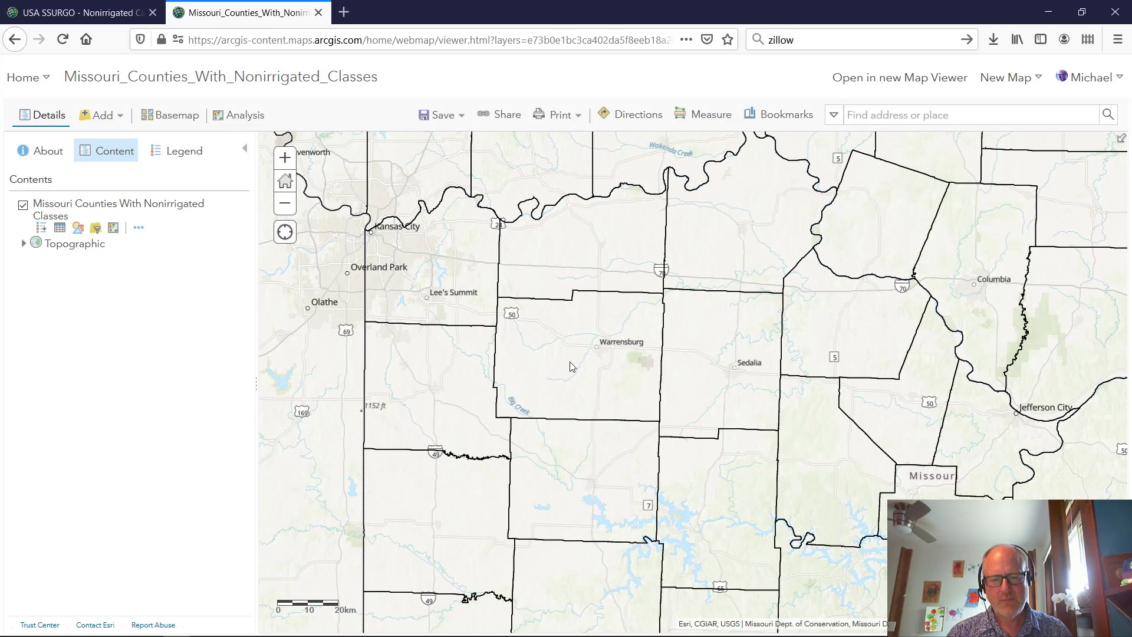
# Examine the class percentages in the pop-up chart of Johnson County, then close the pop-up.
pyautogui.click(570, 365)
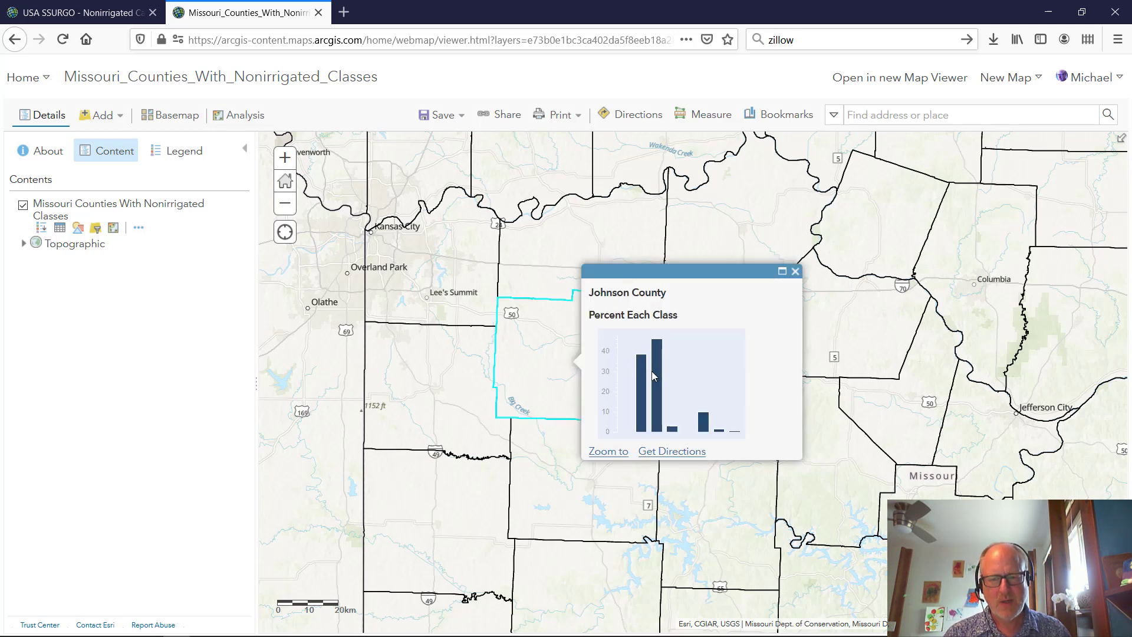
pyautogui.moveTo(641, 372)
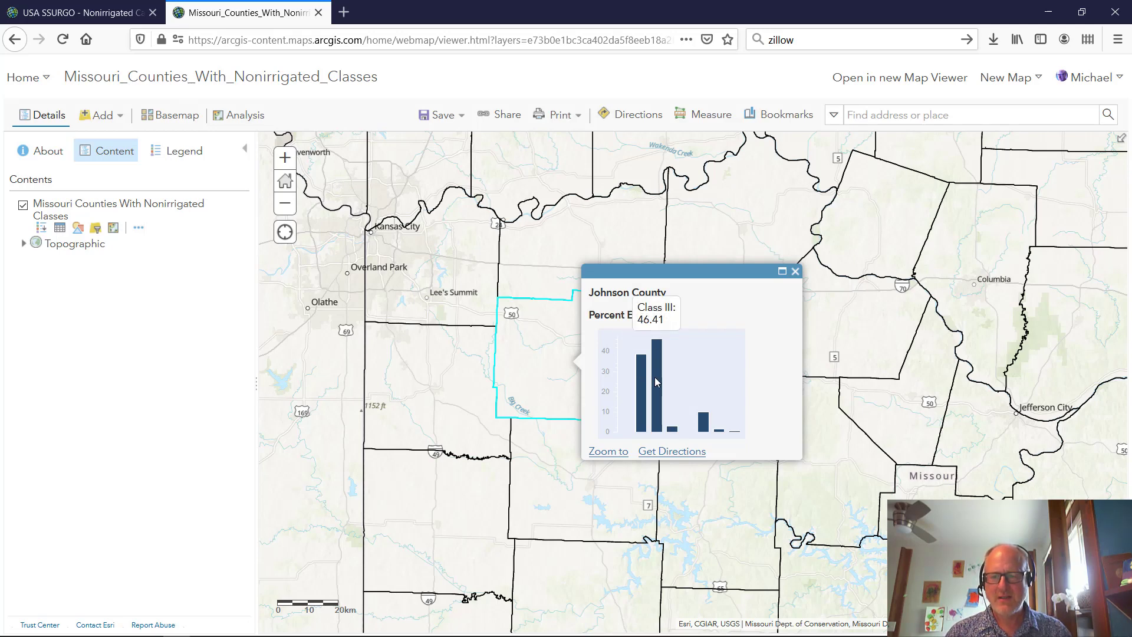
pyautogui.moveTo(707, 422)
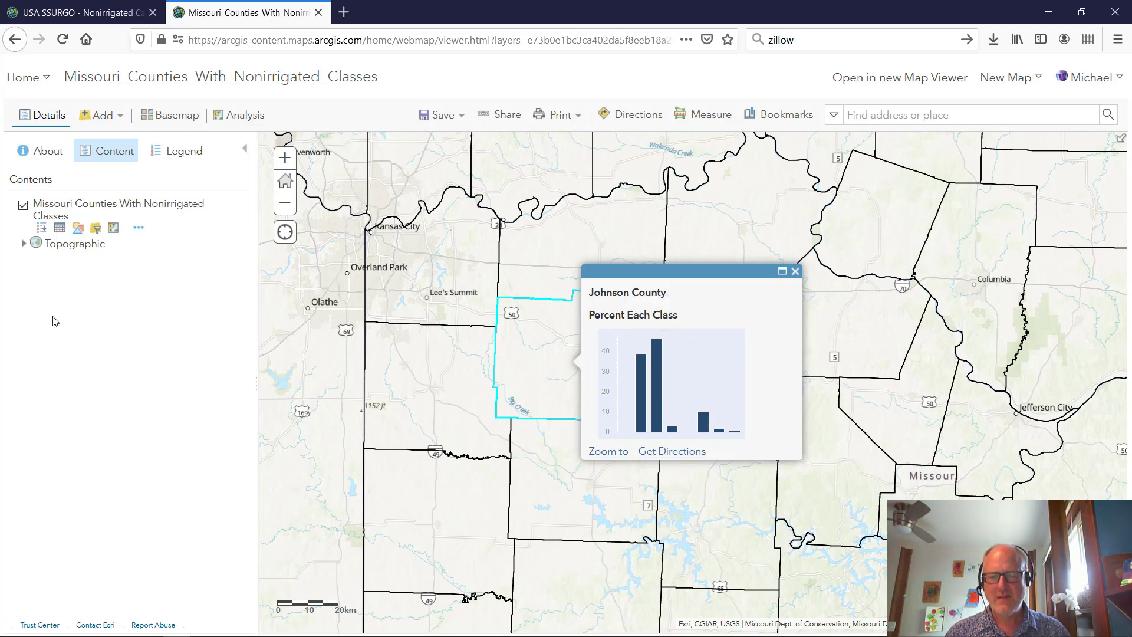
pyautogui.click(794, 271)
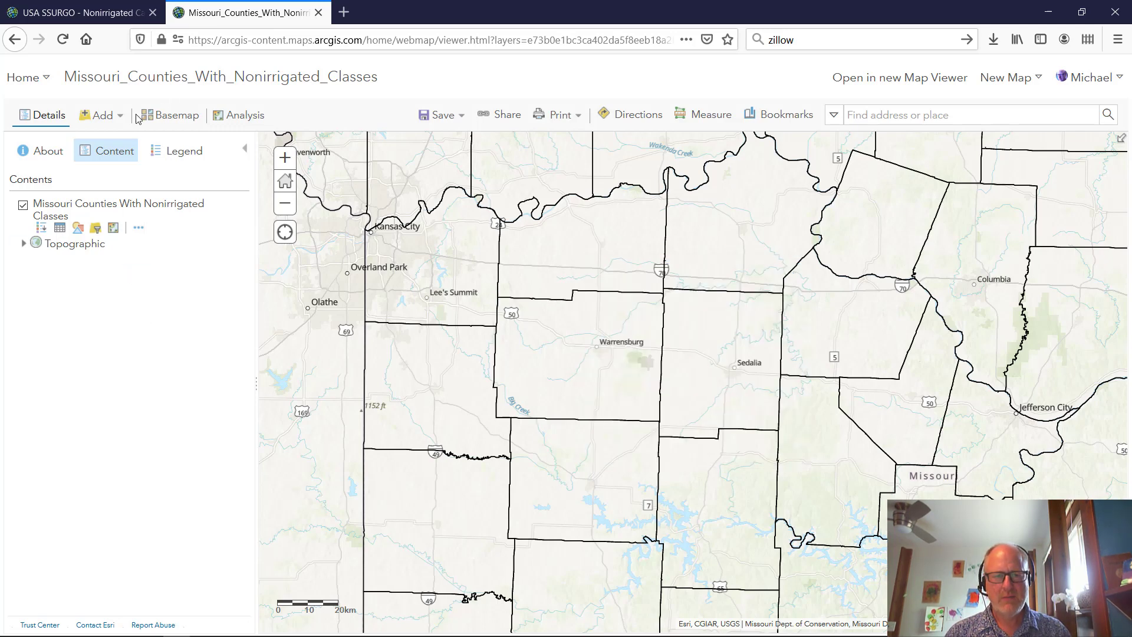
# Search the Living Atlas layers for "nonirrigated" and add the USA SSURGO - Nonirrigated Capability Class layer to the map.
pyautogui.click(106, 115)
pyautogui.click(122, 152)
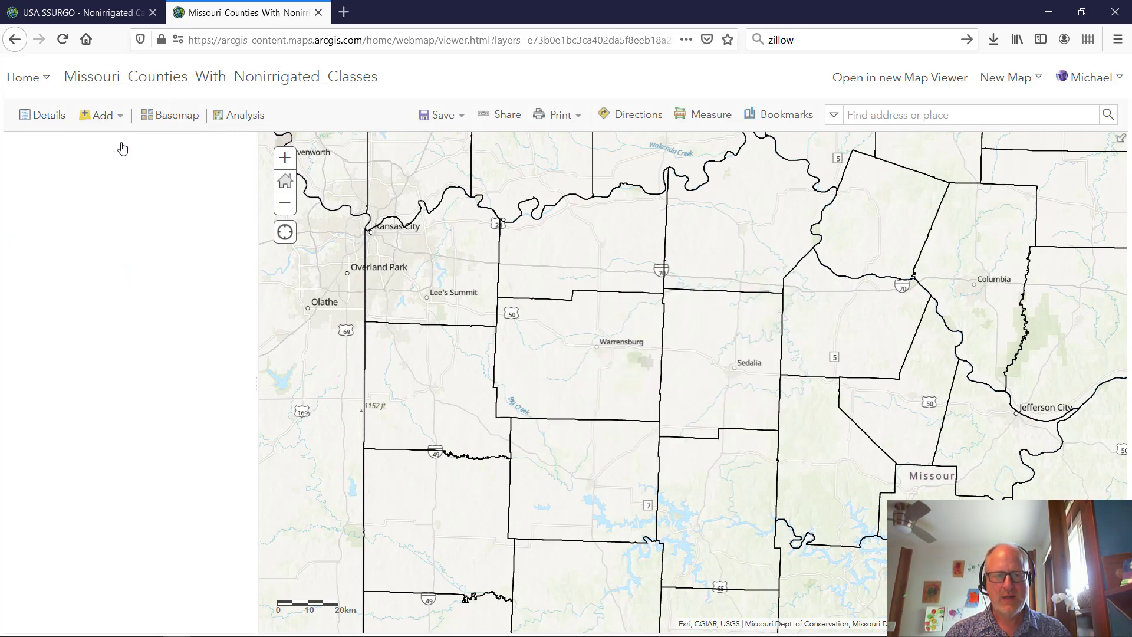
pyautogui.click(120, 116)
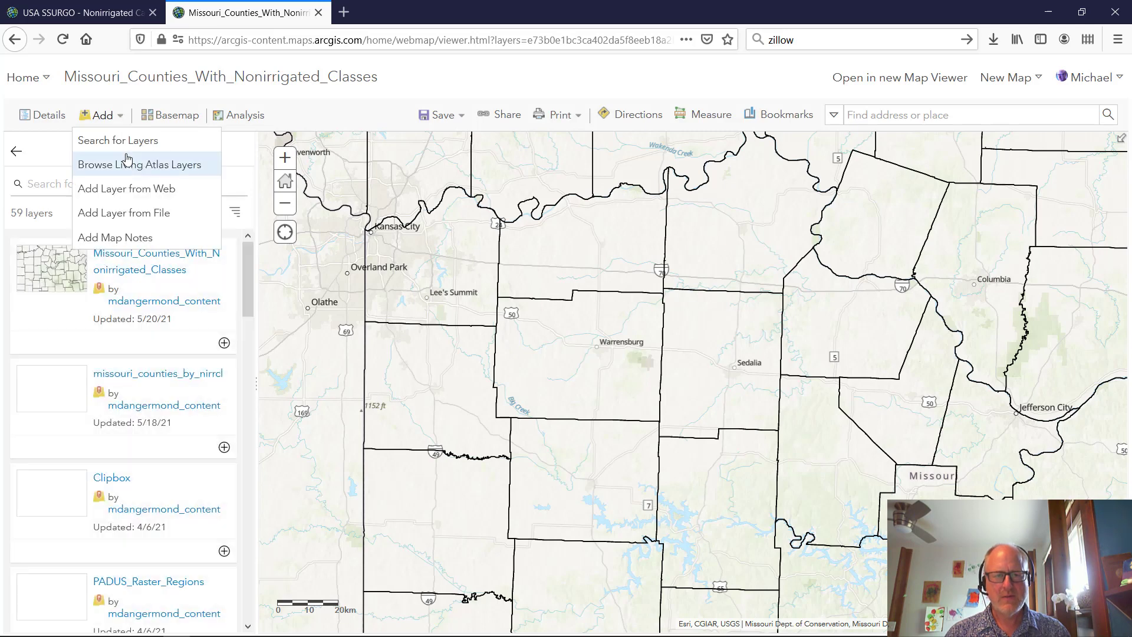
pyautogui.click(127, 162)
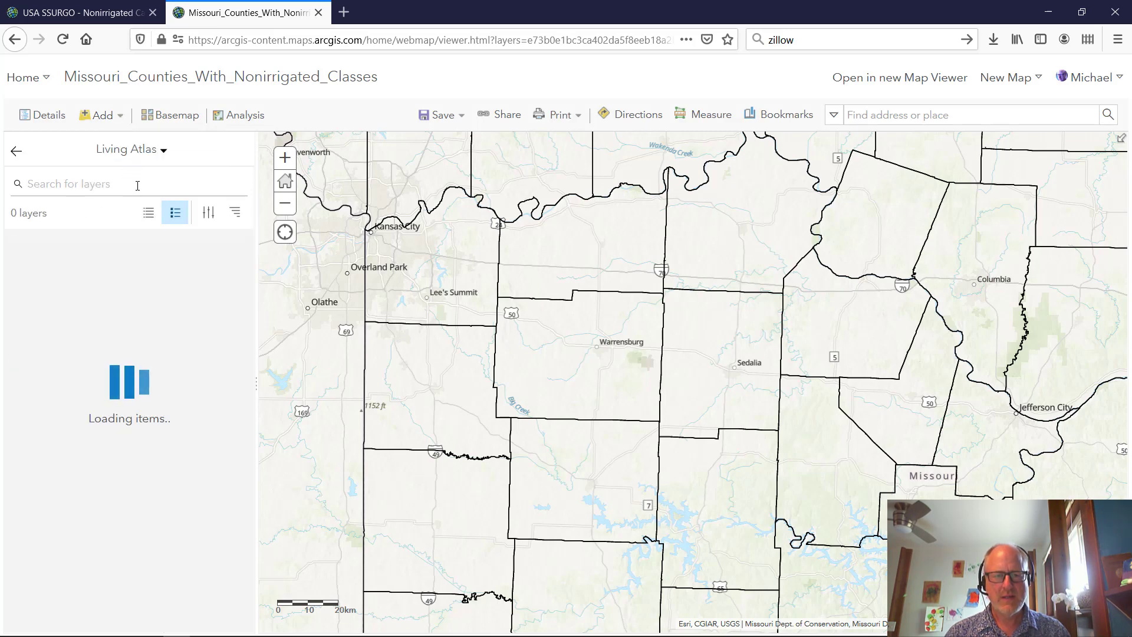
pyautogui.click(139, 186)
pyautogui.write('non')
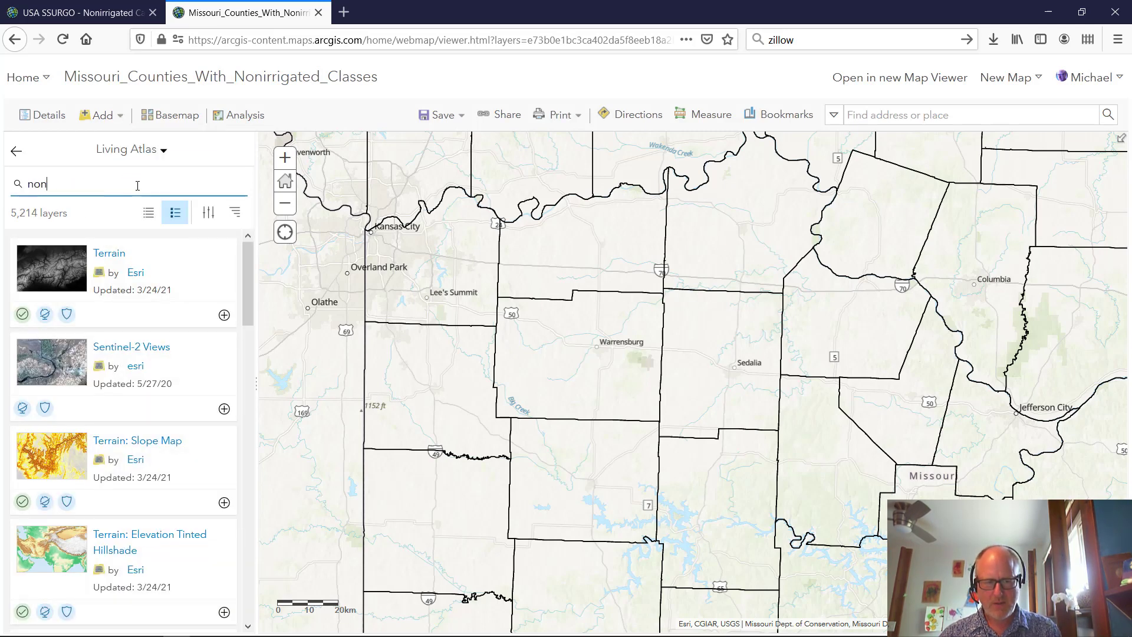
pyautogui.write('irrigated')
pyautogui.press('Return')
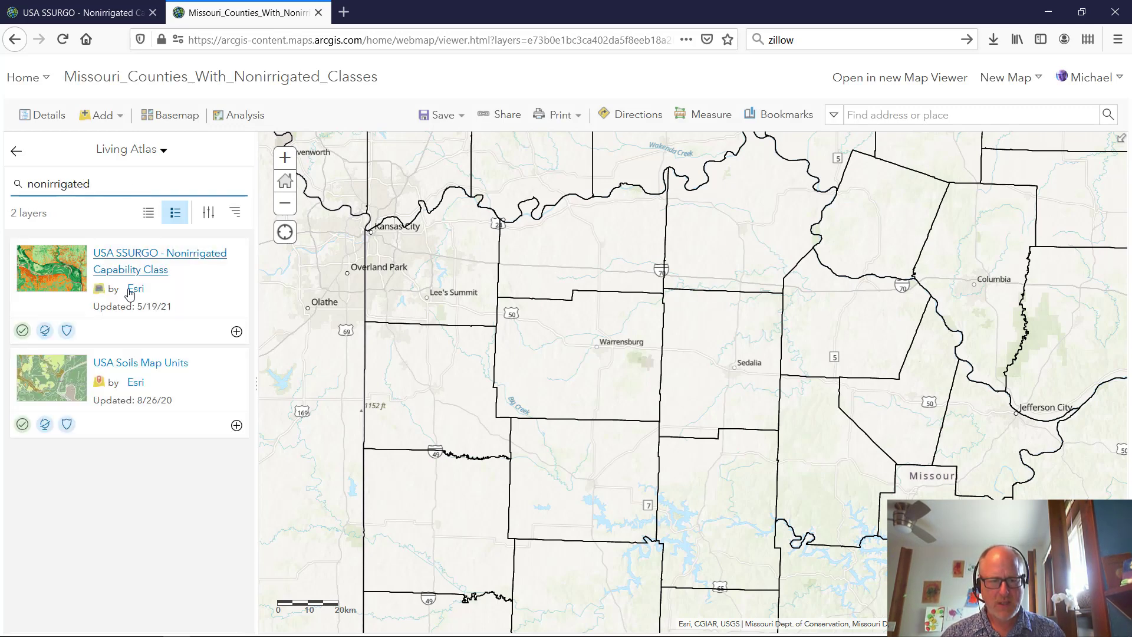
pyautogui.click(236, 331)
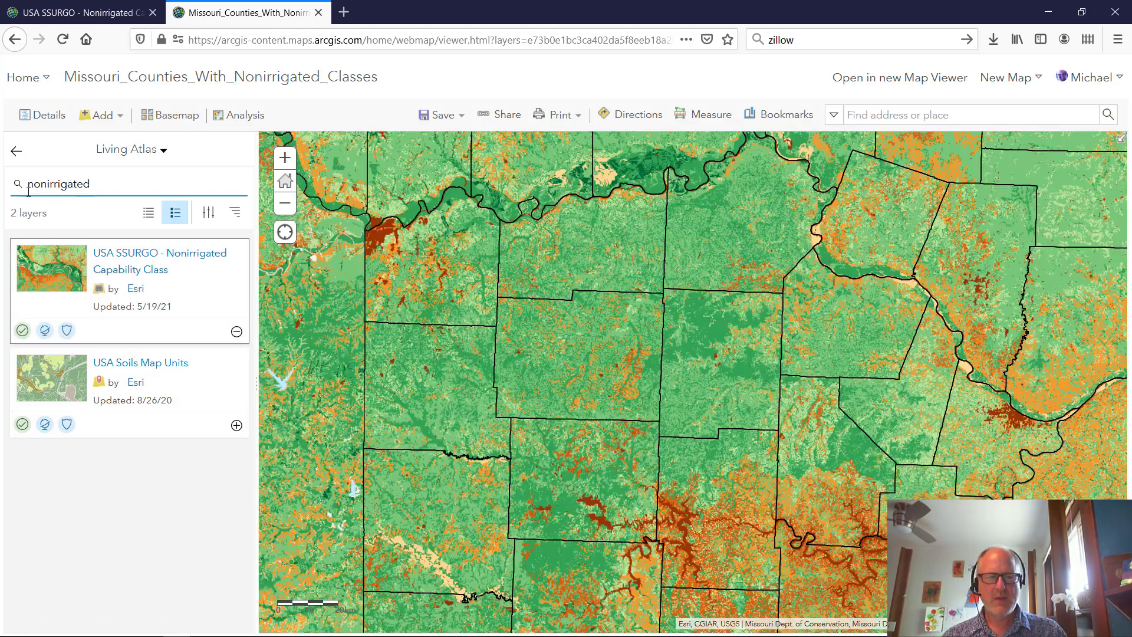
pyautogui.click(16, 151)
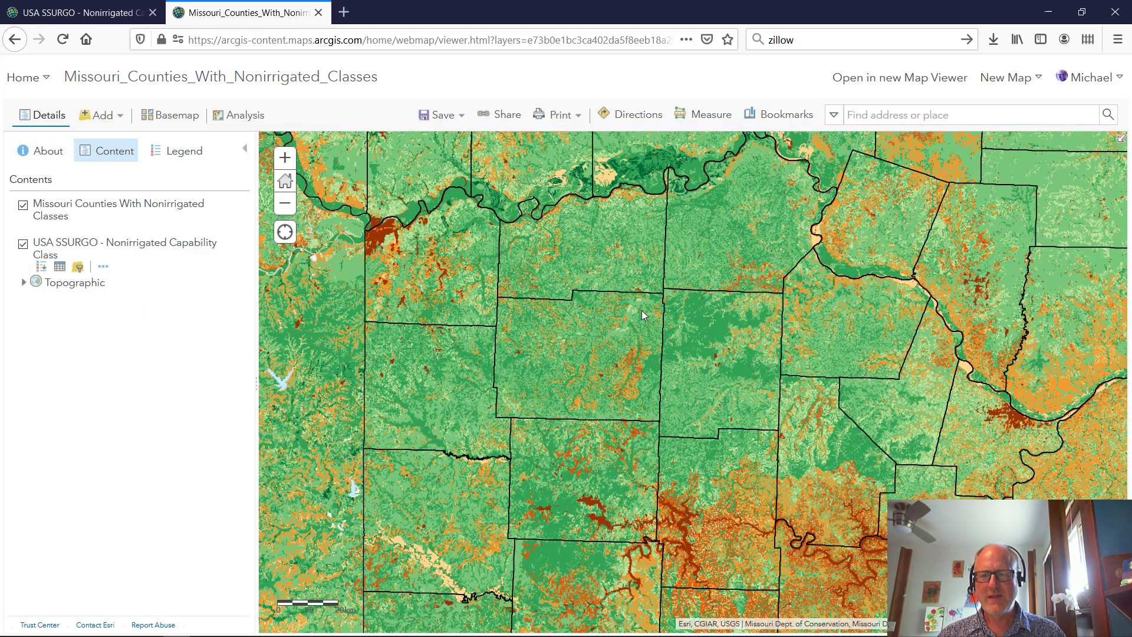
# Compare Pettis County's pop-up chart with the capability class layer, then close the pop-up.
pyautogui.click(733, 359)
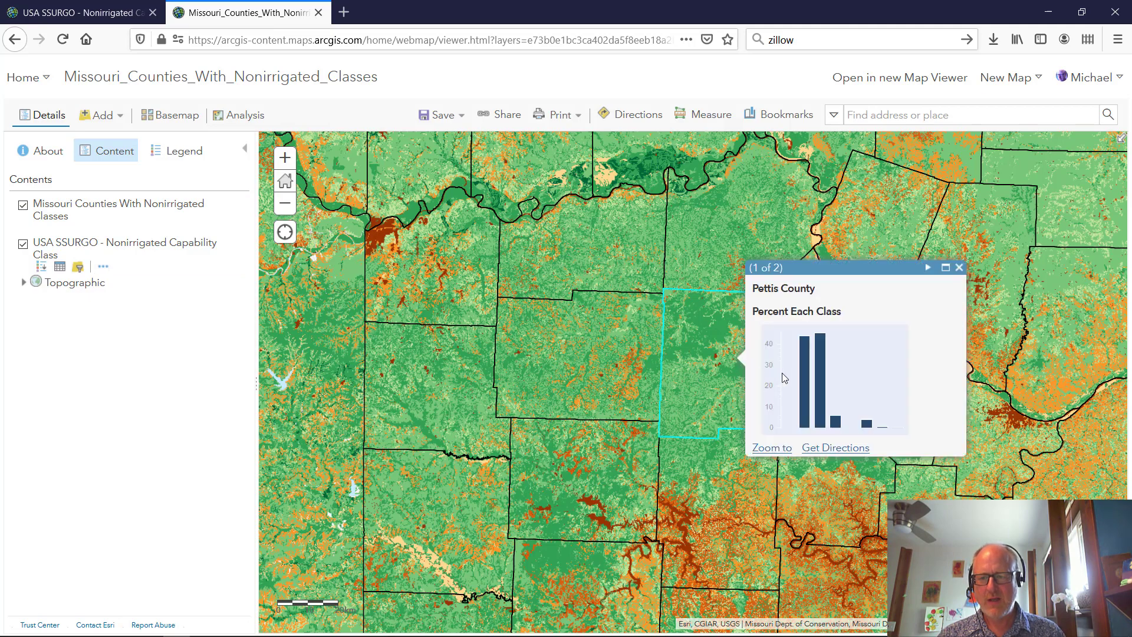
pyautogui.moveTo(818, 376)
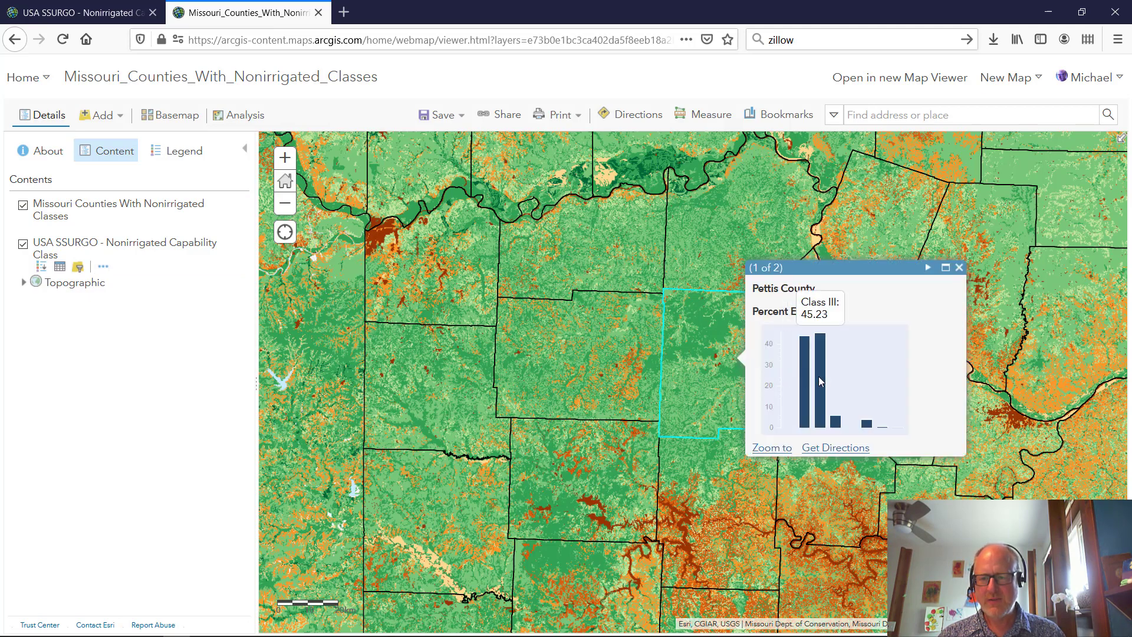
pyautogui.click(959, 267)
# Examine the class percentages in the pop-up chart of Taney County on Missouri's southern border against the capability class layer.
pyautogui.scroll(-1, 529, 567)
pyautogui.moveTo(665, 562); pyautogui.dragTo(651, 394)
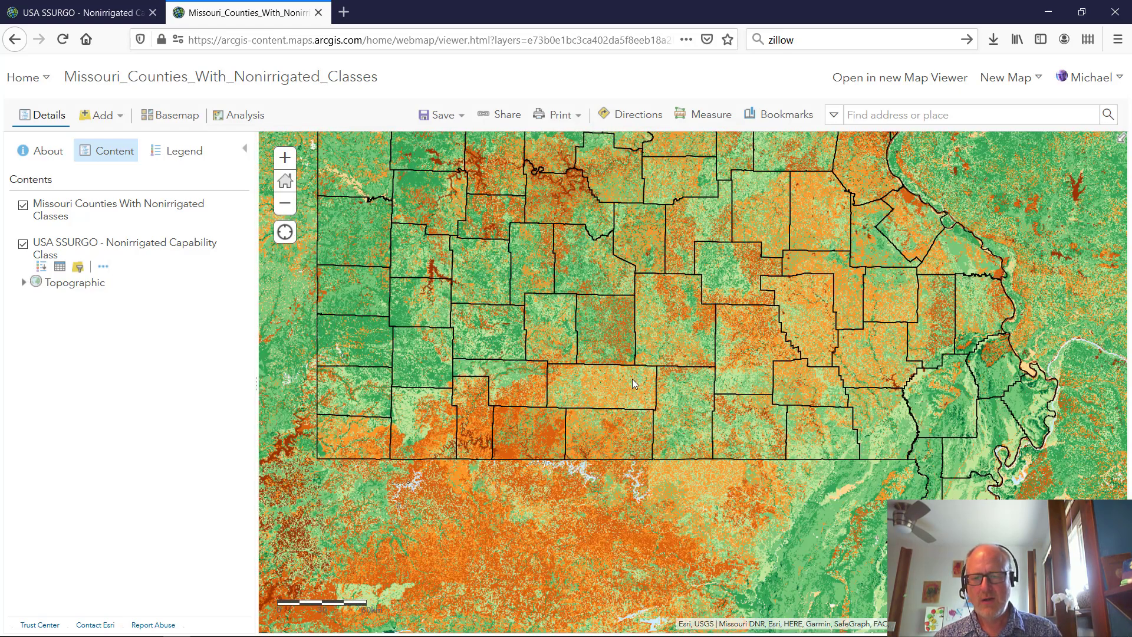
pyautogui.moveTo(551, 416); pyautogui.dragTo(623, 394)
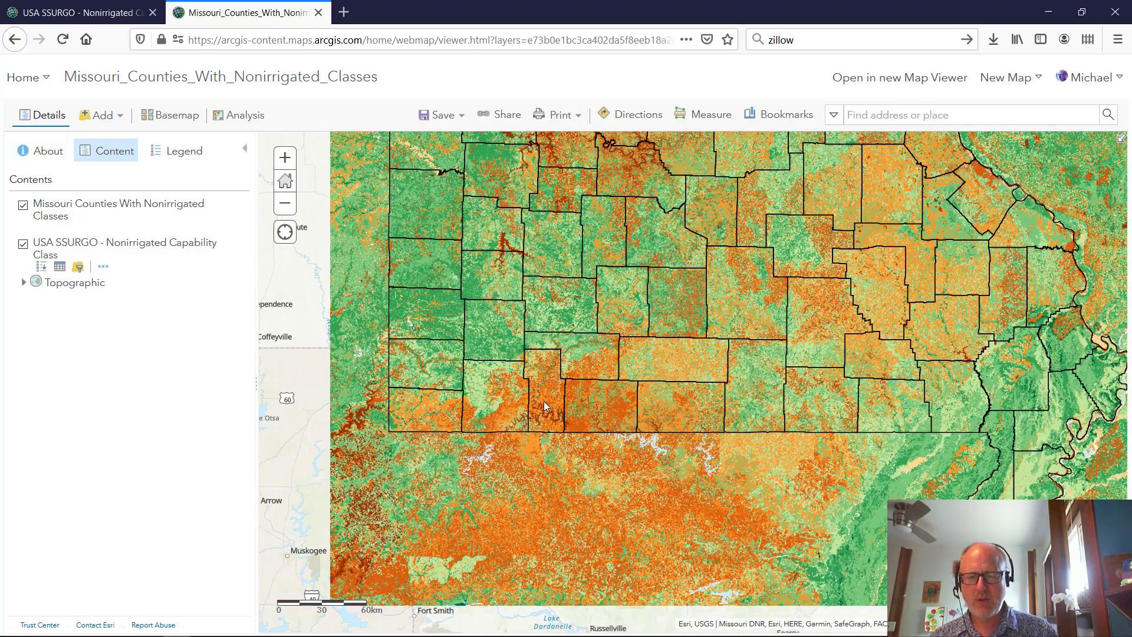
pyautogui.scroll(1, 609, 410)
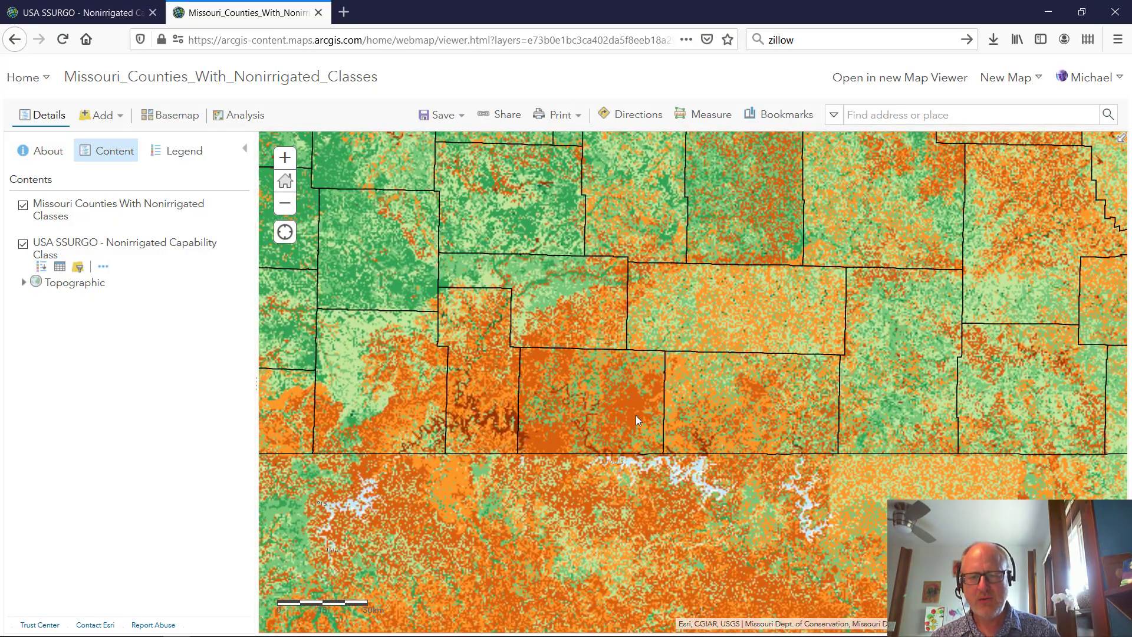
pyautogui.scroll(1, 570, 414)
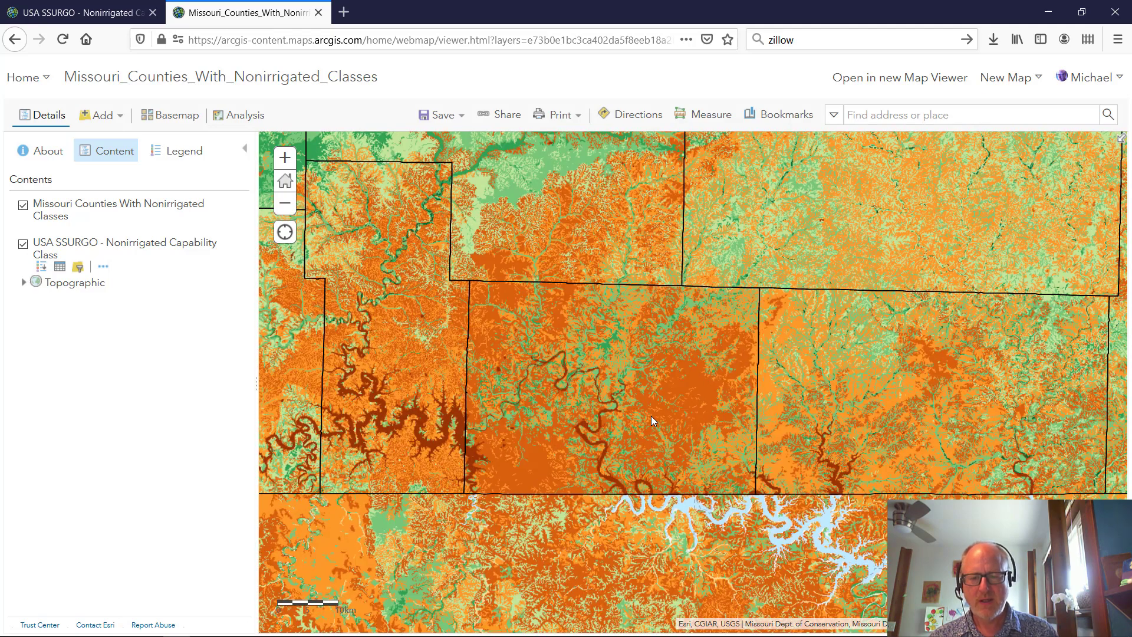
pyautogui.click(651, 419)
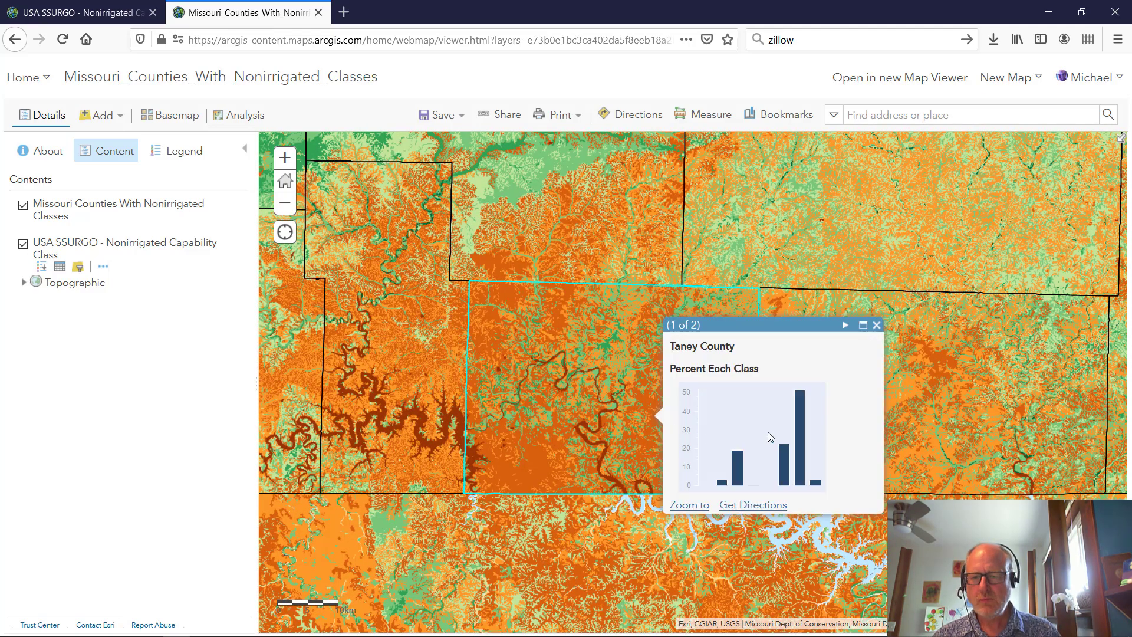
pyautogui.moveTo(799, 423)
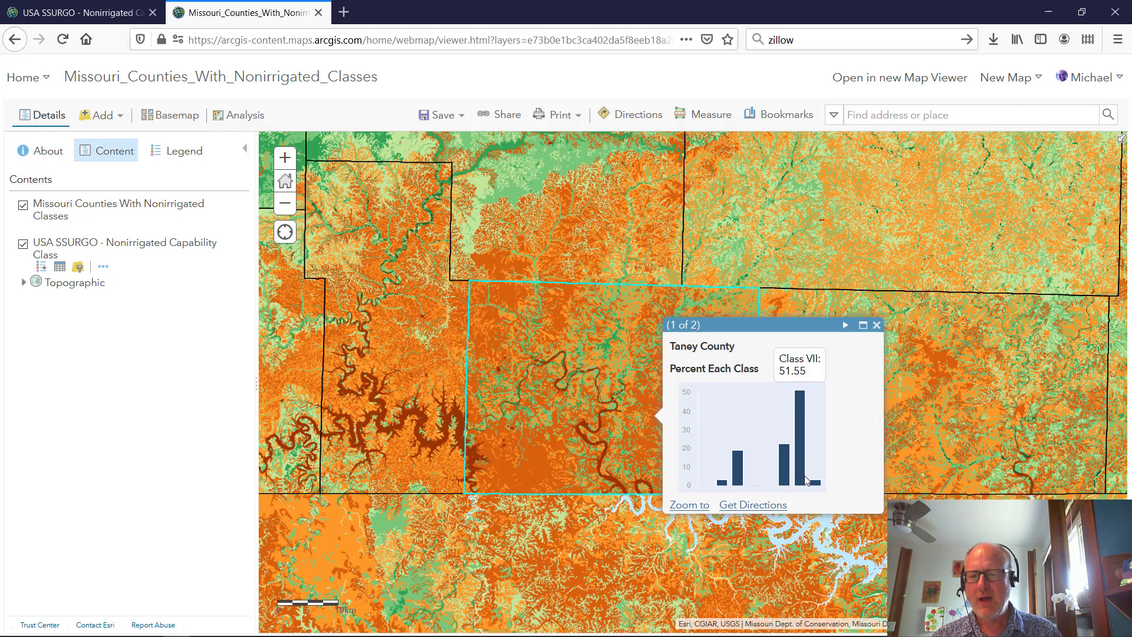
pyautogui.moveTo(821, 485)
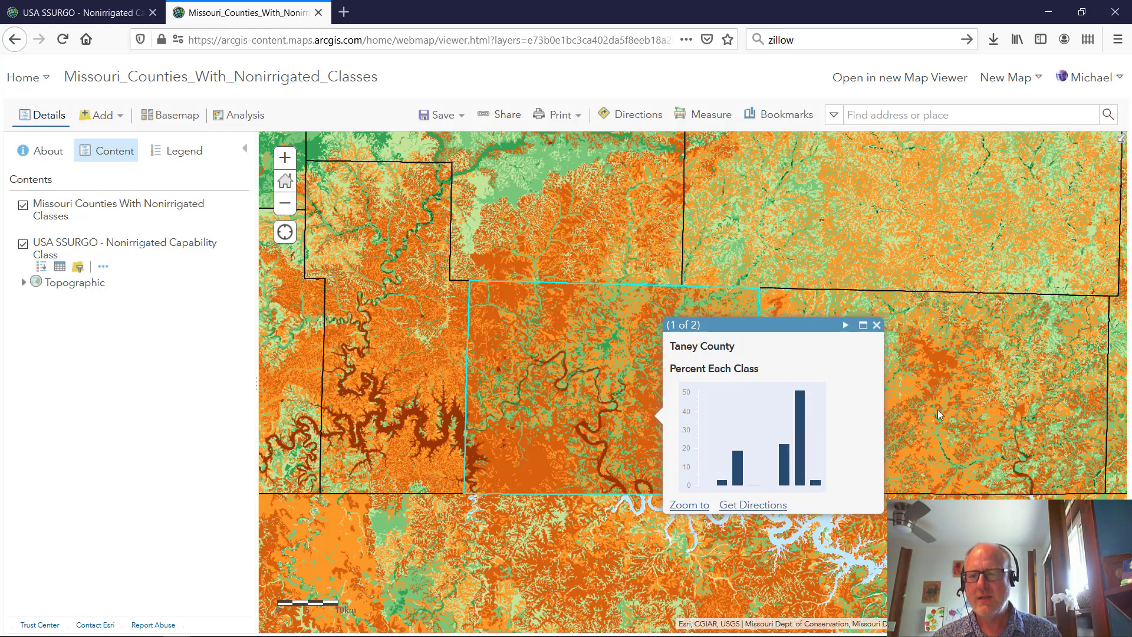
pyautogui.scroll(-2, 938, 409)
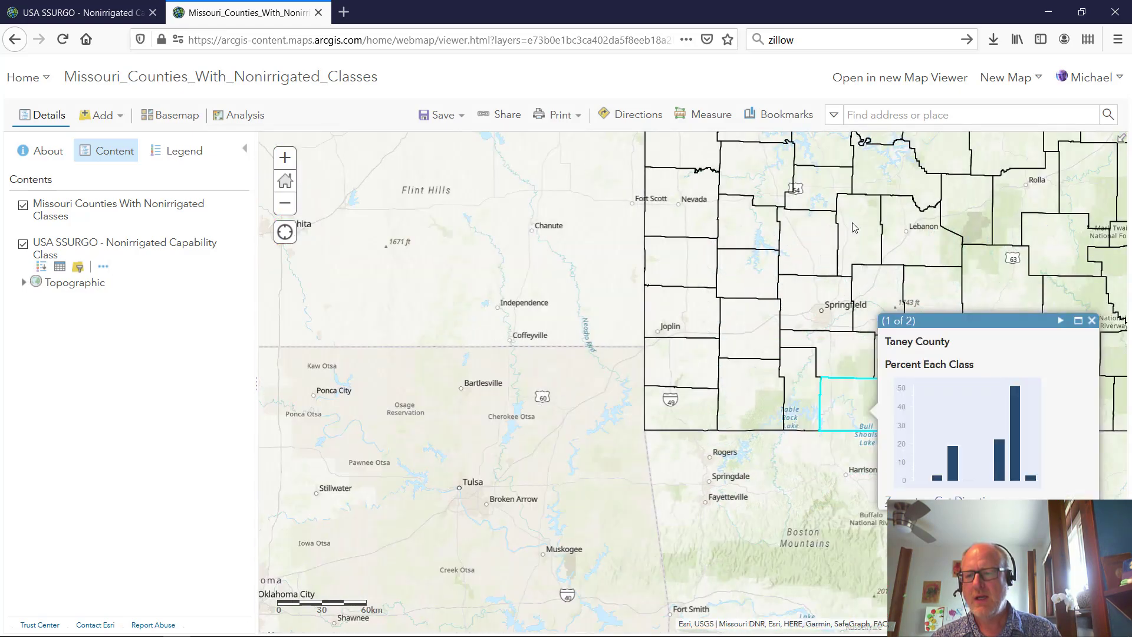
# Compare the pop-up chart of Mississippi County in Missouri's southeast corner with the capability class layer, then close the pop-up.
pyautogui.moveTo(854, 227); pyautogui.dragTo(523, 281)
pyautogui.moveTo(912, 483); pyautogui.dragTo(796, 454)
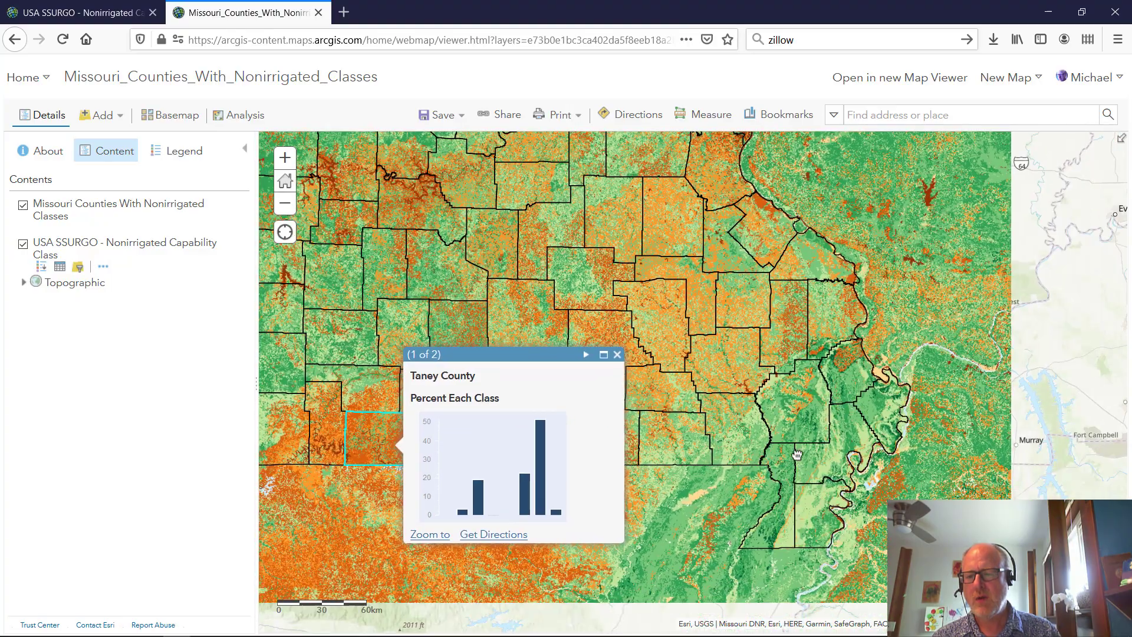
pyautogui.scroll(3, 719, 435)
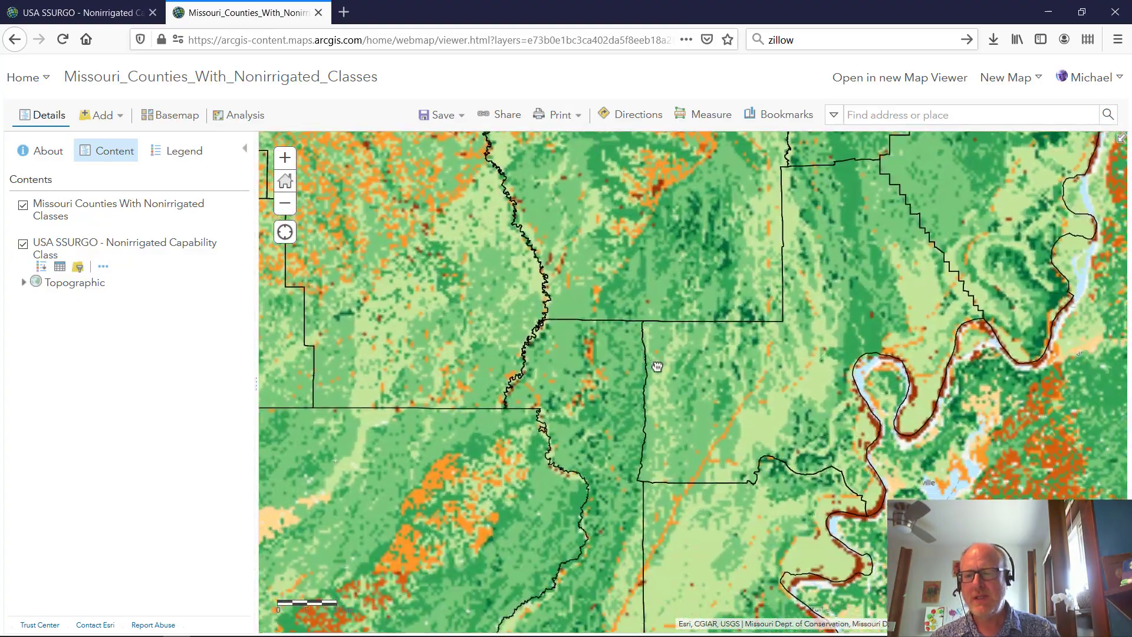
pyautogui.scroll(-3, 657, 366)
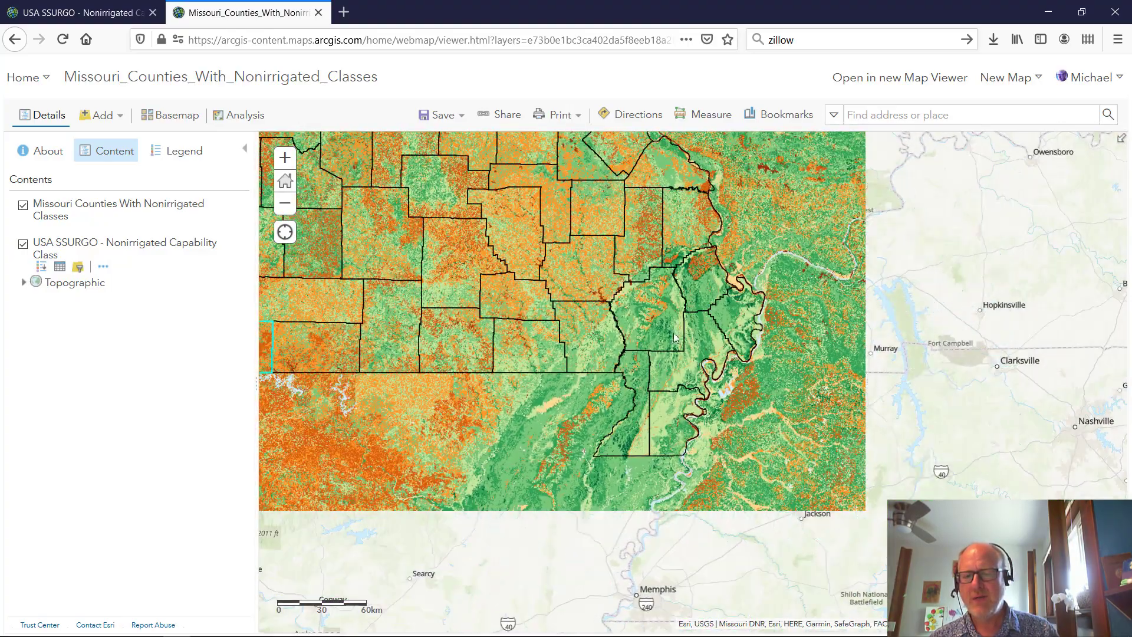
pyautogui.scroll(3, 675, 338)
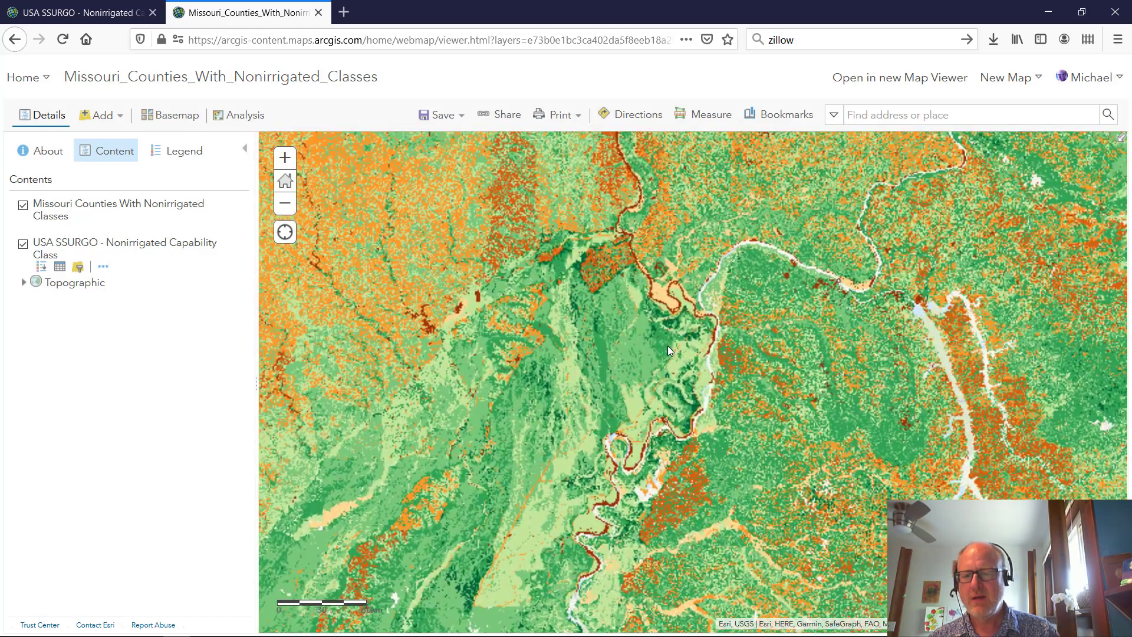
pyautogui.scroll(2, 667, 345)
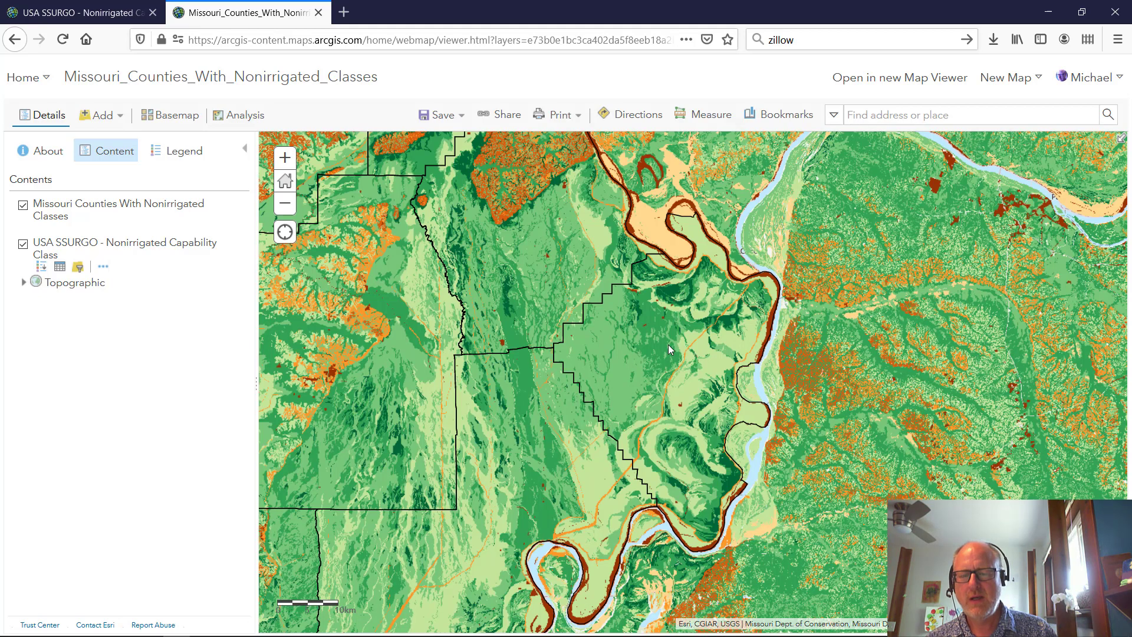
pyautogui.click(667, 344)
pyautogui.moveTo(742, 399)
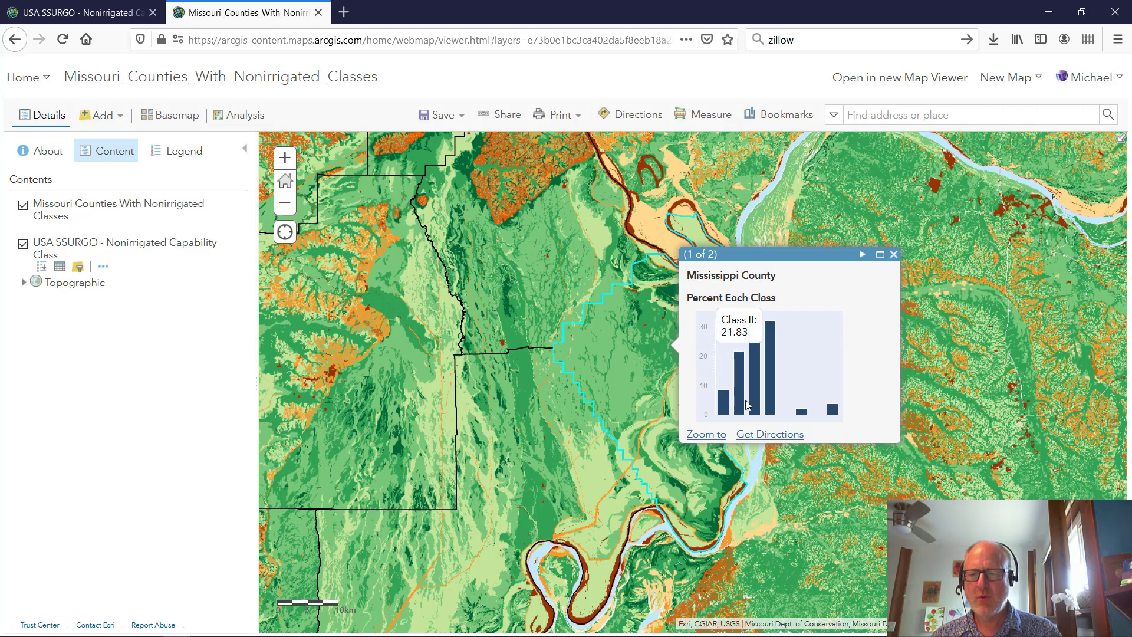
pyautogui.moveTo(774, 406)
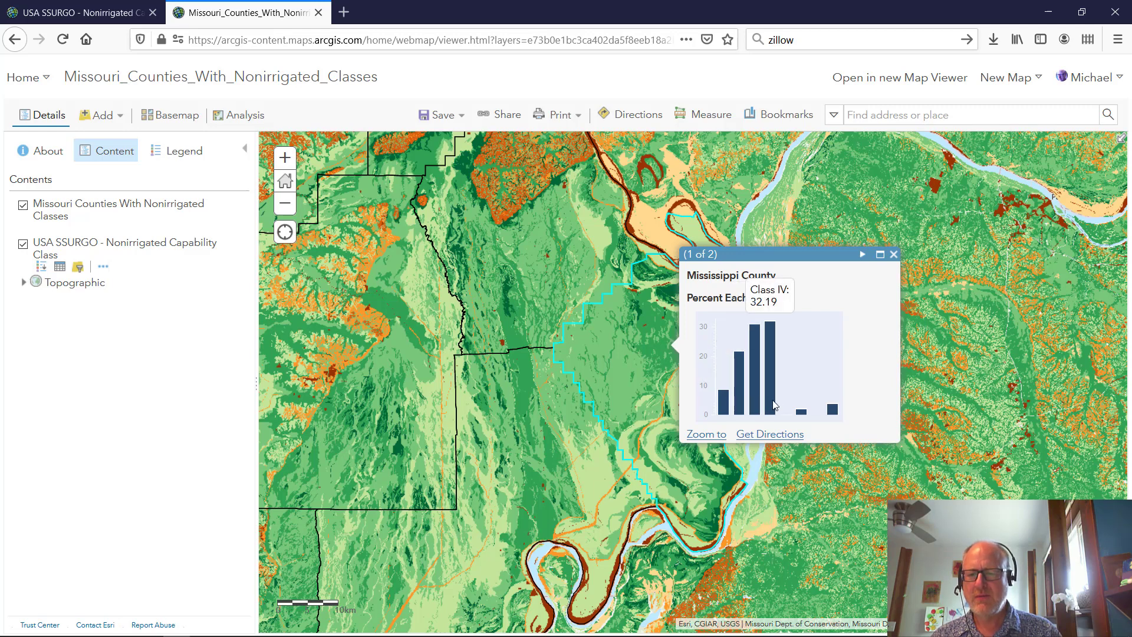
pyautogui.moveTo(831, 411)
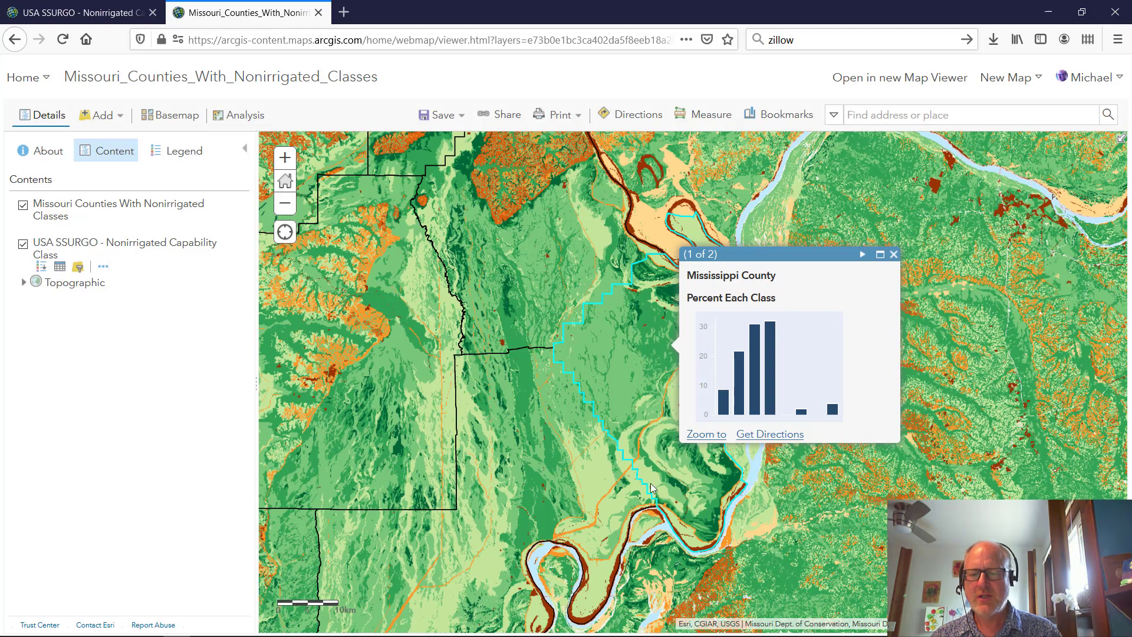
pyautogui.scroll(-2, 725, 476)
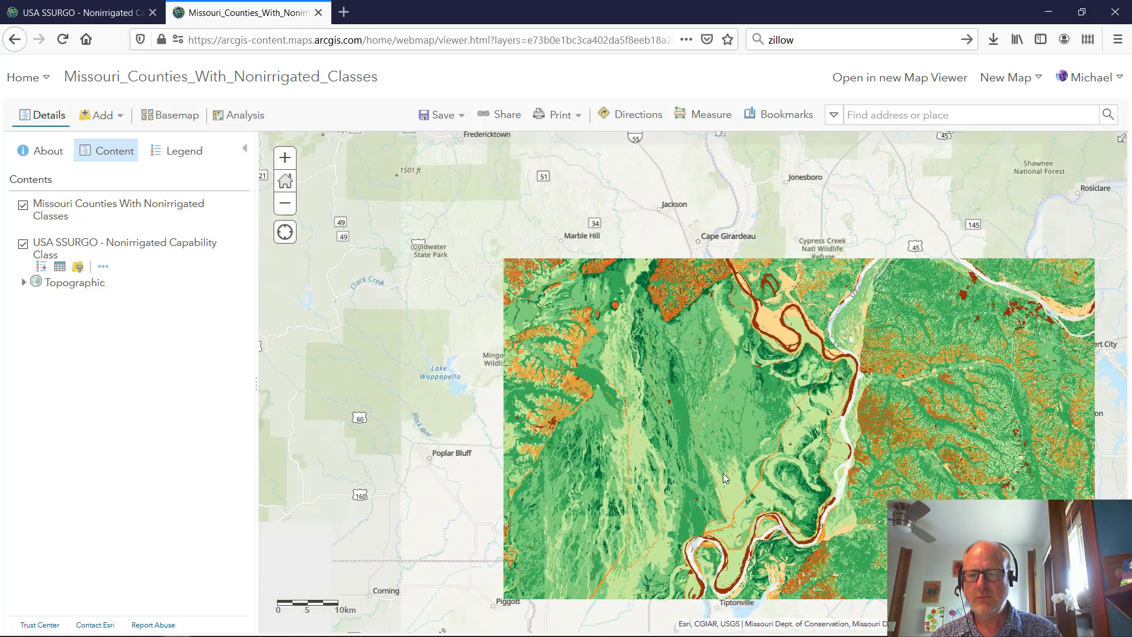
pyautogui.scroll(-3, 723, 473)
pyautogui.click(717, 472)
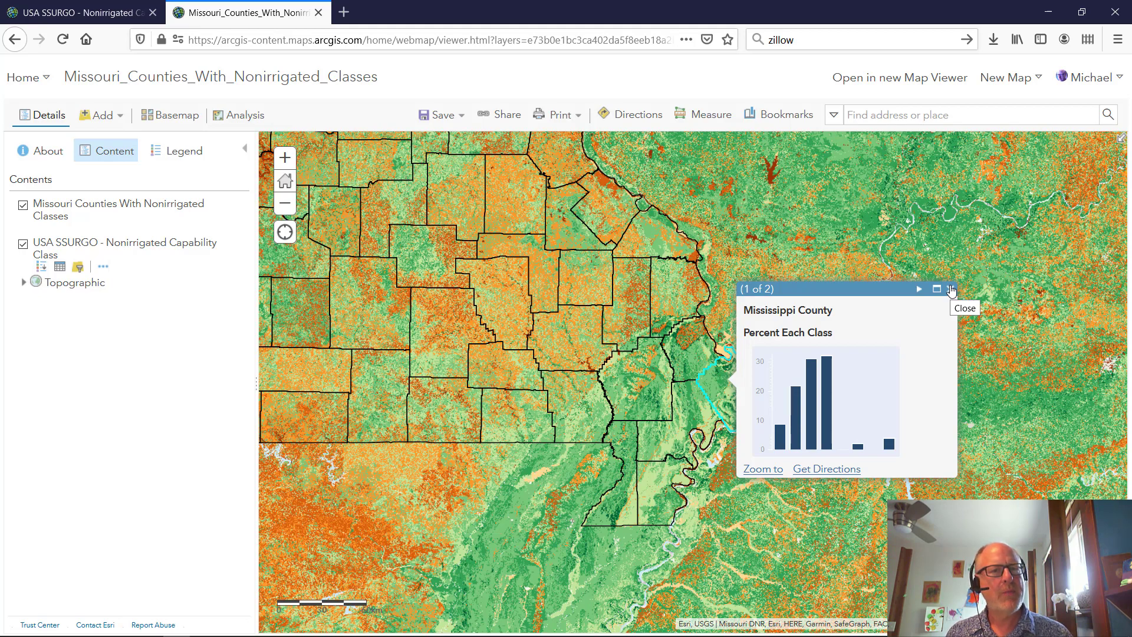
pyautogui.click(951, 289)
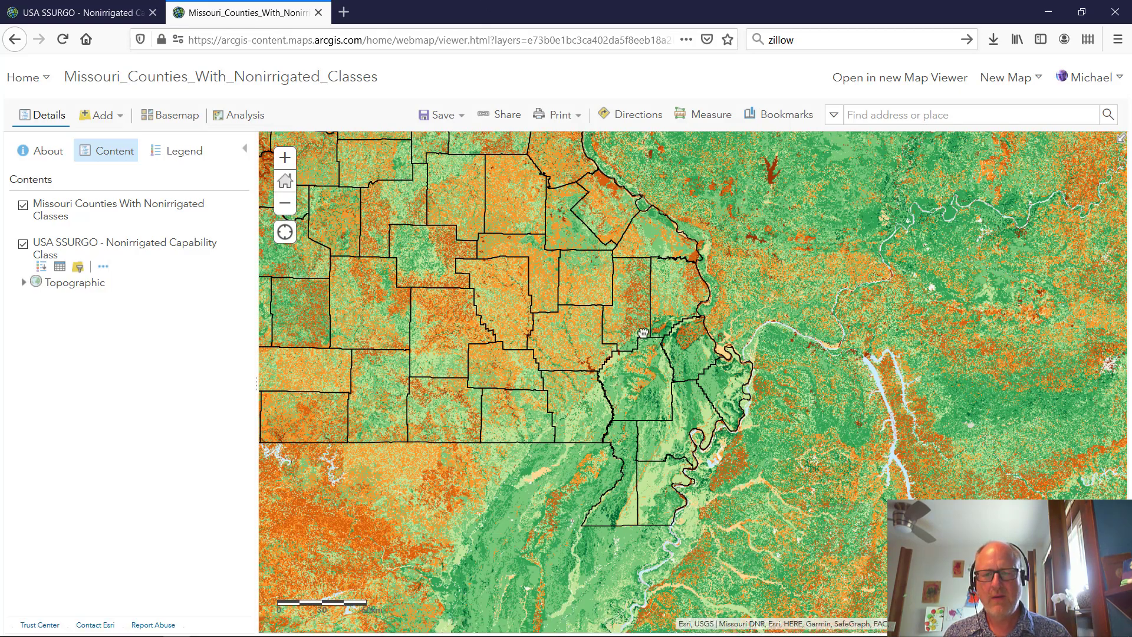
# Examine the pop-up charts of Chariton, Linn and Nodaway counties in northern Missouri against the capability class layer.
pyautogui.scroll(-2, 596, 289)
pyautogui.scroll(-2, 513, 239)
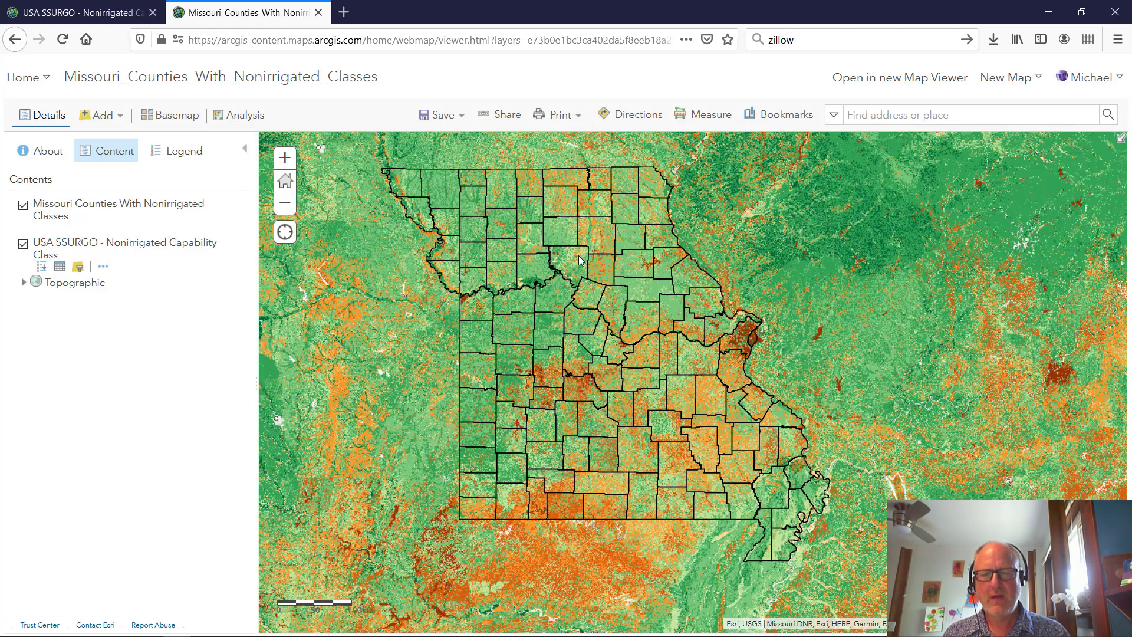
pyautogui.click(580, 260)
pyautogui.moveTo(544, 365)
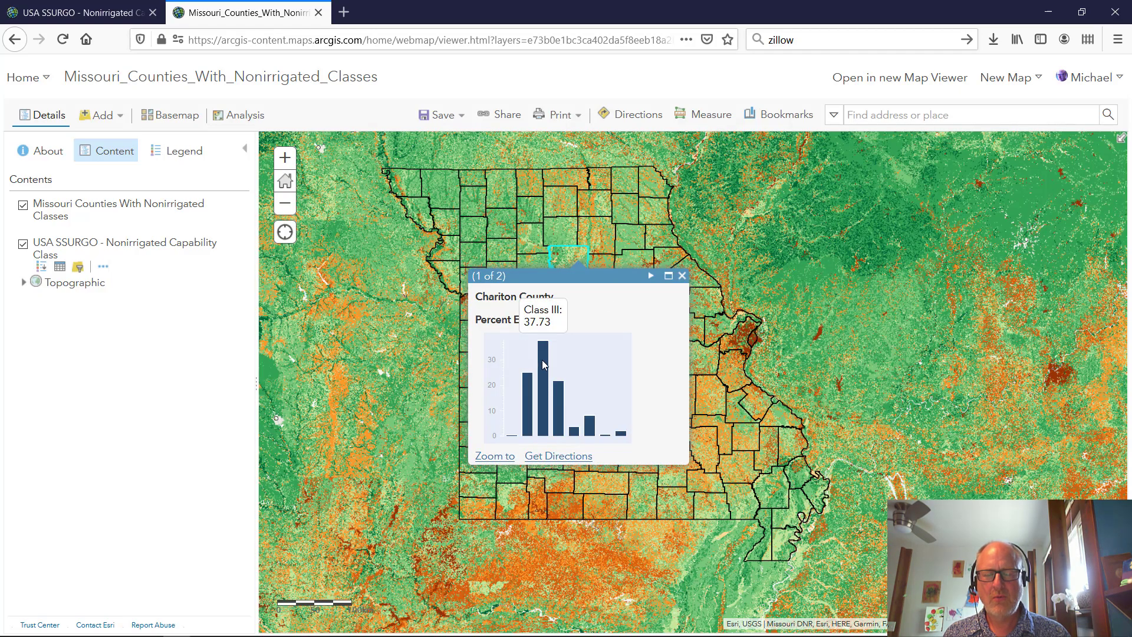
pyautogui.click(560, 236)
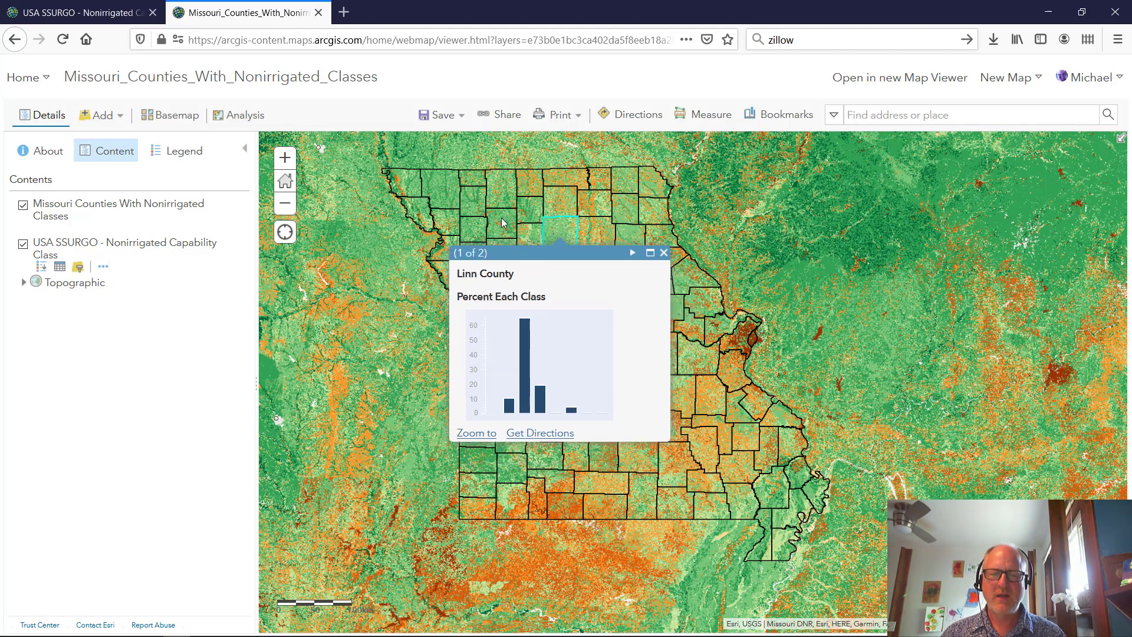
pyautogui.moveTo(444, 179); pyautogui.dragTo(510, 227)
pyautogui.scroll(1, 510, 227)
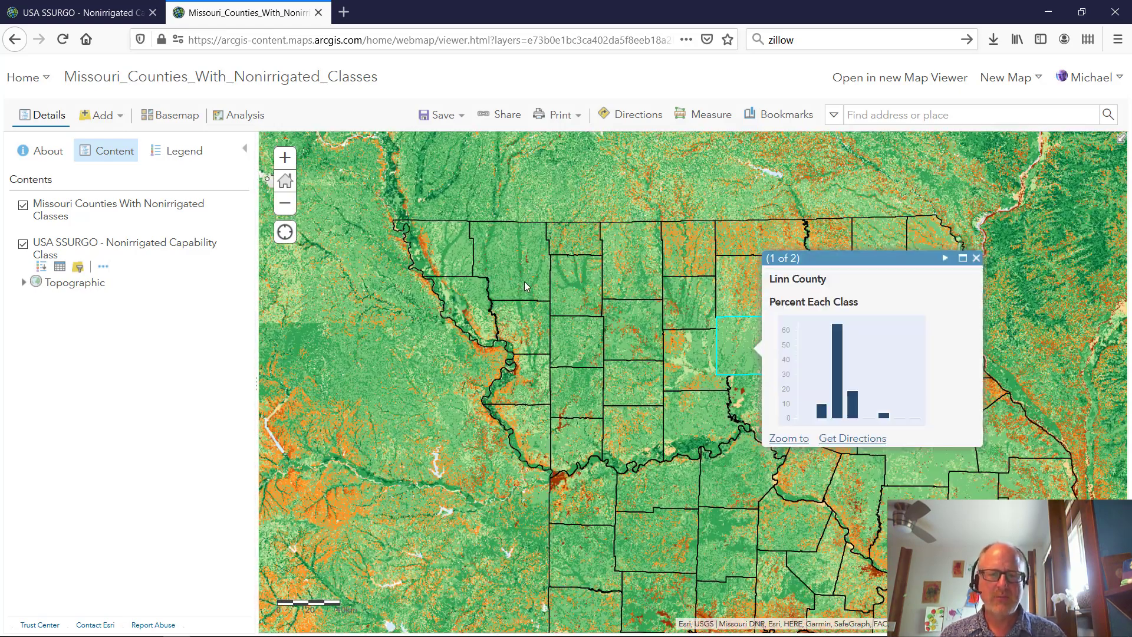
pyautogui.click(524, 281)
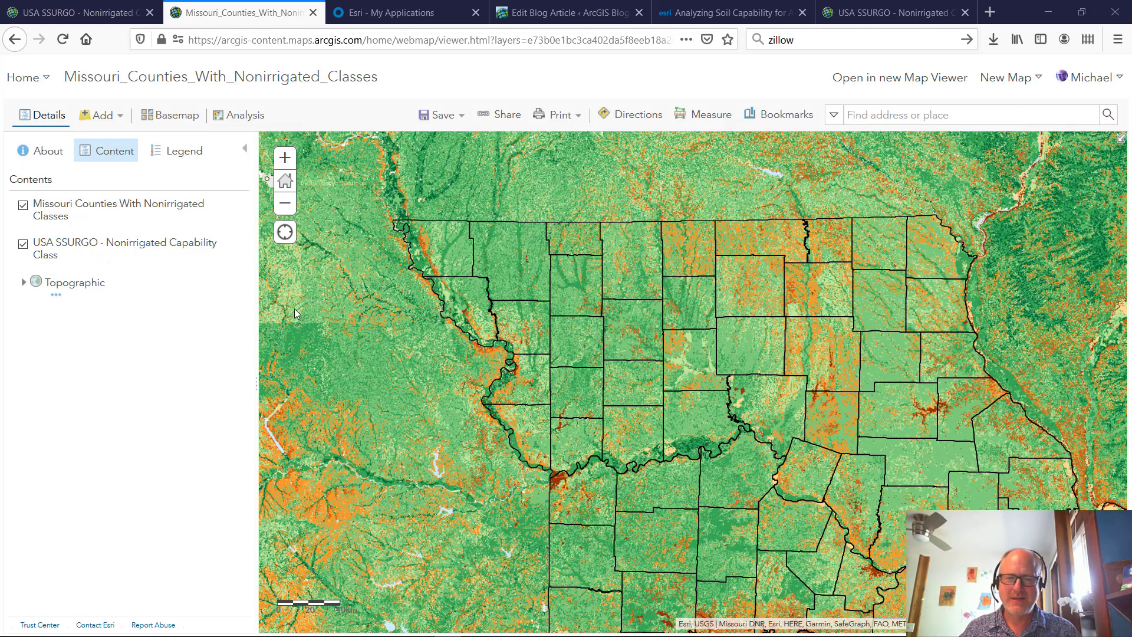
# Save the Missouri Counties With Nonirrigated Classes layer with its configured pop-up.
pyautogui.moveTo(121, 225)
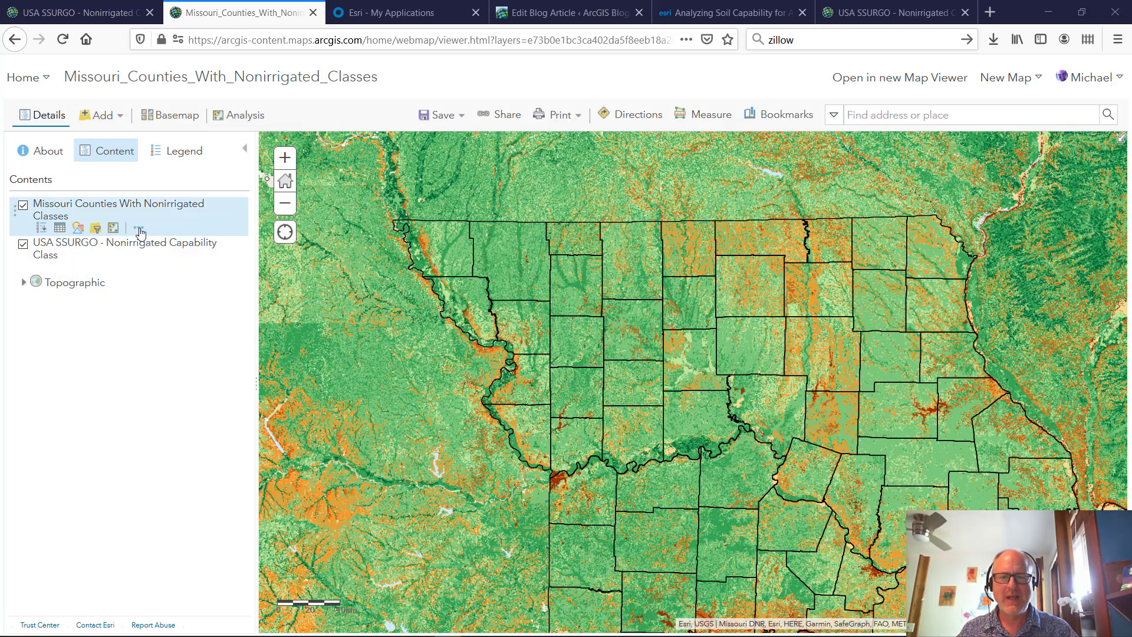
pyautogui.click(139, 230)
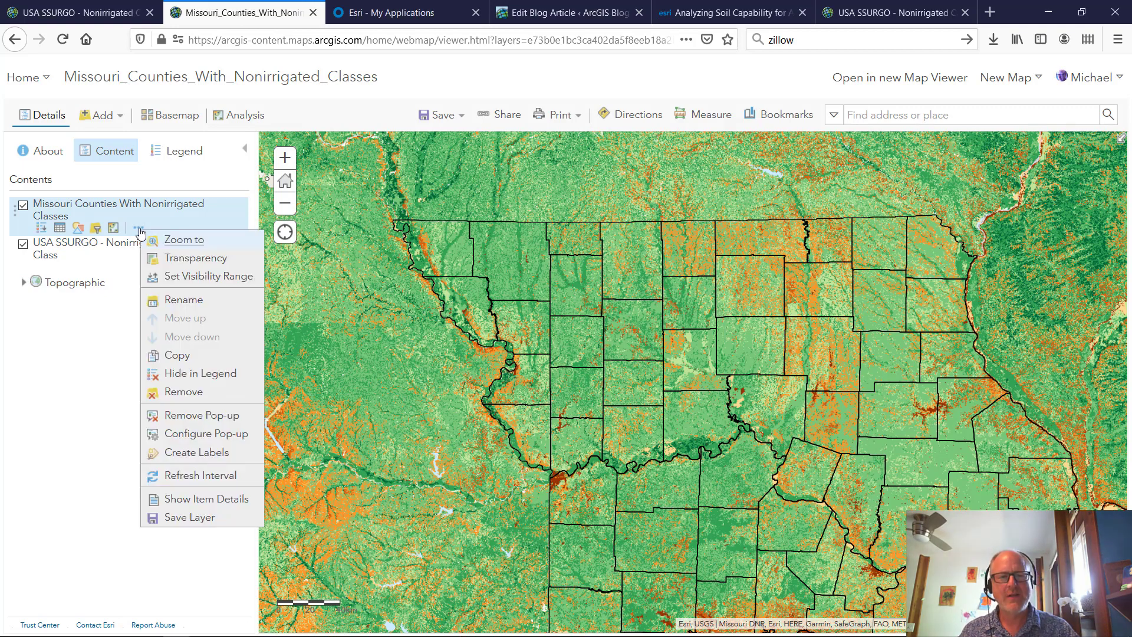
pyautogui.click(207, 519)
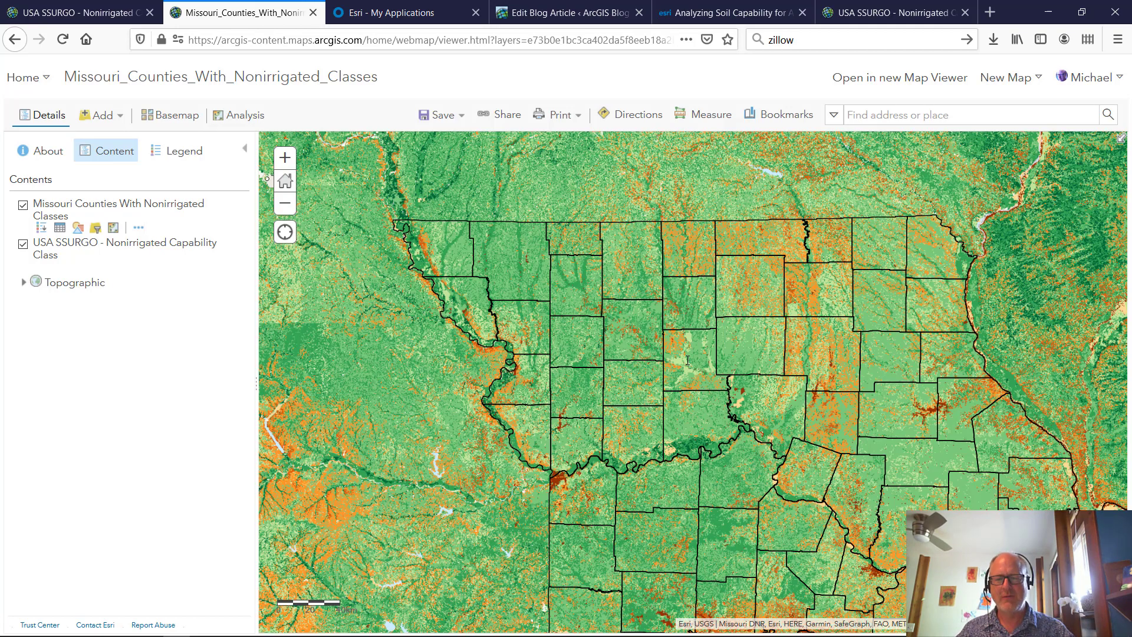
# Close Nodaway County's pop-up on the map.
pyautogui.click(651, 338)
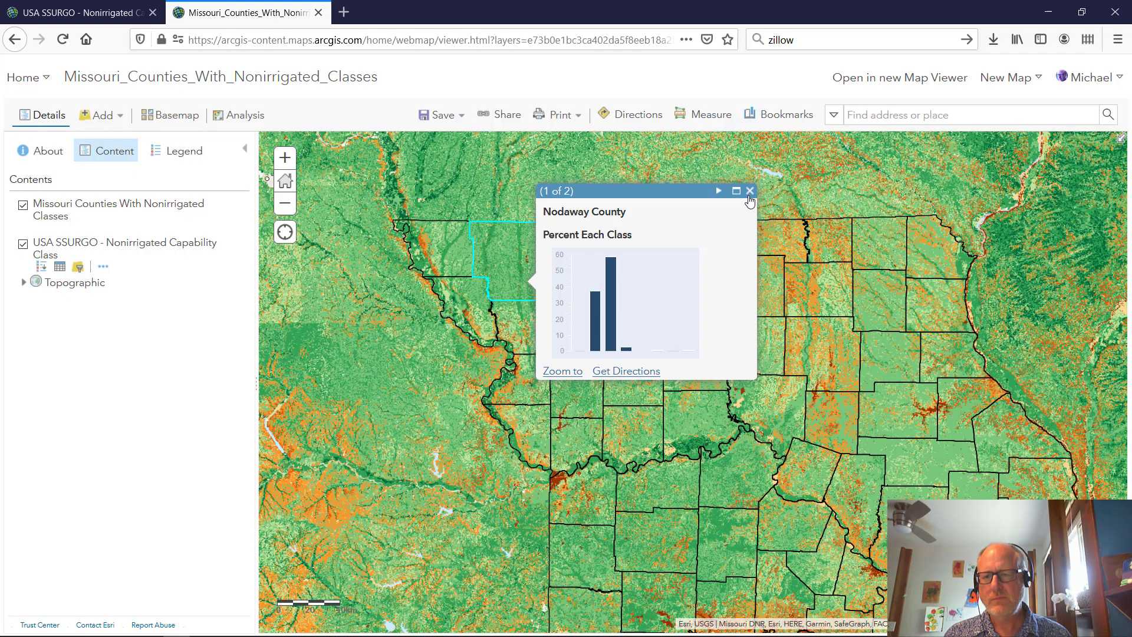
pyautogui.click(749, 190)
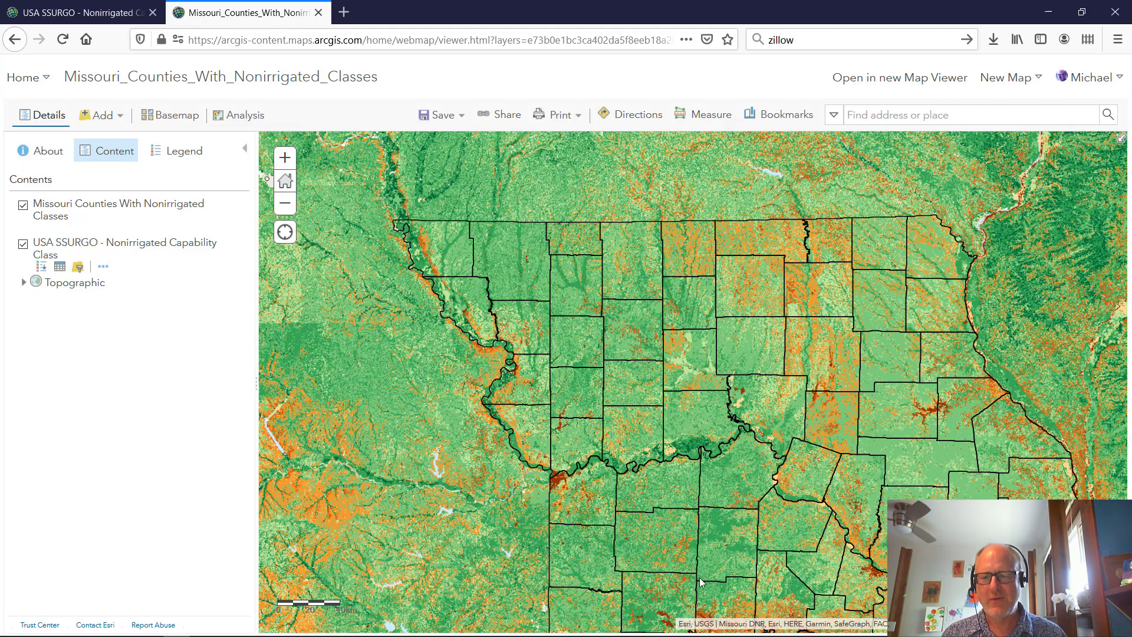
pyautogui.moveTo(374, 632)
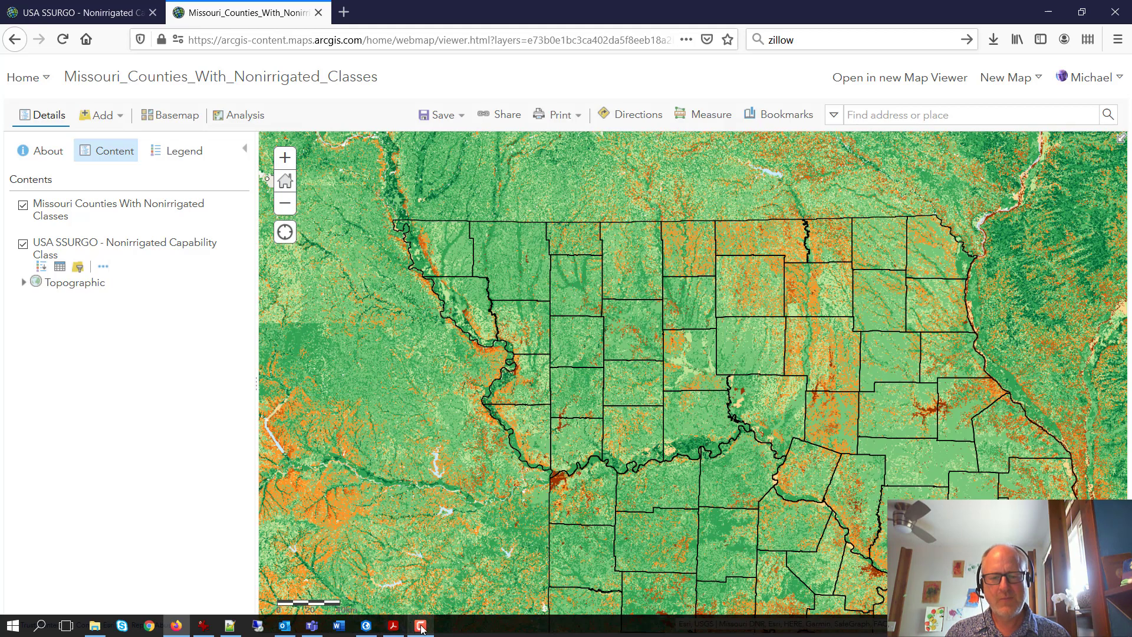
pyautogui.moveTo(422, 628)
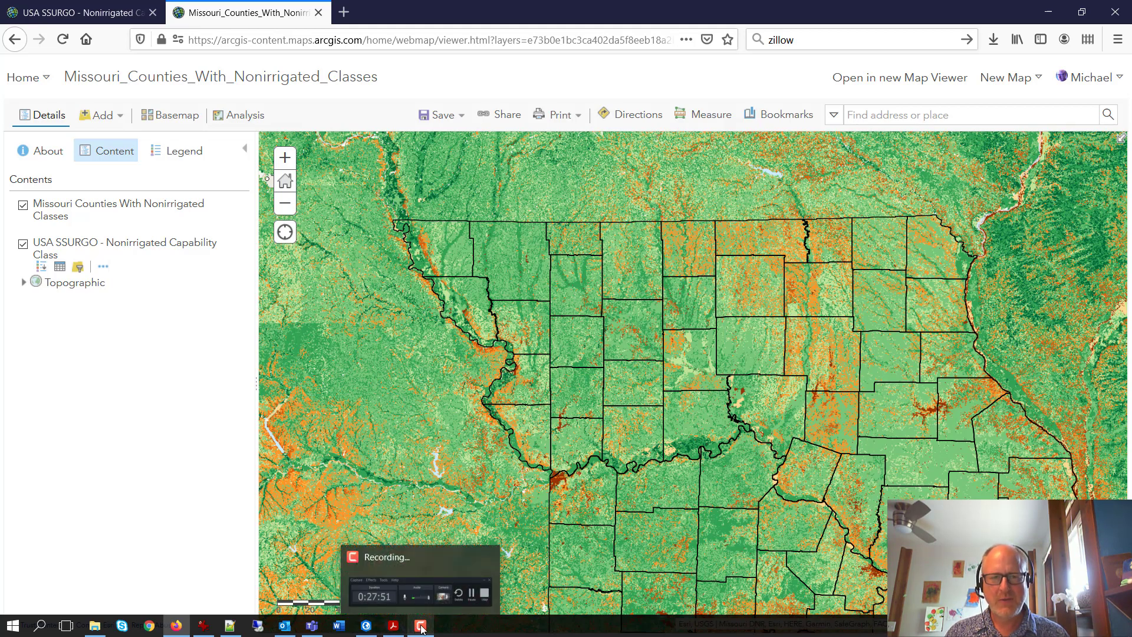
pyautogui.click(423, 628)
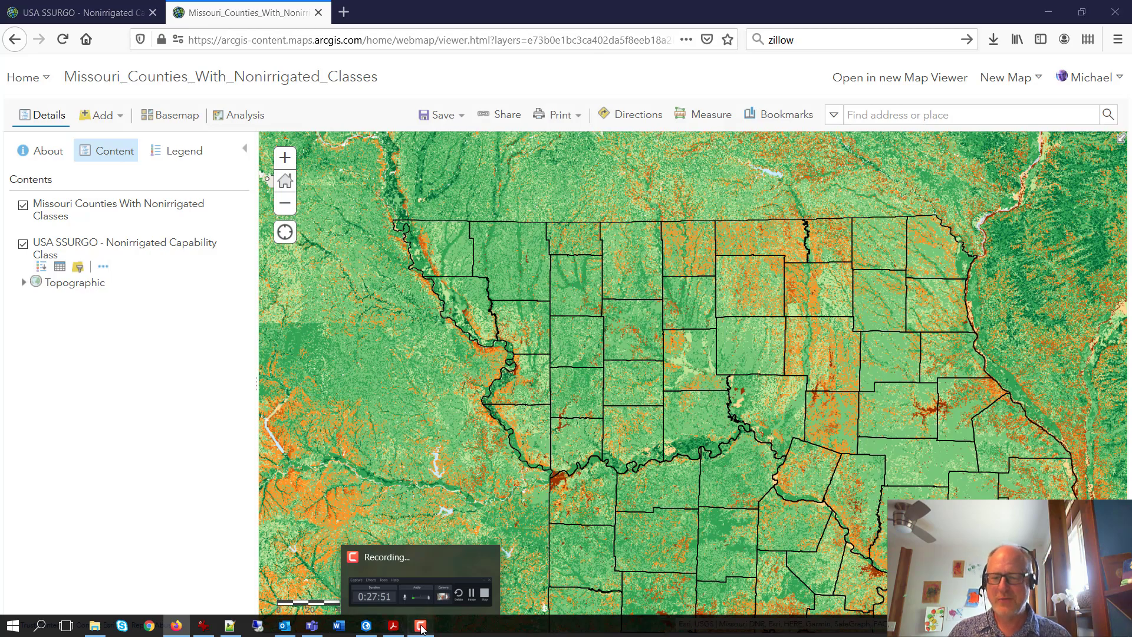